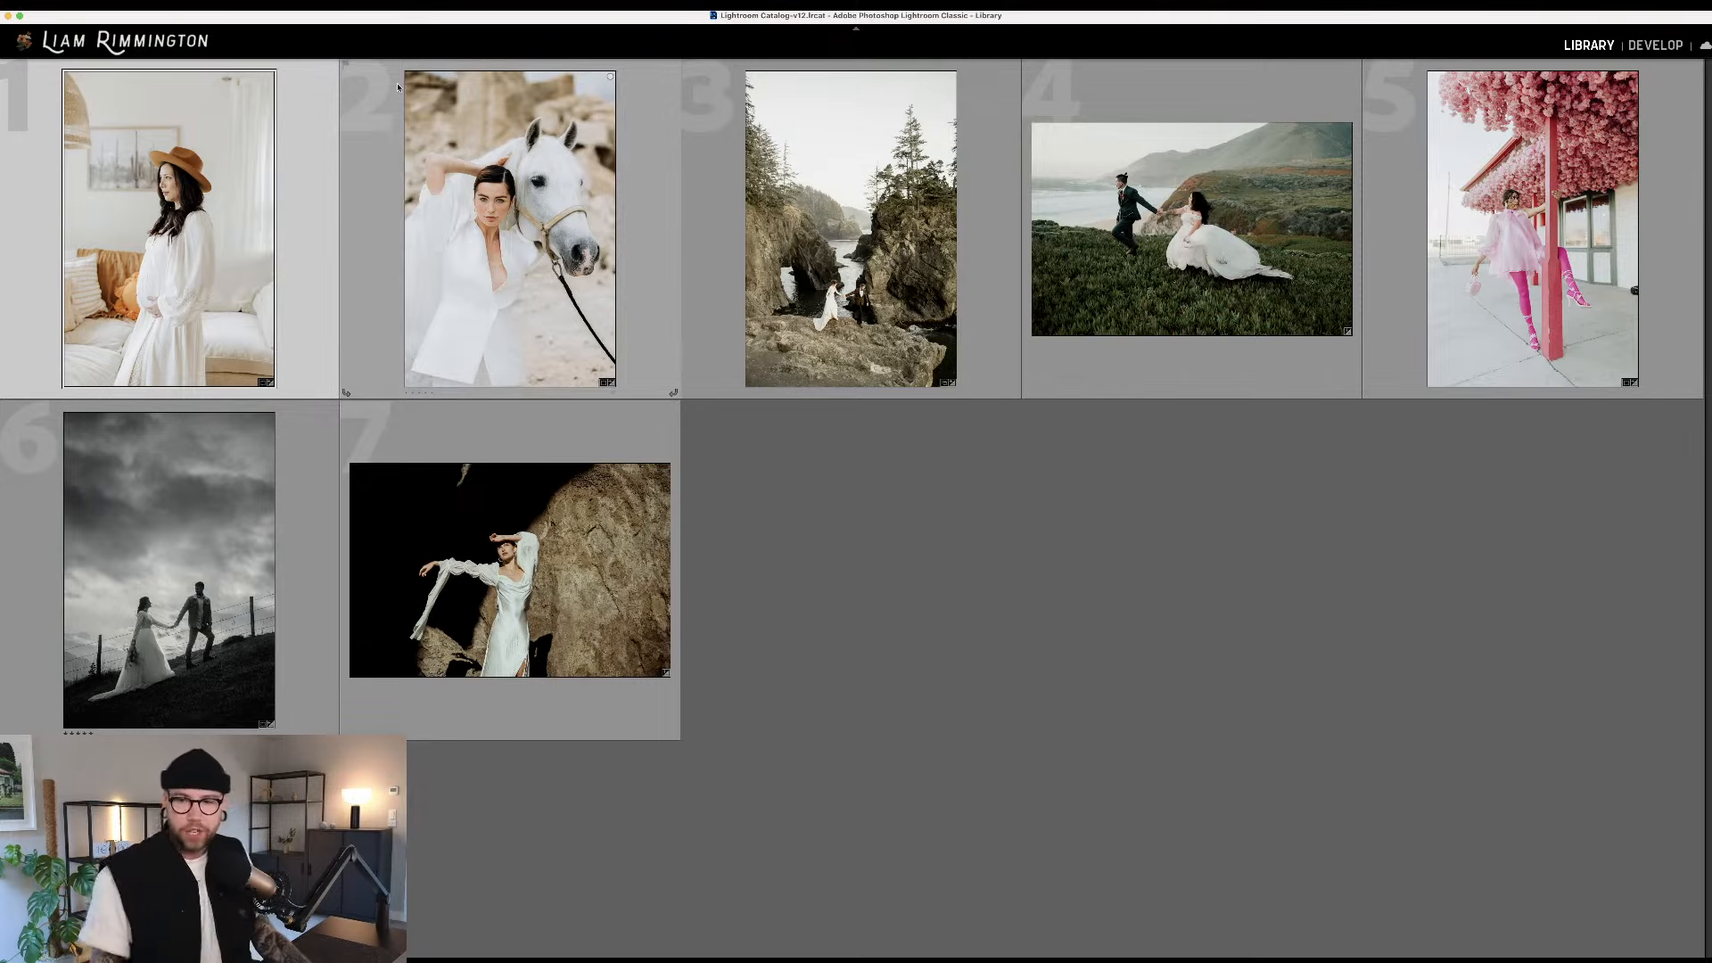
Open the photo of the woman in the tan hat in the Develop module
key(d)
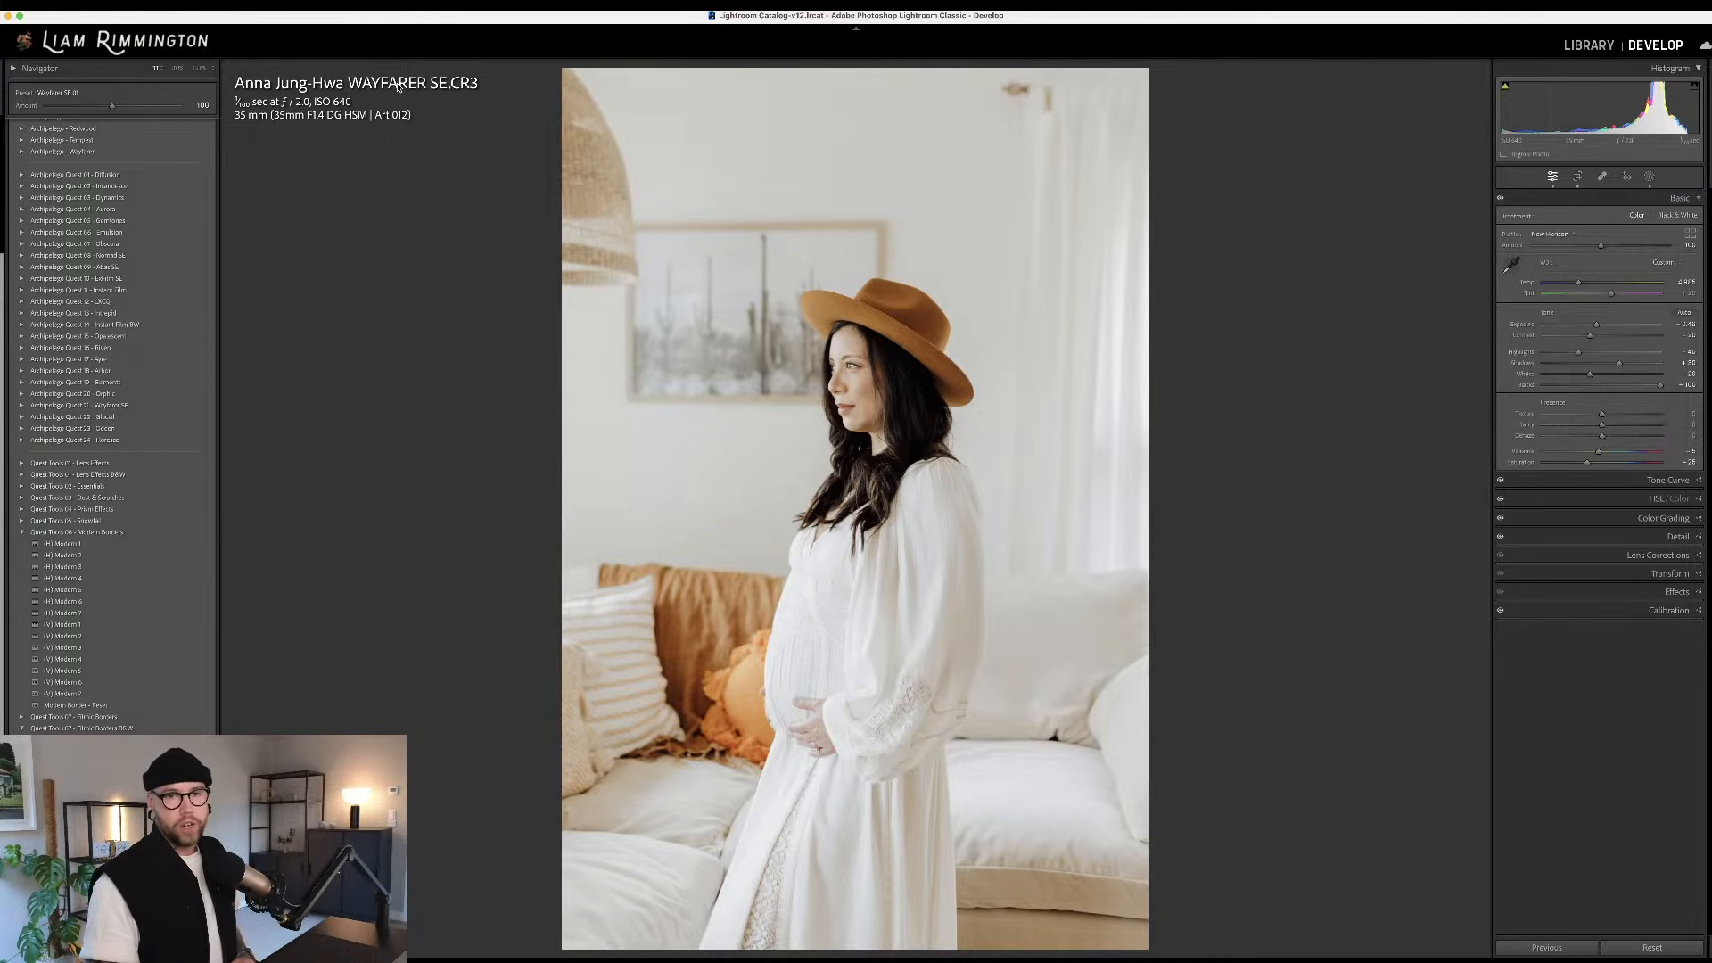
key(g)
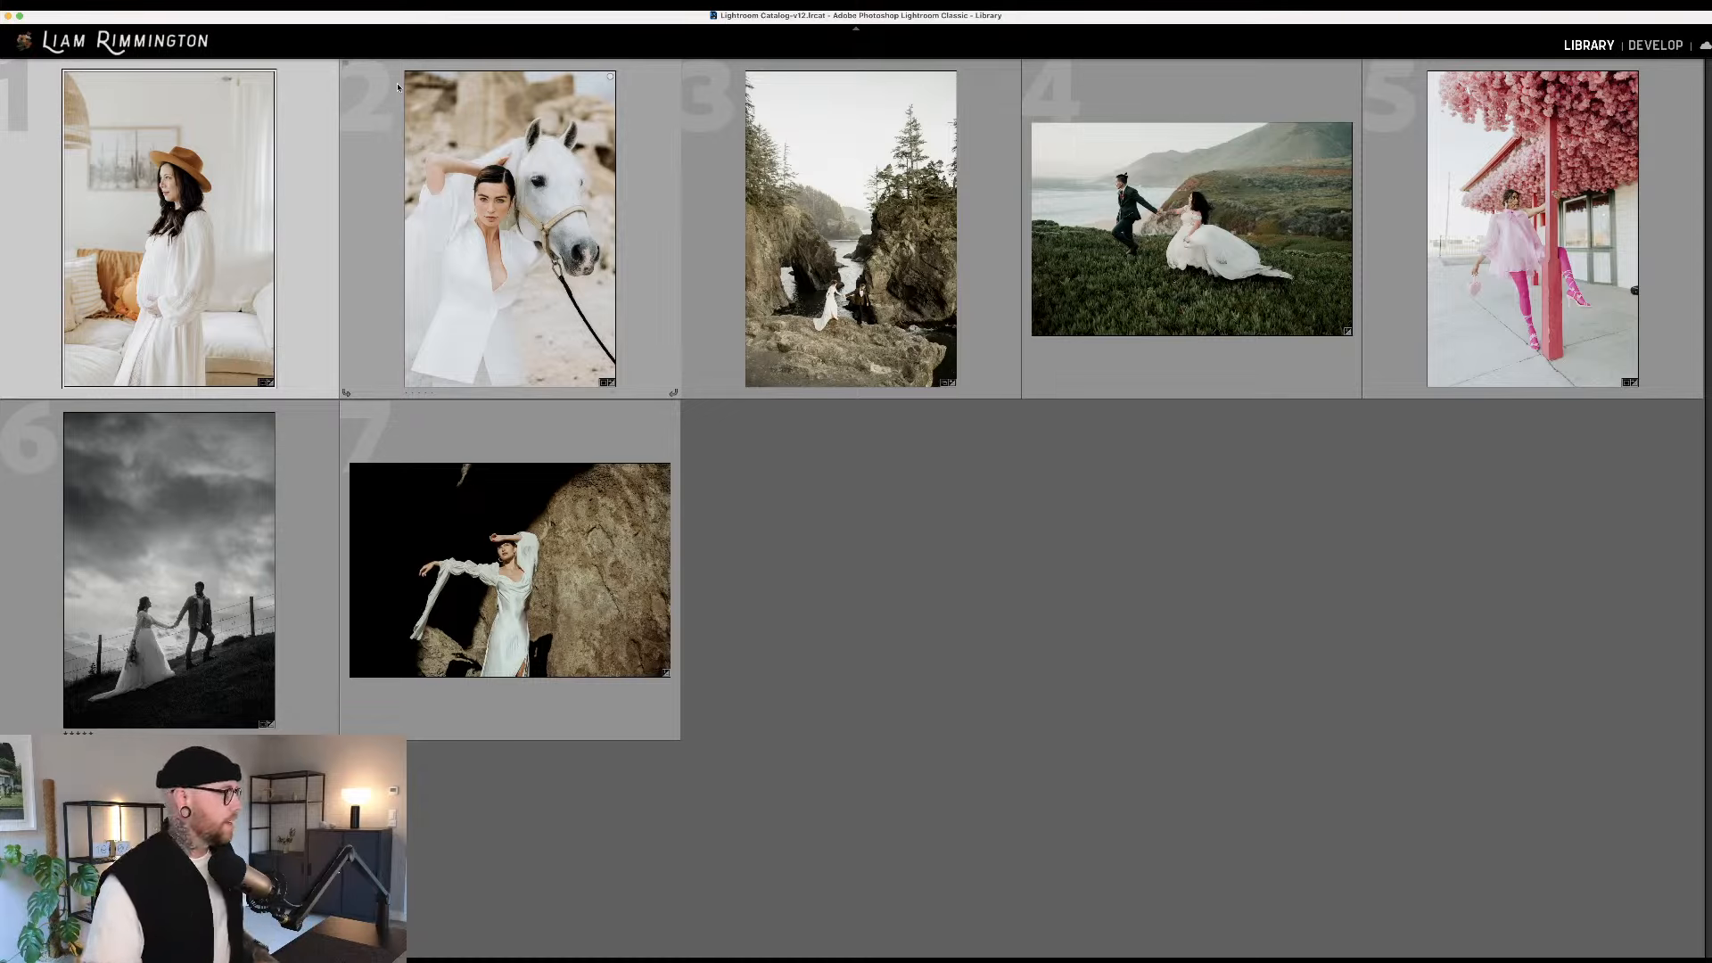
key(d)
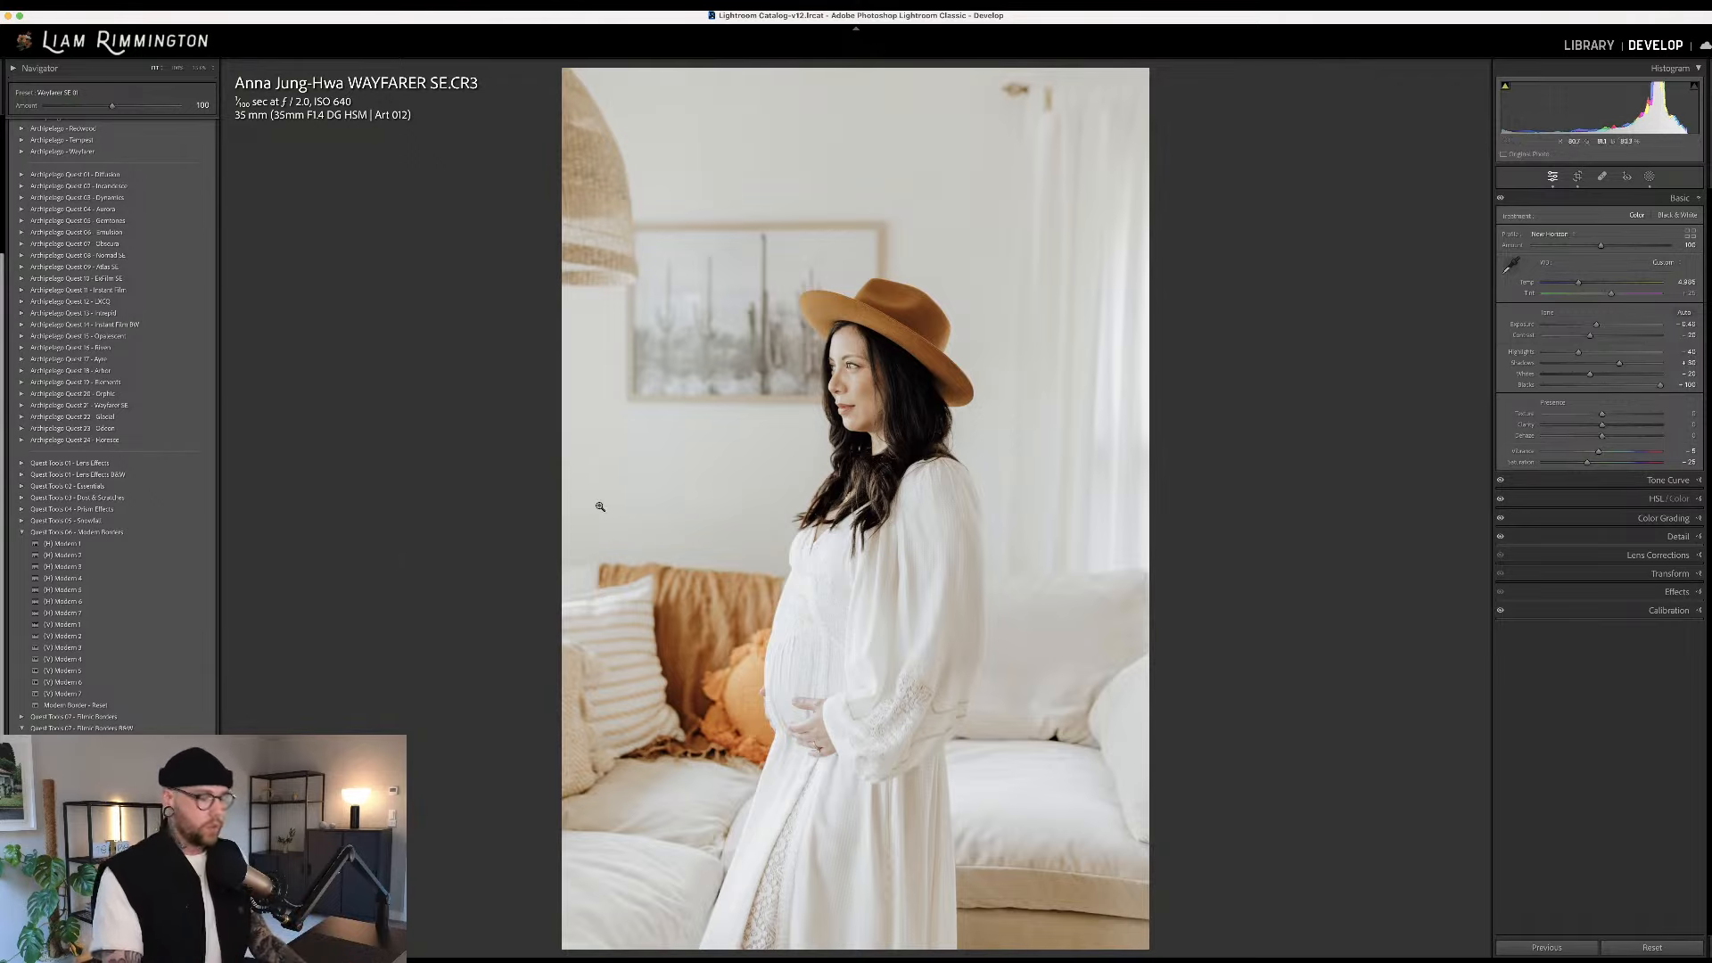
Set the hat portrait's crop aspect ratio to 2 x 3 / 4 x 6 and confirm the crop
key(r)
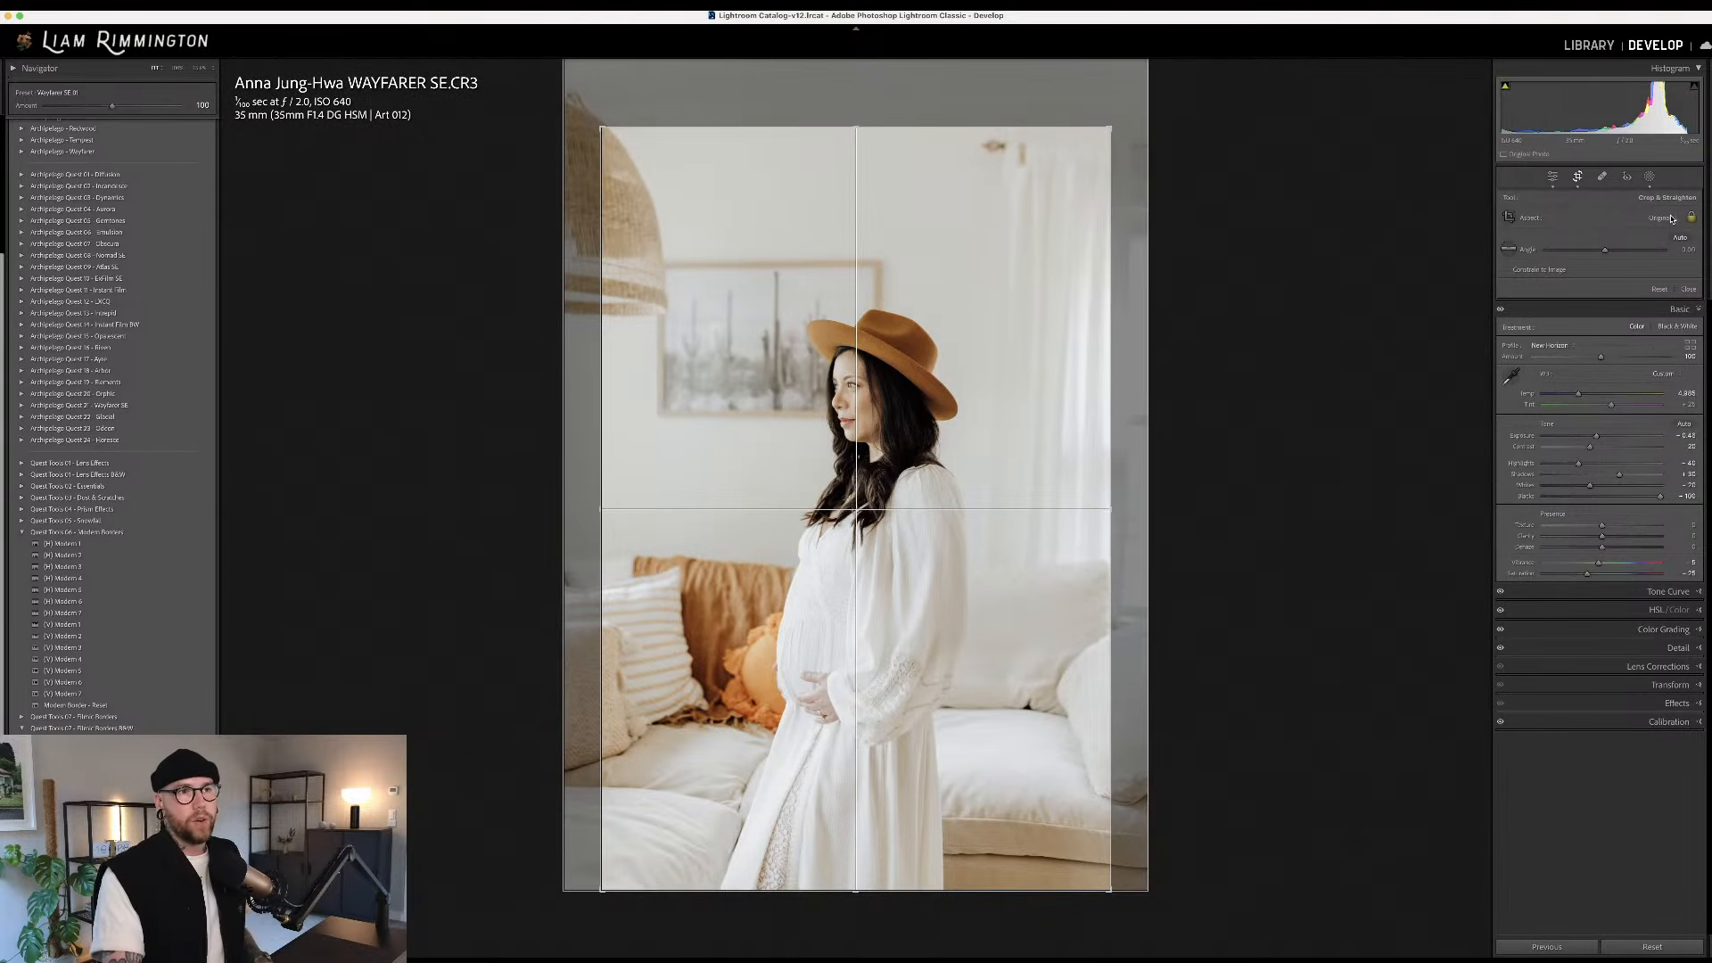
click(1667, 218)
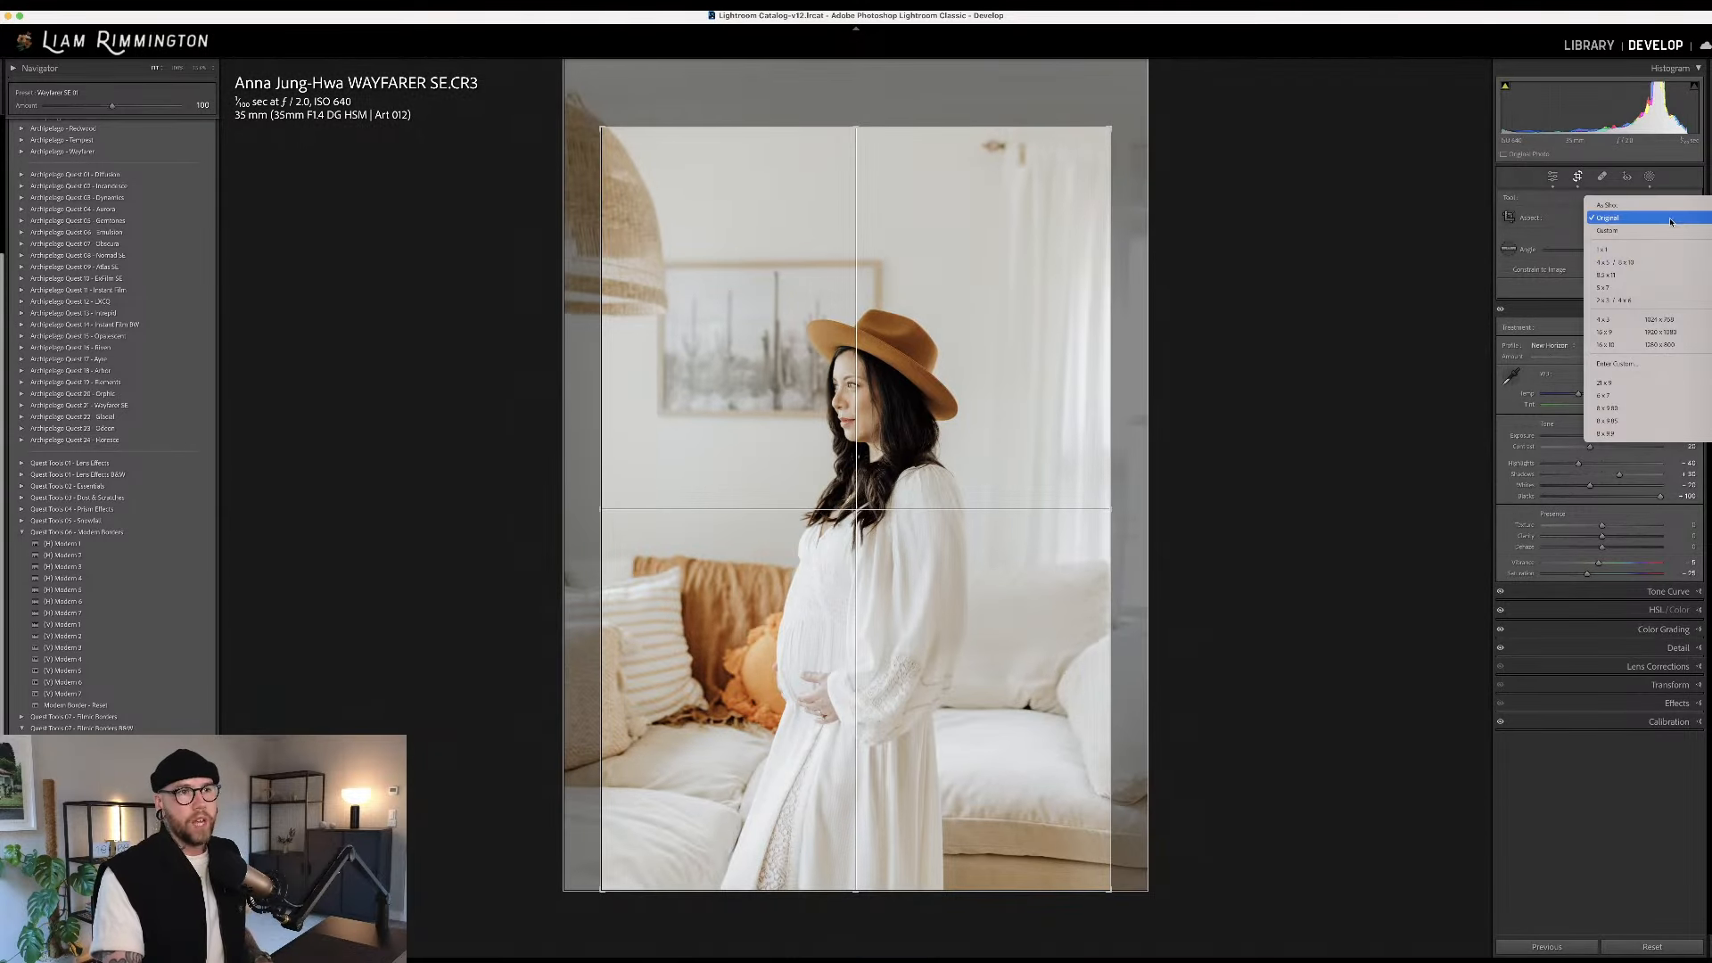
click(1642, 305)
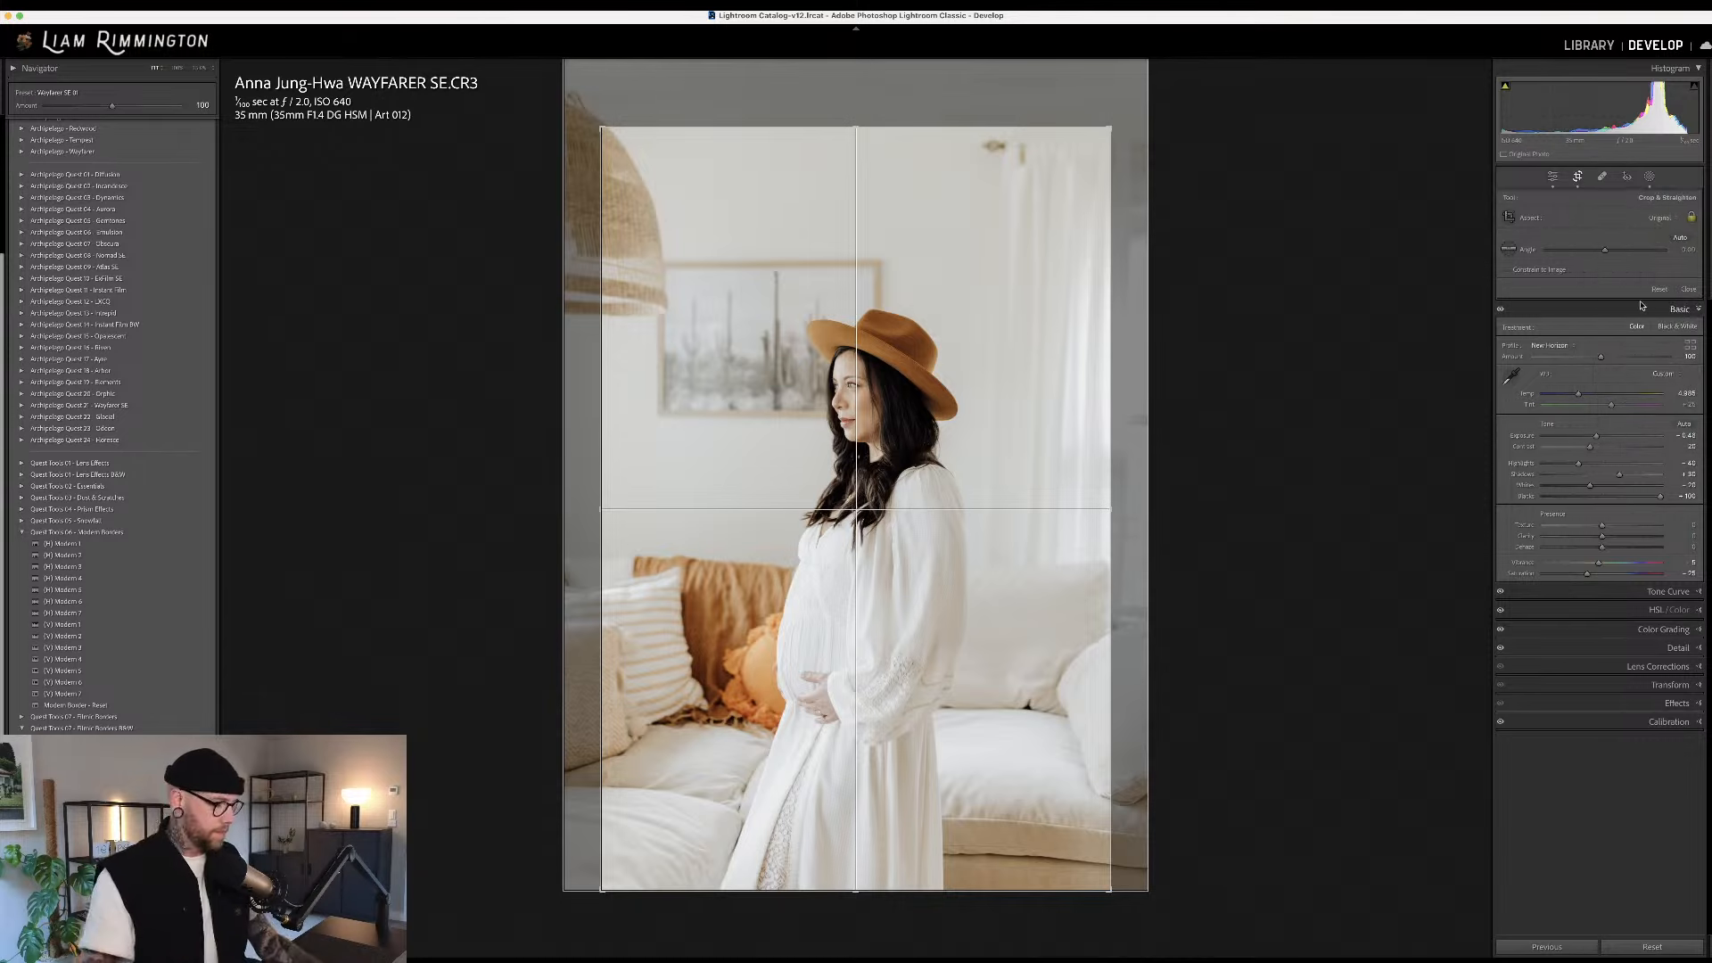
key(Return)
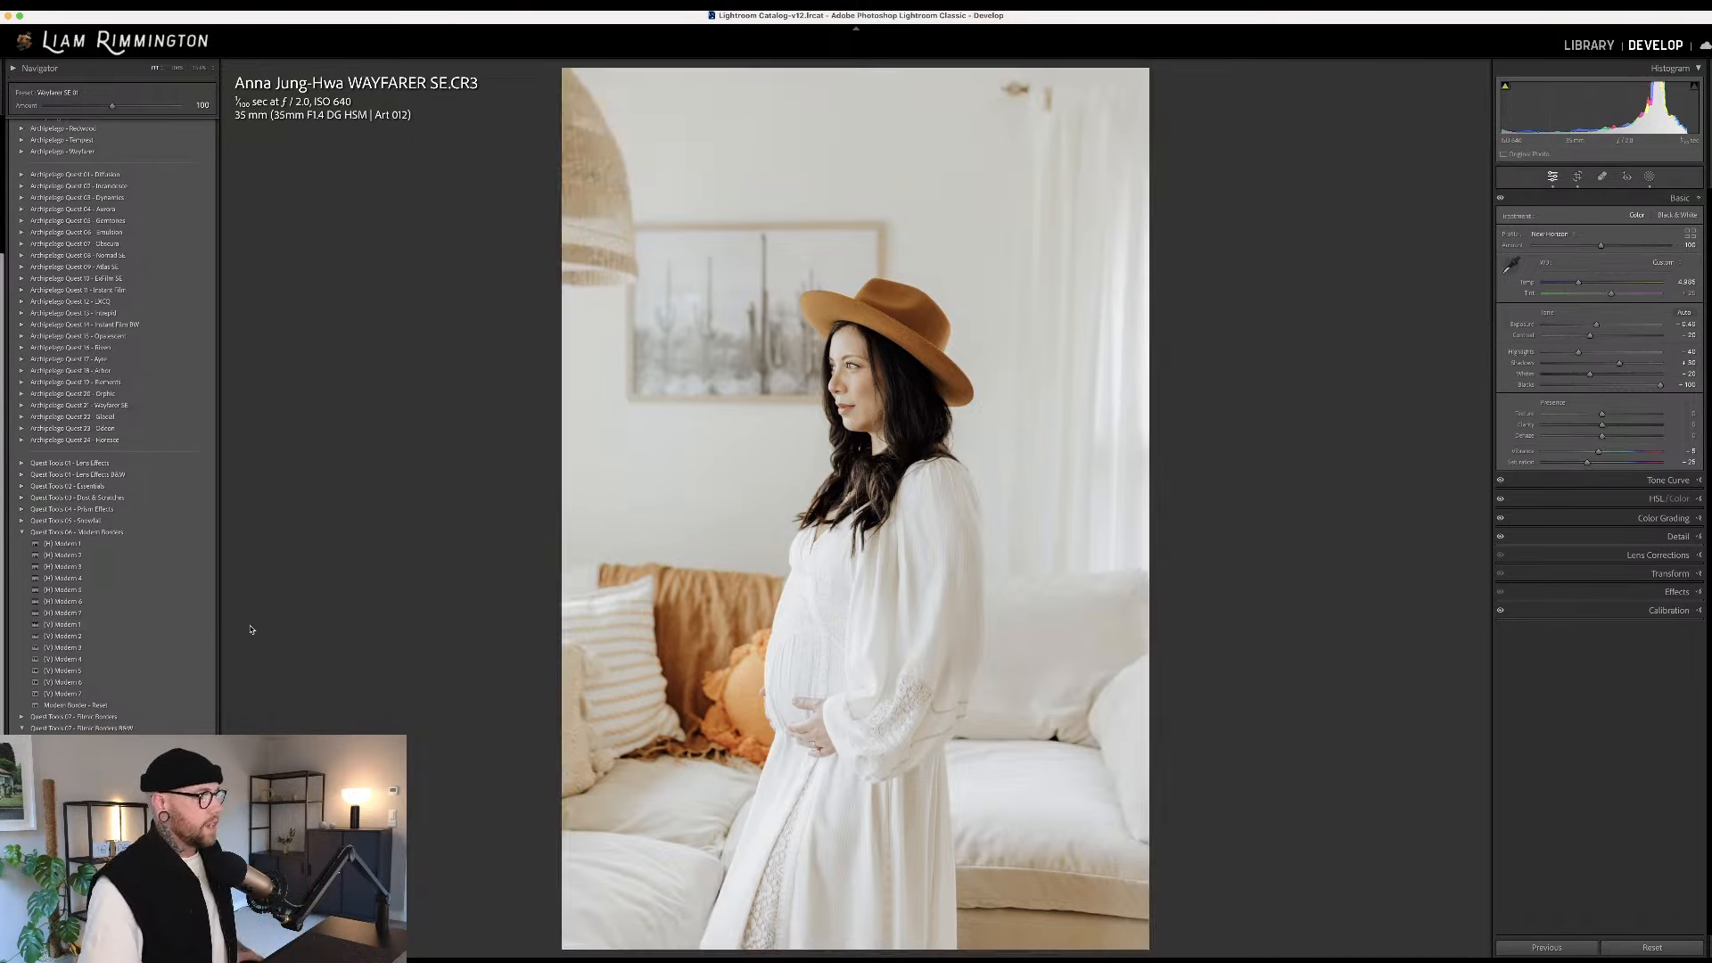
Apply the [V] Modern 1 border preset to the hat portrait and inspect the gradients that make up its Modern 1 mask
click(196, 628)
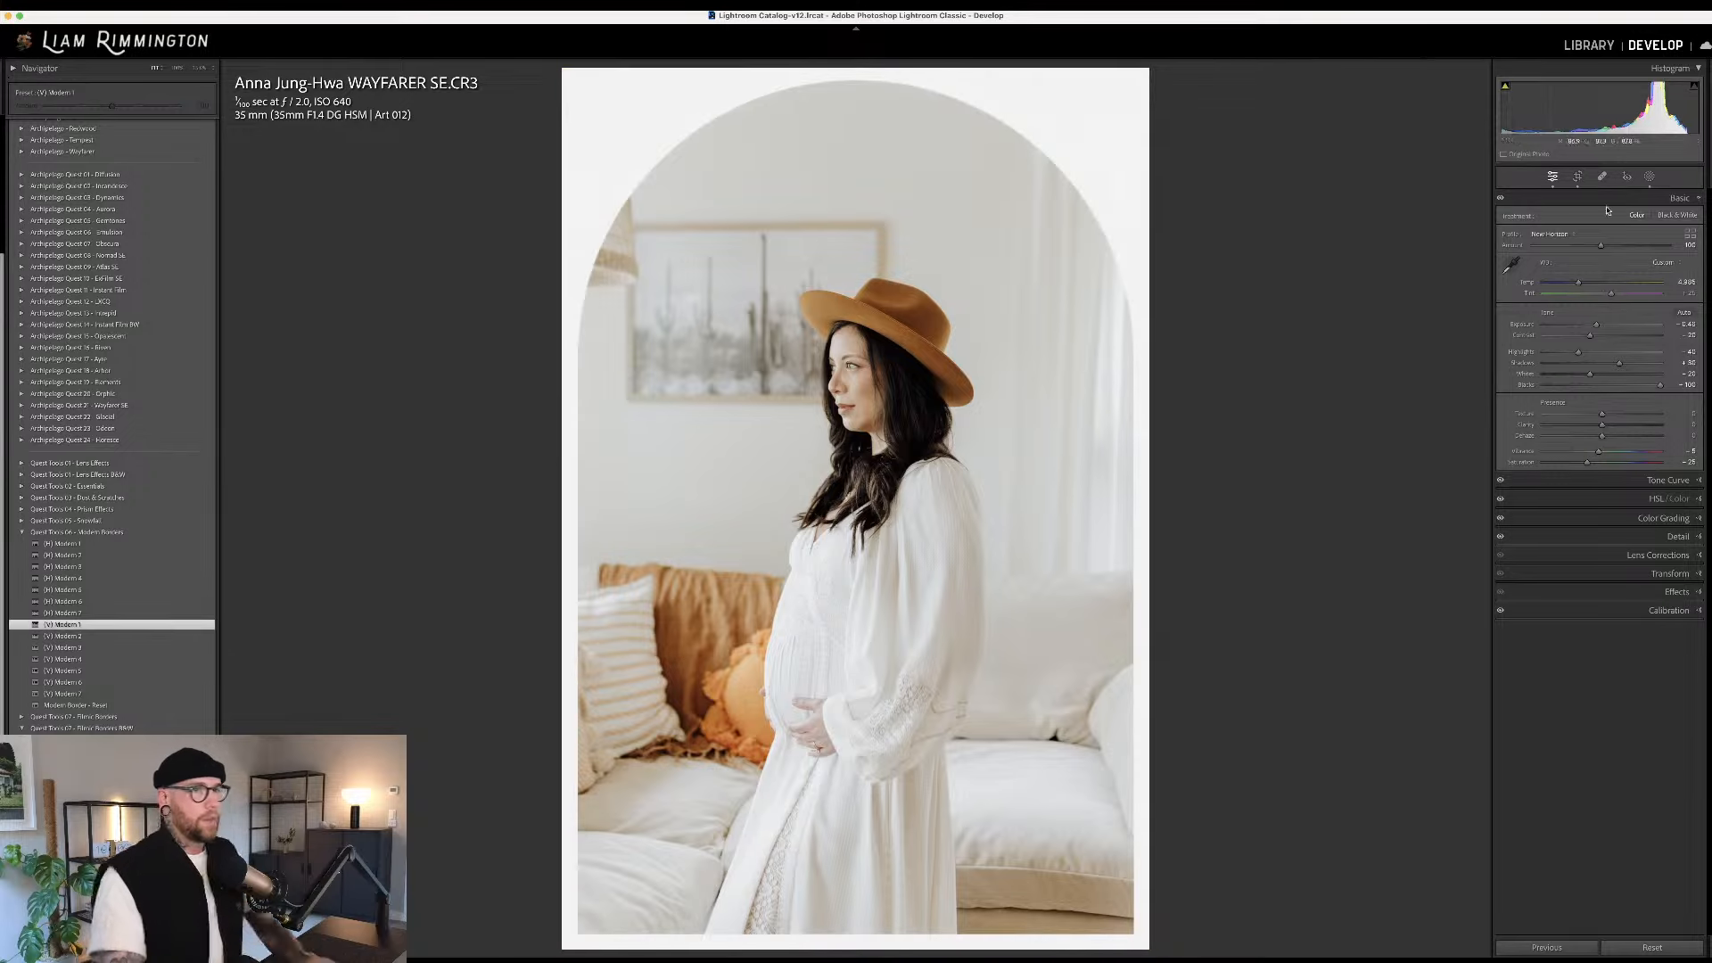
click(1650, 177)
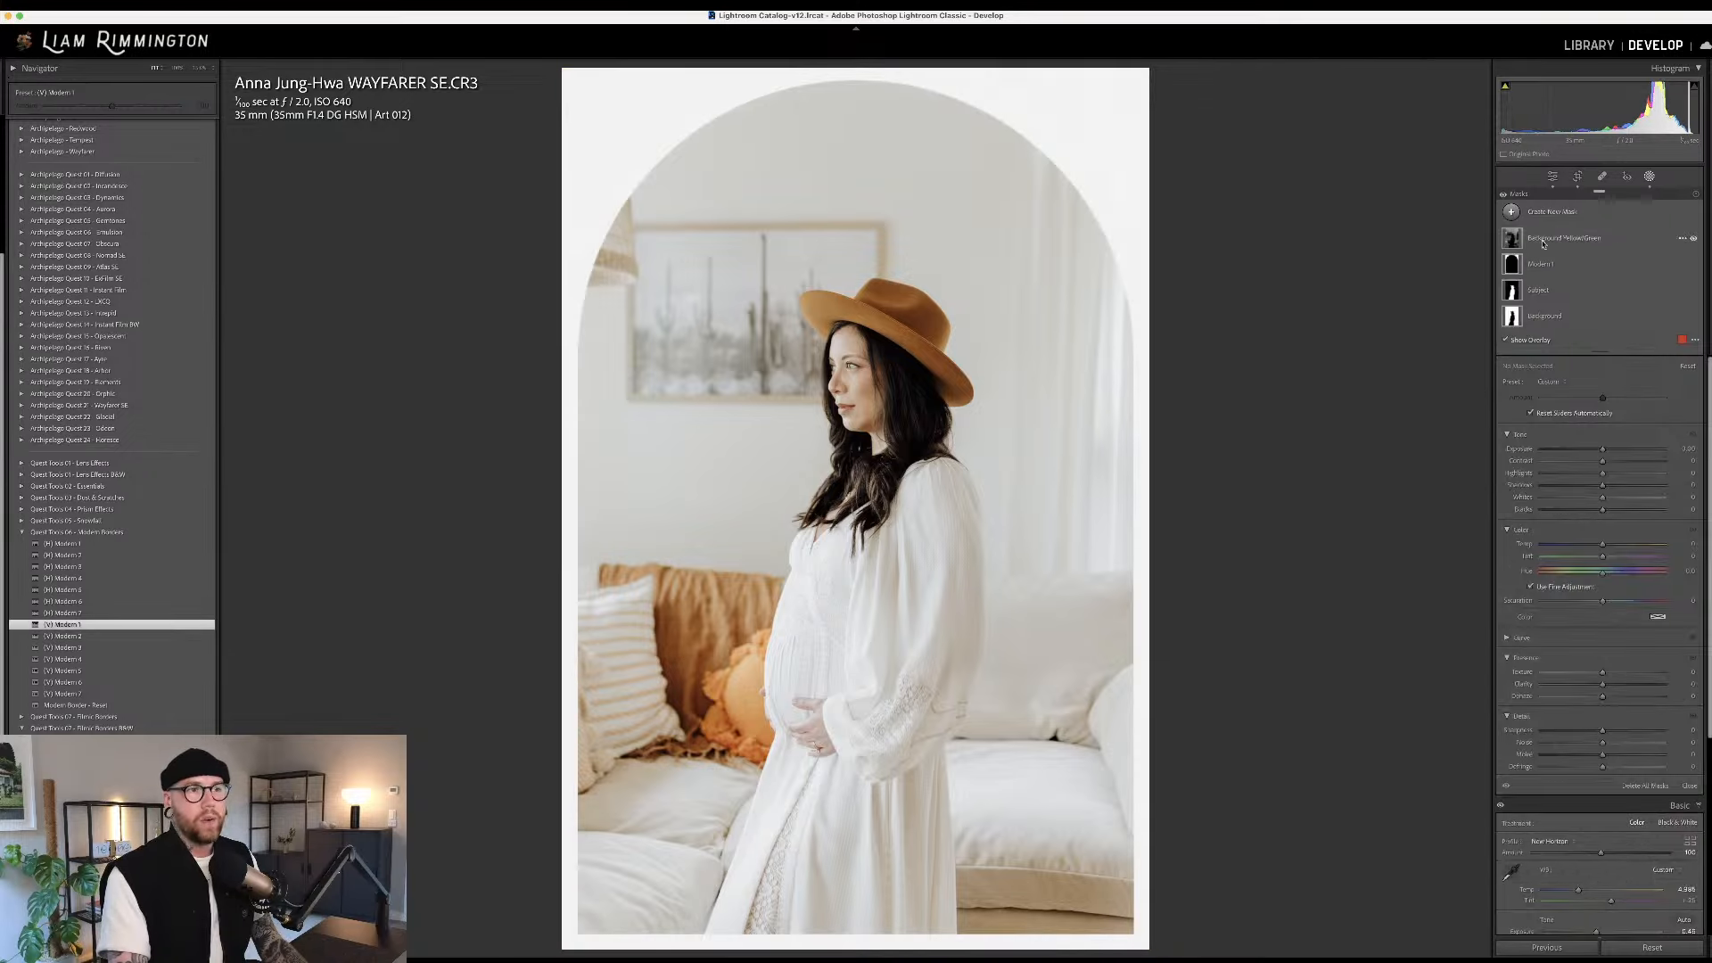
click(1548, 265)
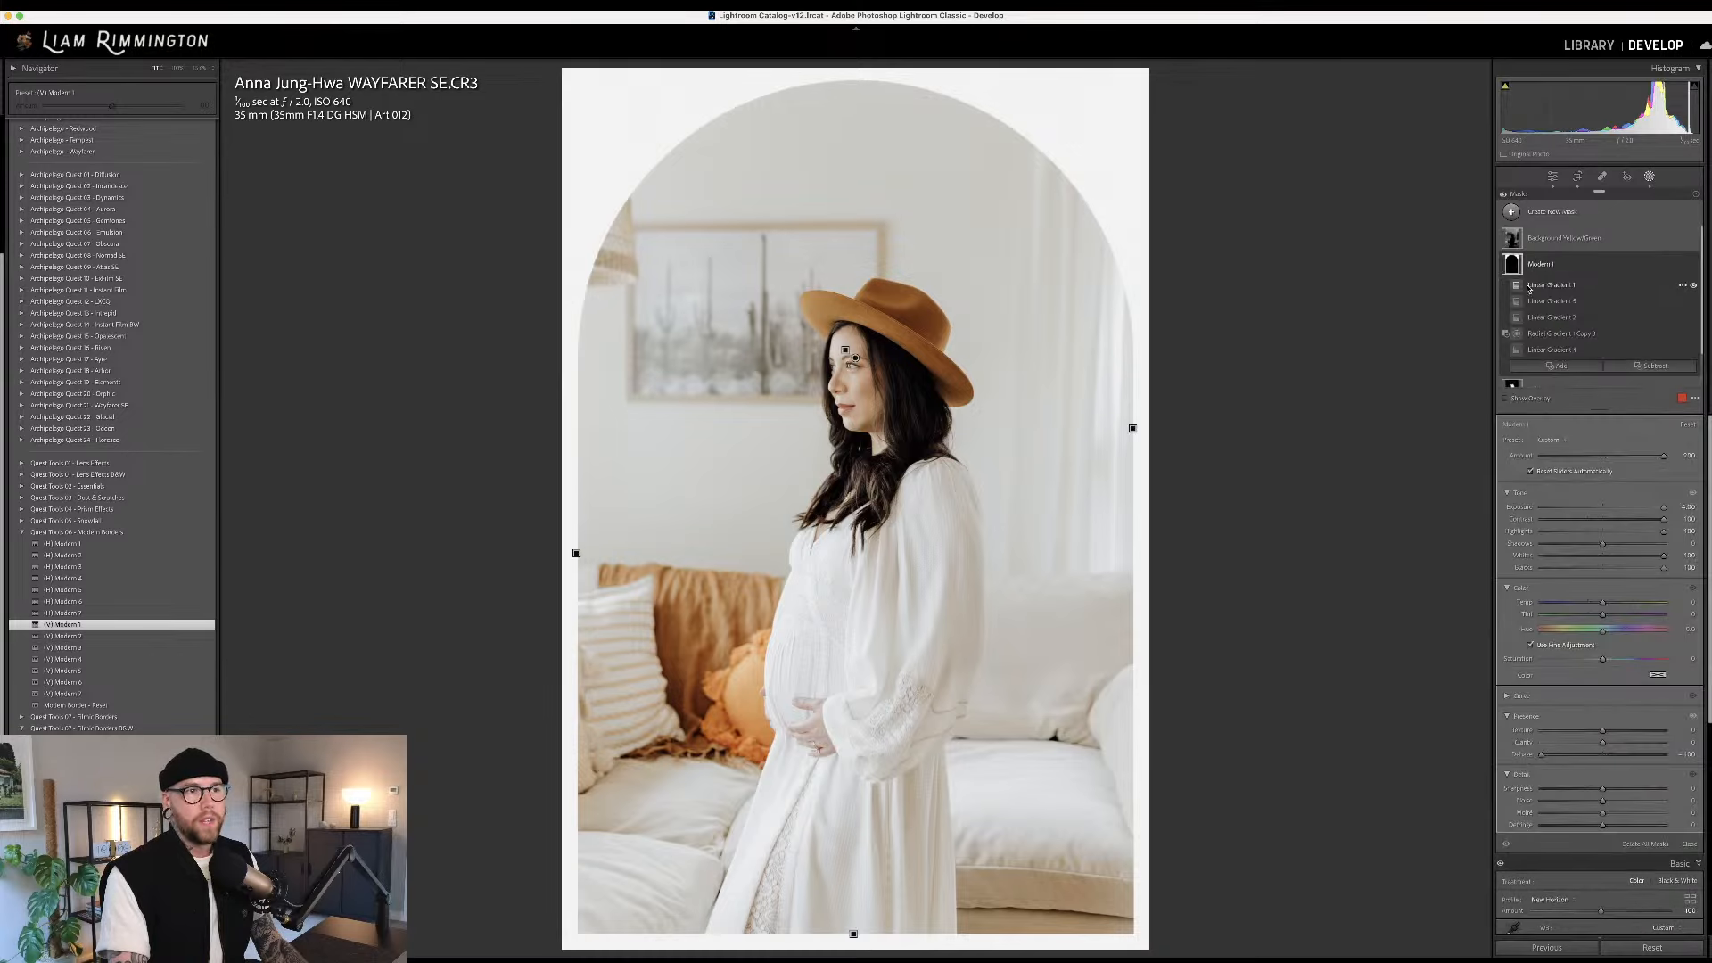
mouse_move(1519, 285)
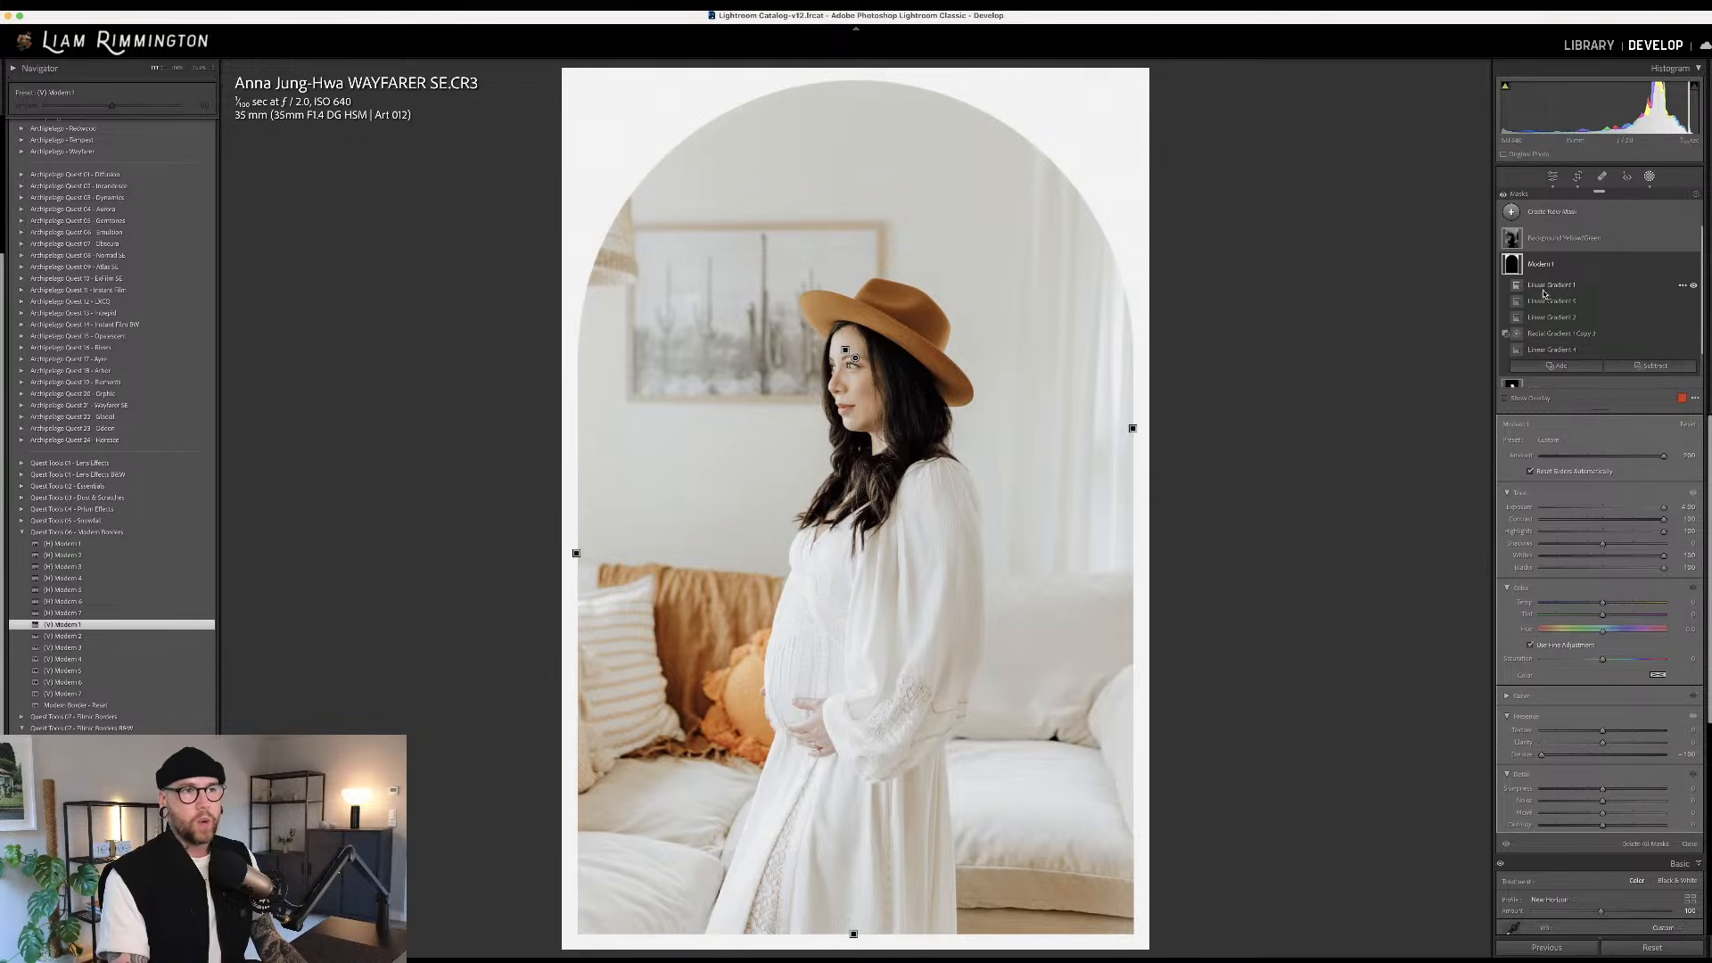
key(shift+w)
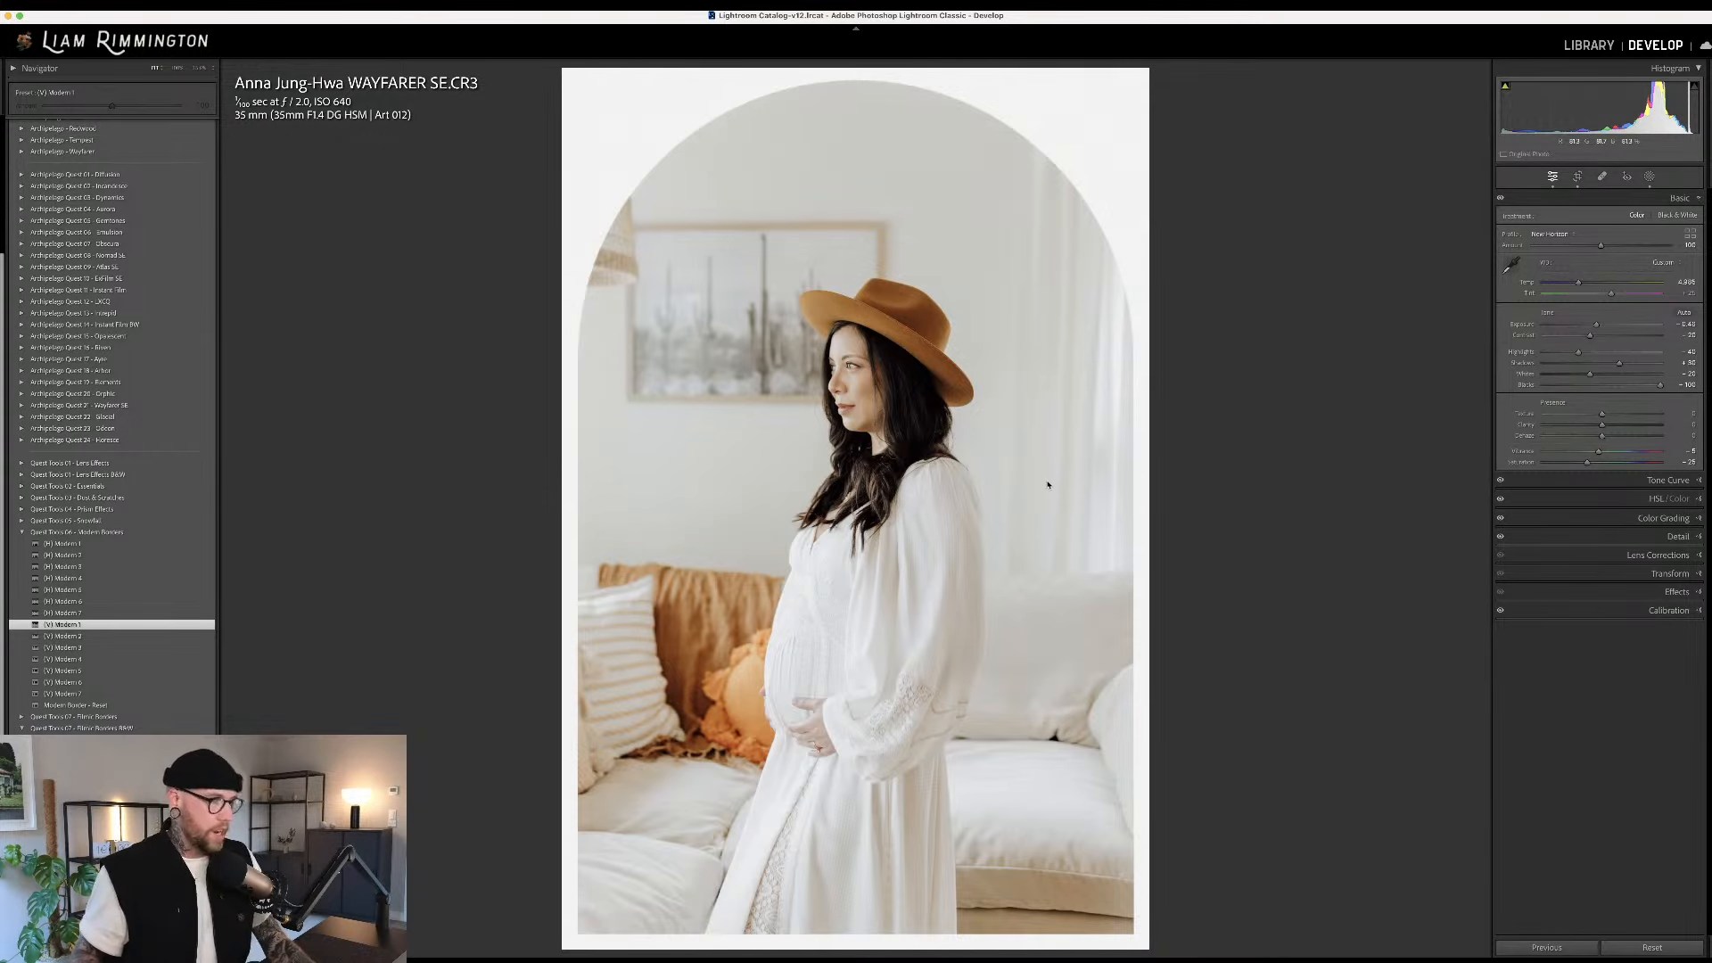
Compare the bordered hat portrait with its unedited version, both side by side and by switching between before and after
key(y)
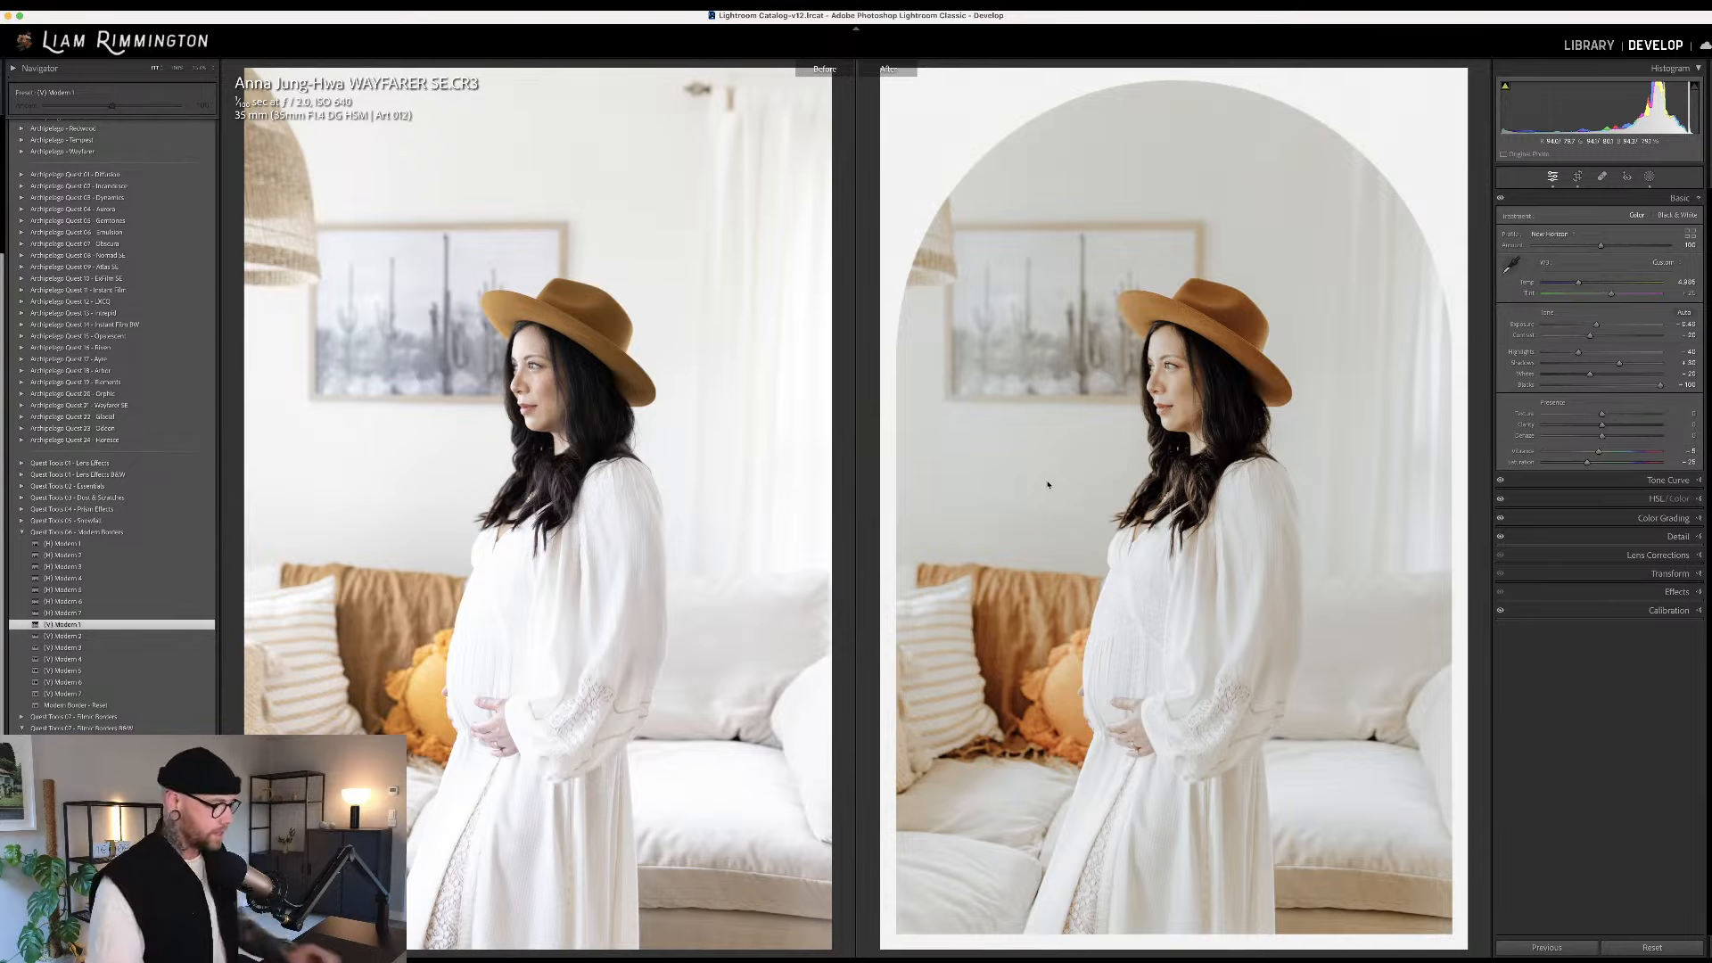
key(y)
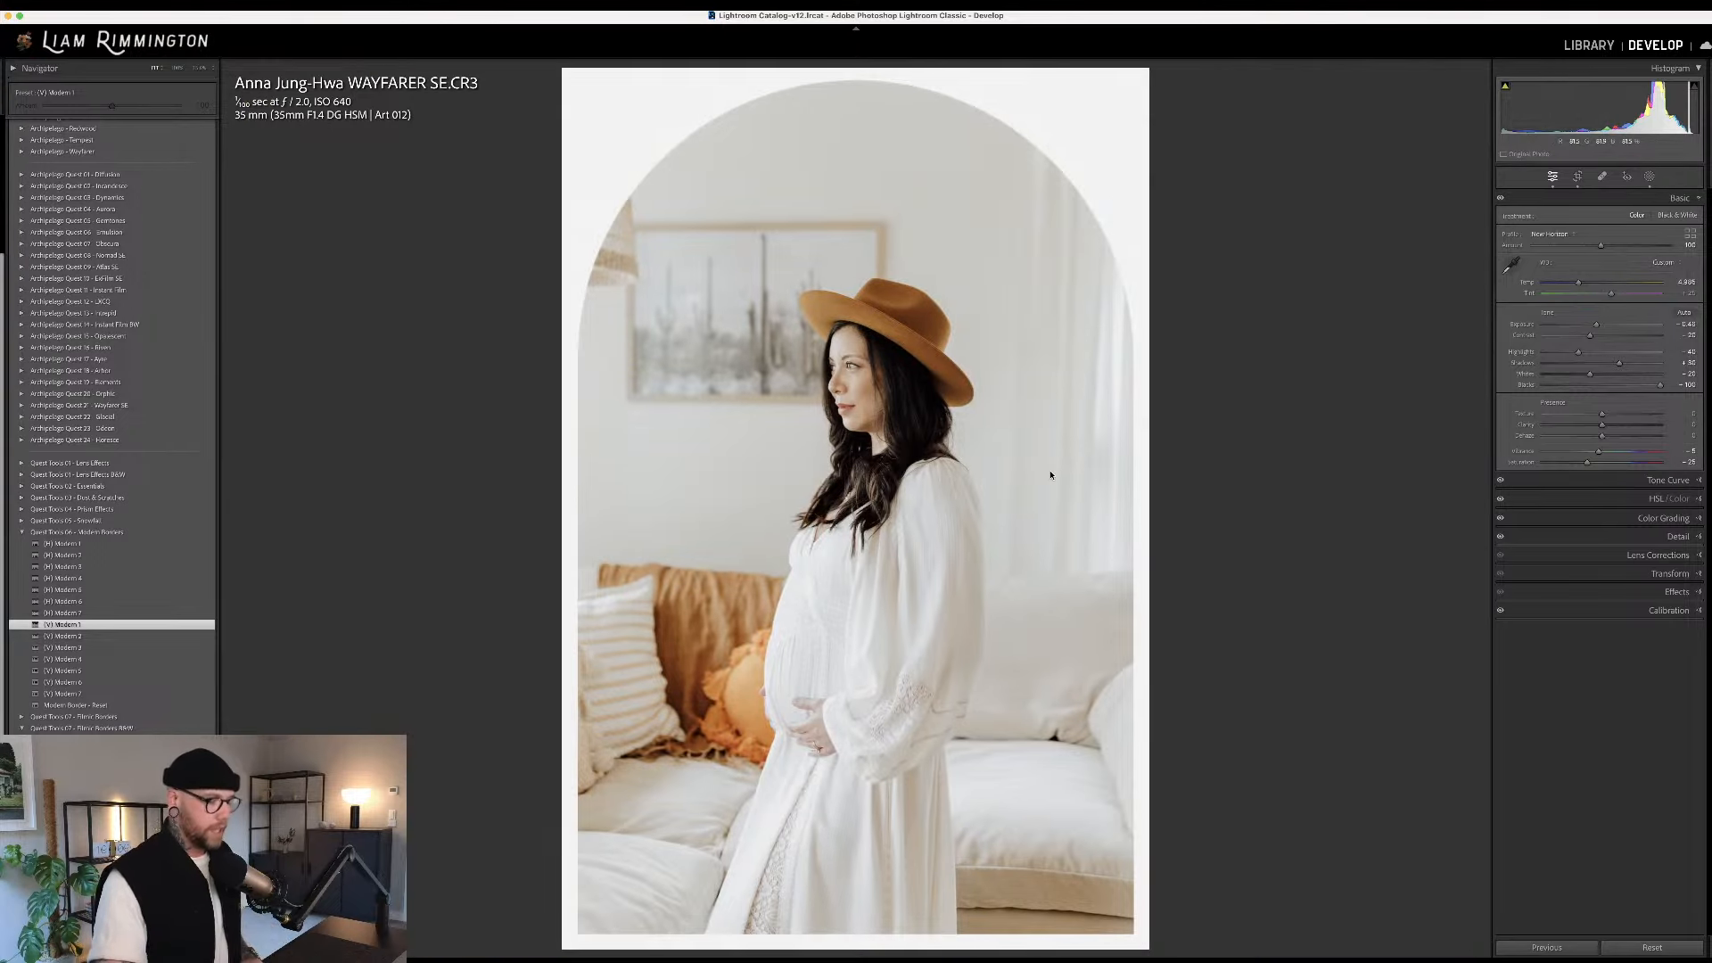
key(backslash)
key(backslash)
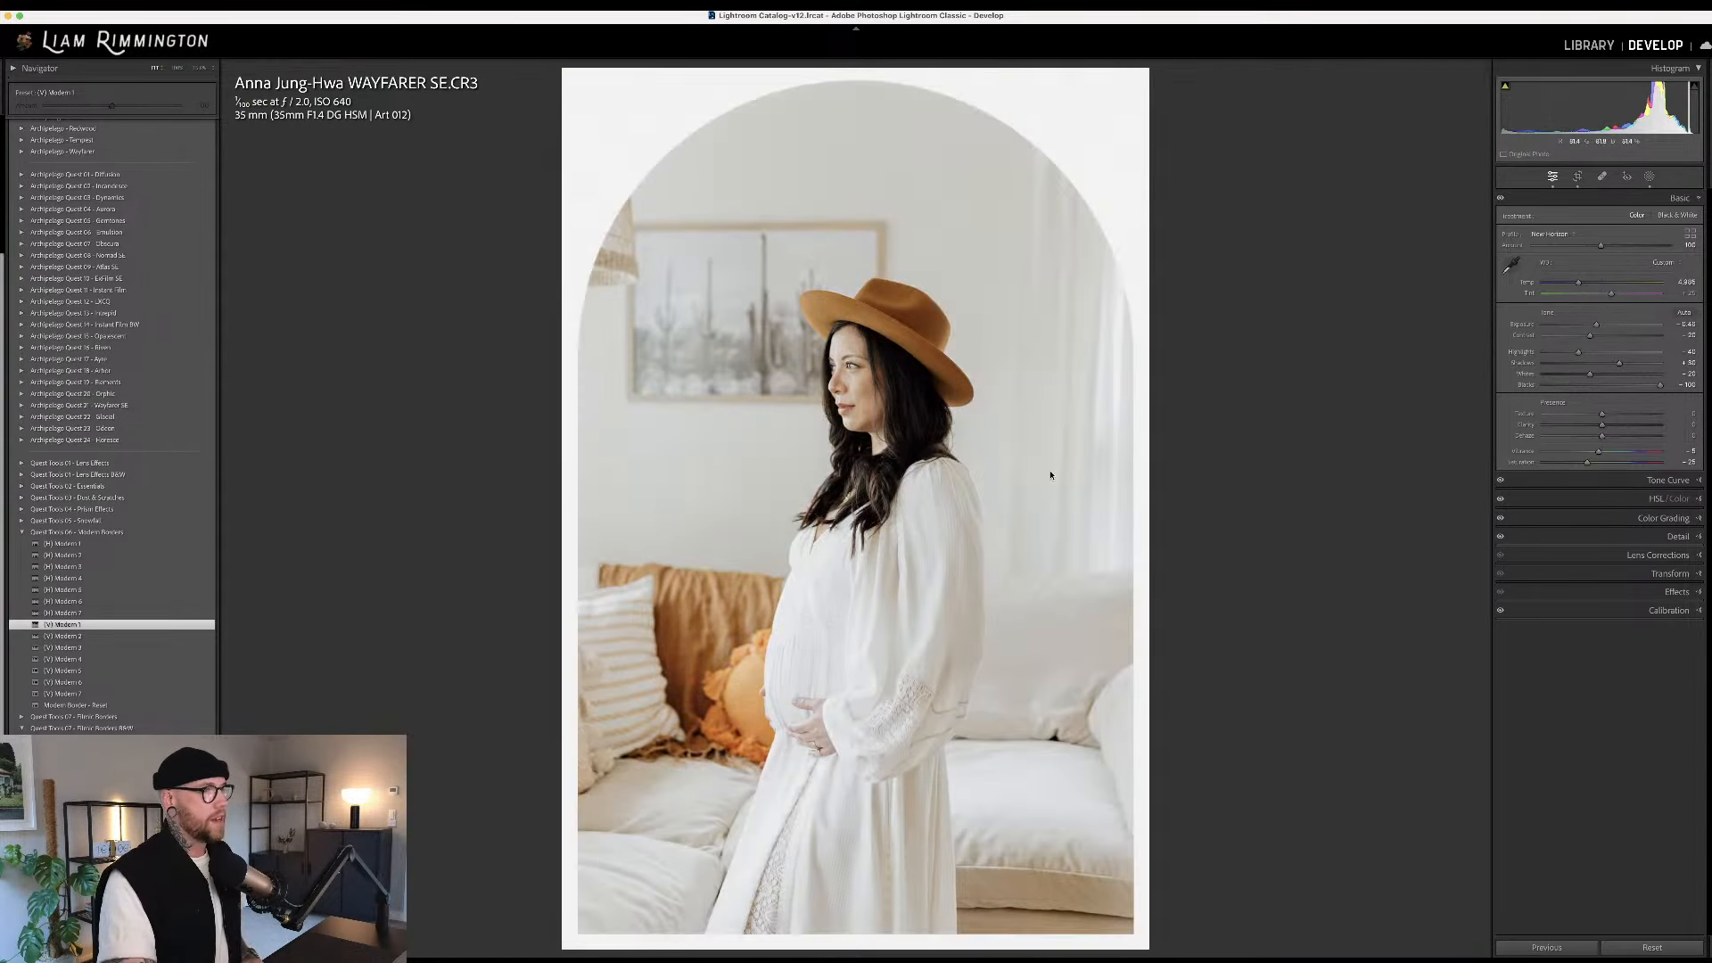
key(backslash)
key(backslash)
key(backslash)
key(backslash)
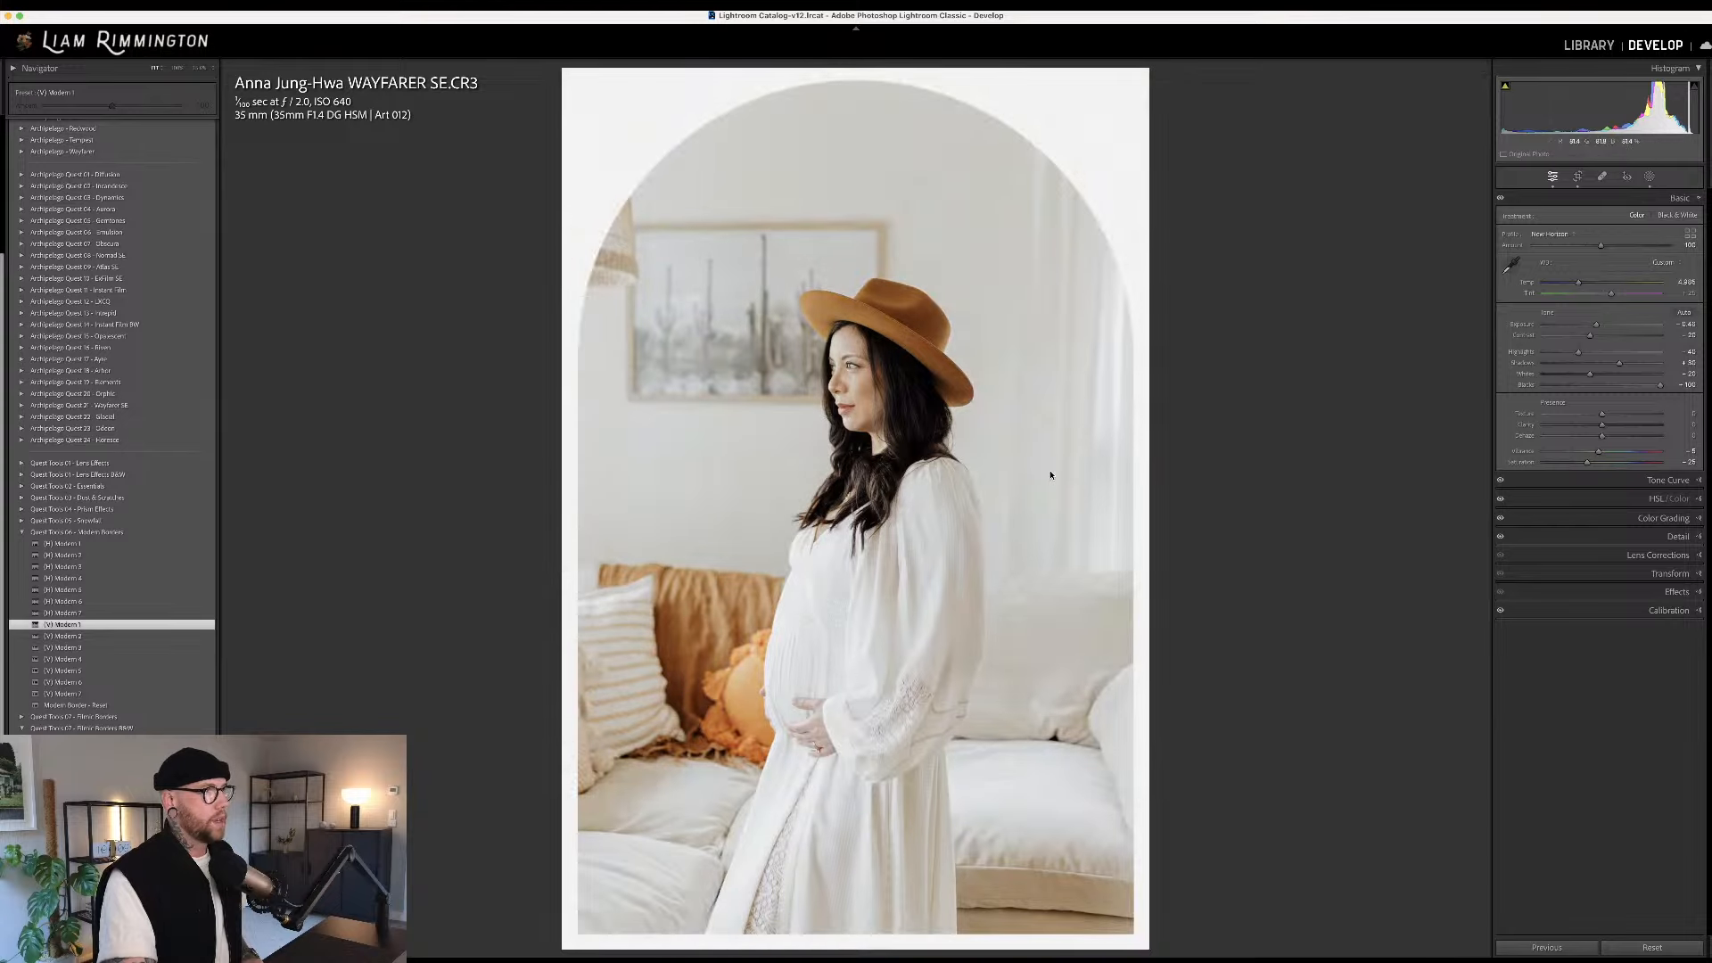
key(backslash)
key(backslash)
key(backslash)
key(backslash)
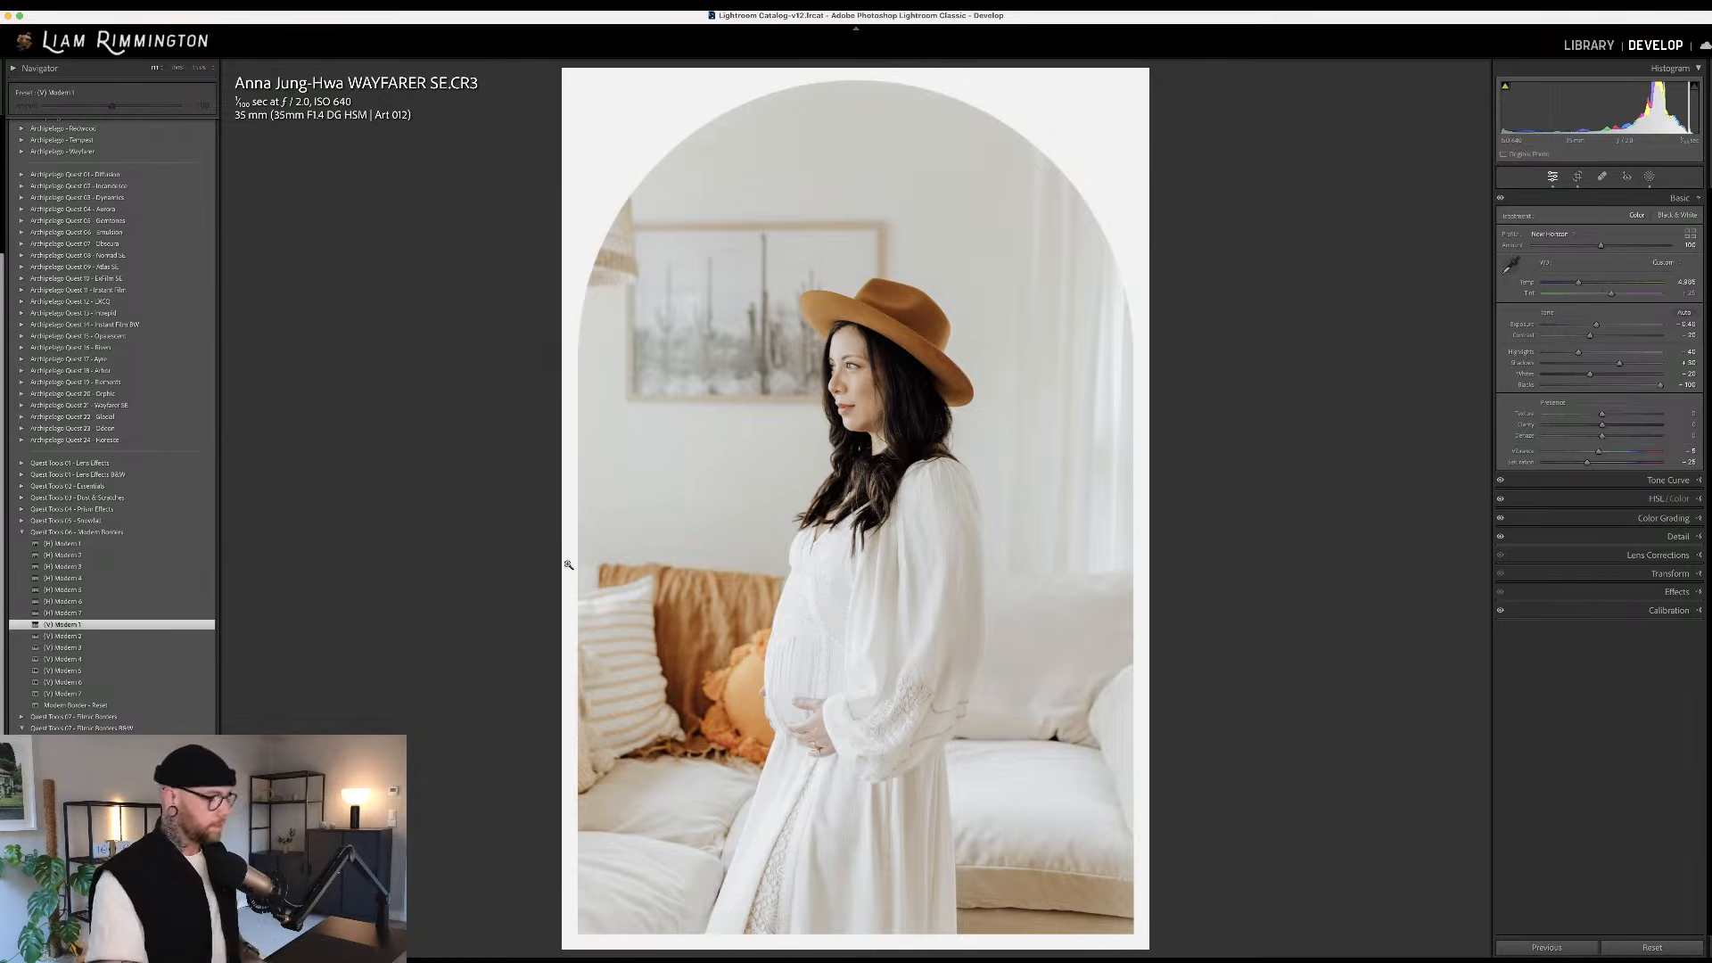
Go to the photo of the woman with the white horse, check its original version, and apply the [V] Modern 2 border preset
key(Right)
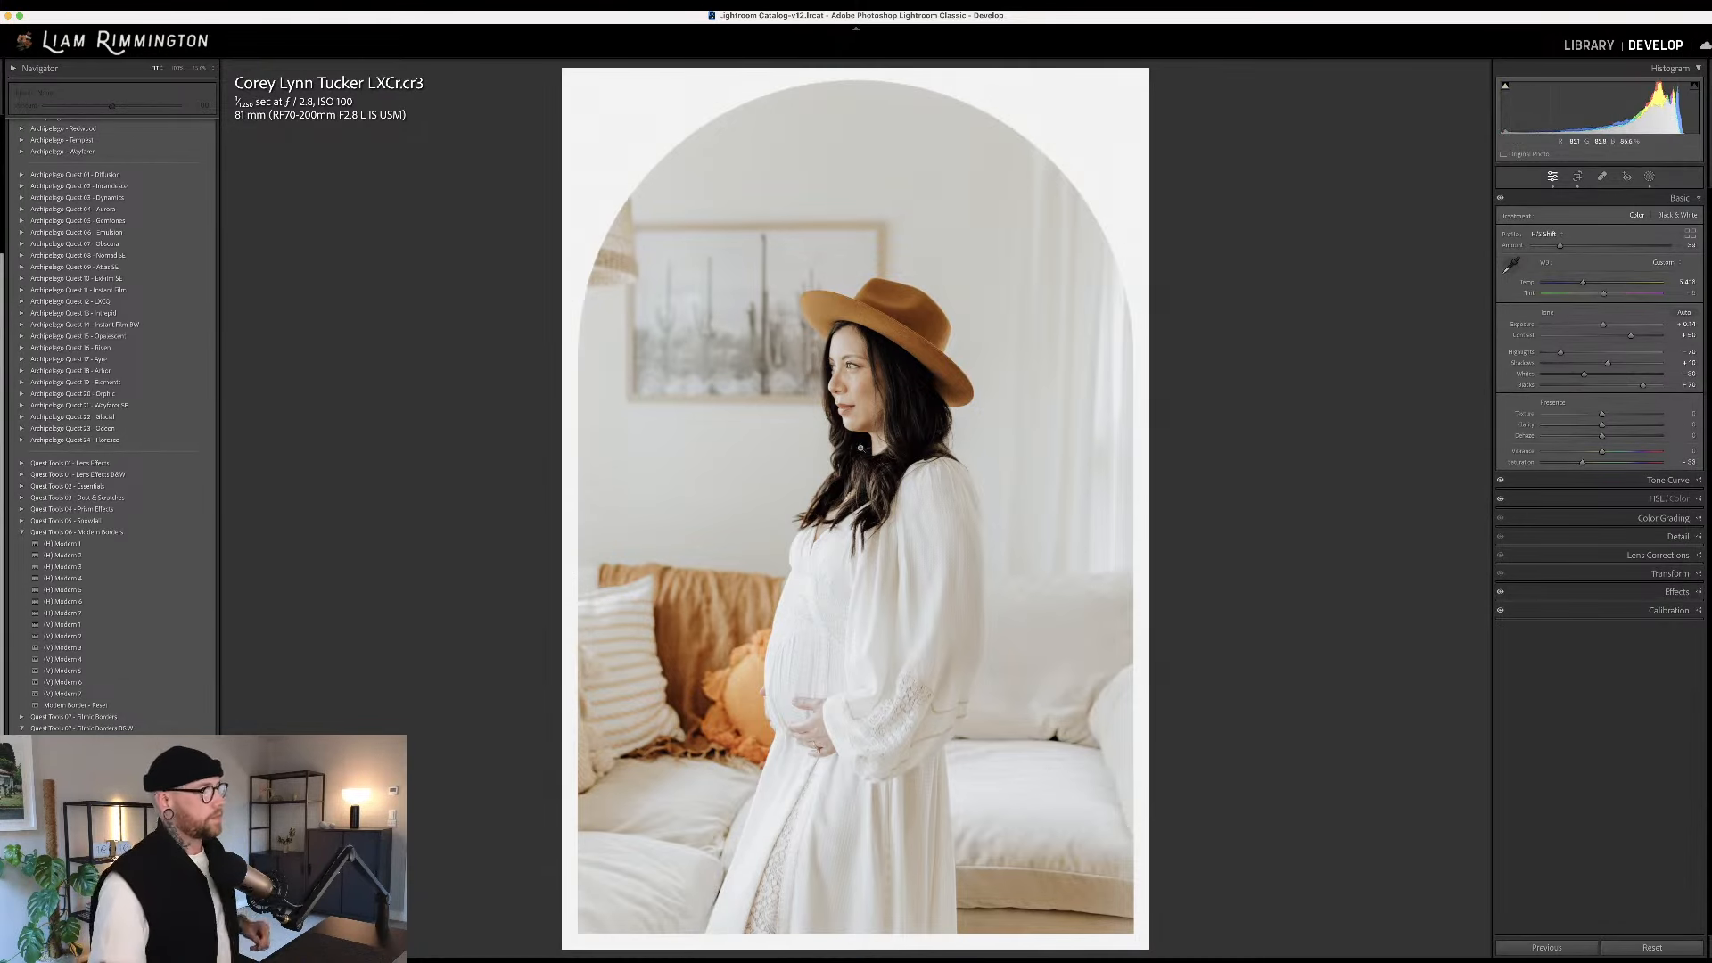
key(Right)
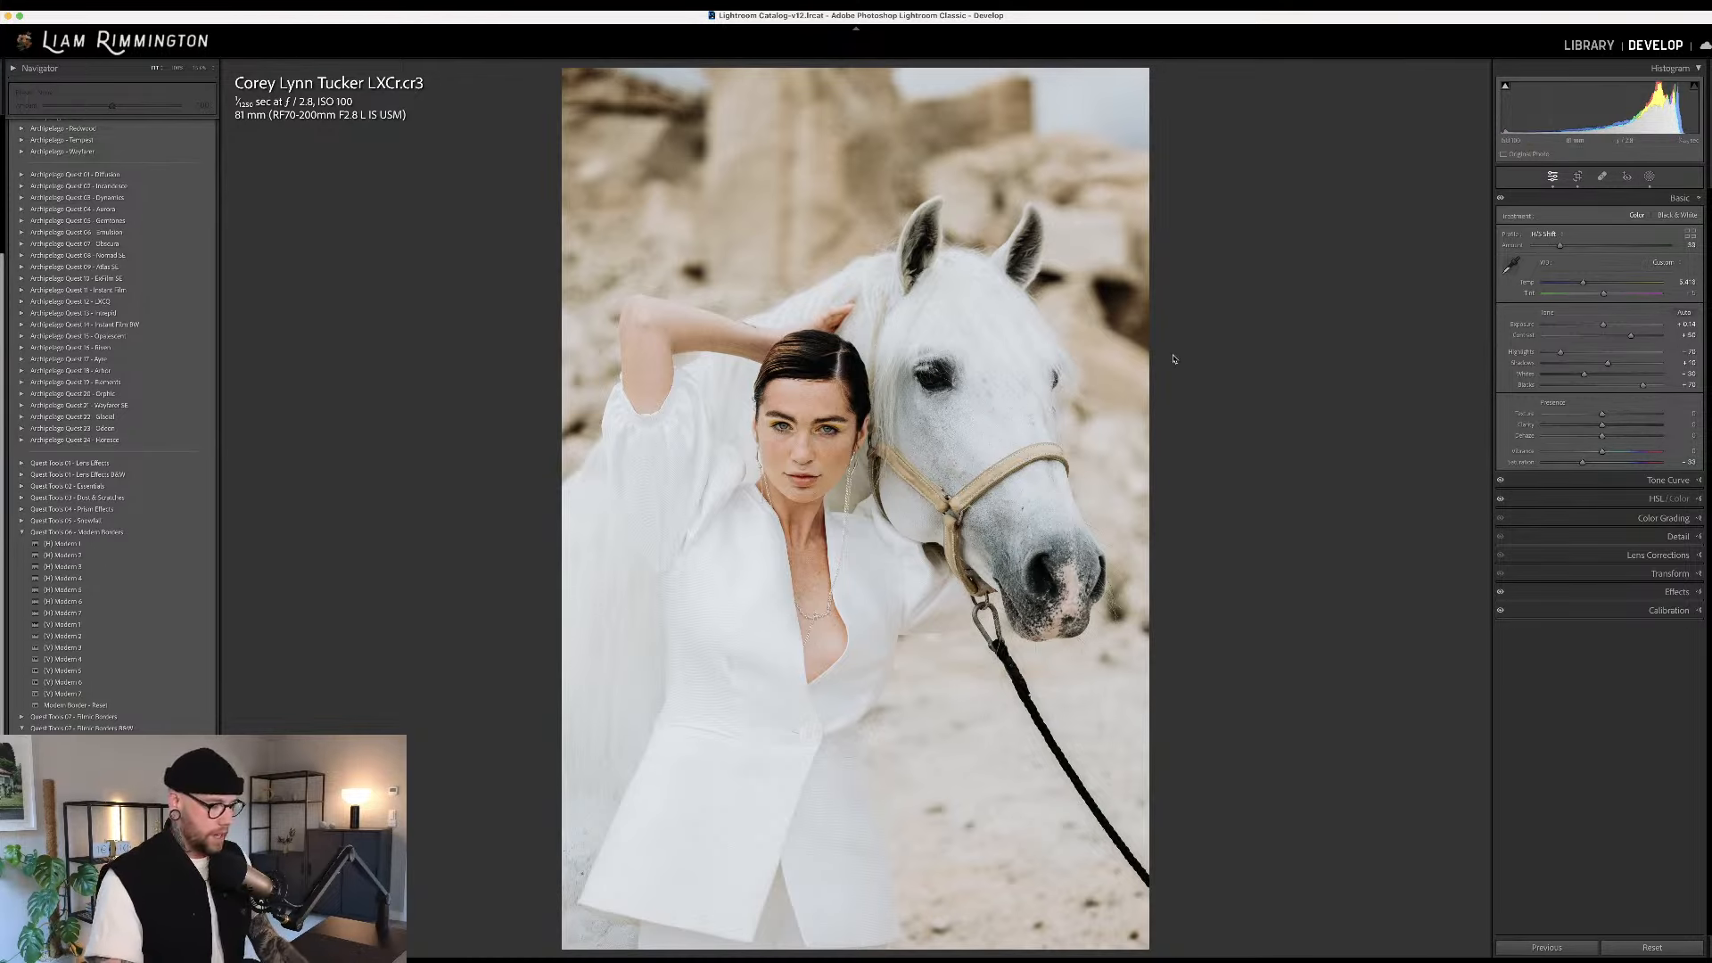
key(backslash)
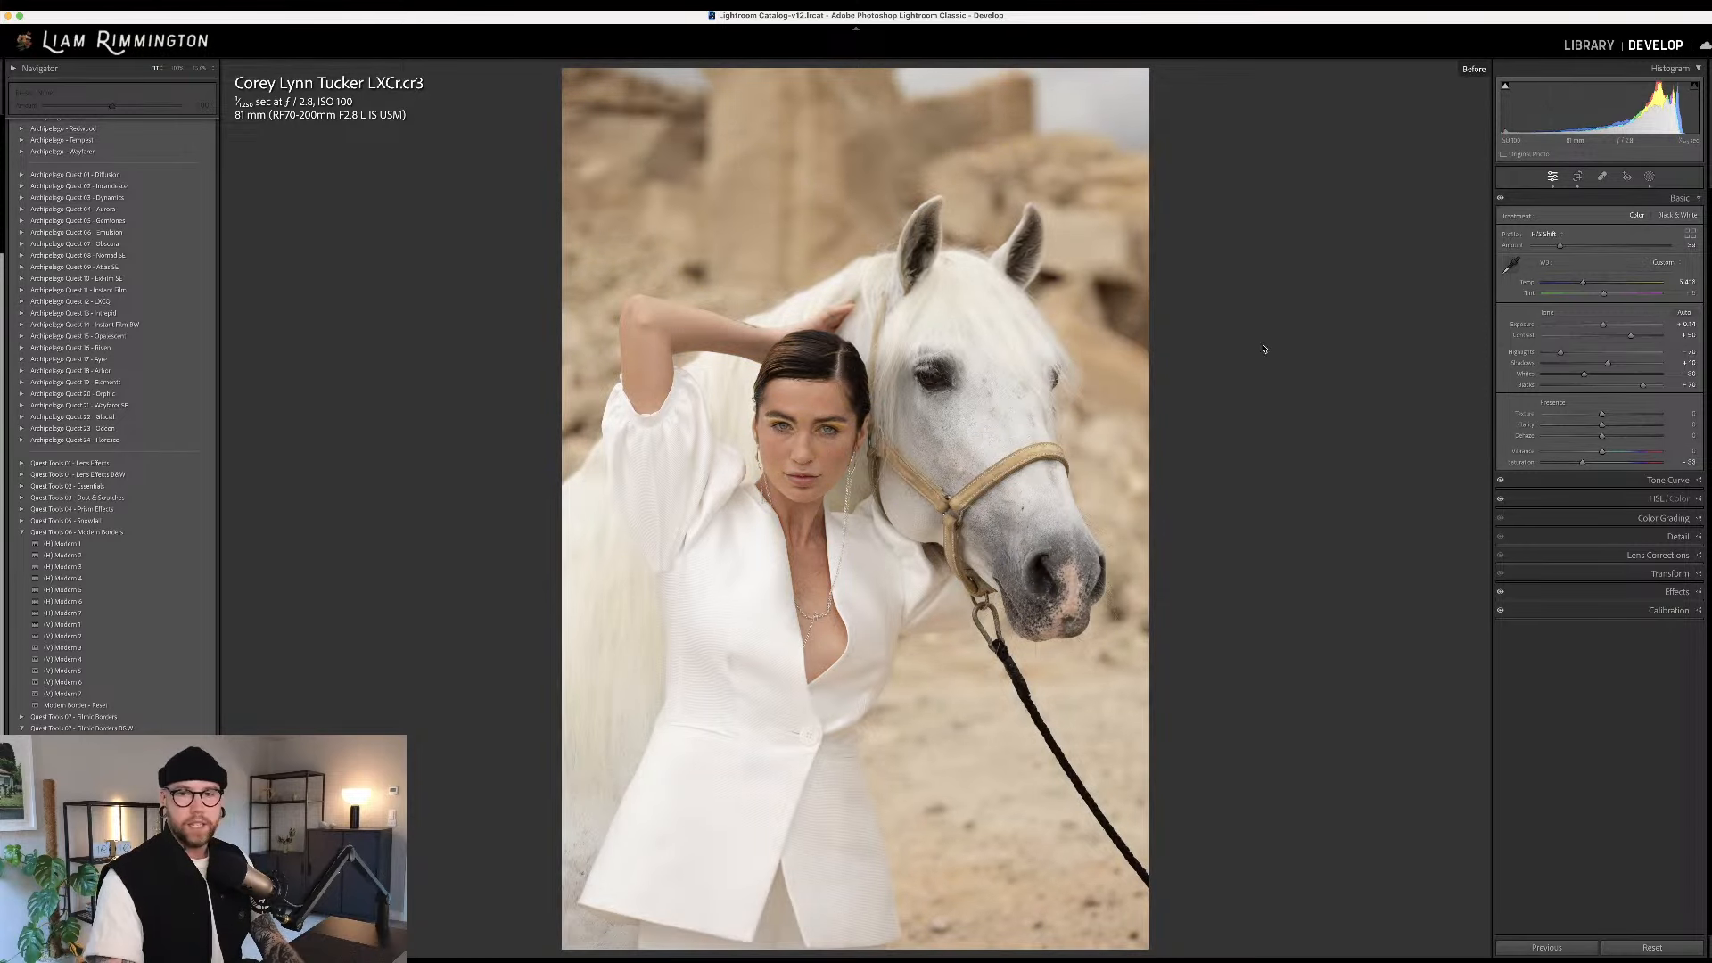
key(backslash)
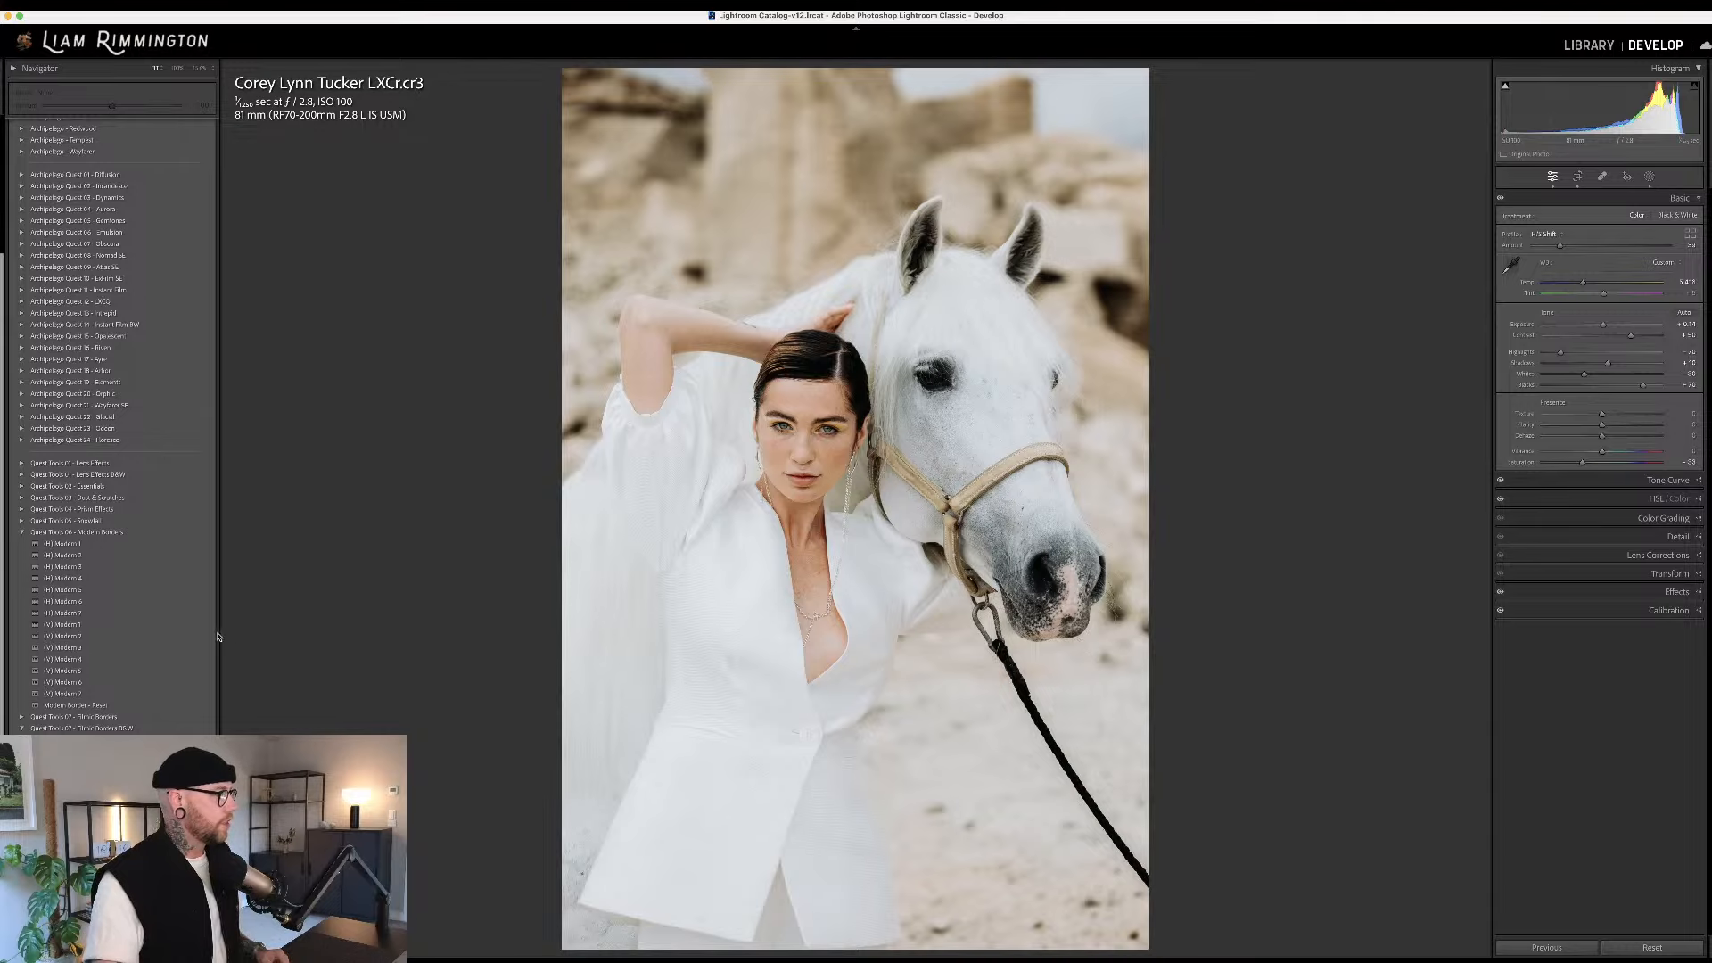
mouse_move(188, 639)
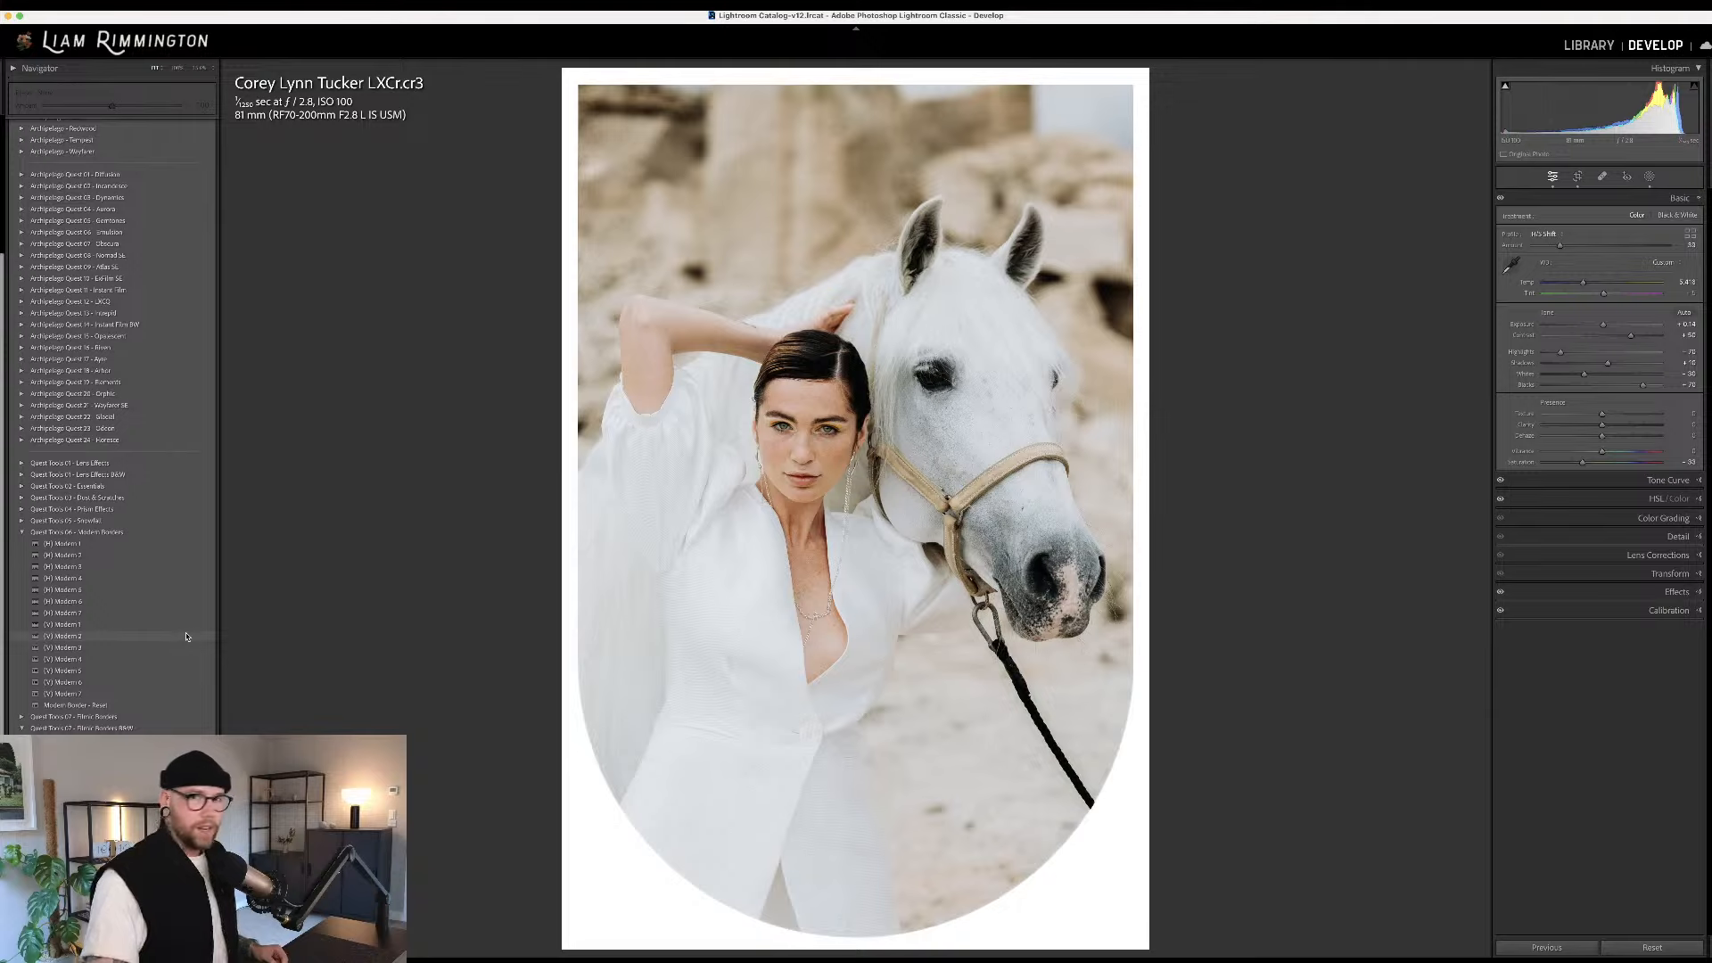
click(188, 637)
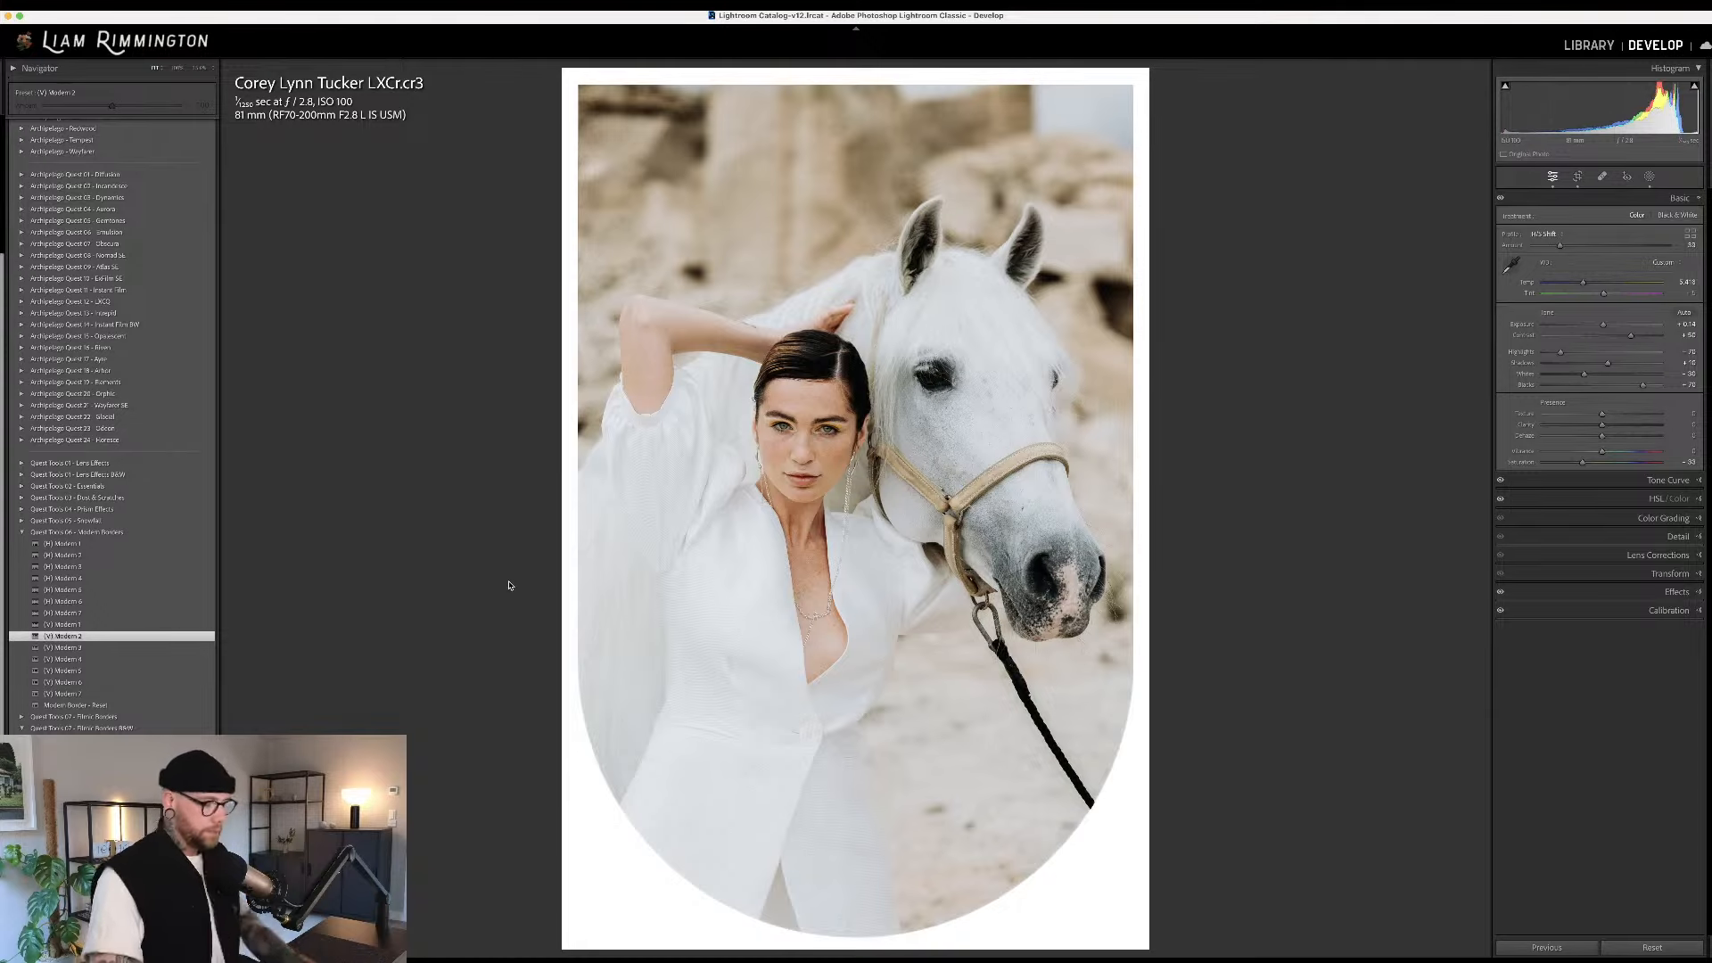
Compare the bordered horse portrait with its original, using both the single before view and the side-by-side view
key(backslash)
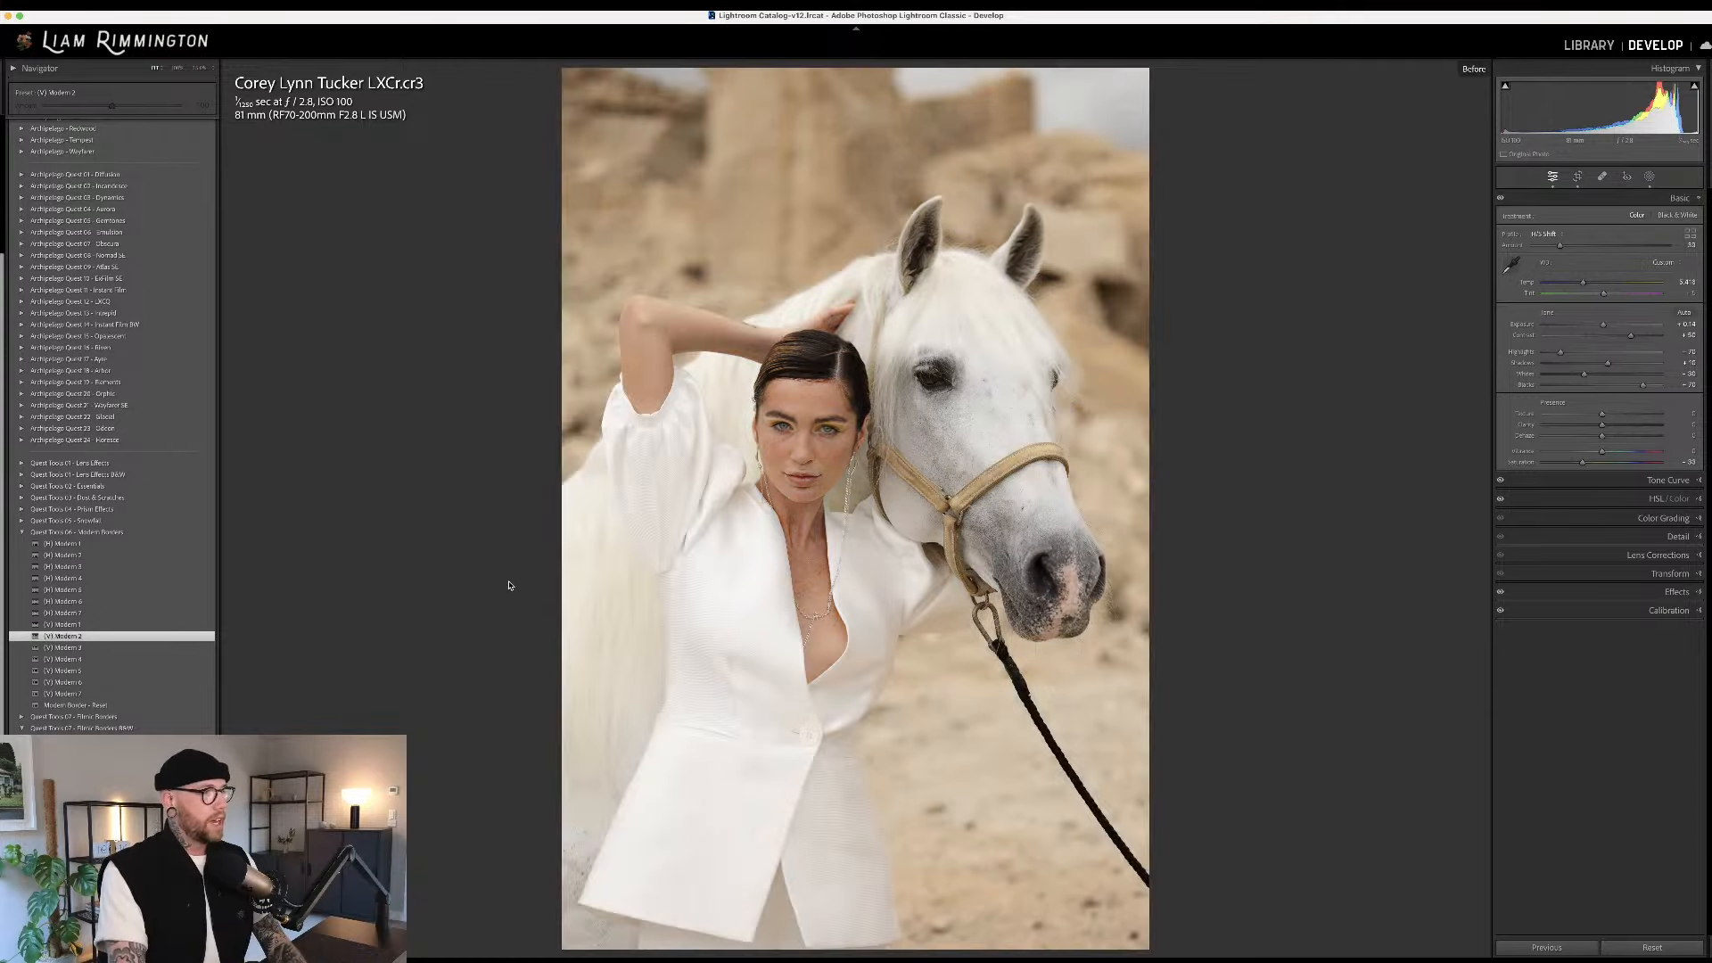
key(backslash)
key(y)
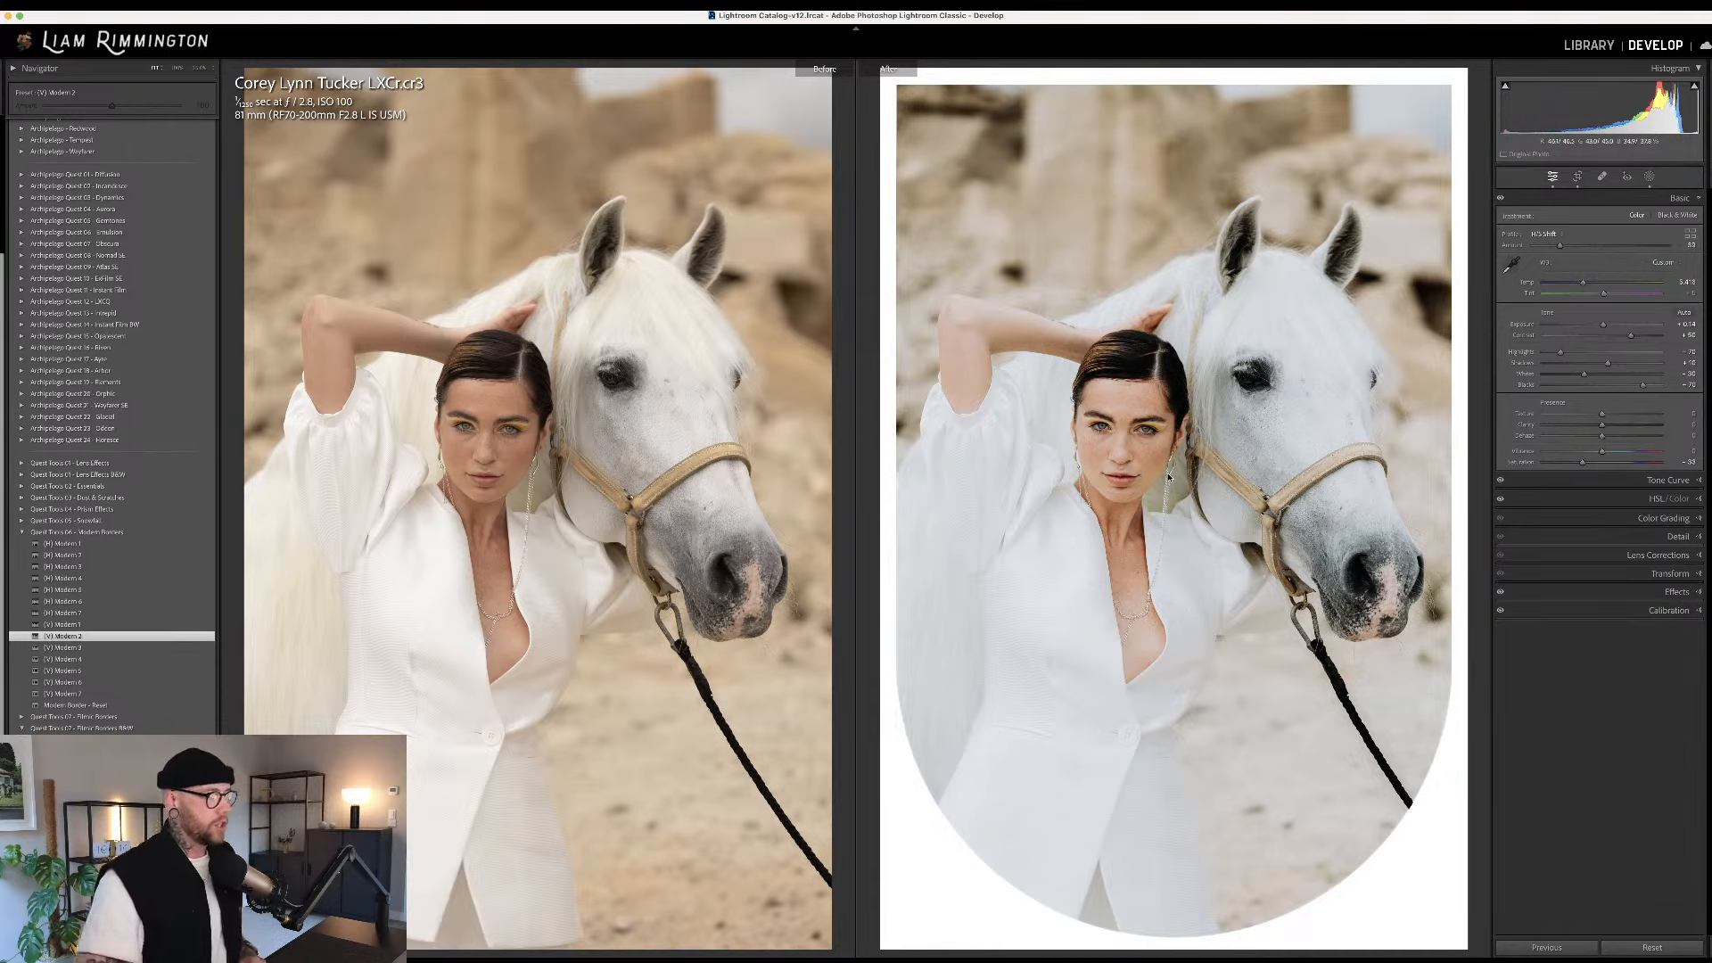
key(y)
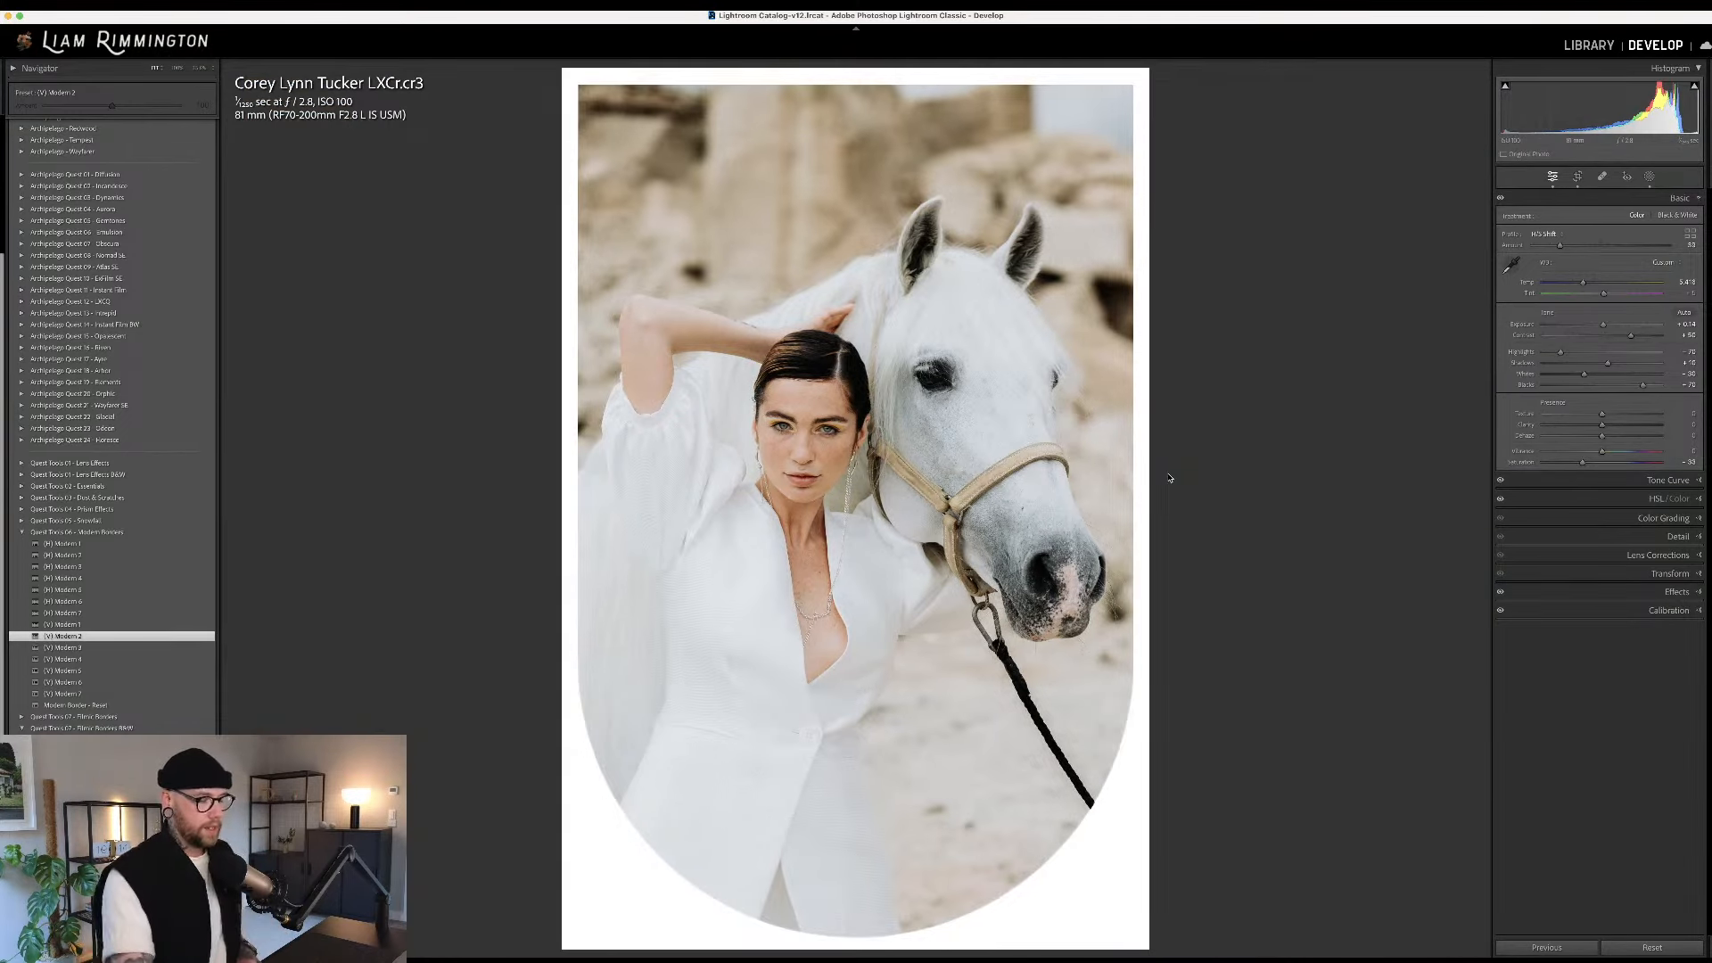
key(backslash)
key(backslash)
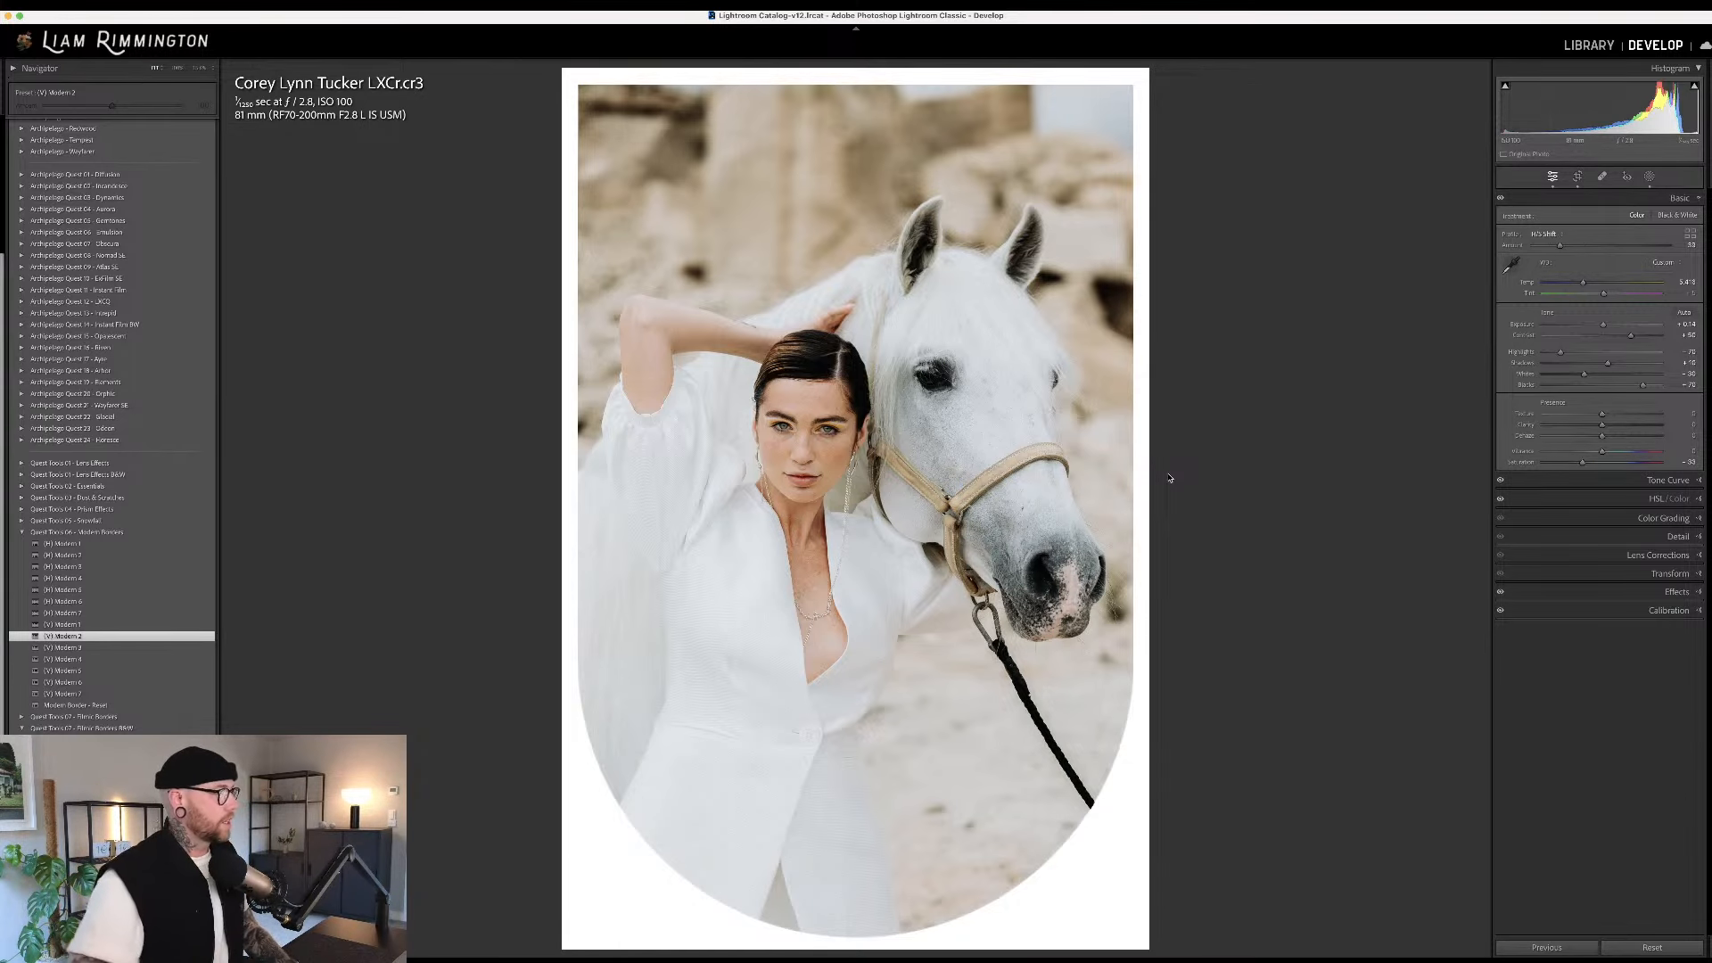
Go to the rocky coast couple photo, check its original version, and apply the [V] Modern 3 border preset
key(Right)
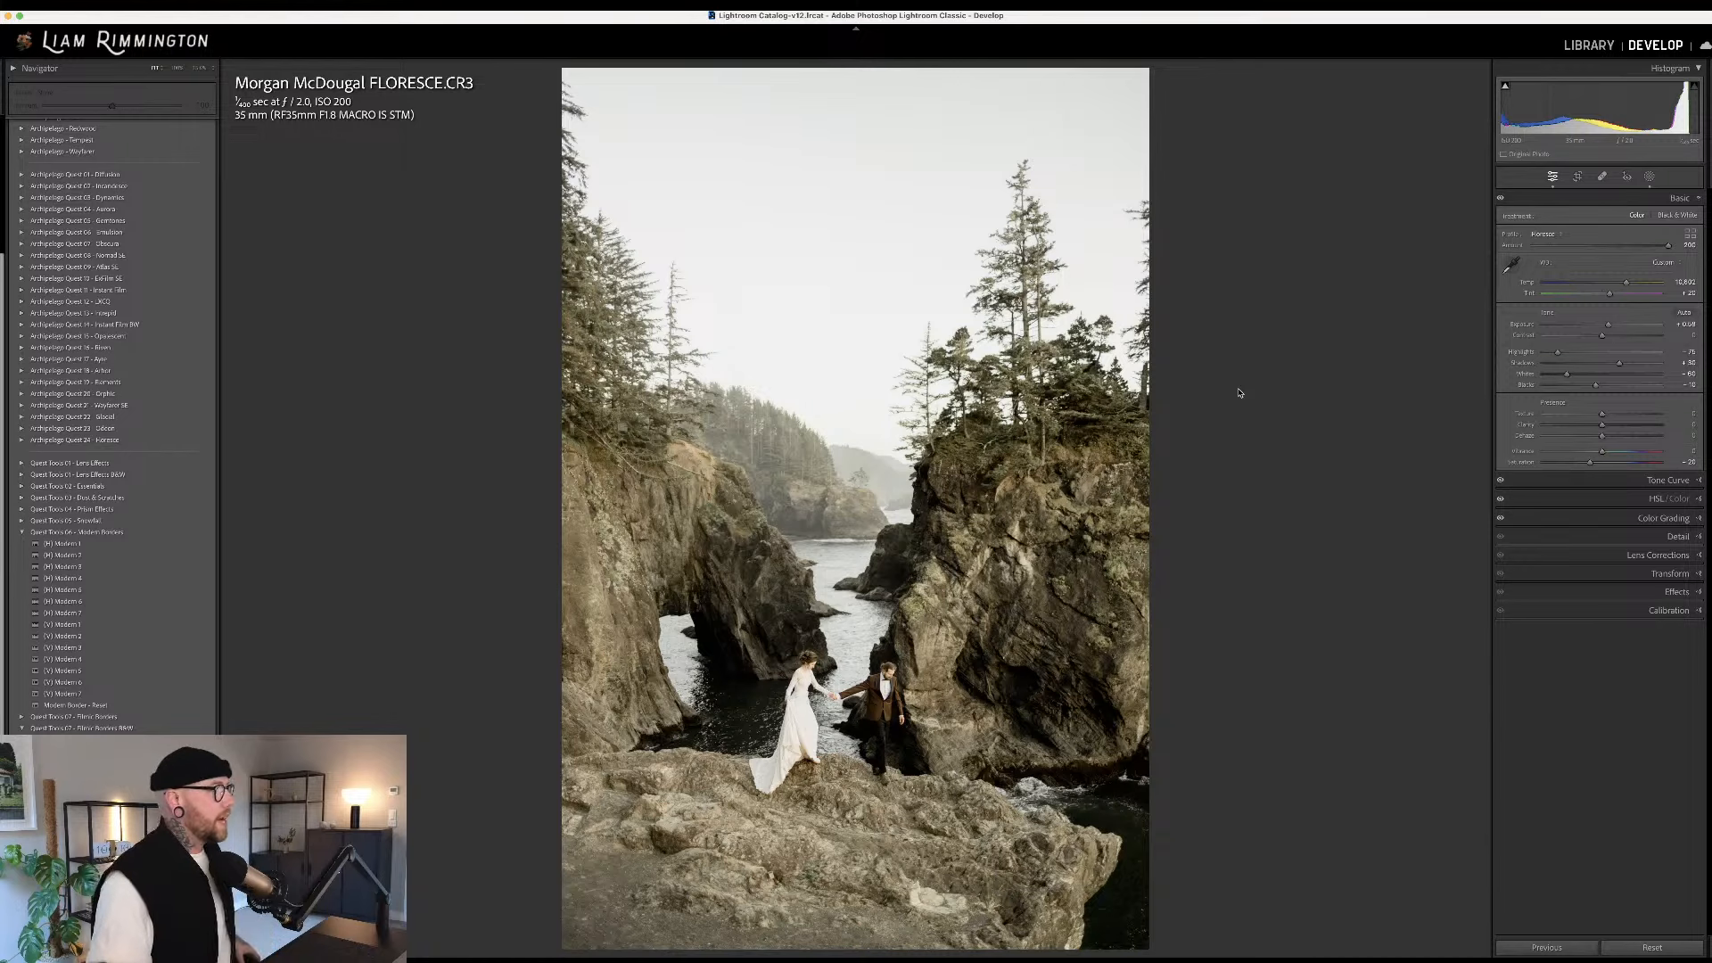
key(backslash)
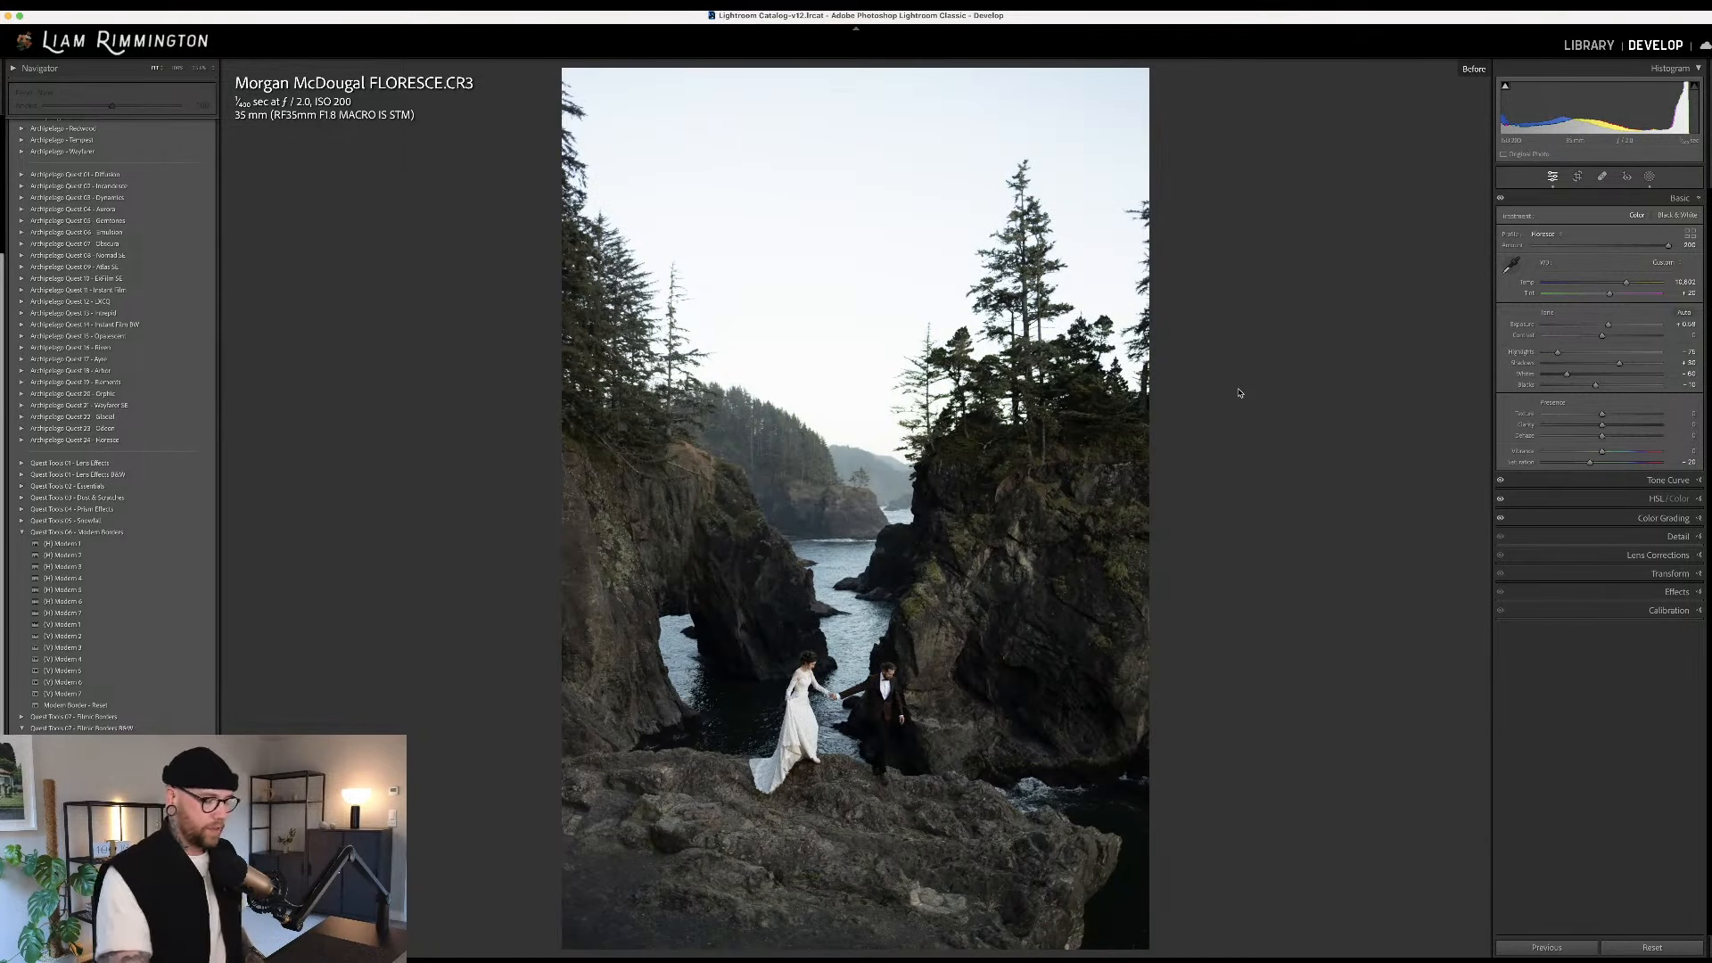
key(backslash)
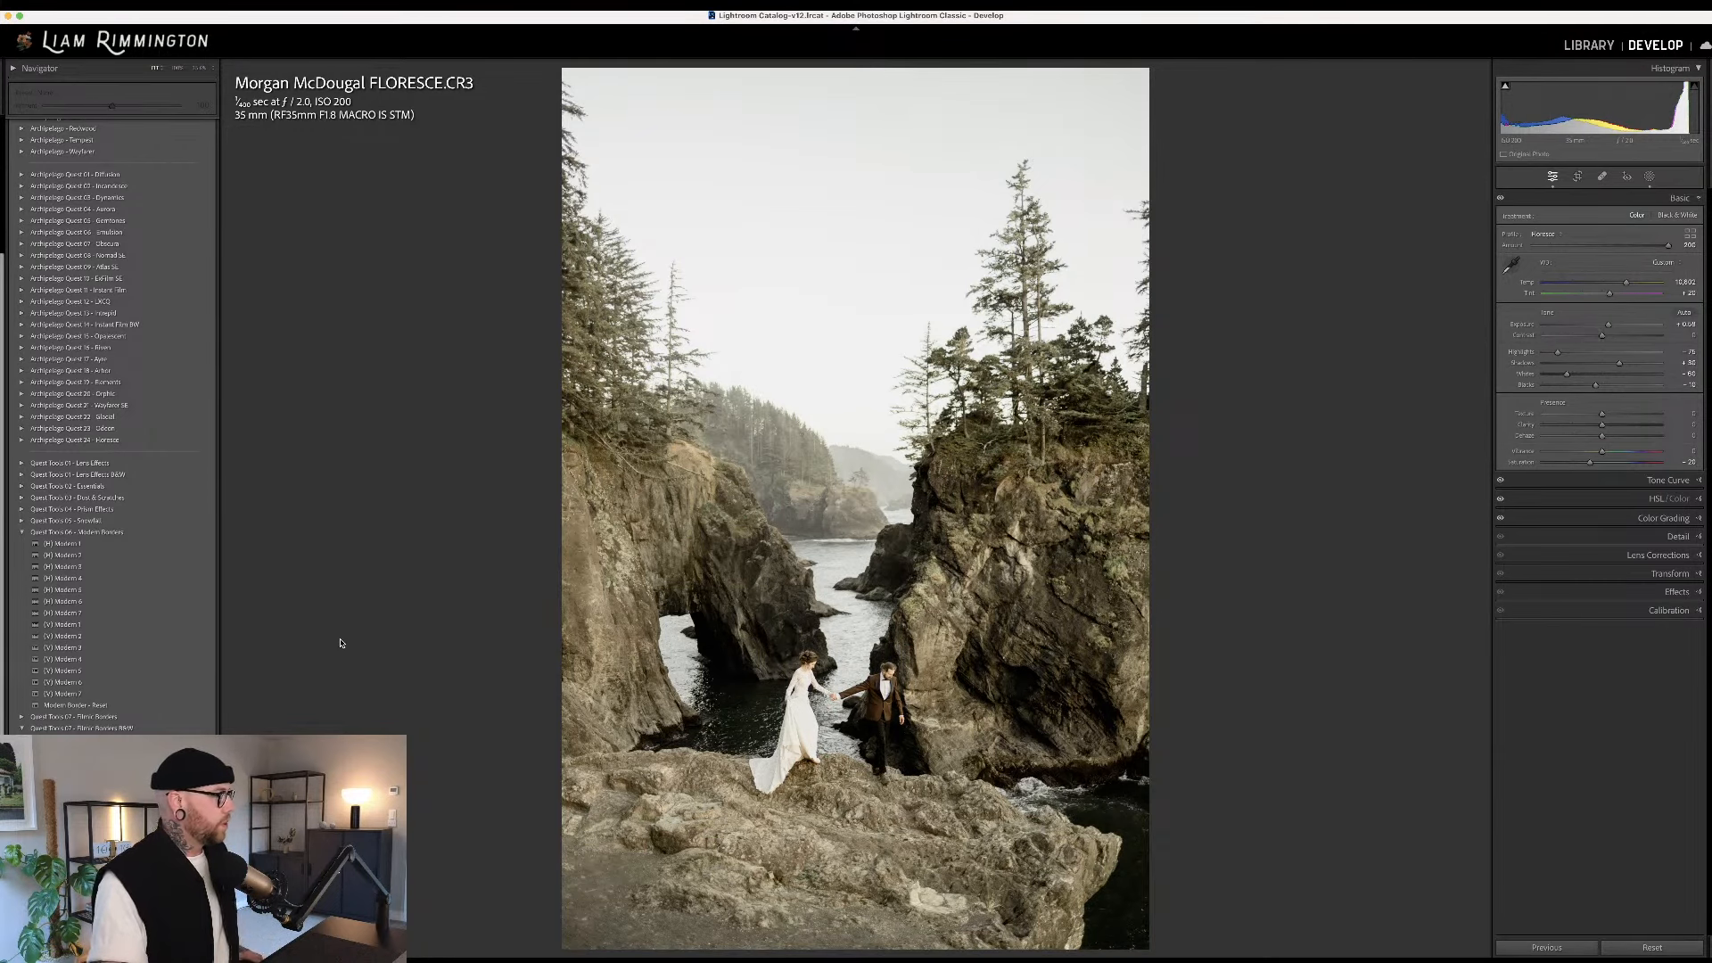
click(204, 651)
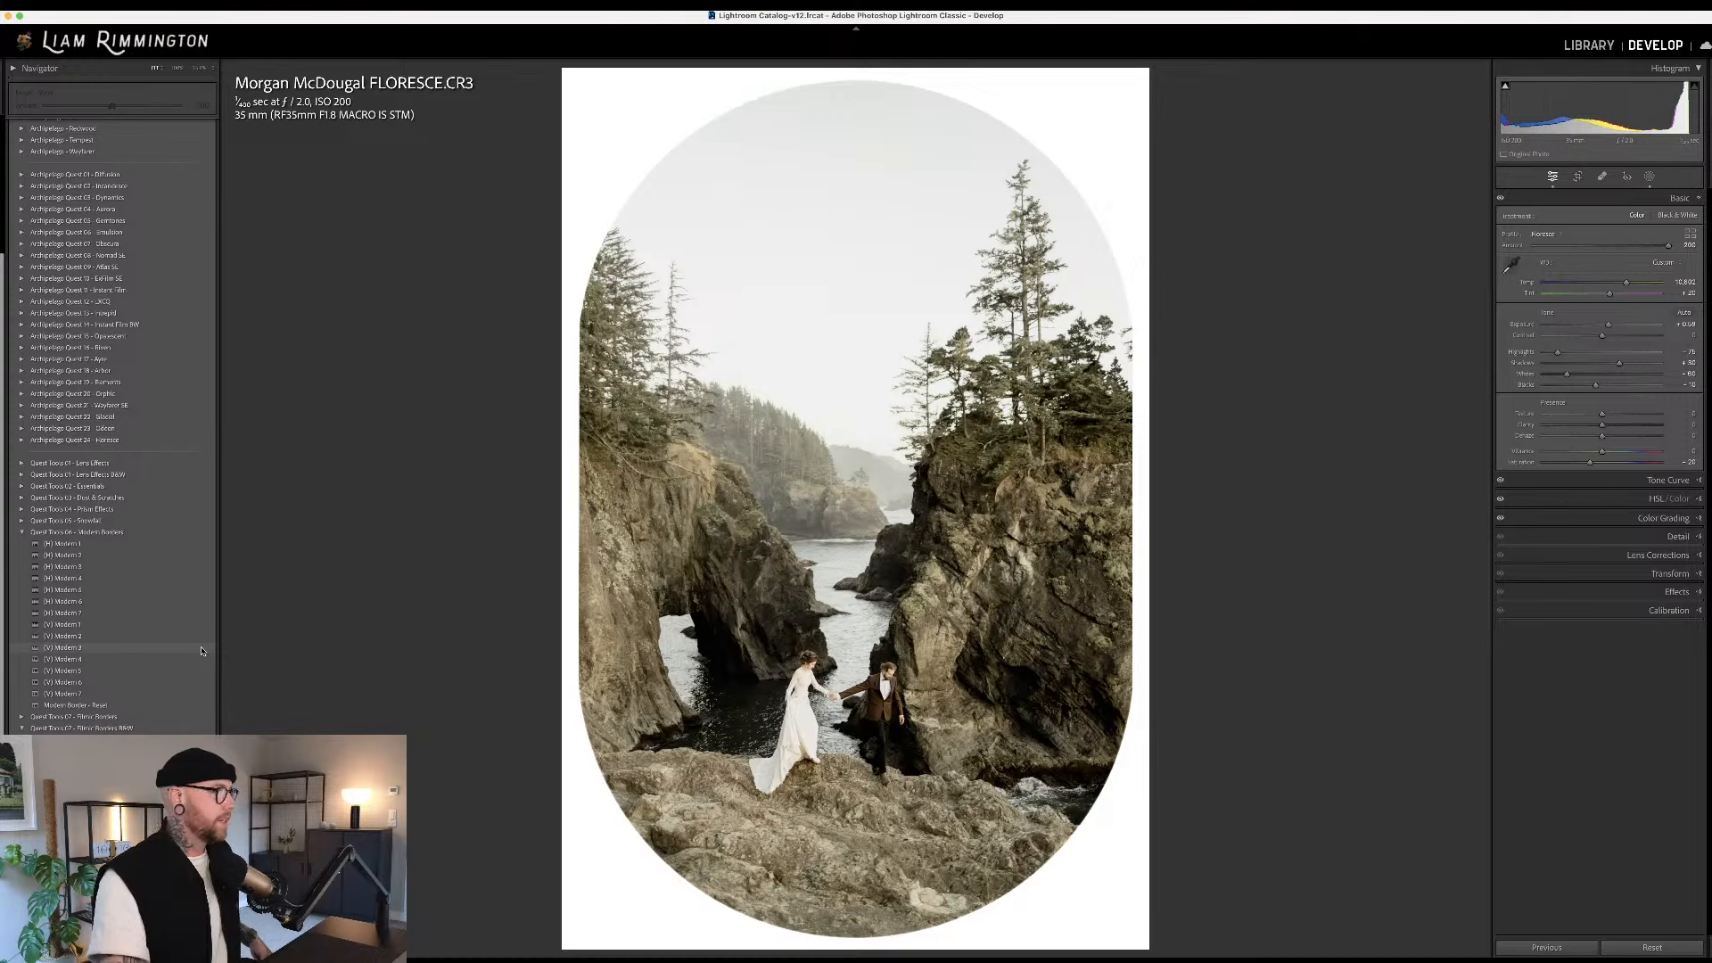
click(202, 650)
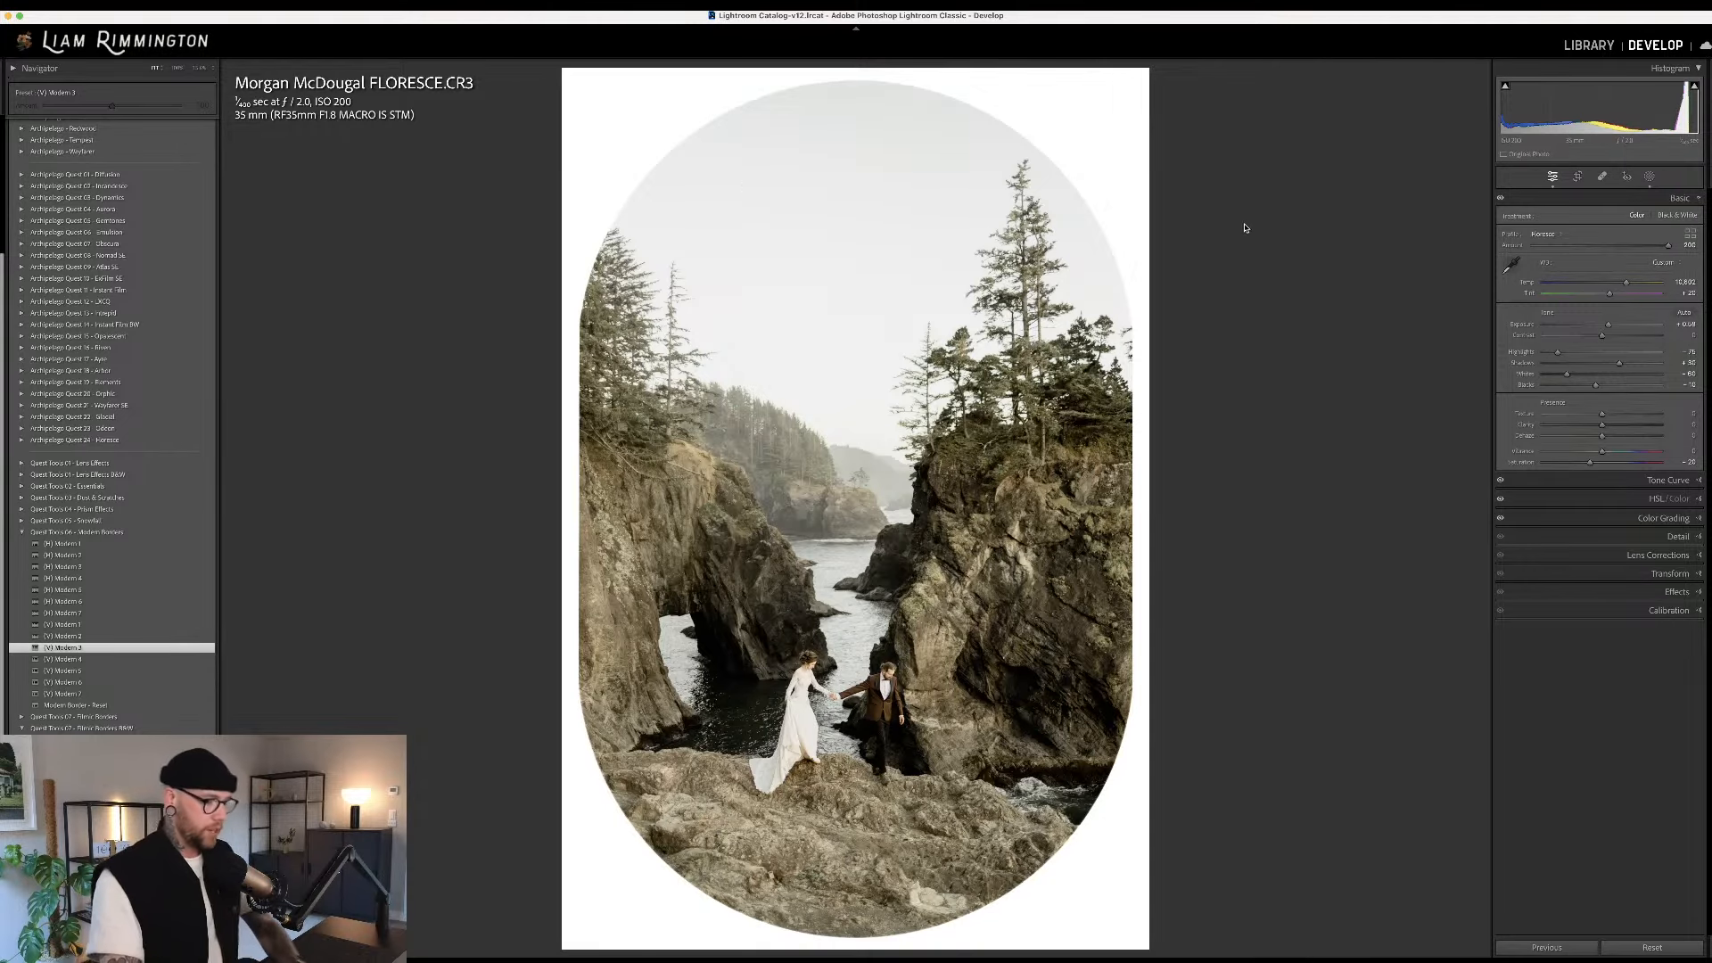
Compare the bordered coast photo with its original, first in the single before view and then side by side
key(backslash)
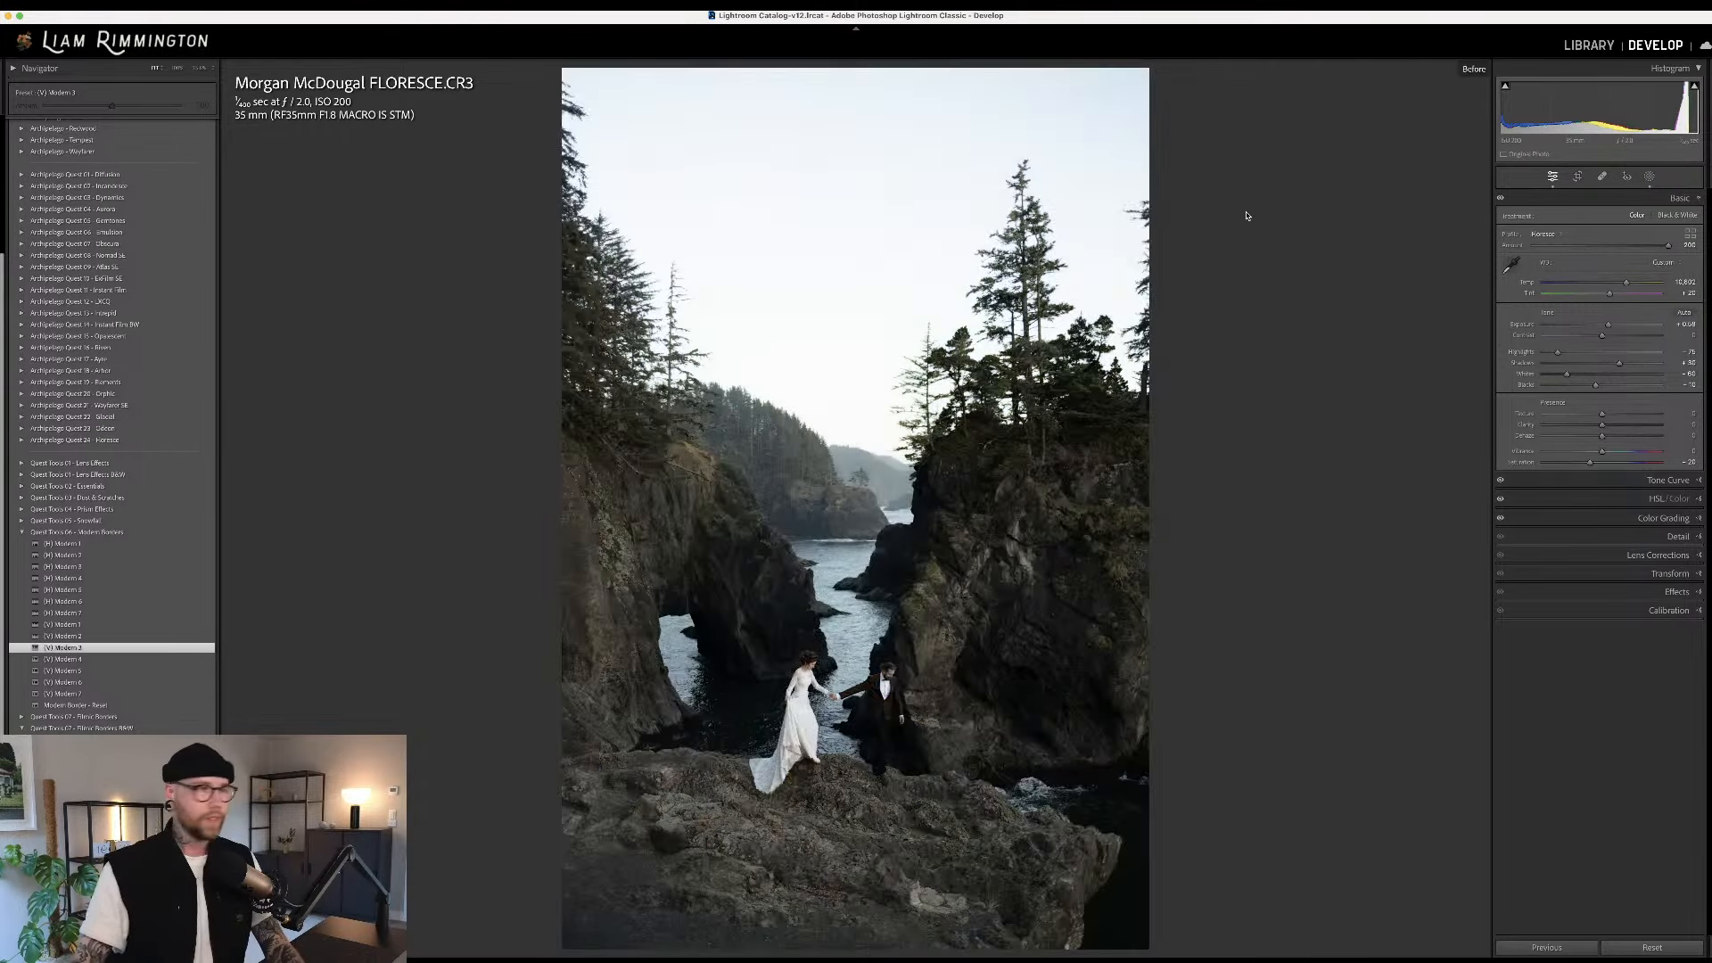
key(backslash)
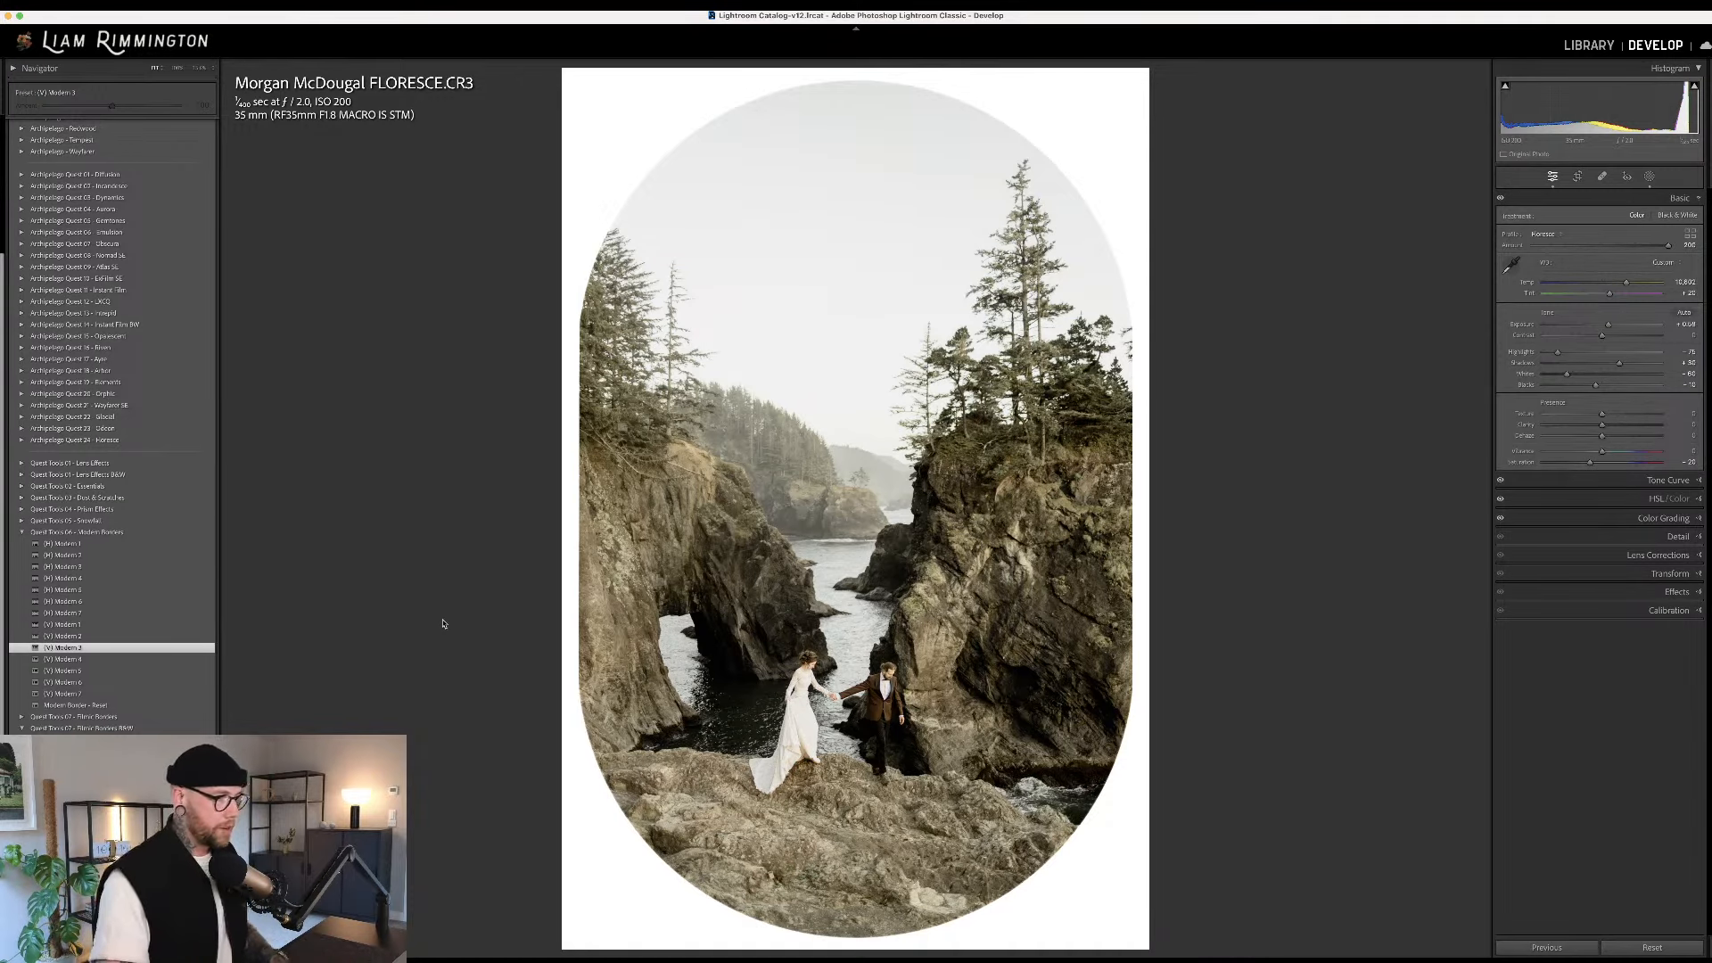
key(y)
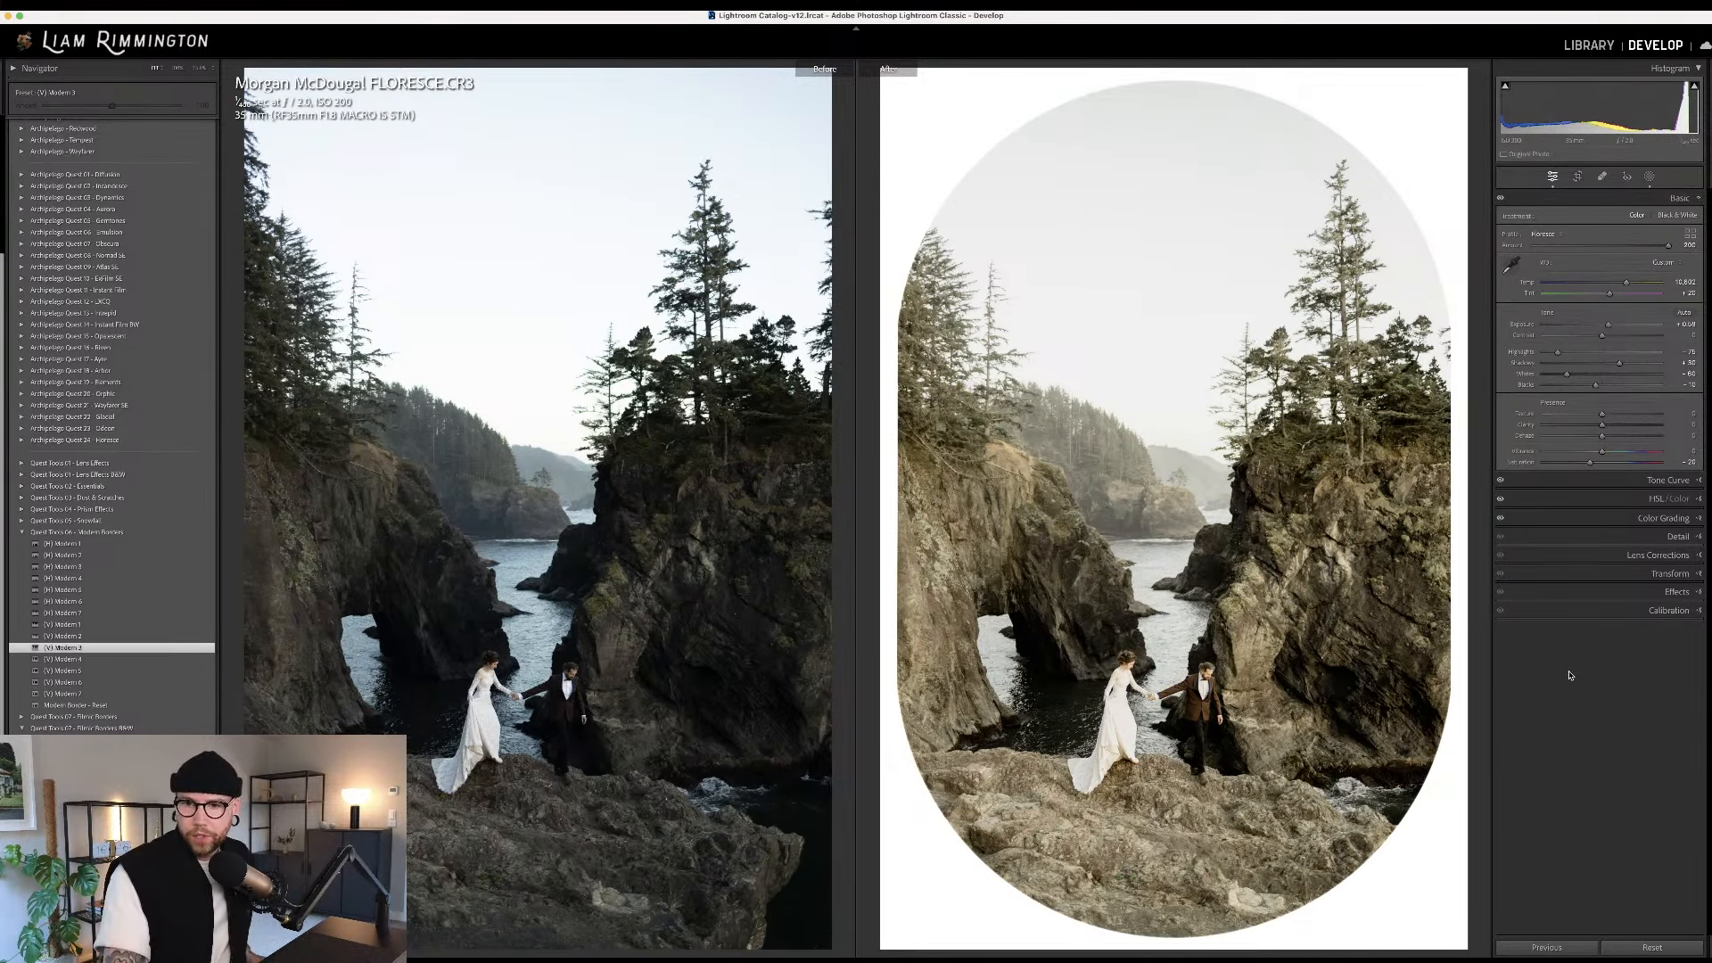
Leave the side-by-side comparison and lower the Modern 3 mask's amount to make the coast photo's border semi-transparent
key(y)
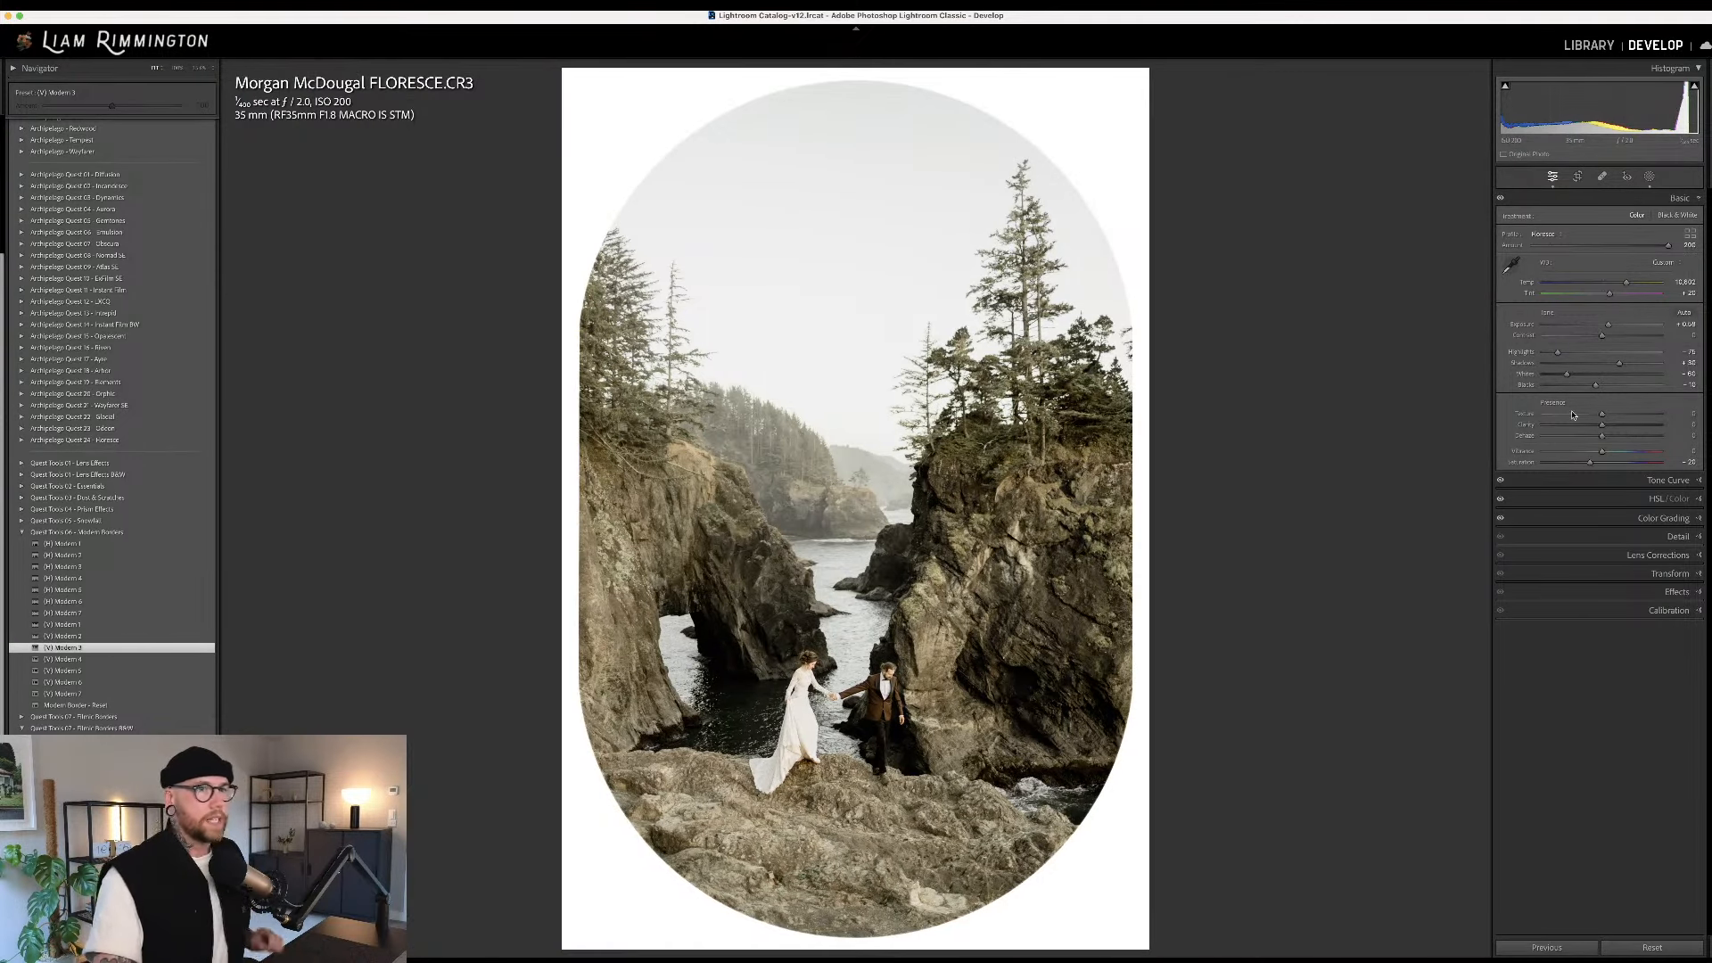
click(1650, 176)
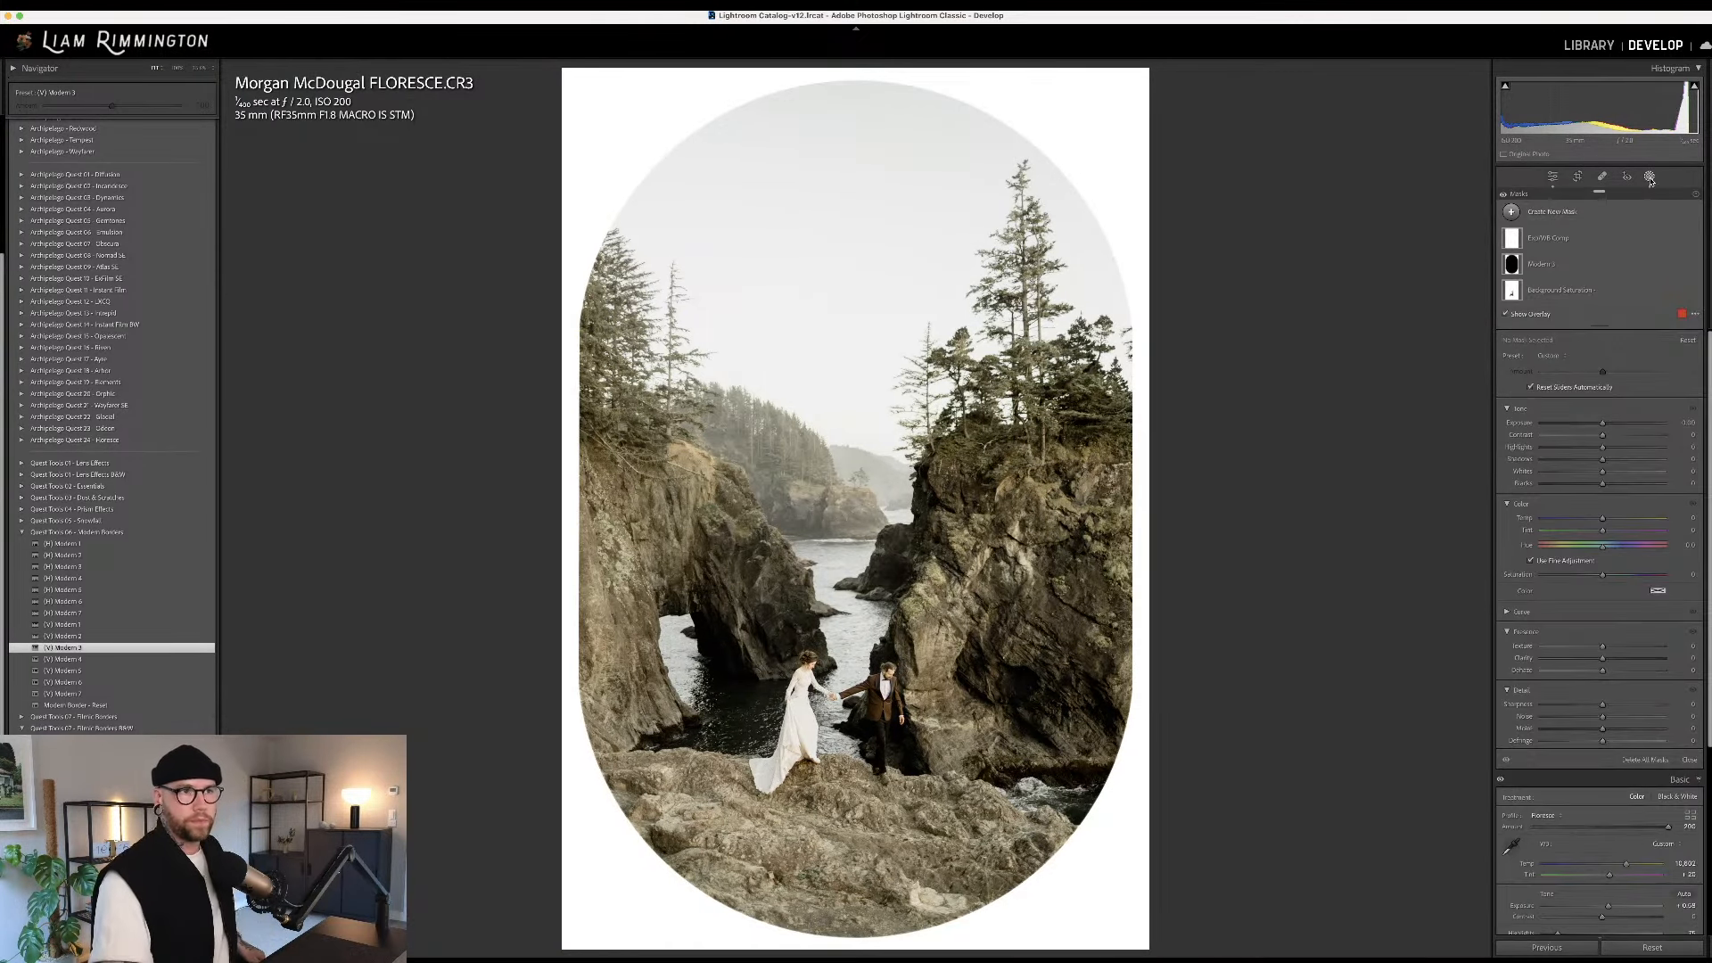
click(1553, 266)
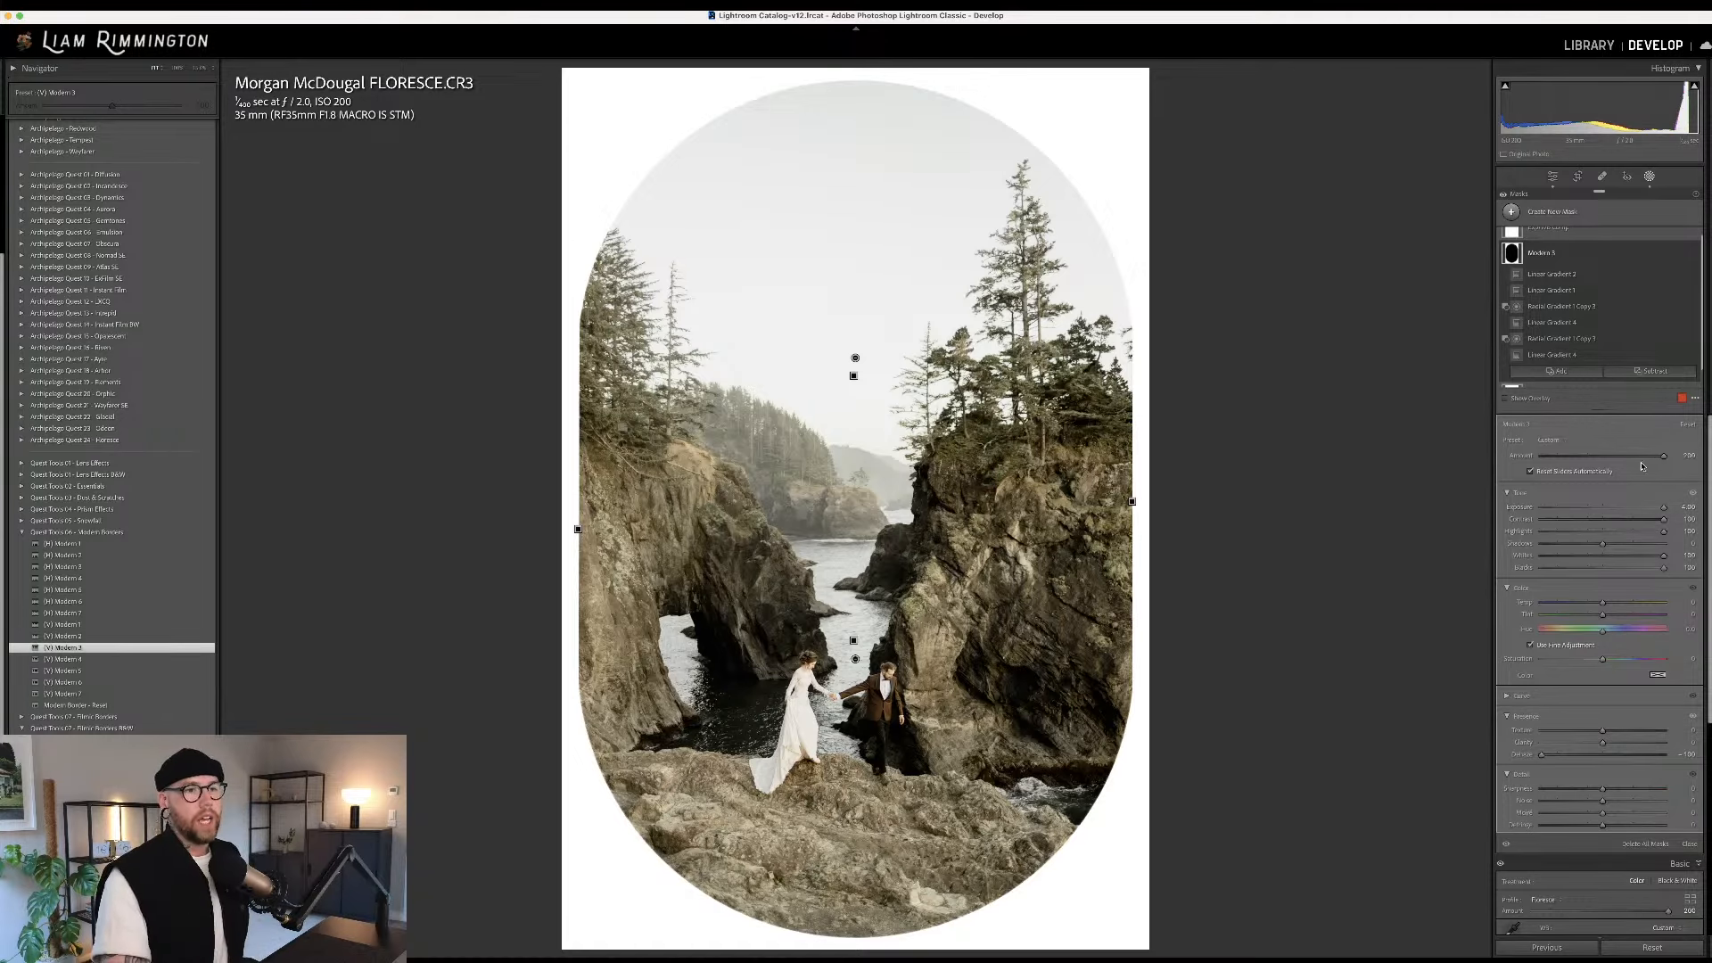
drag(1664, 457, 1550, 475)
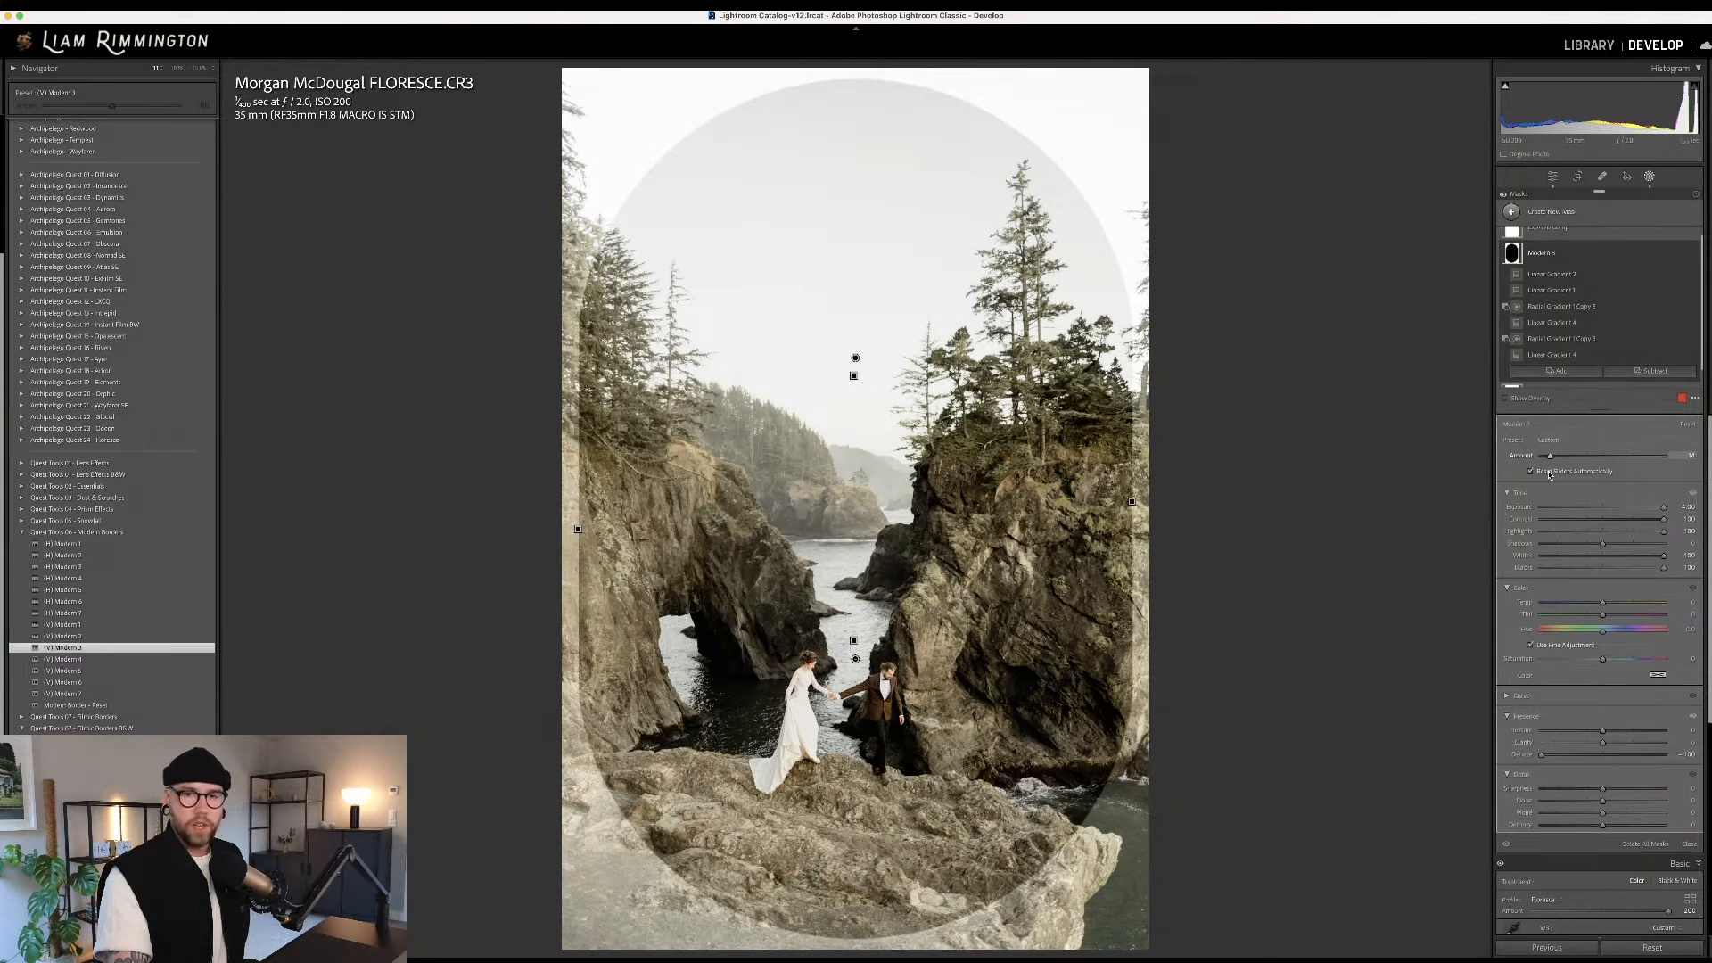
Turn the coast photo's border black by setting the Modern 3 mask's Exposure to -4.00 and its Highlights, Whites and Blacks to -100
drag(1550, 475, 1542, 509)
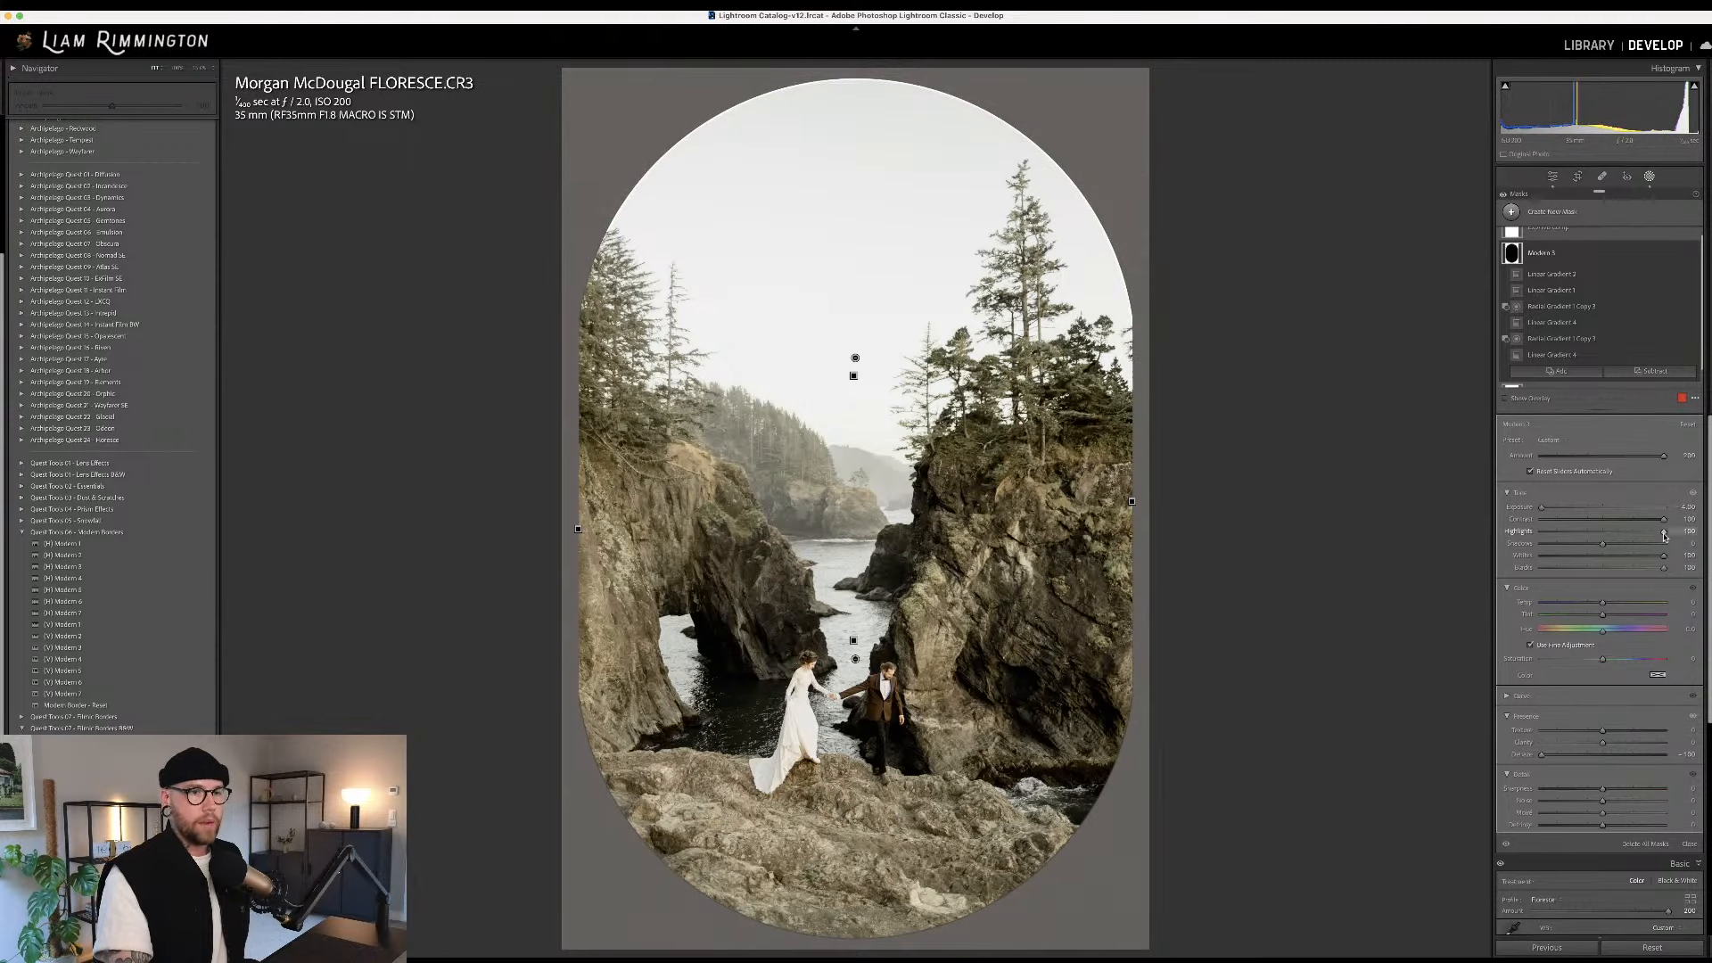
drag(1665, 534, 1541, 557)
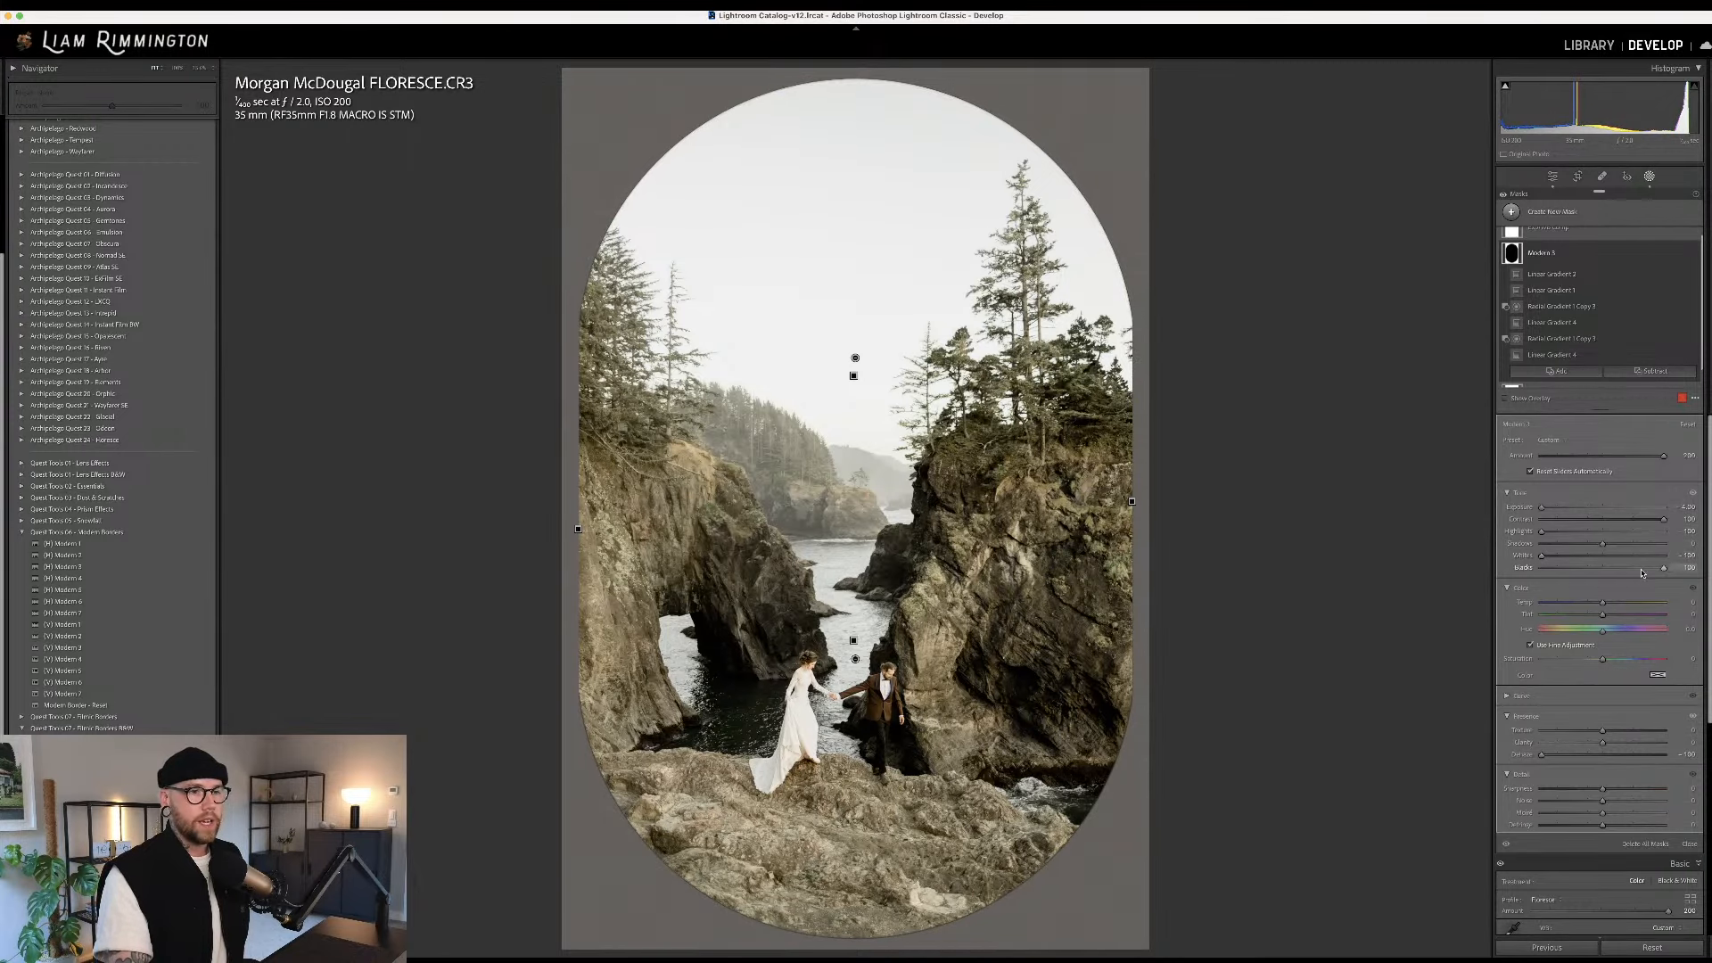
drag(1664, 569, 1445, 585)
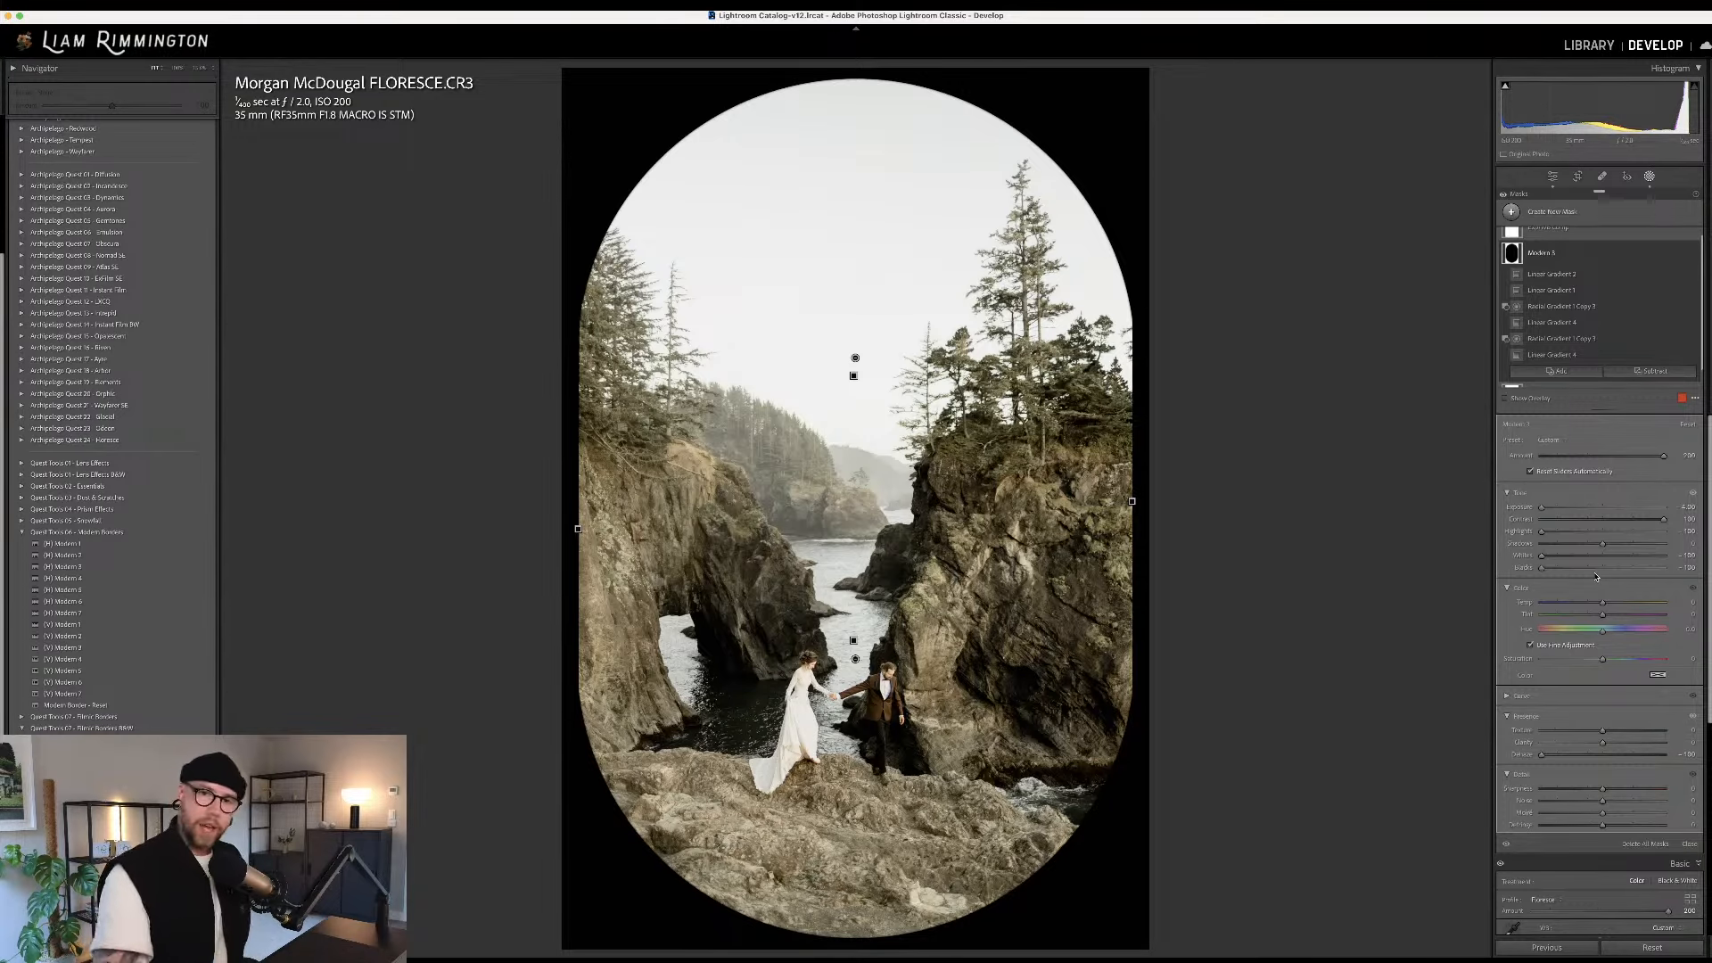
Close the masking tools and reapply the [V] Modern 3 preset to restore the coast photo's white border
key(shift+w)
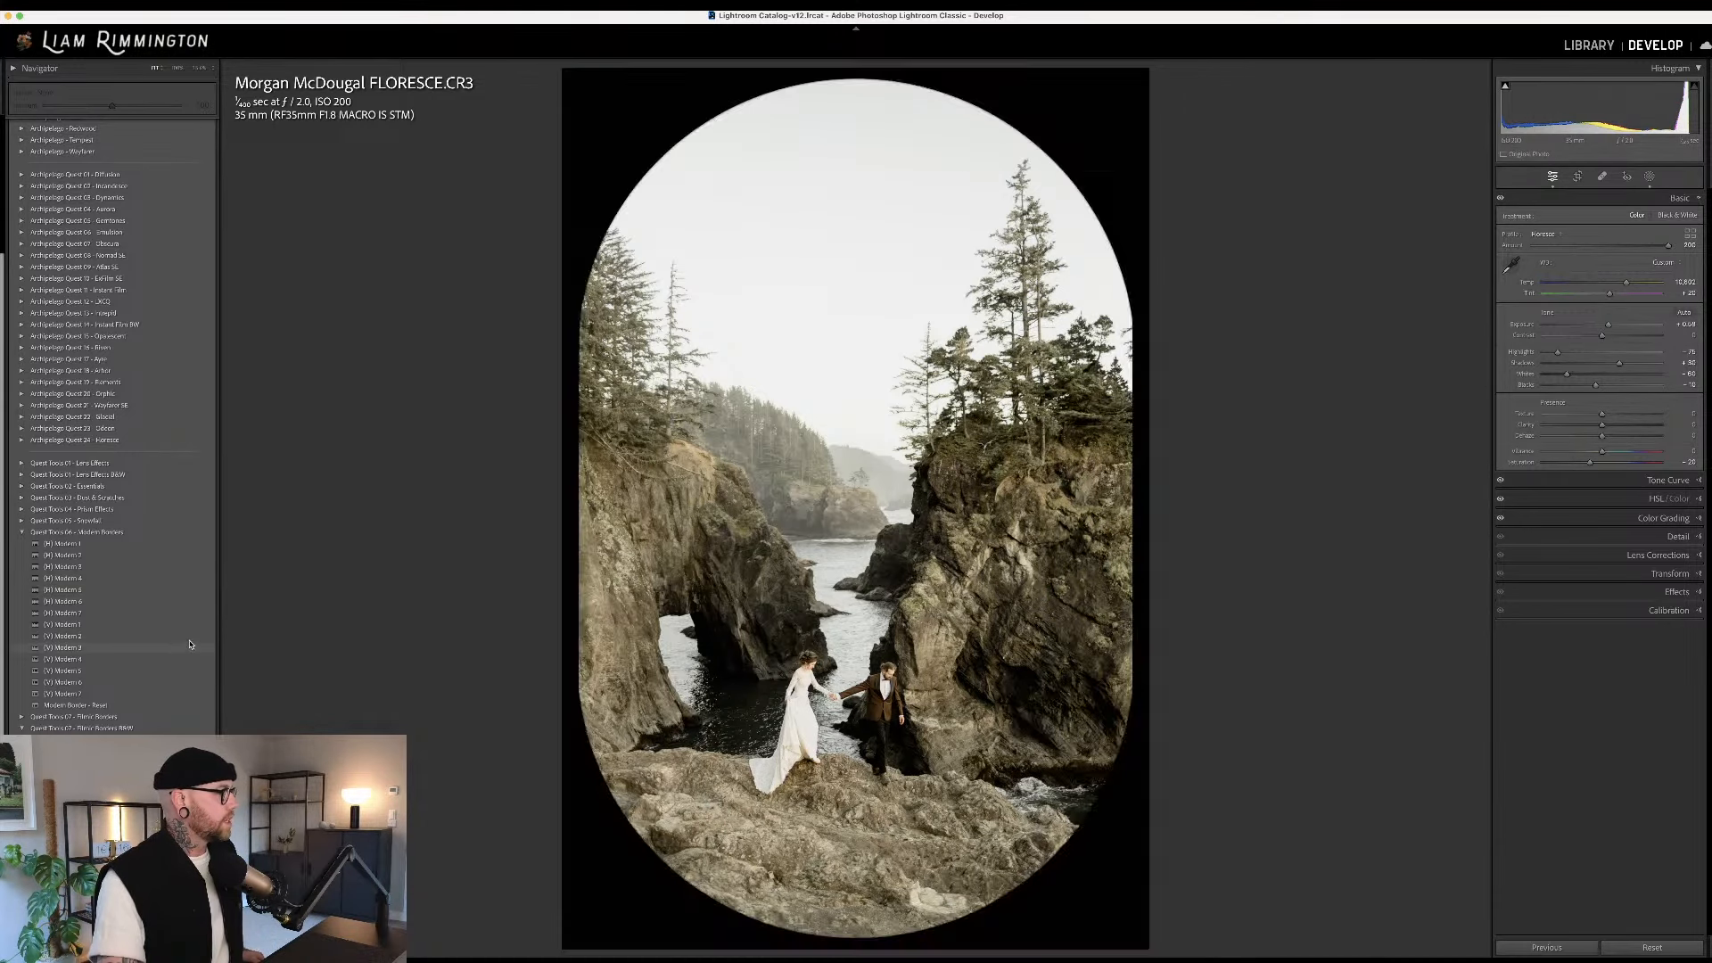
click(183, 647)
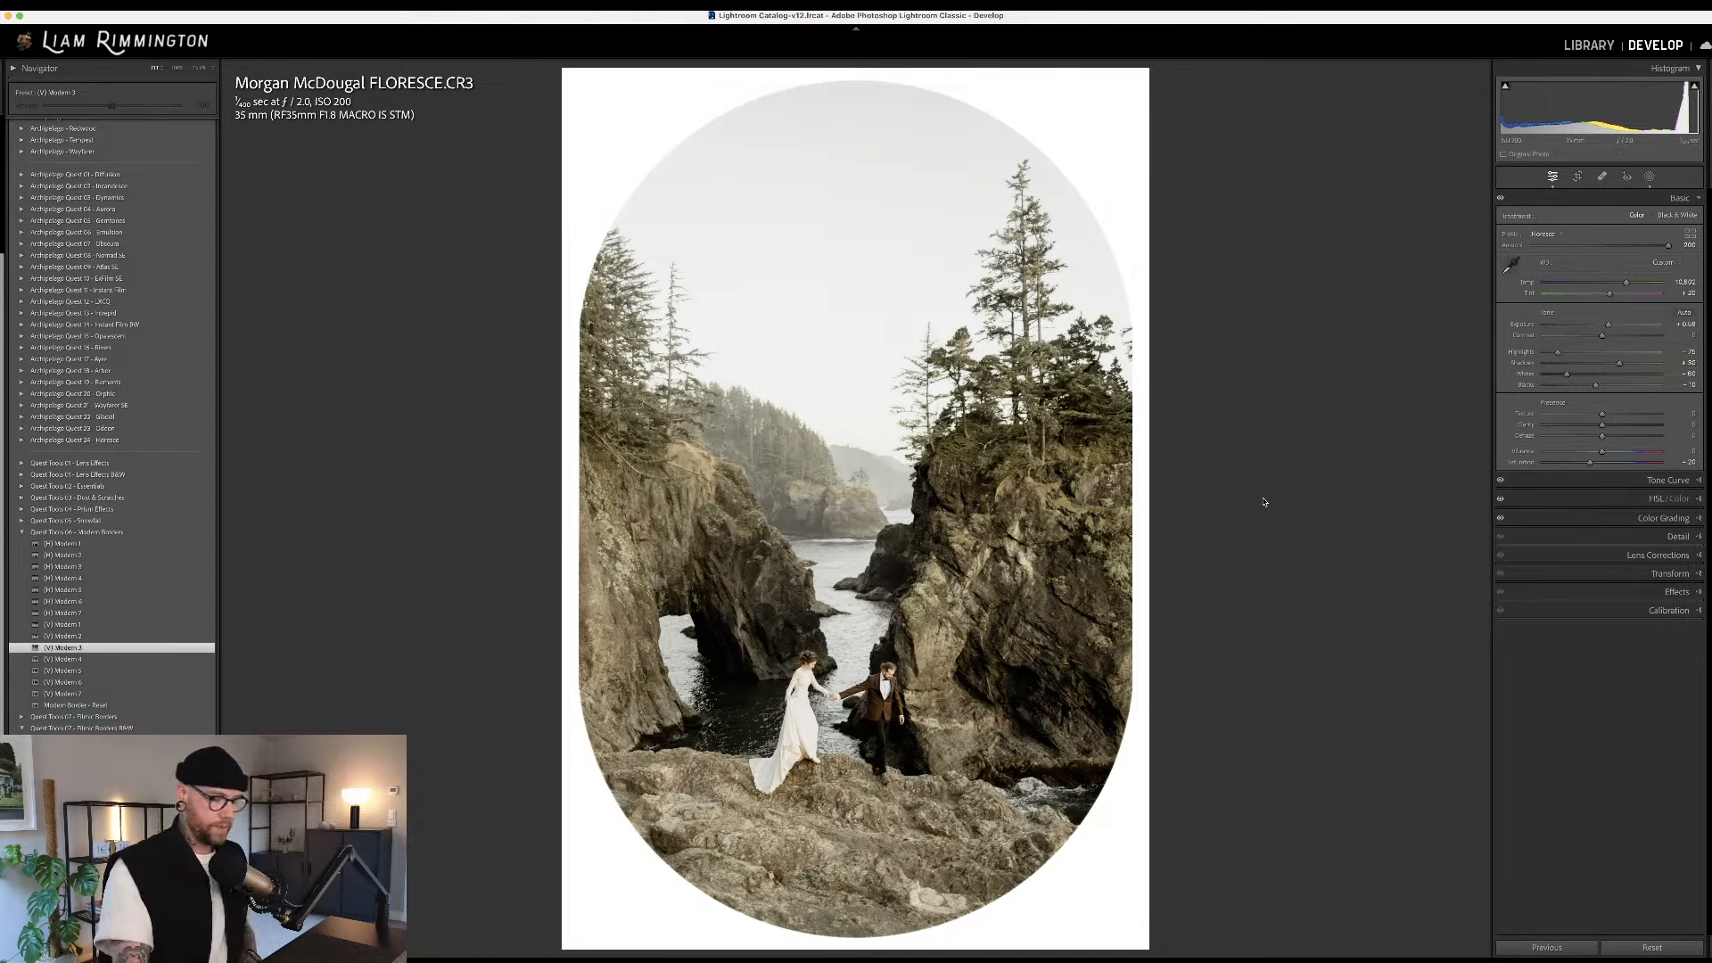
Go to the photo of the couple running on the grassy cliffside and apply the [H] Modern 4 border preset
key(Right)
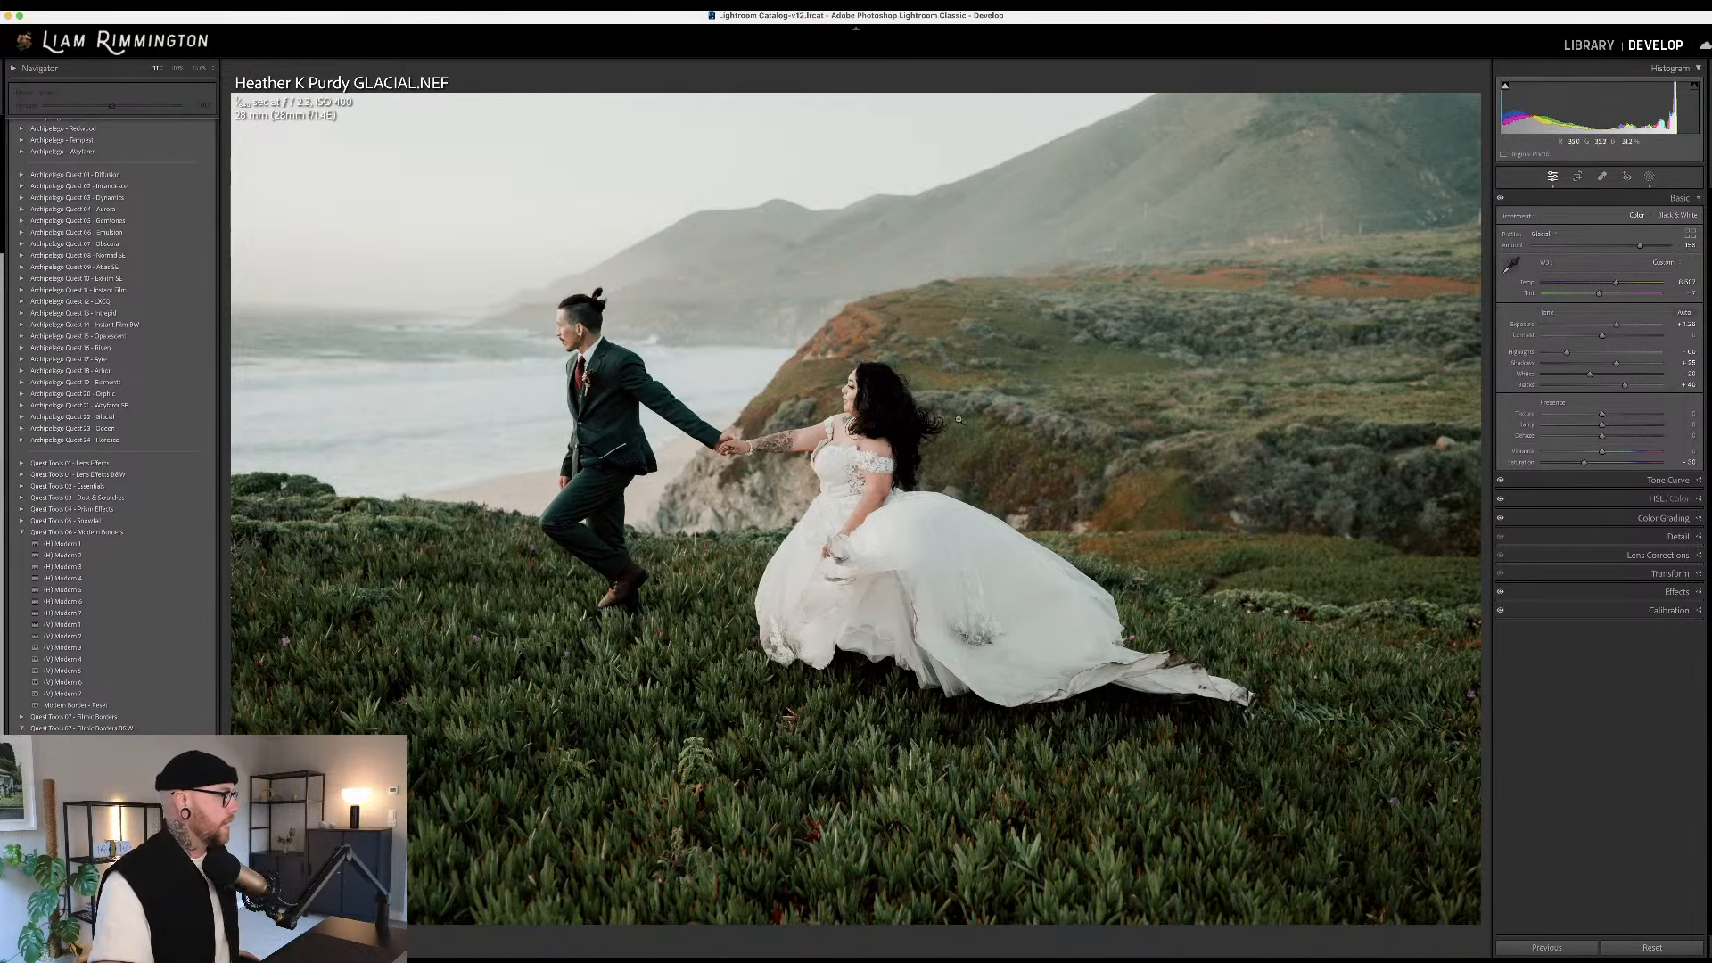
click(206, 664)
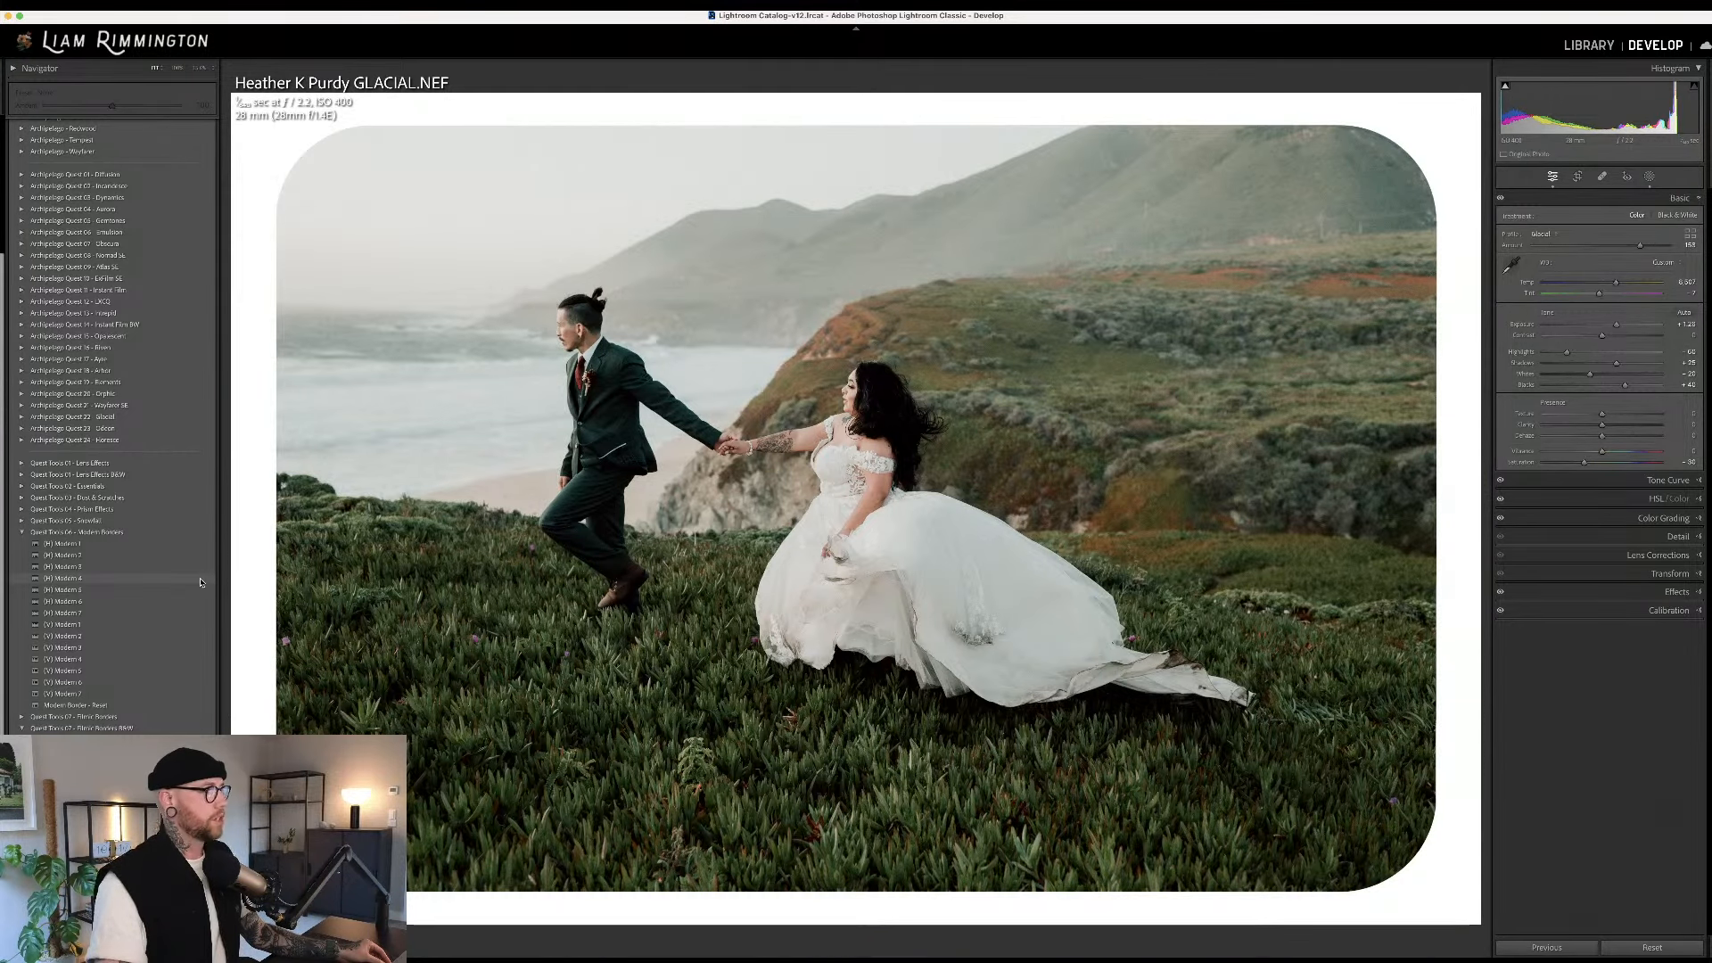
click(201, 580)
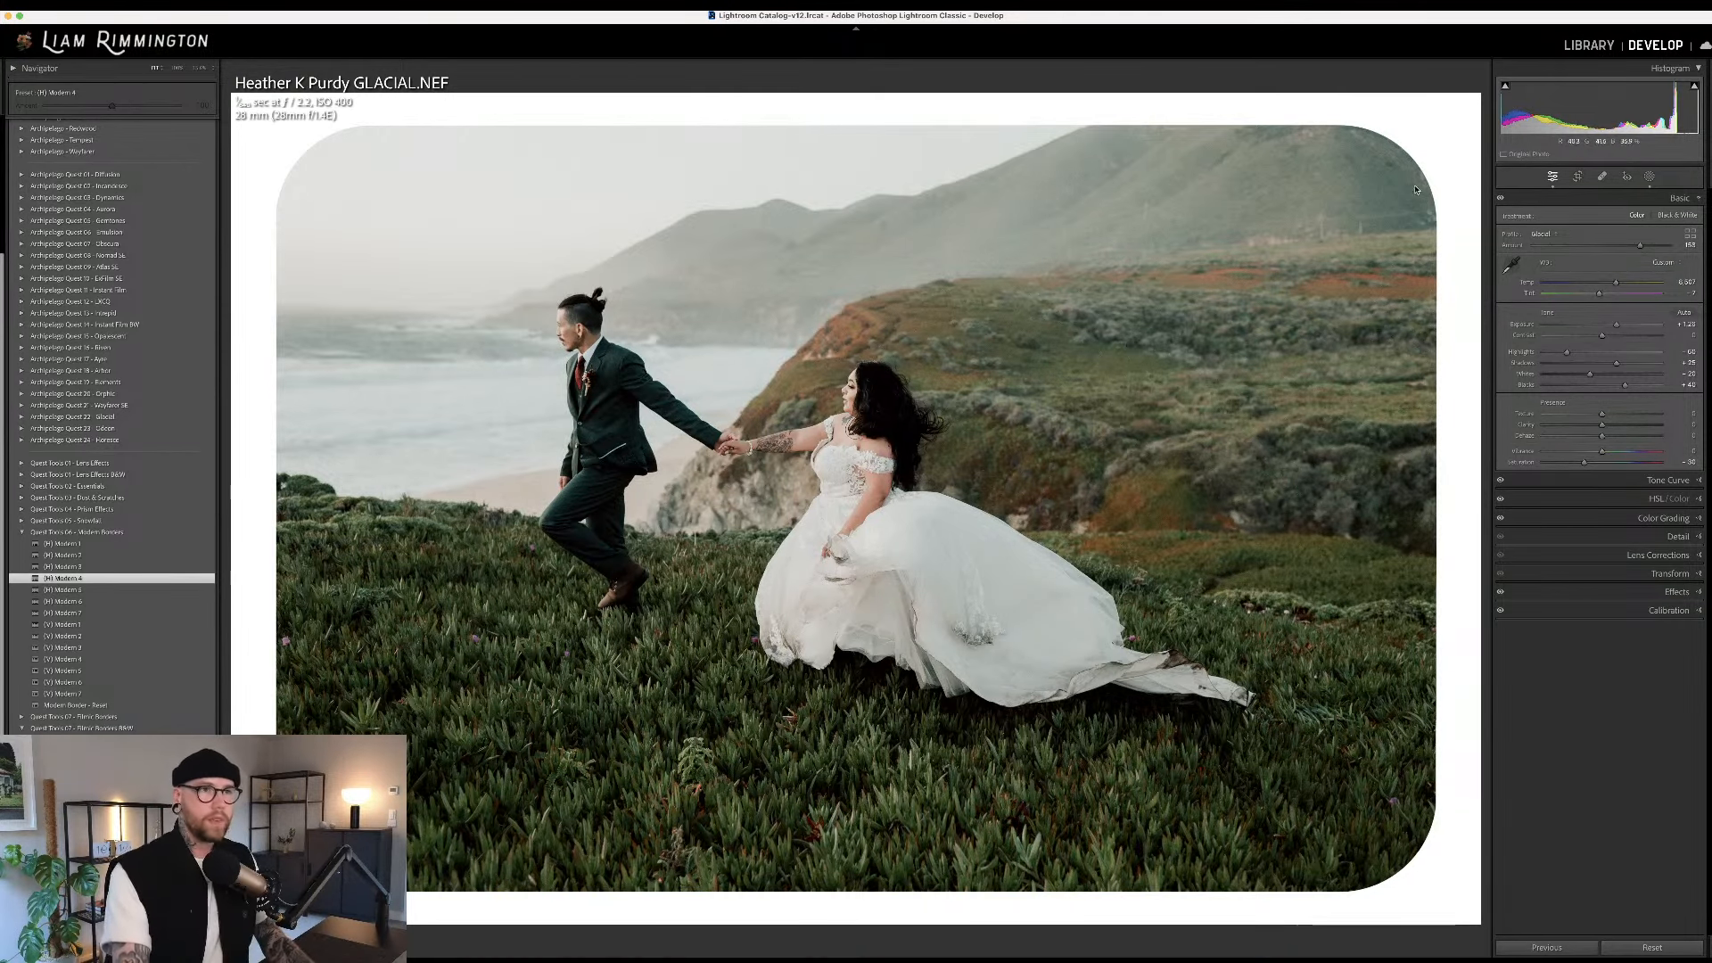
Lower the Modern 4 mask's amount to try a semi-transparent border, and return it to the maximum
click(1647, 180)
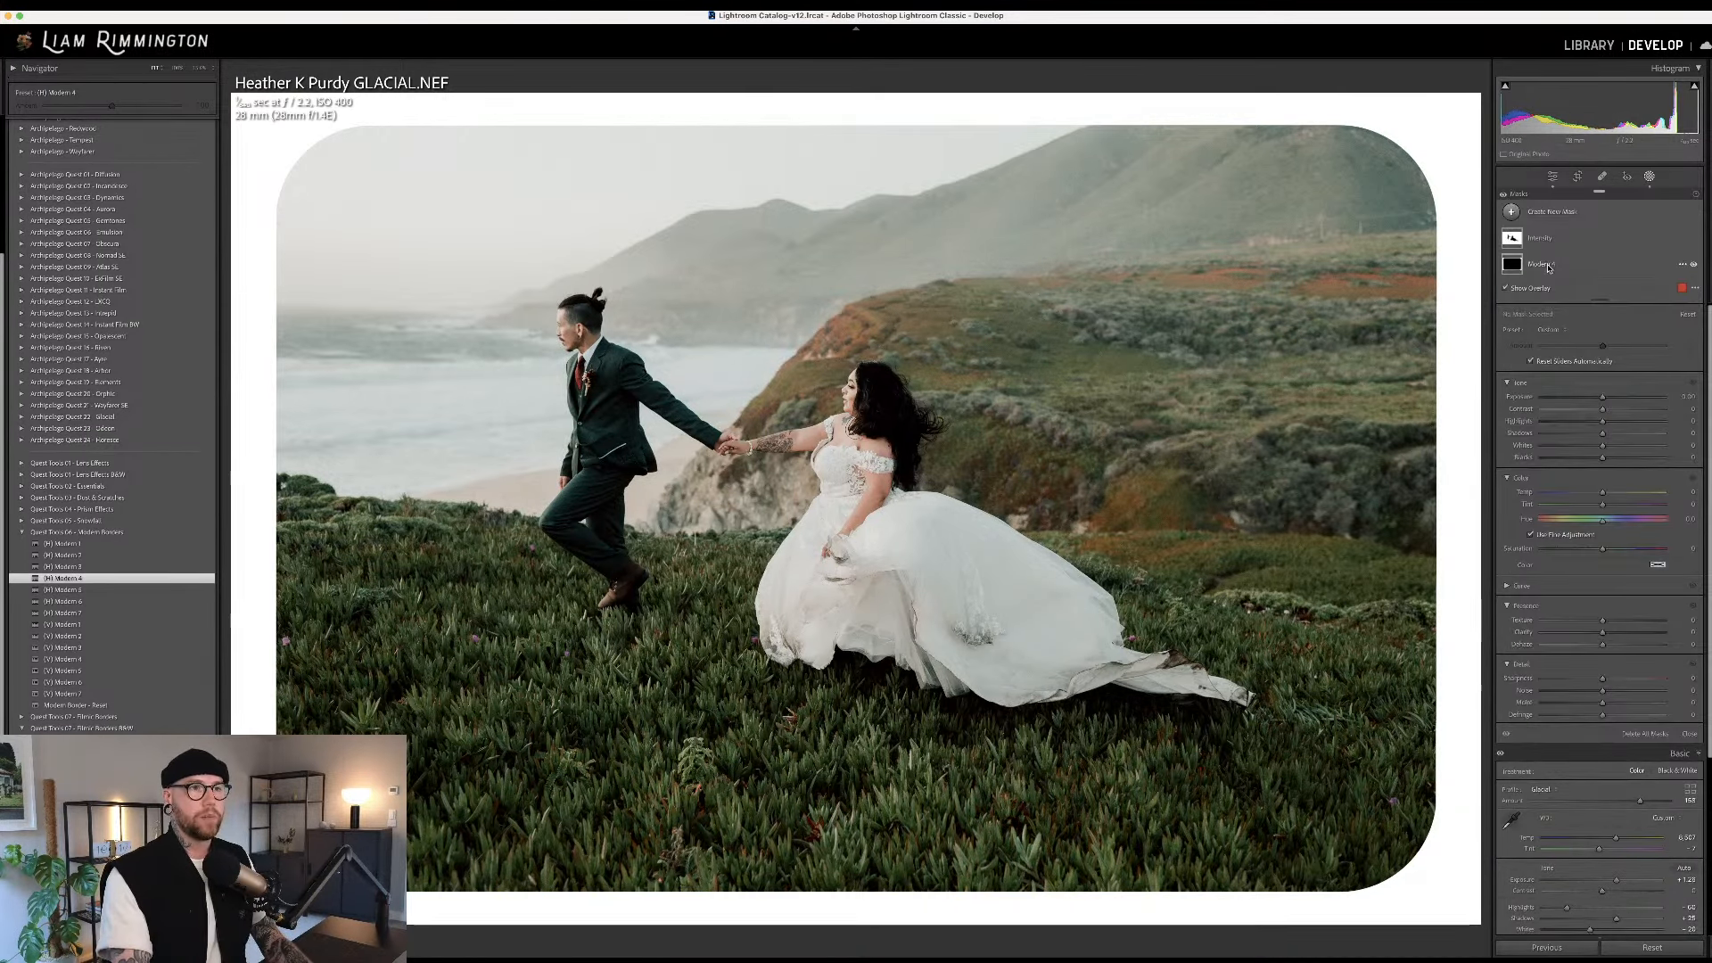
click(1615, 456)
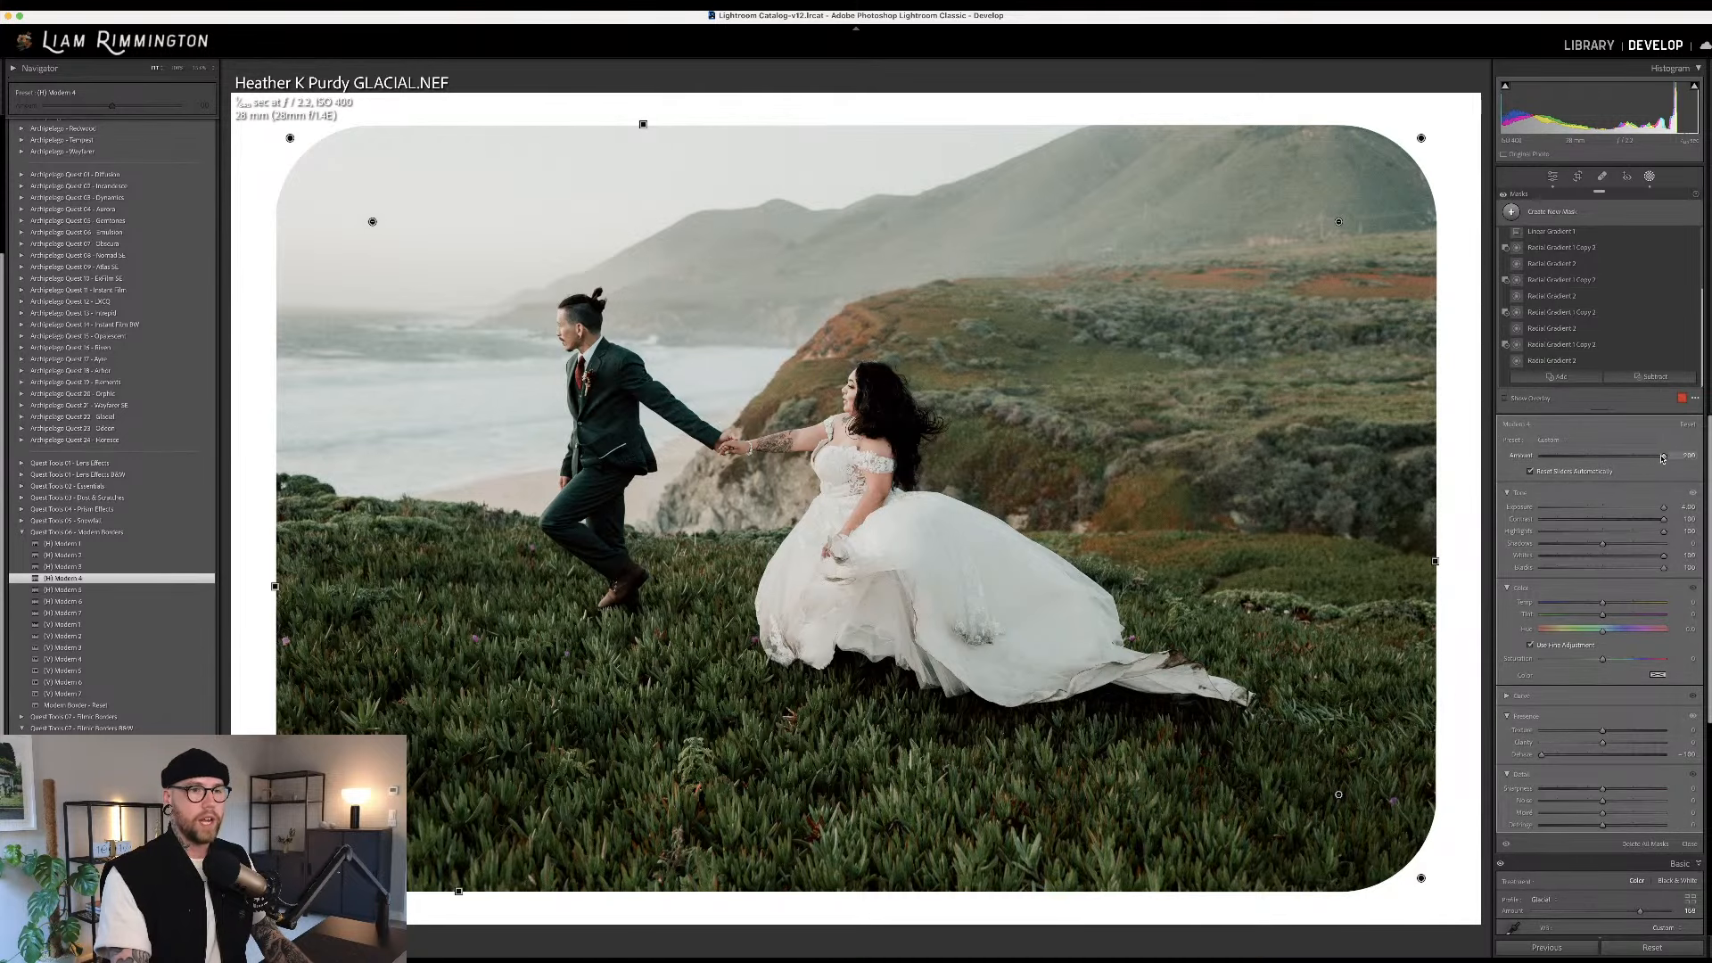
drag(1615, 456, 1553, 456)
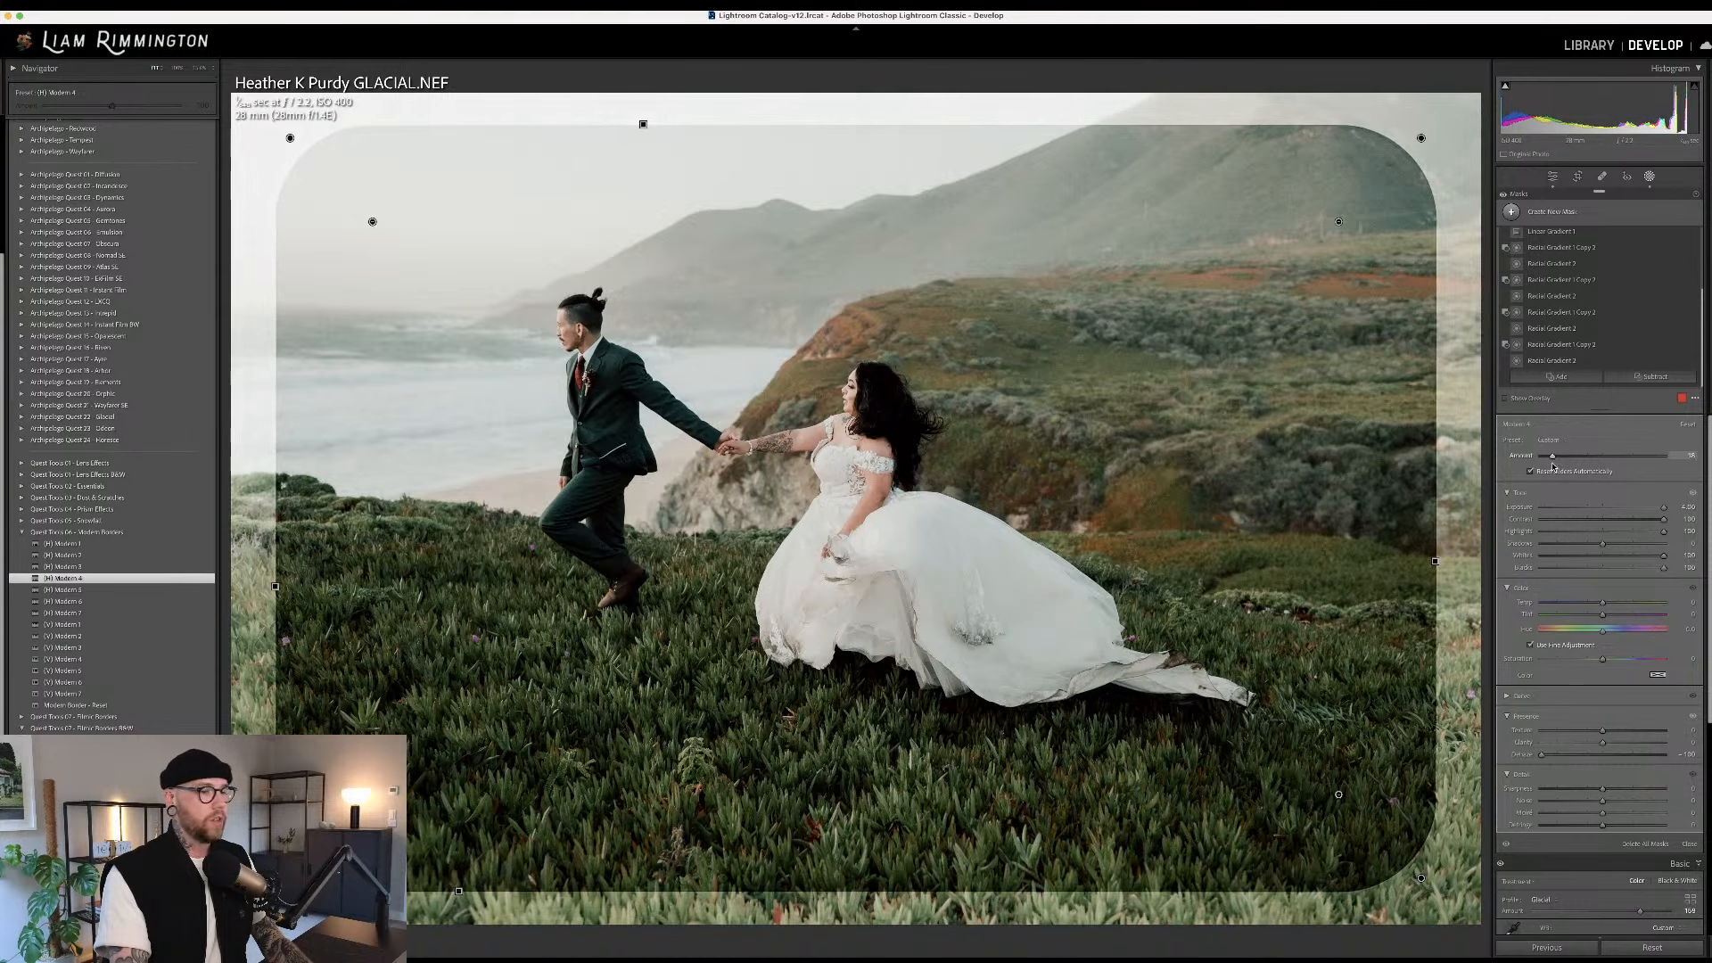
drag(1553, 459, 1677, 458)
click(1649, 175)
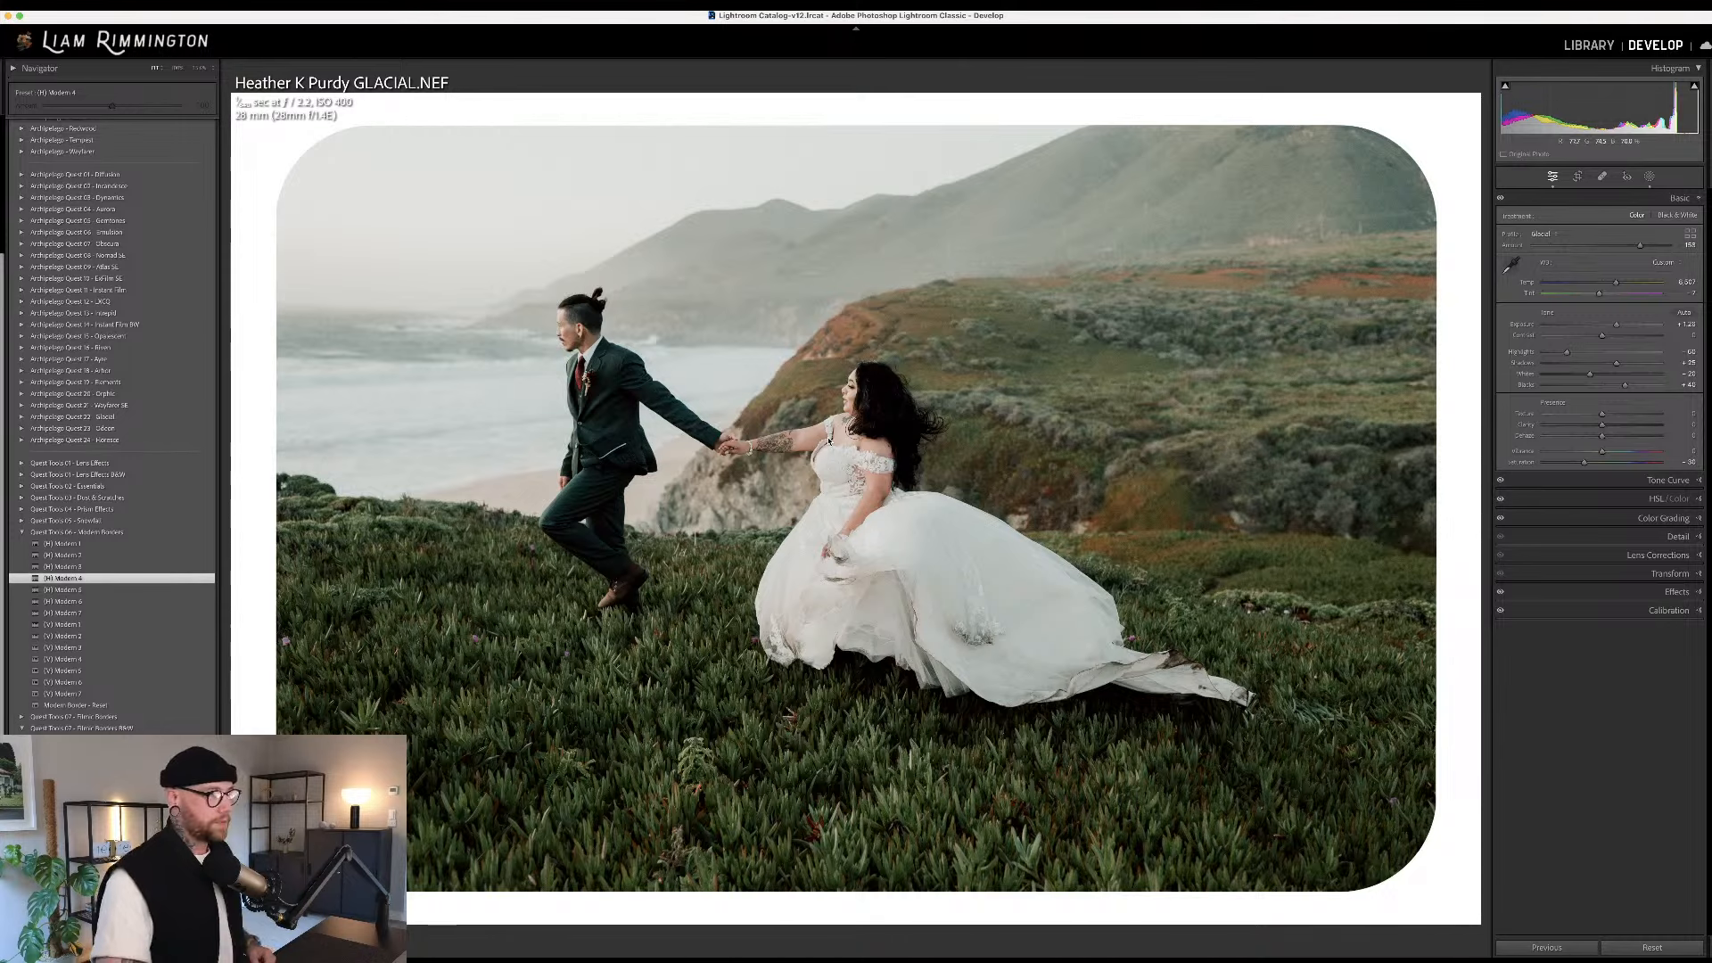
Compare the bordered cliffside couple photo side by side with its original
key(y)
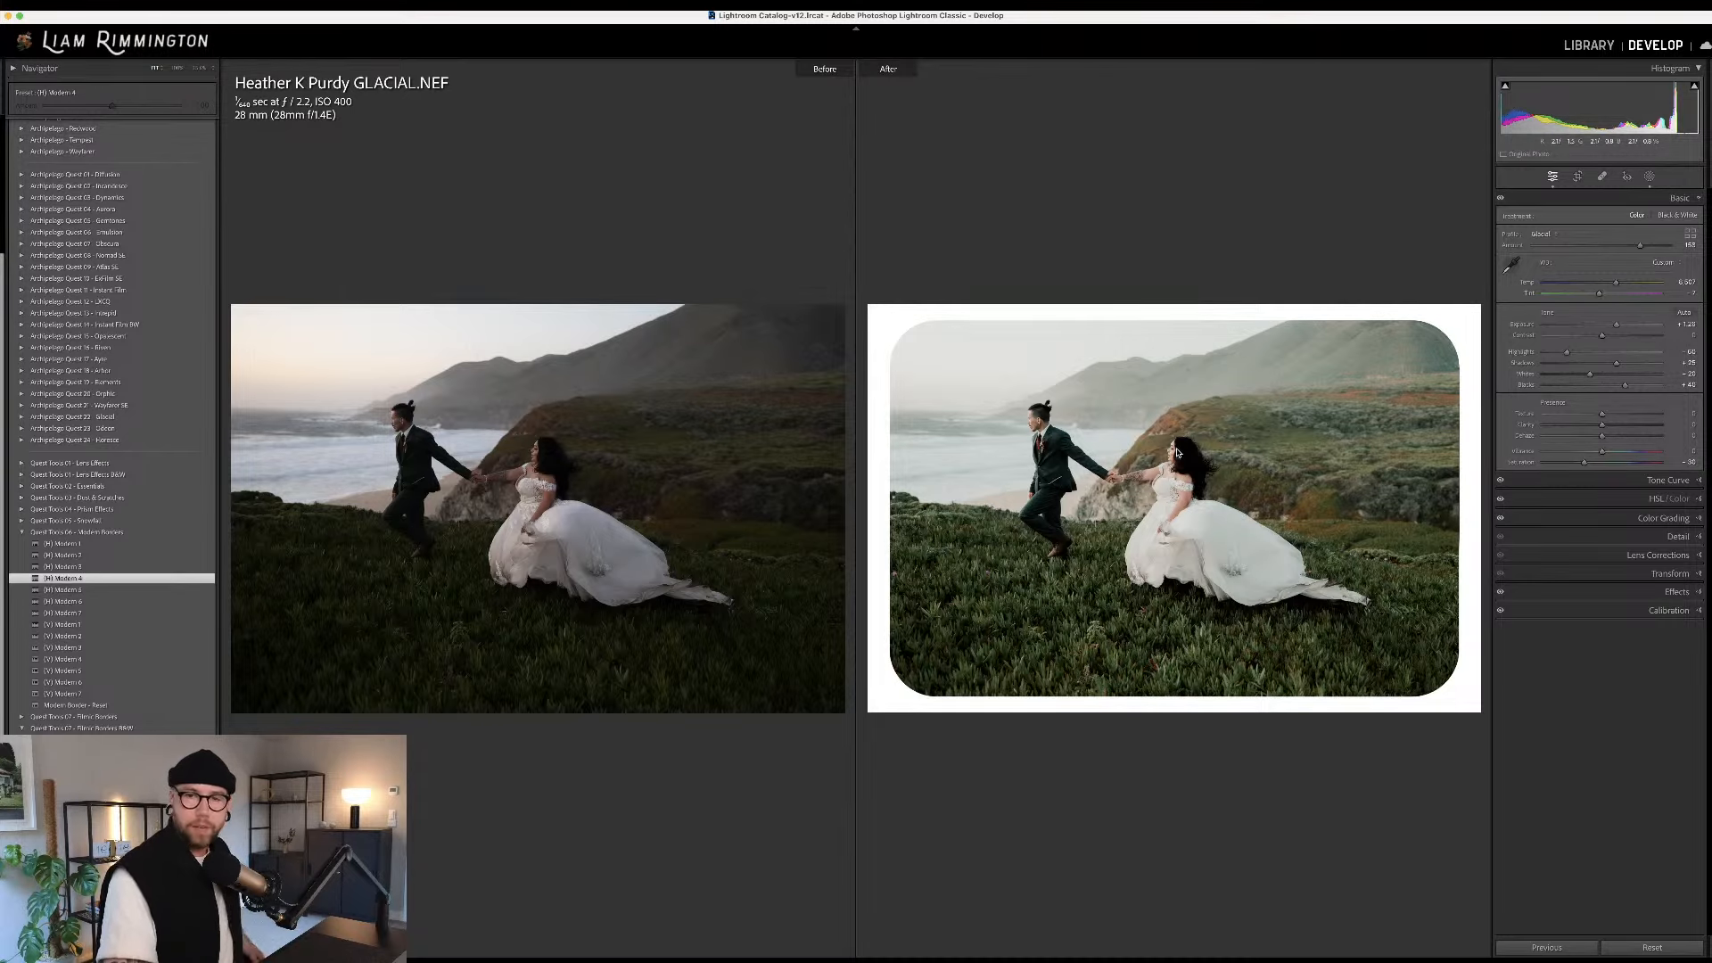
key(y)
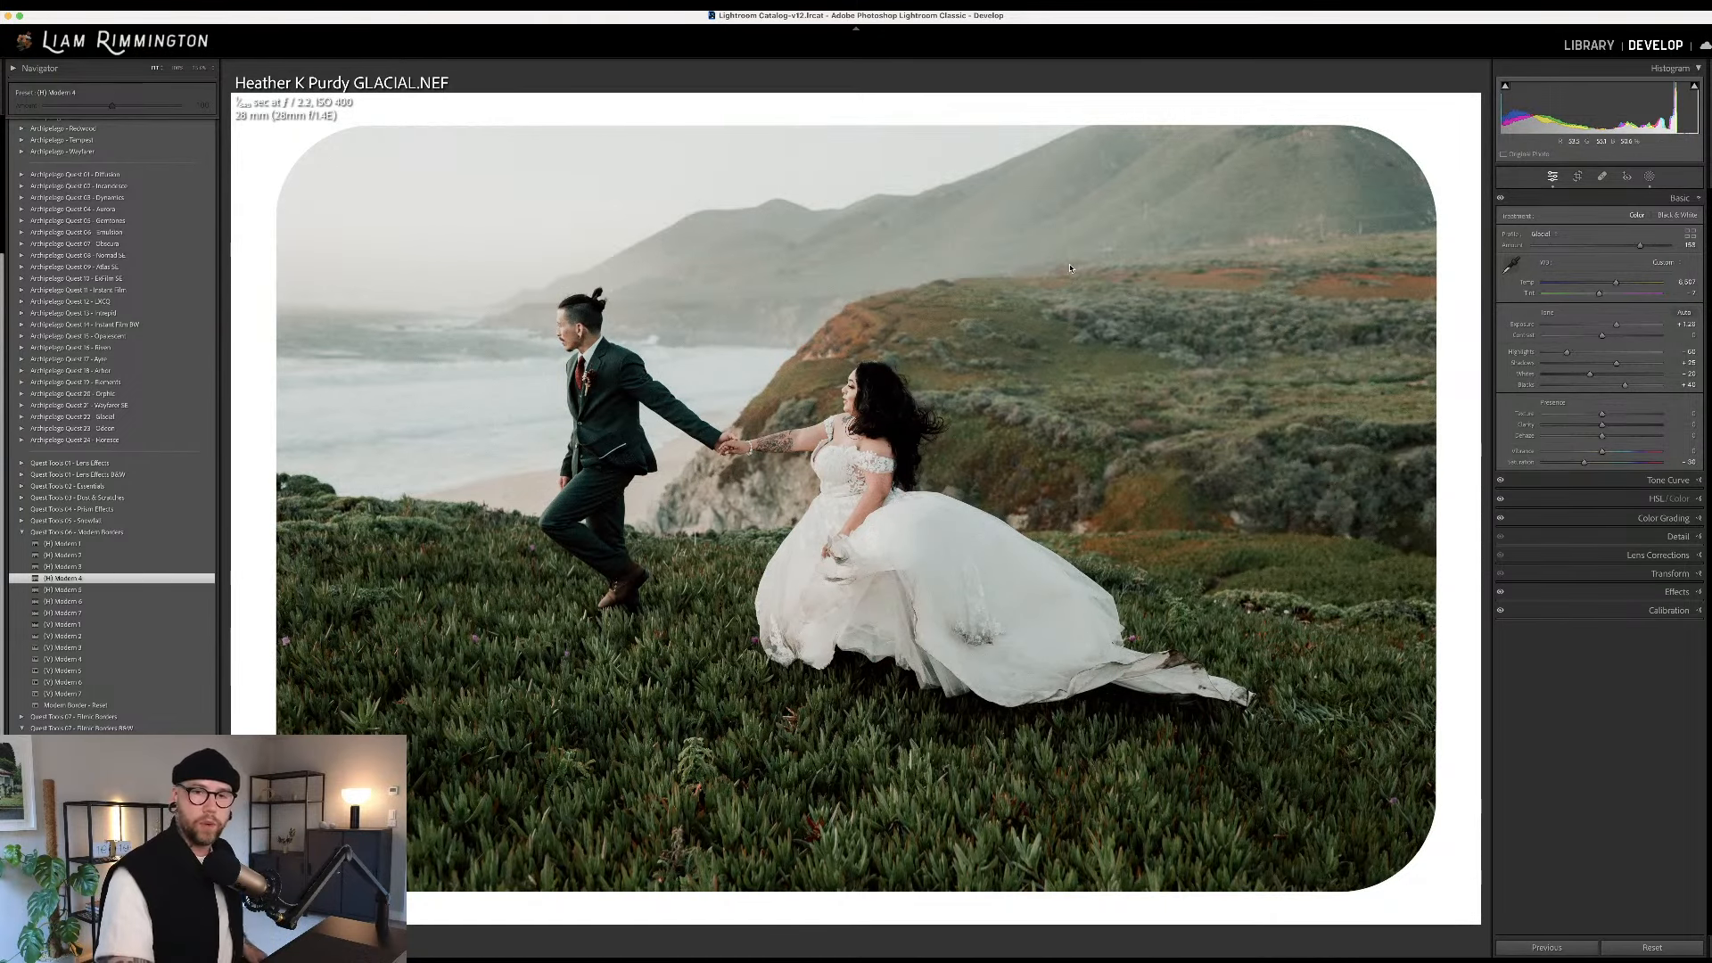
Turn the cliffside photo's border black by setting the Modern 4 mask's Exposure to -4.00 and its Highlights, Whites and Blacks to -100
click(1651, 178)
click(1552, 264)
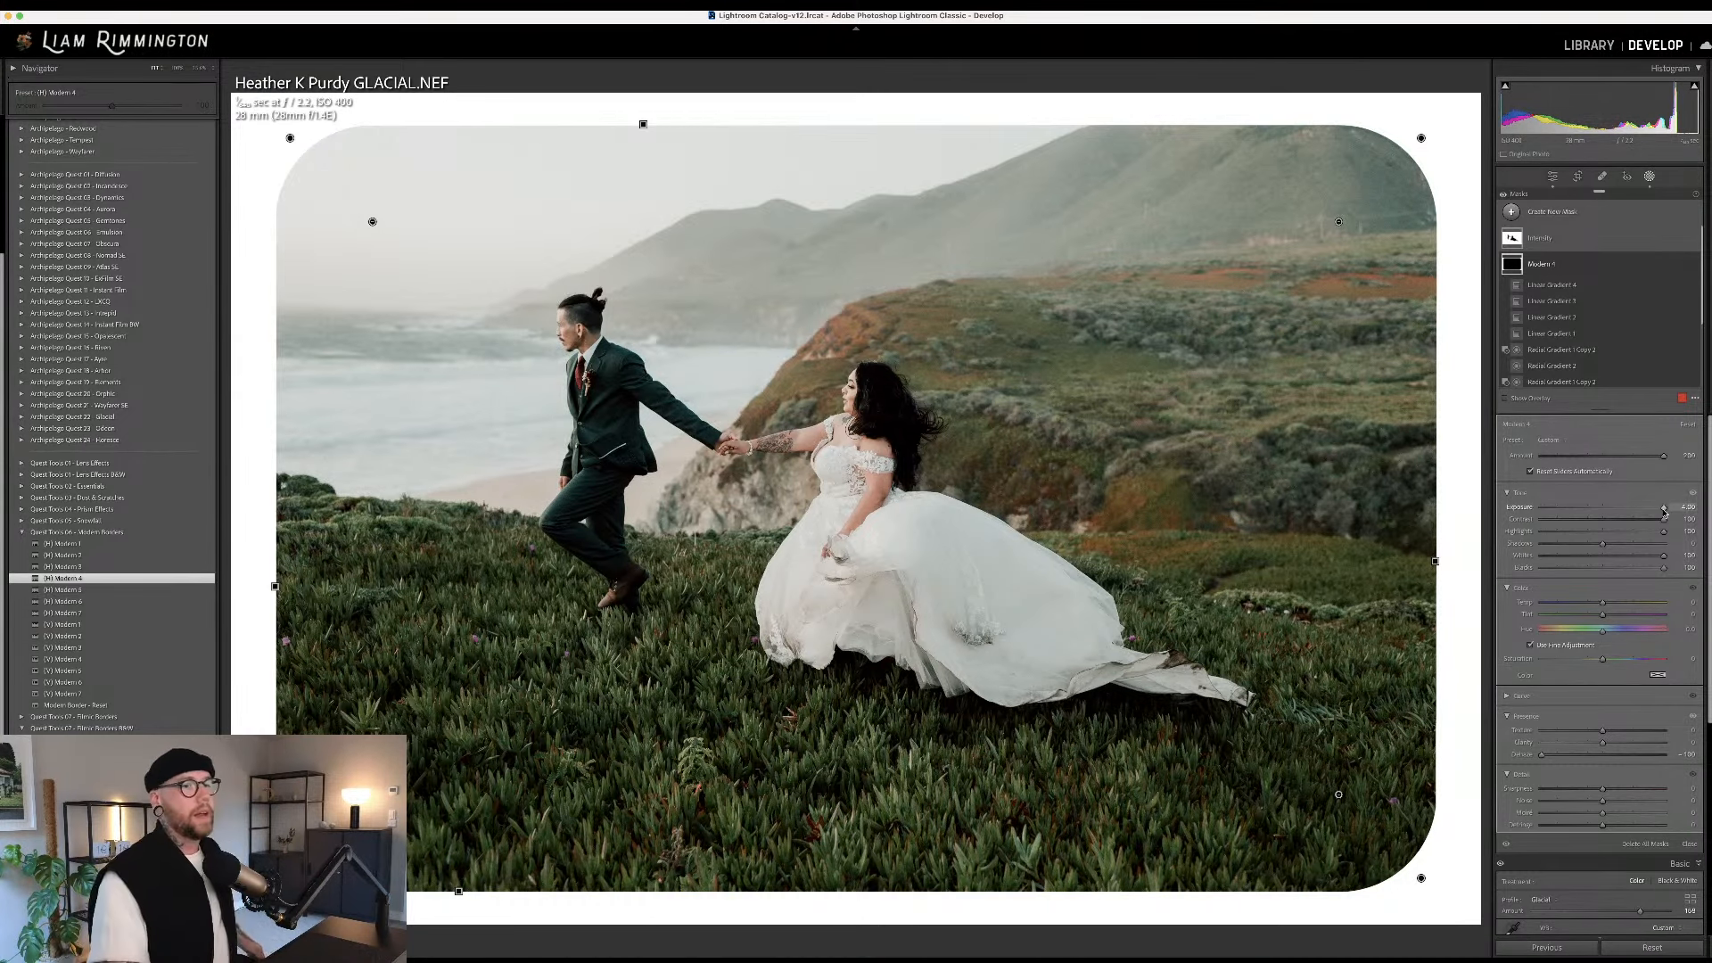
drag(1664, 508, 1541, 512)
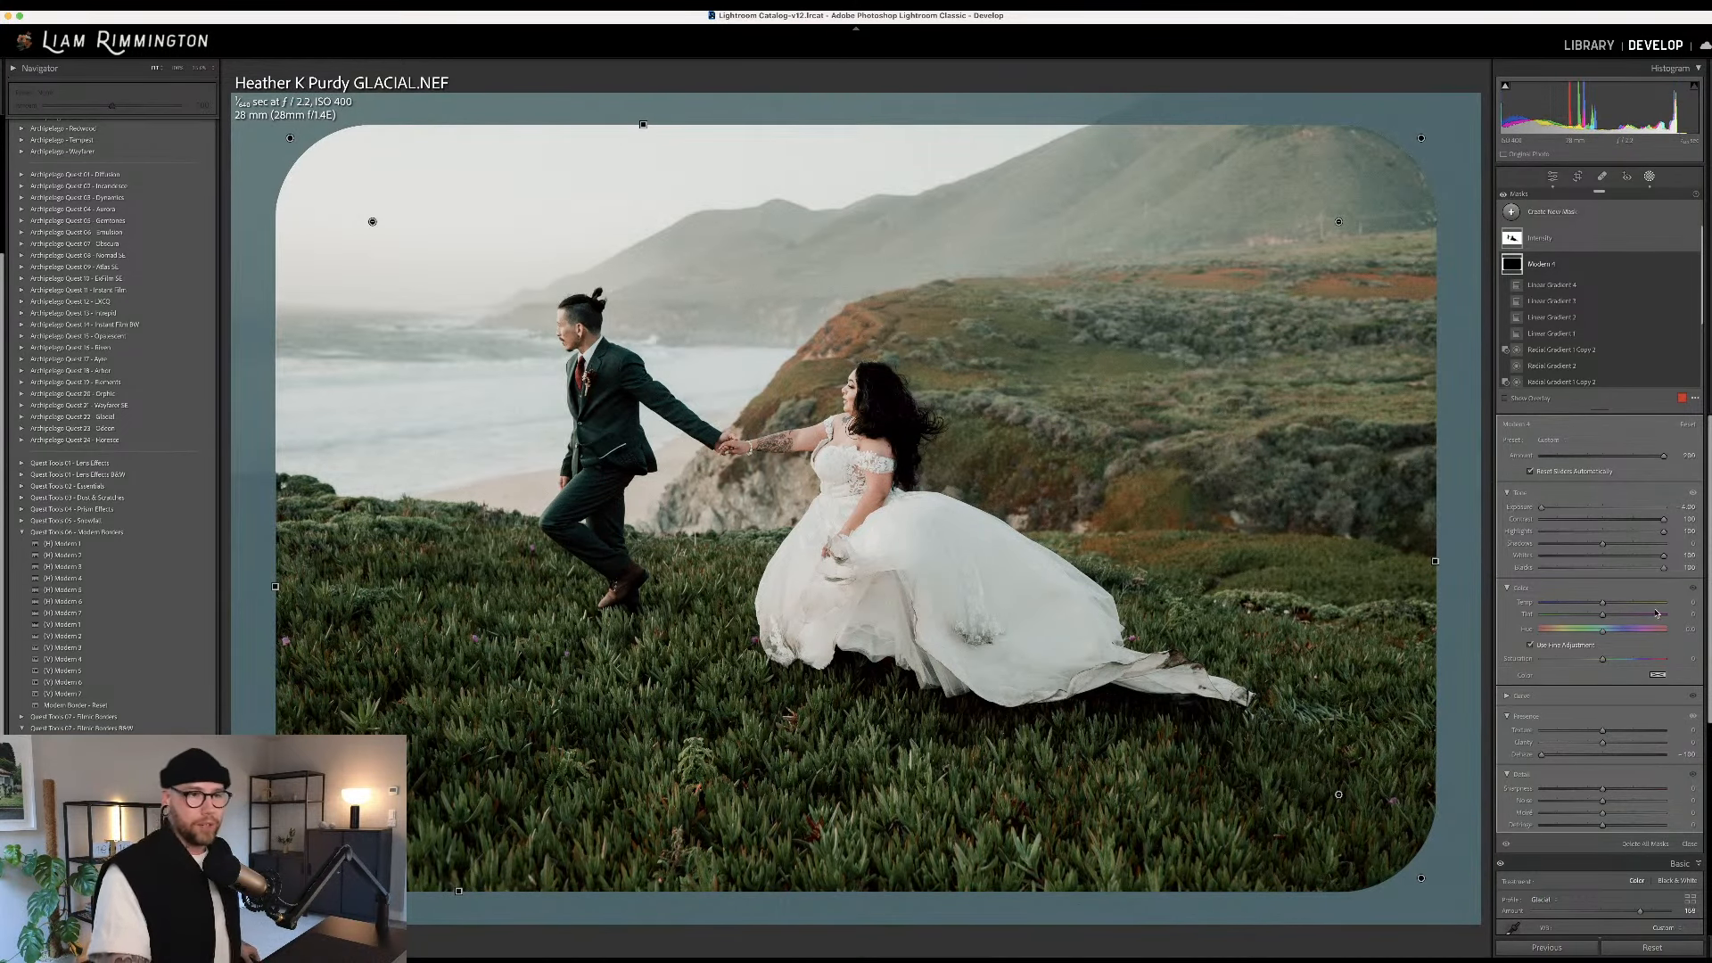
drag(1663, 532, 1541, 531)
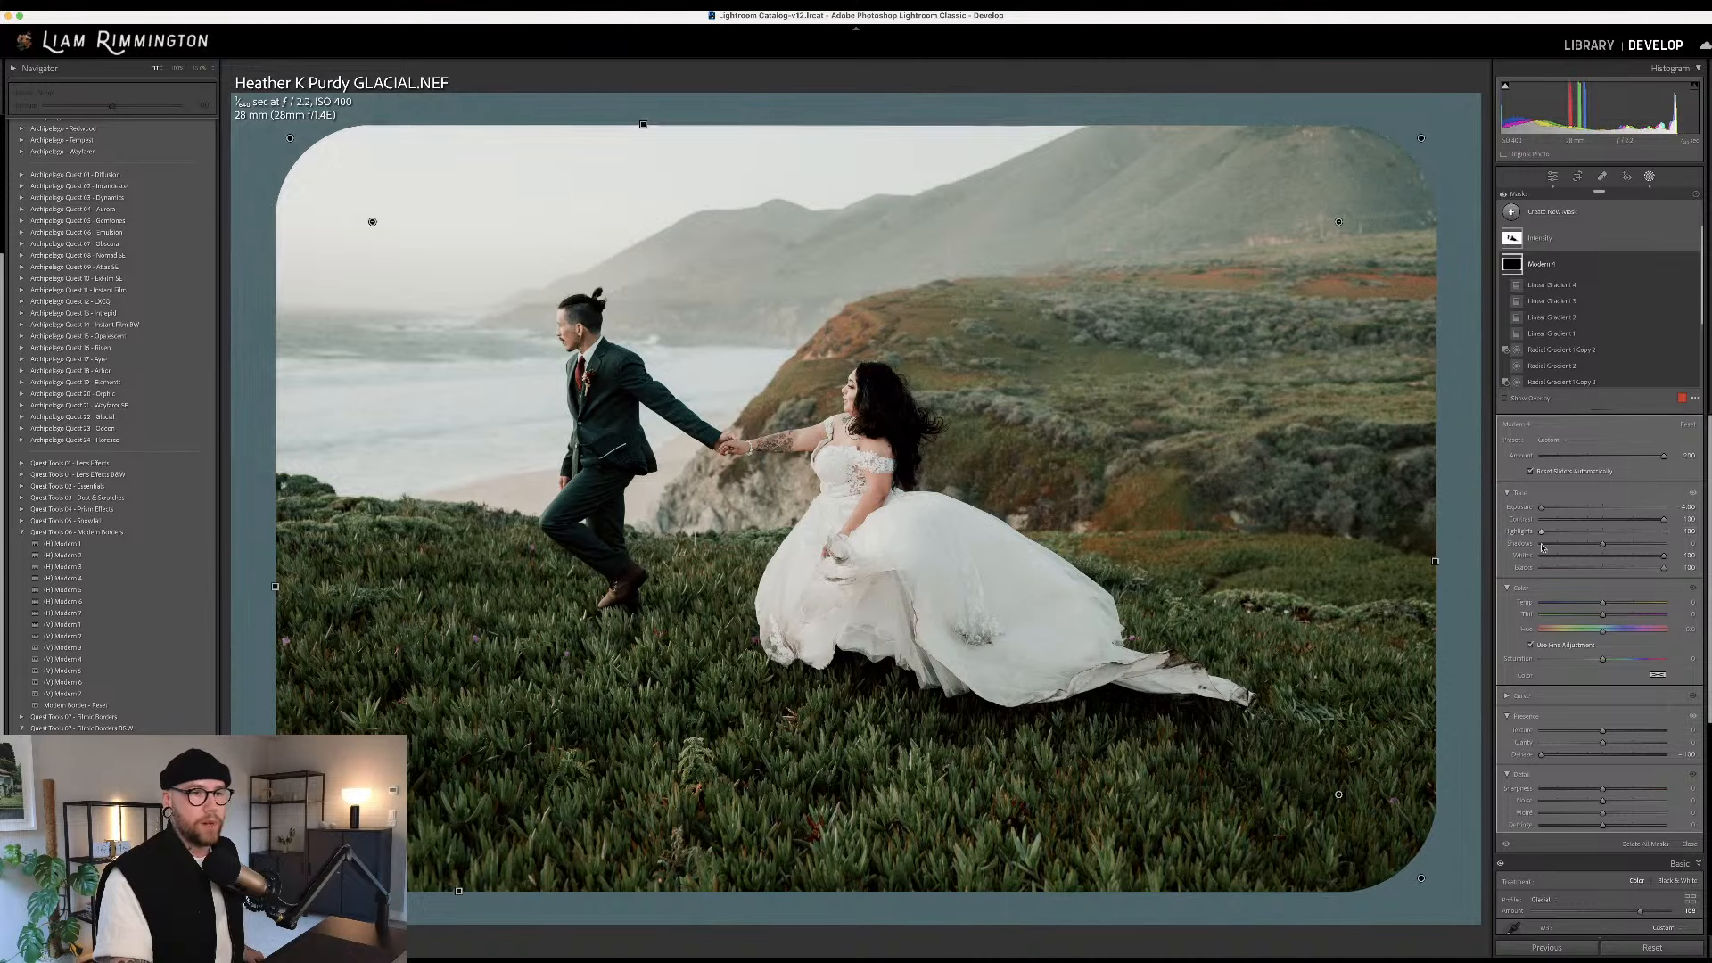
drag(1662, 556, 1542, 555)
drag(1663, 568, 1541, 568)
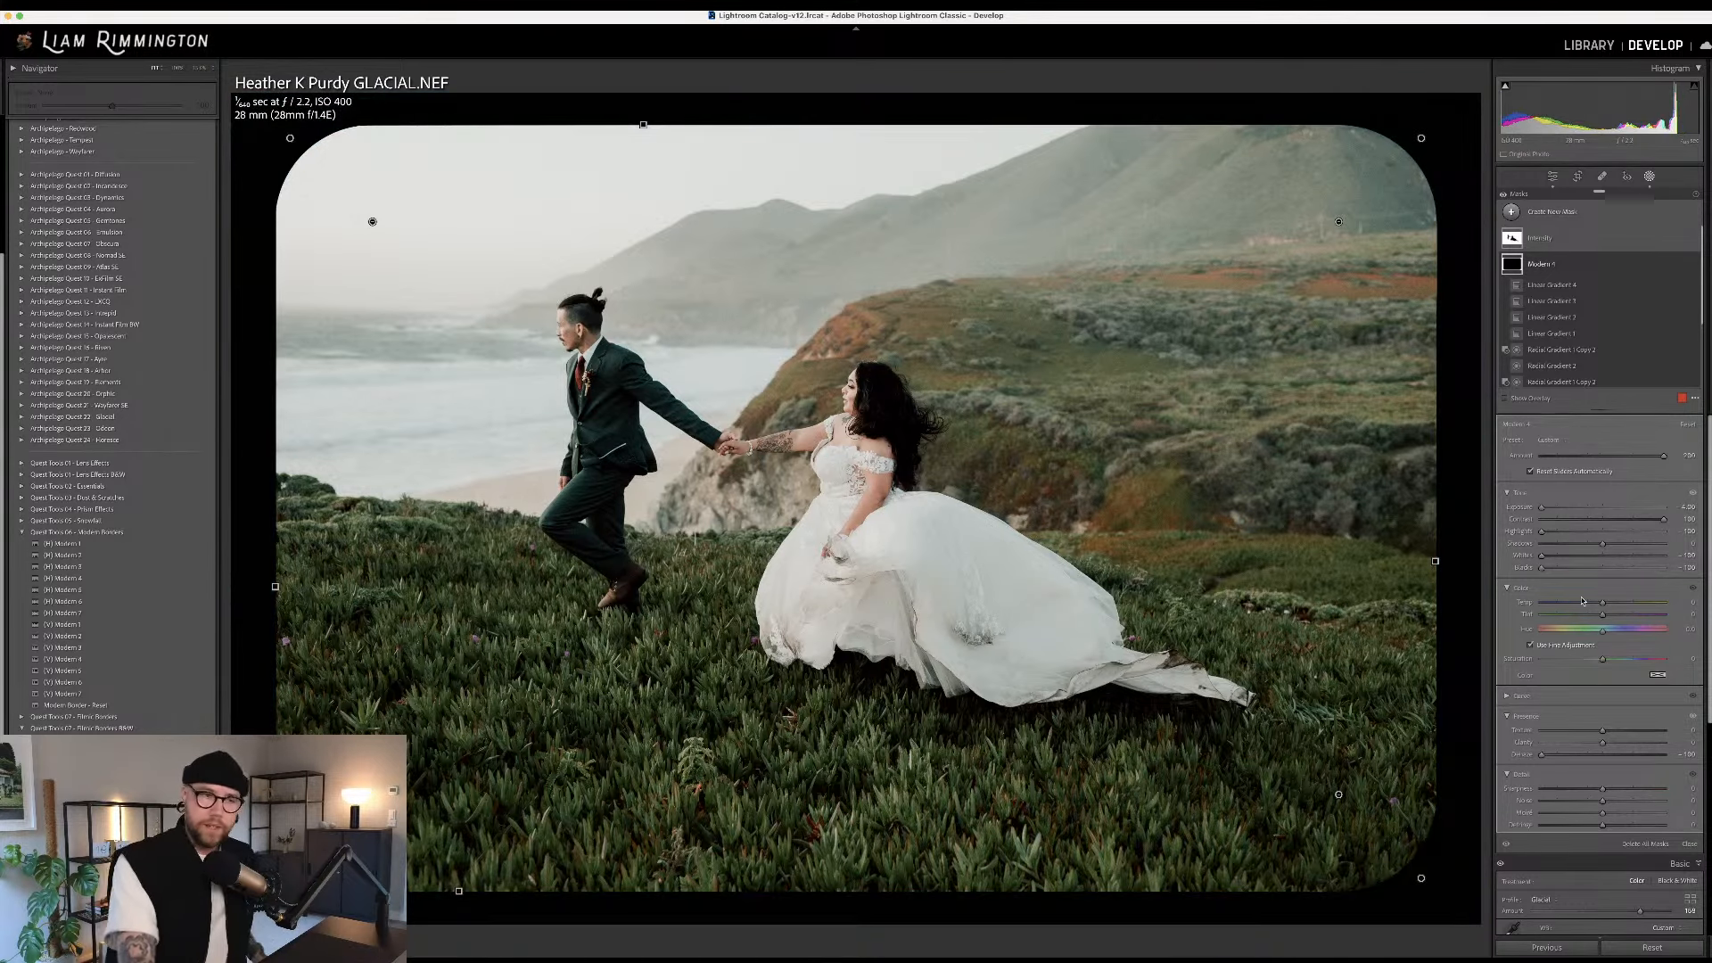
Reduce the Modern 4 mask's amount until the black border is semi-transparent, and close the masking tools
drag(1663, 456, 1573, 458)
drag(1581, 460, 1560, 460)
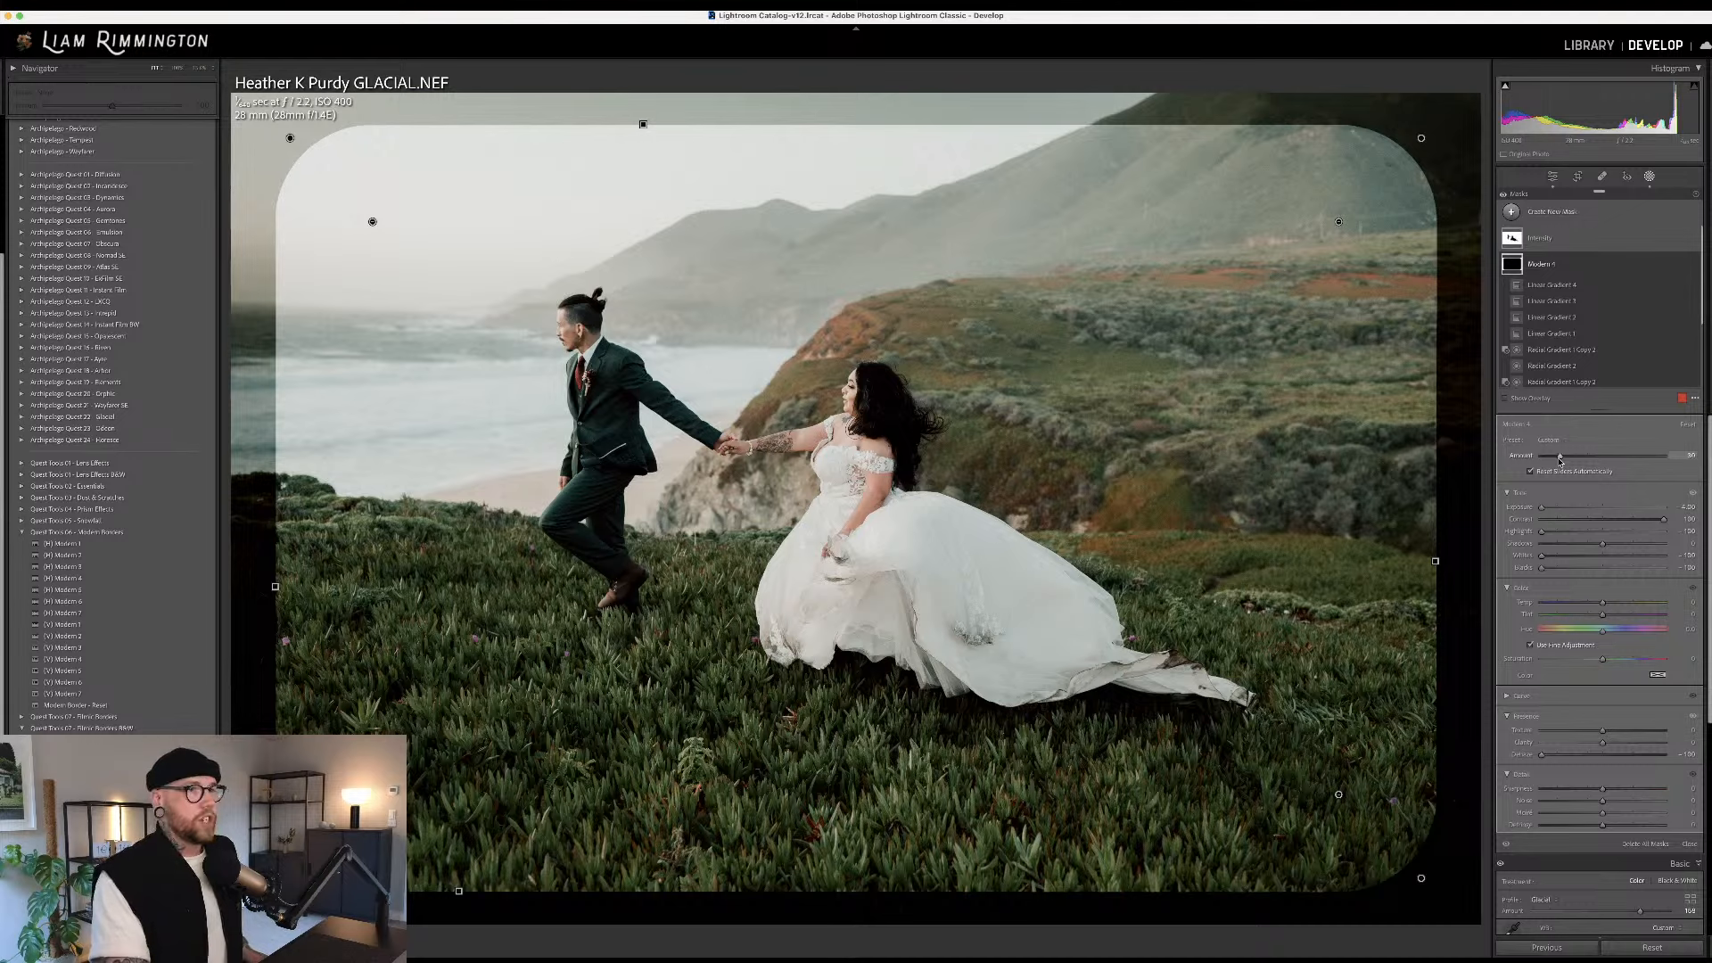
drag(1560, 460, 1562, 460)
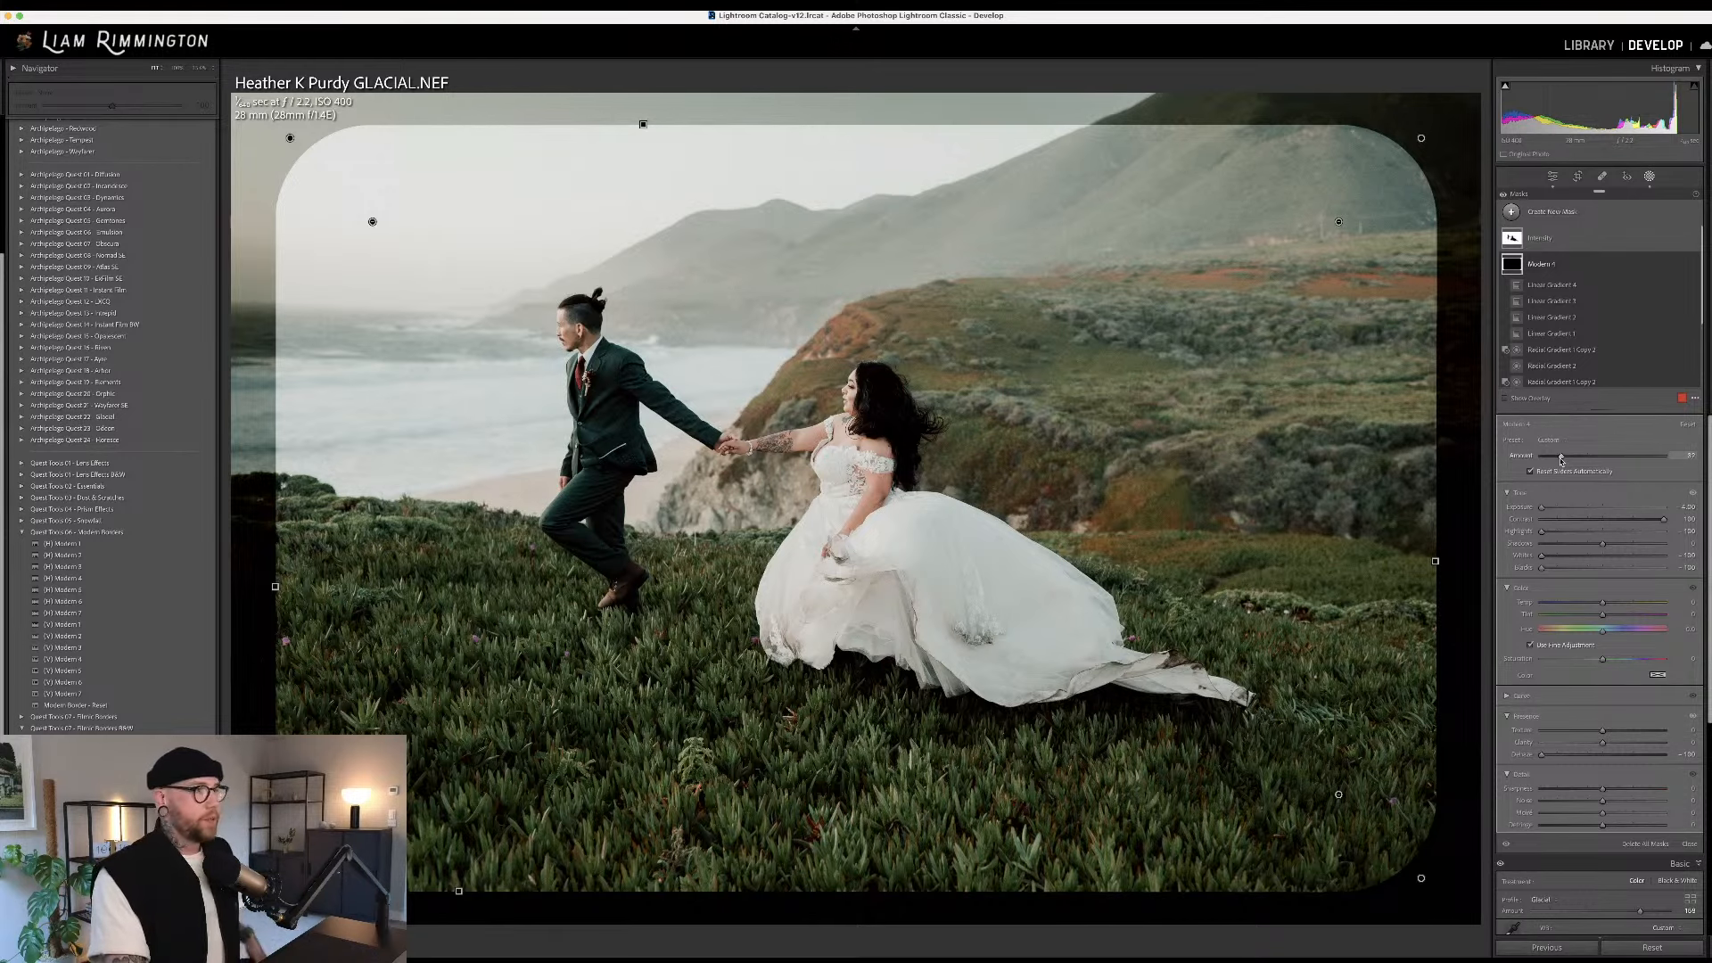
key(shift+w)
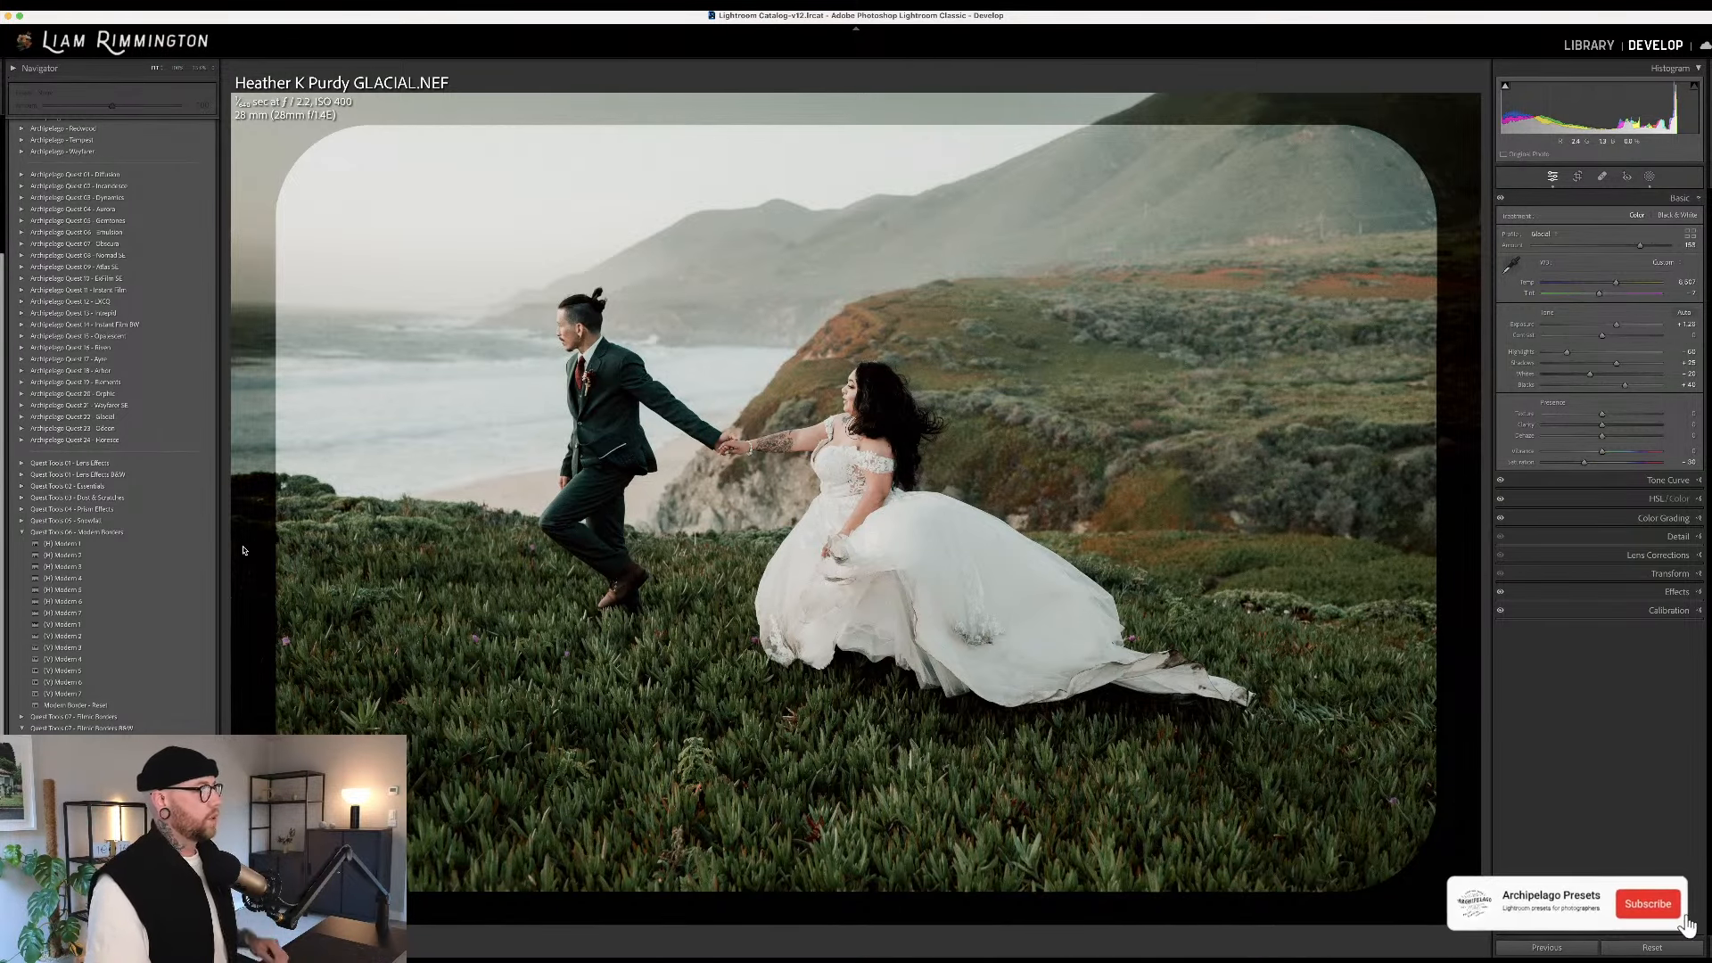
Reapply the [H] Modern 4 preset to the cliffside couple photo and check the white-bordered result against its original
click(213, 546)
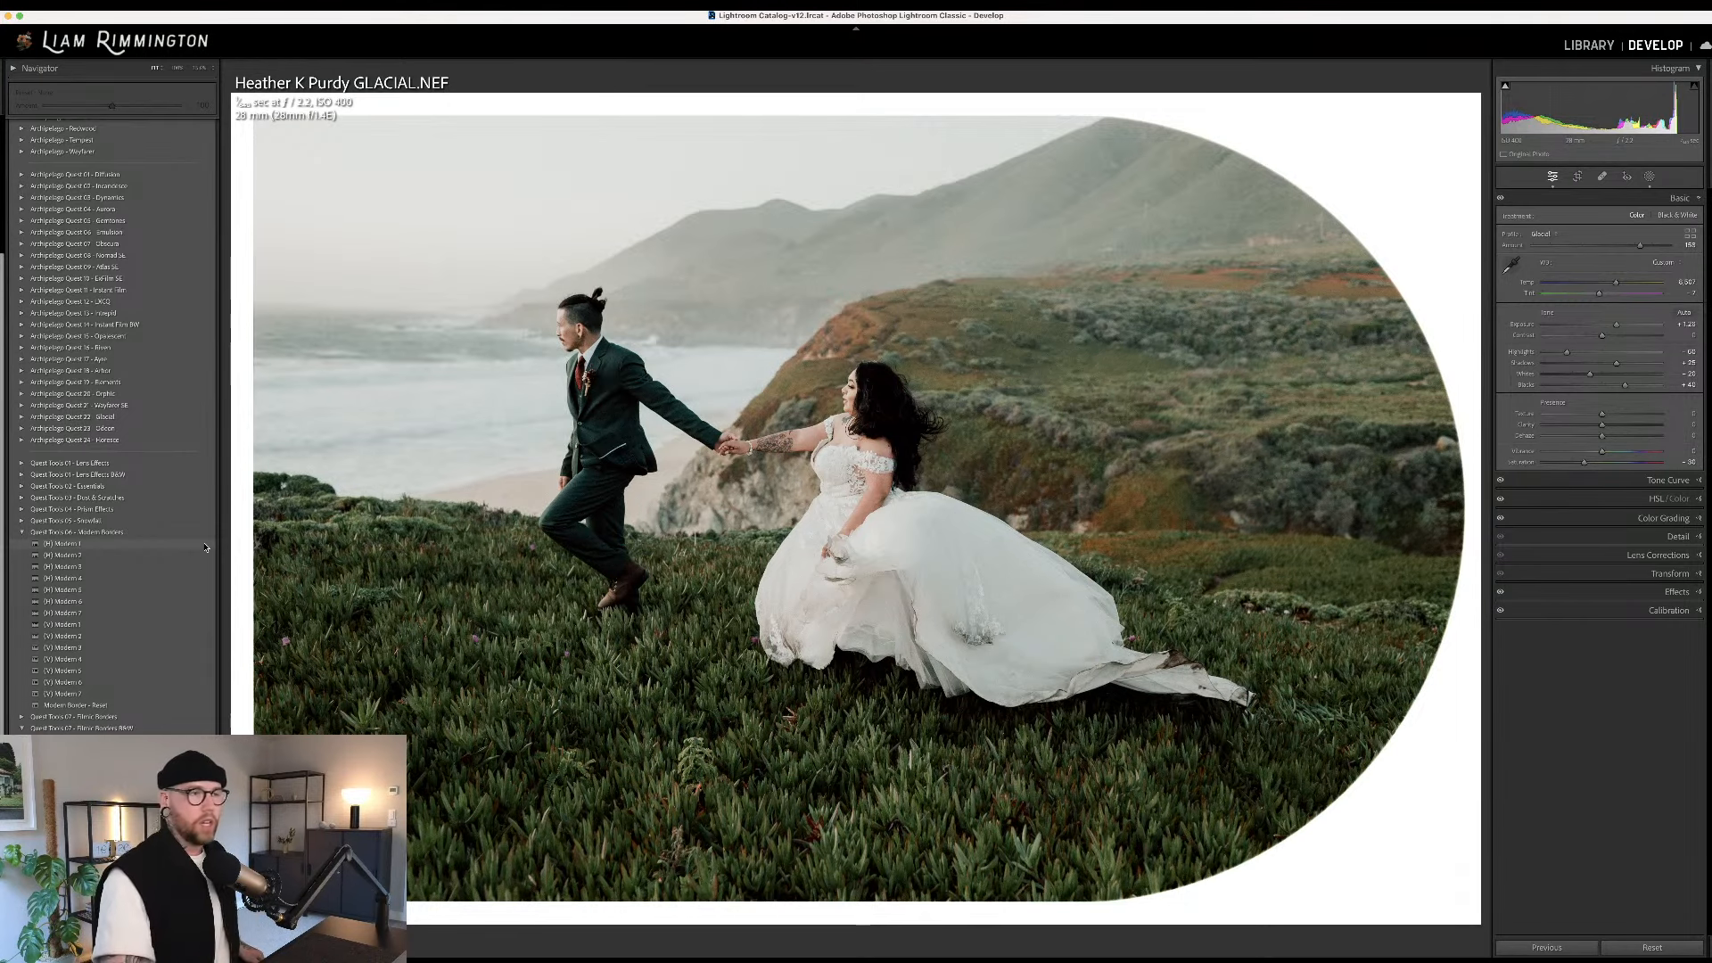
click(200, 560)
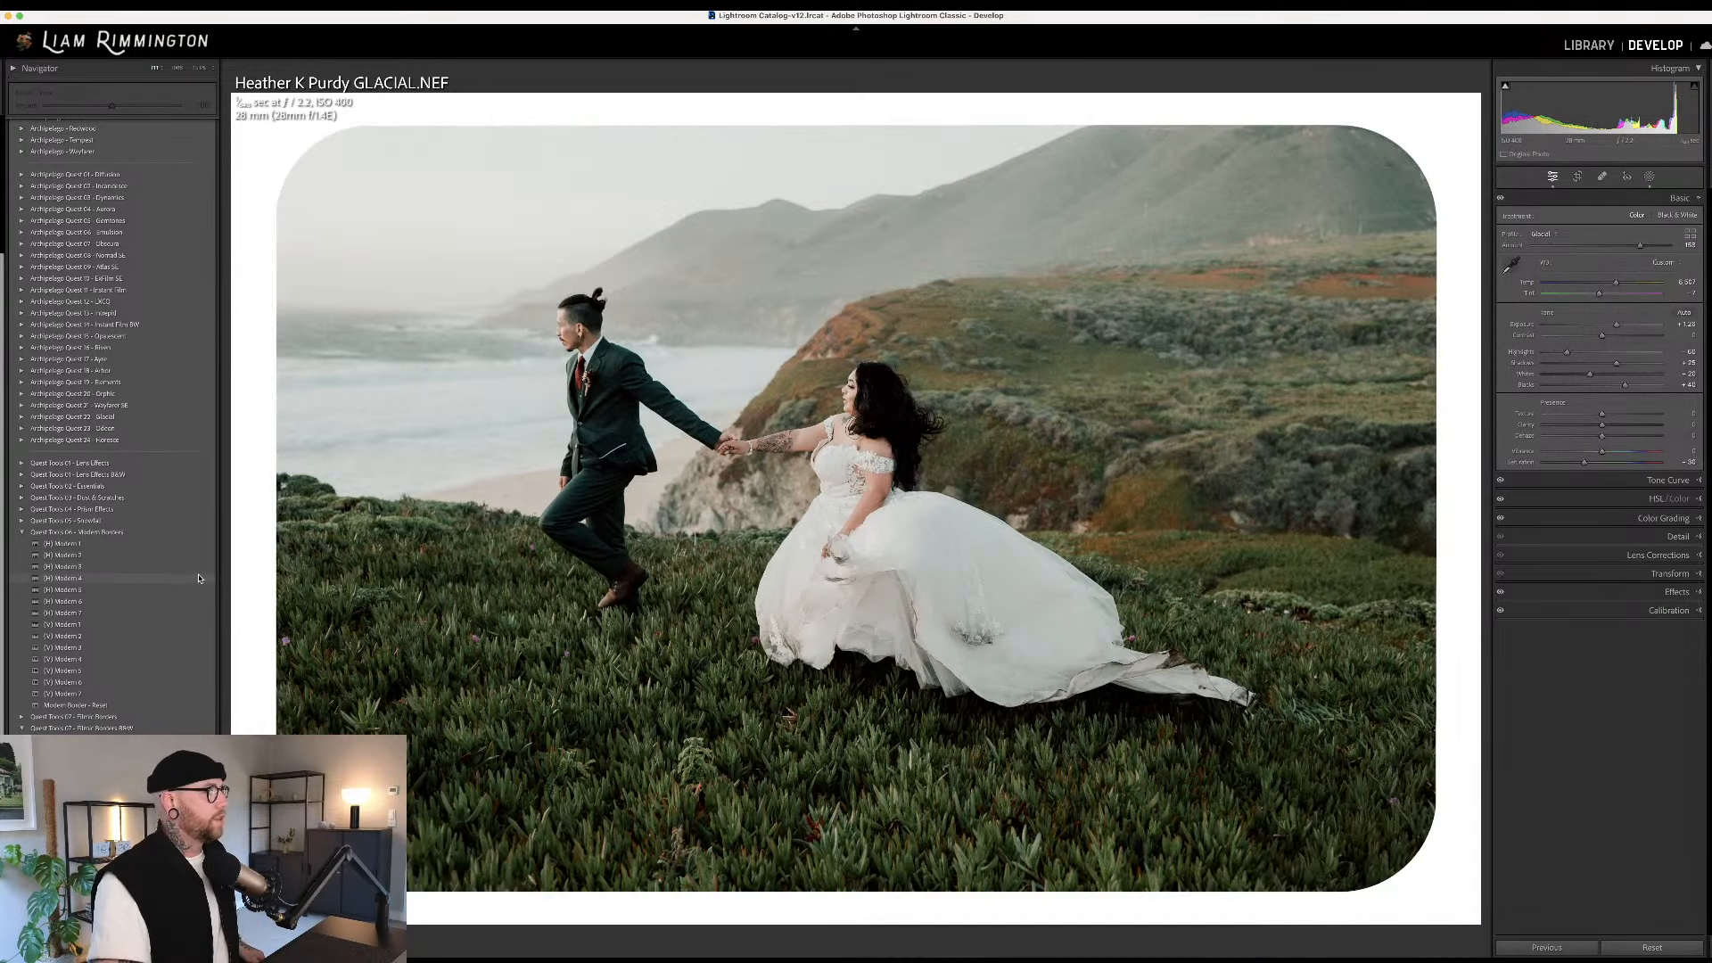
click(198, 578)
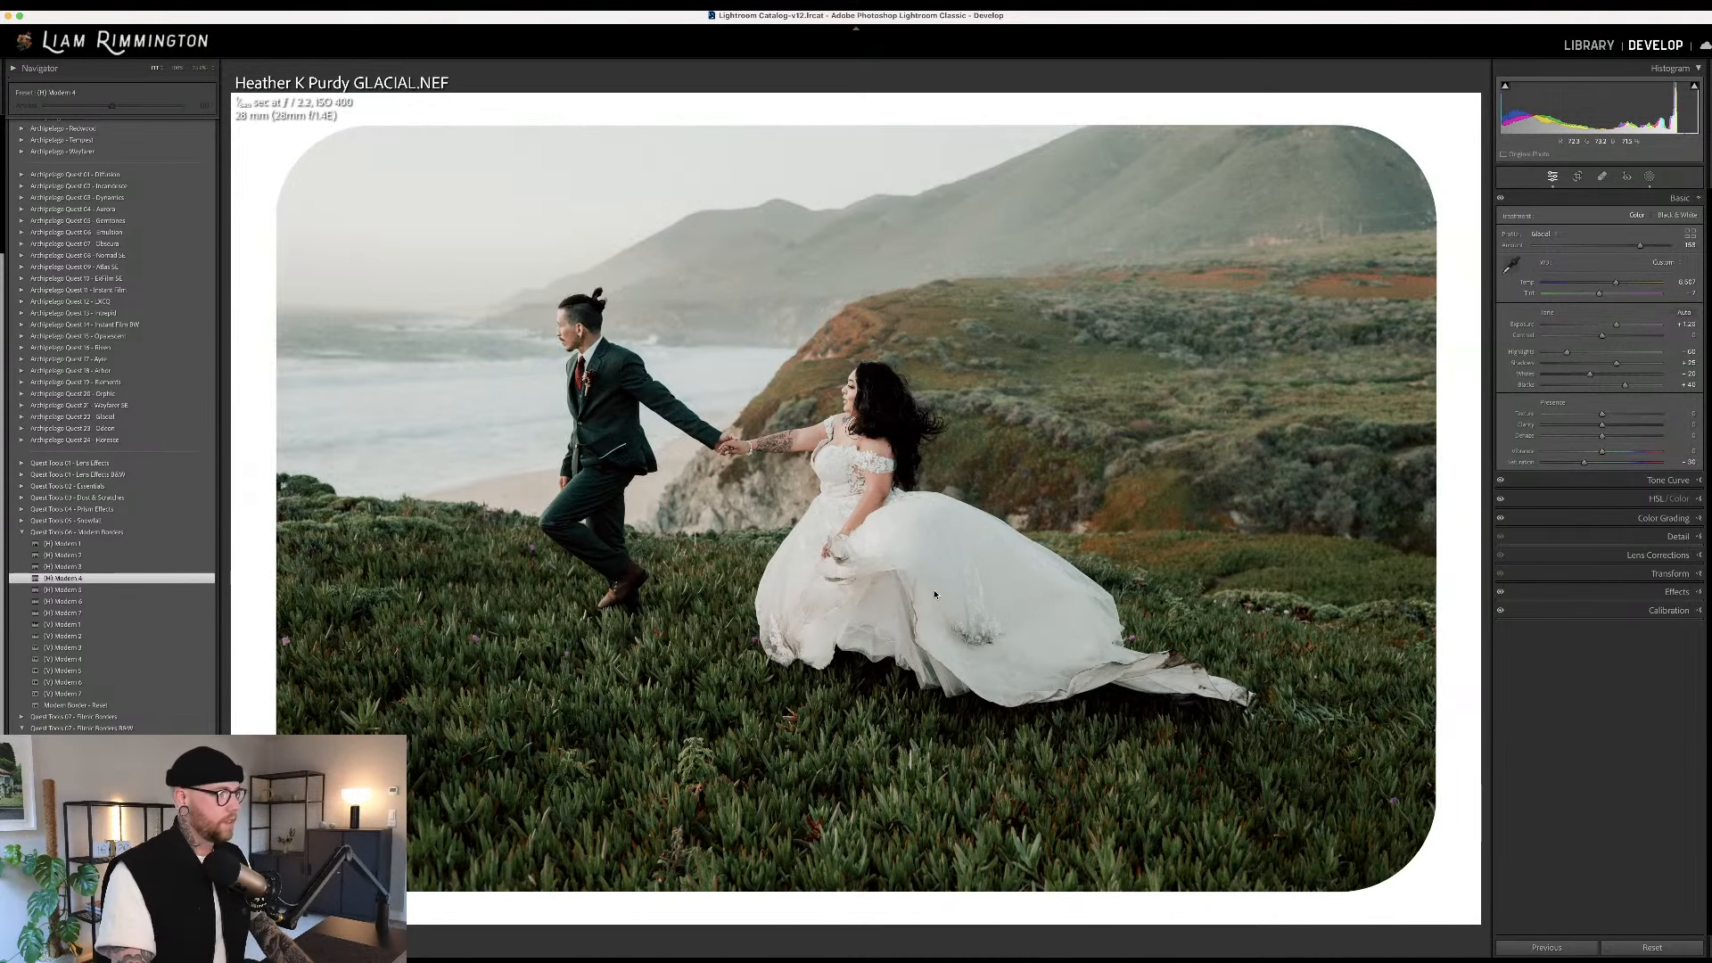
key(backslash)
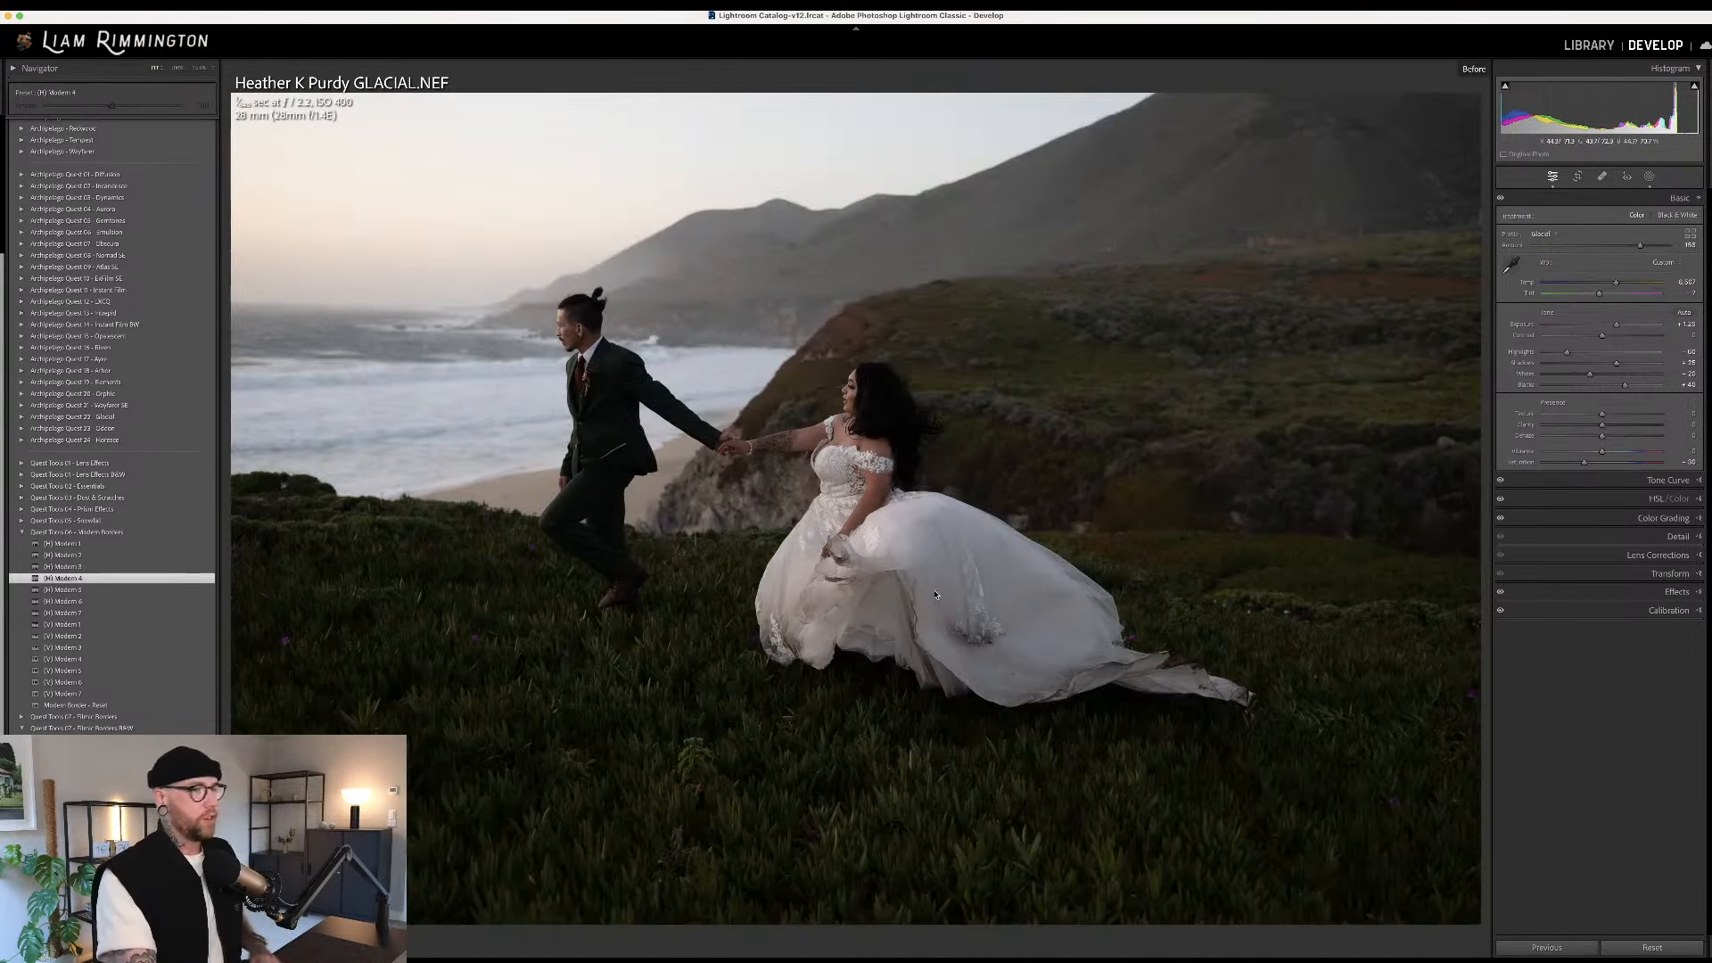
key(backslash)
Go to the photo of the woman in the pink dress and apply the [V] Modern 5 border preset
key(Right)
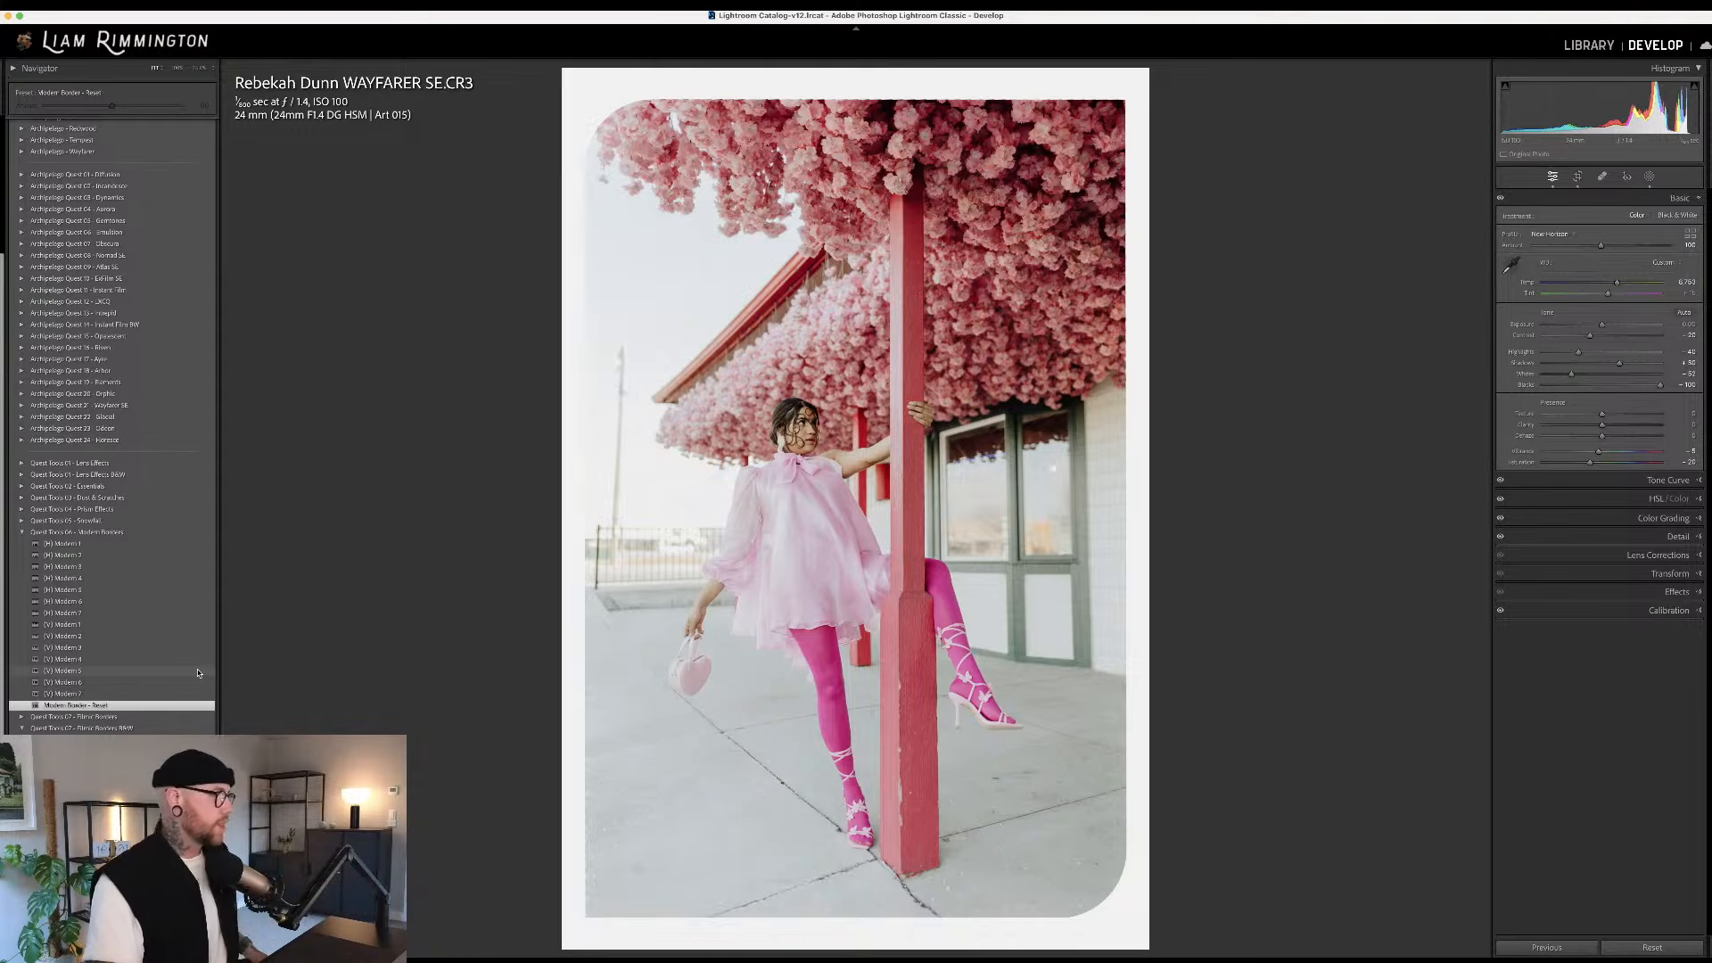
click(198, 672)
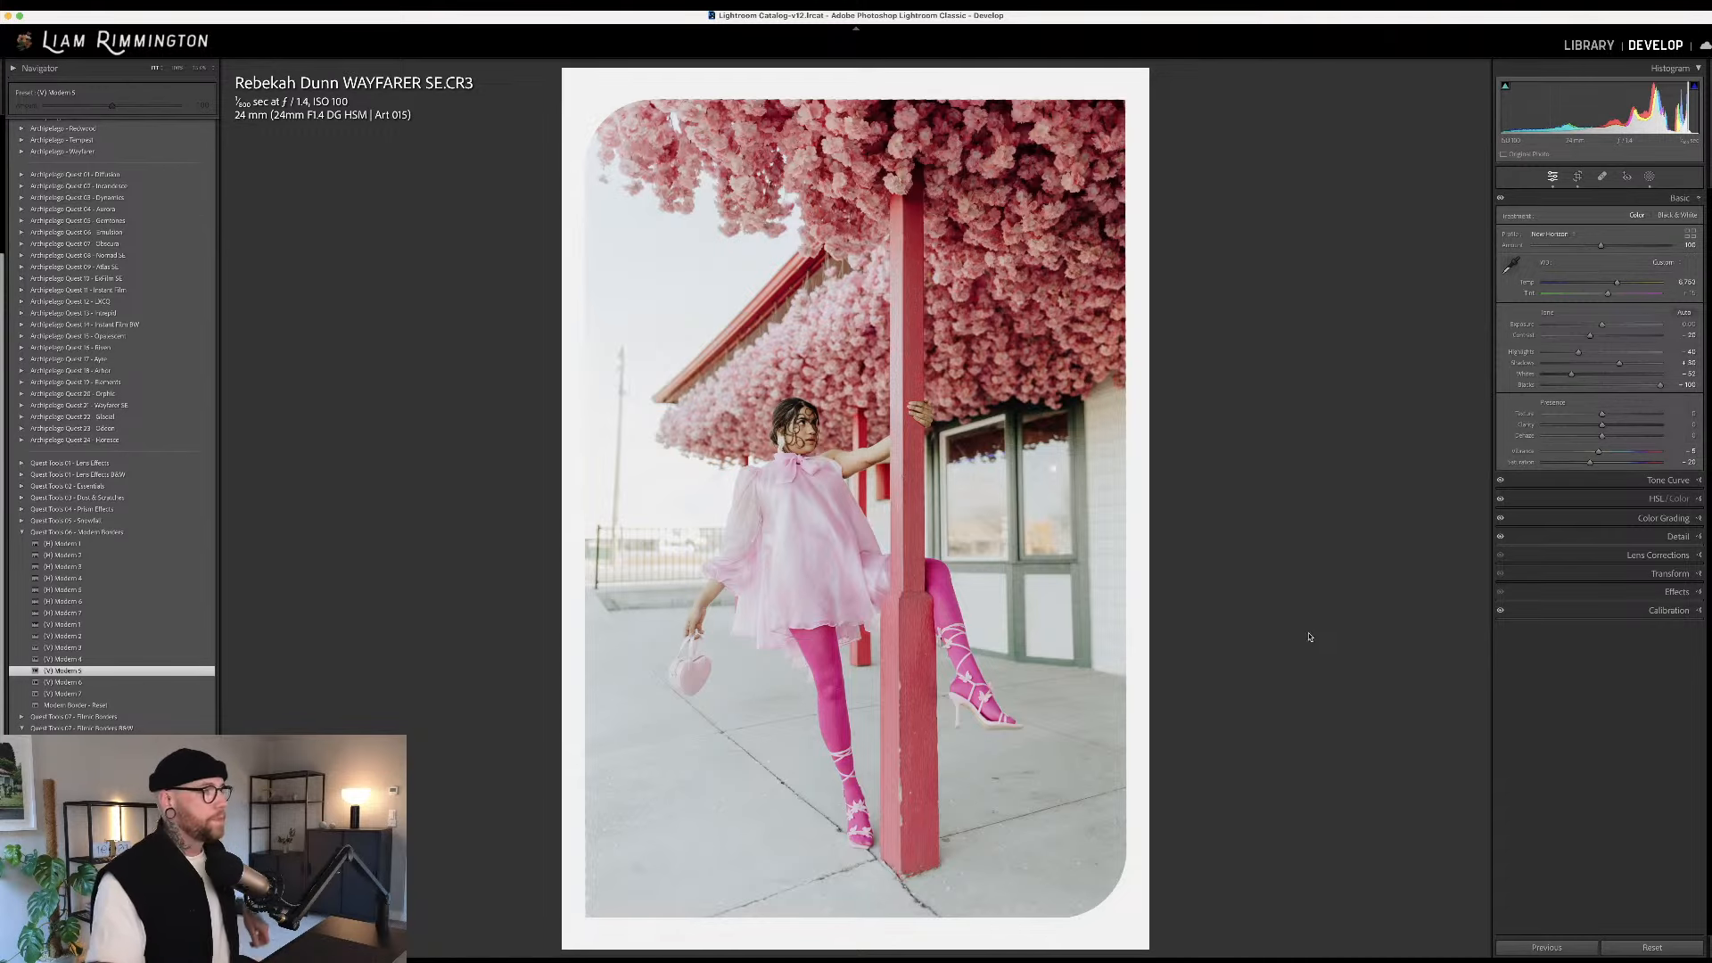
Compare the bordered pink dress photo with its original, using both the single before view and the side-by-side view
key(backslash)
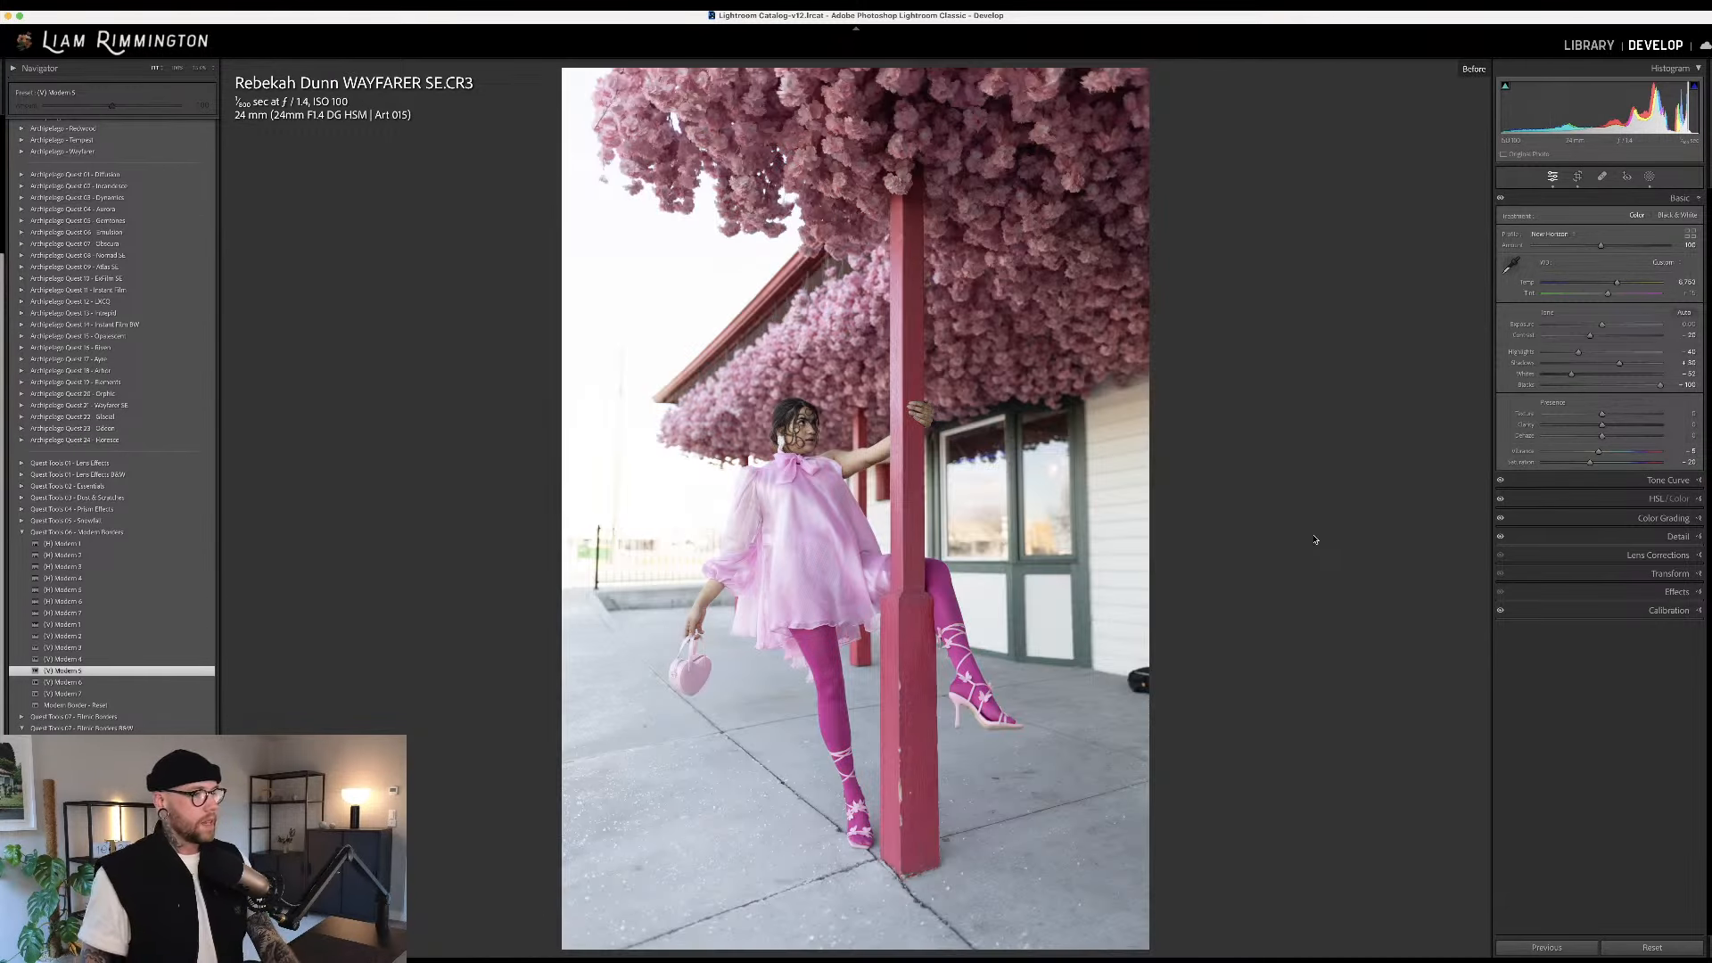
key(backslash)
key(y)
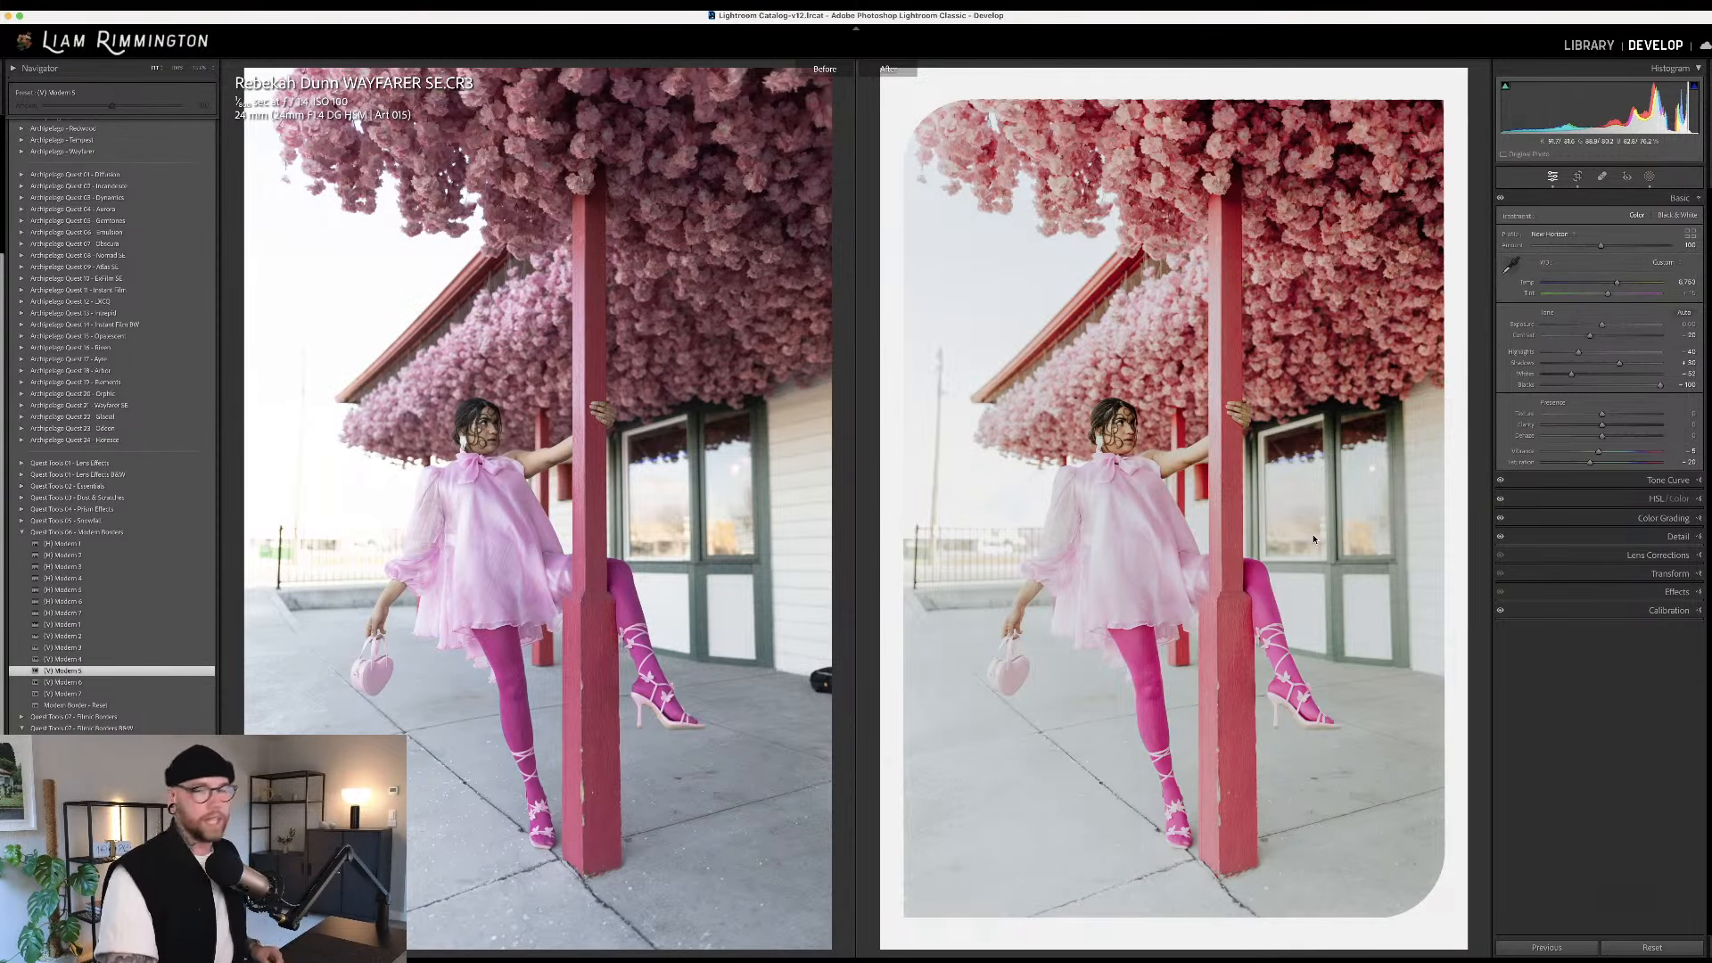
key(y)
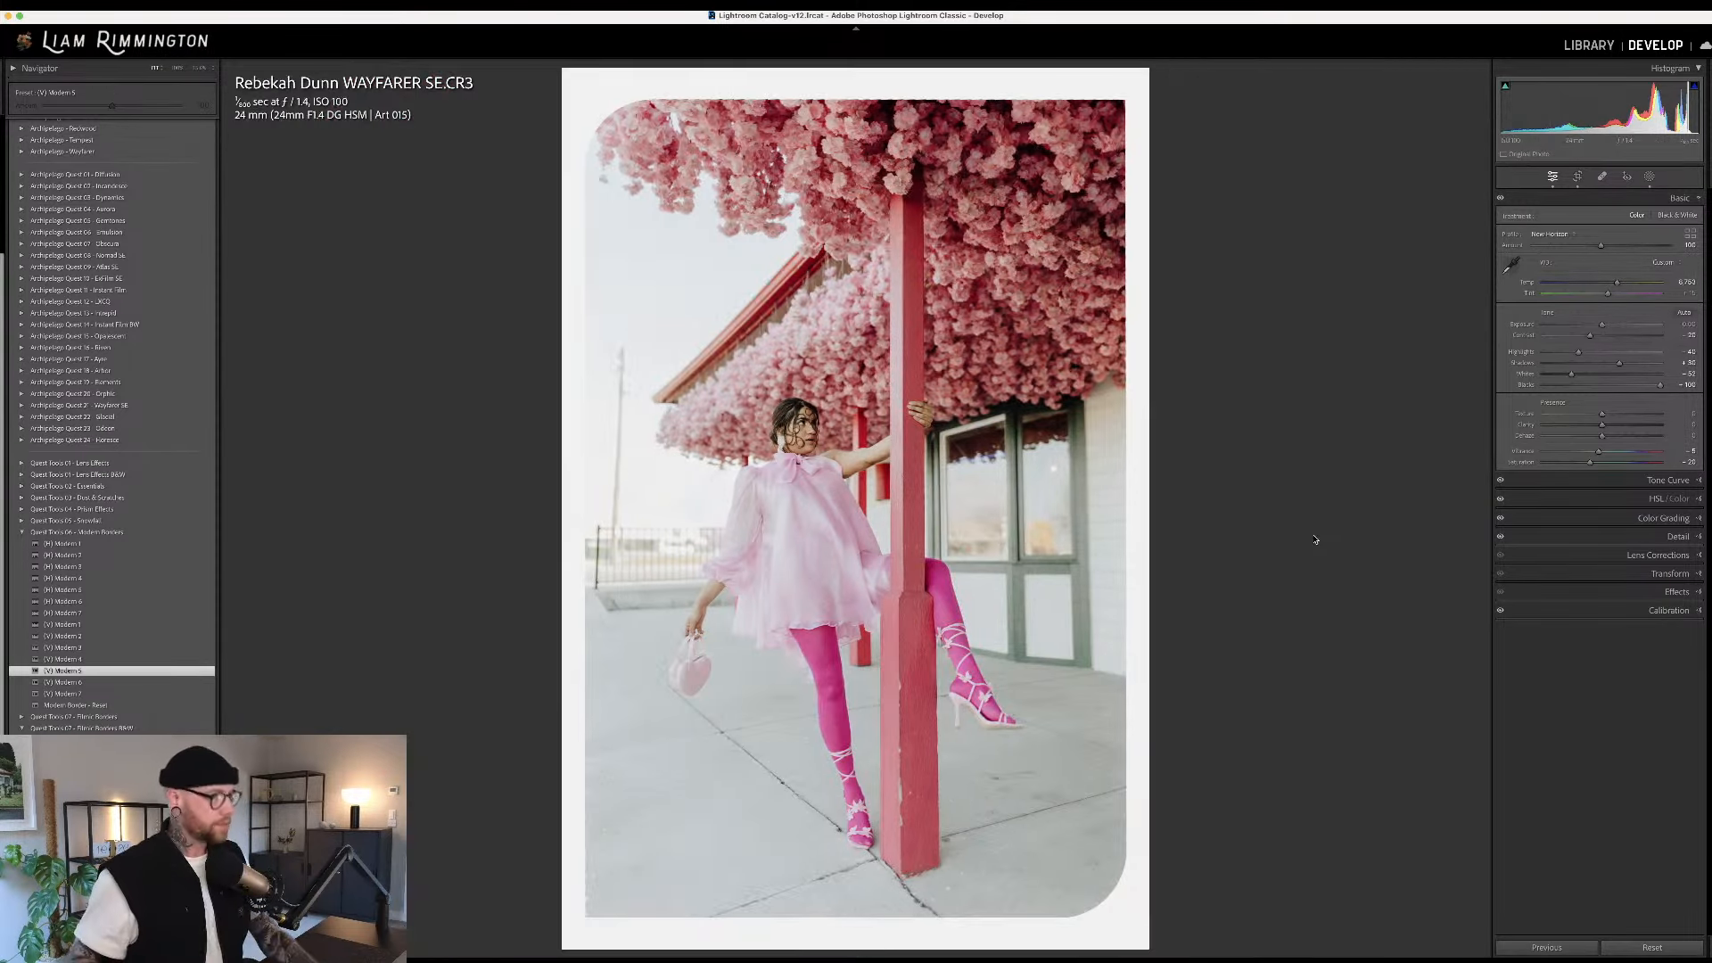
key(backslash)
key(backslash)
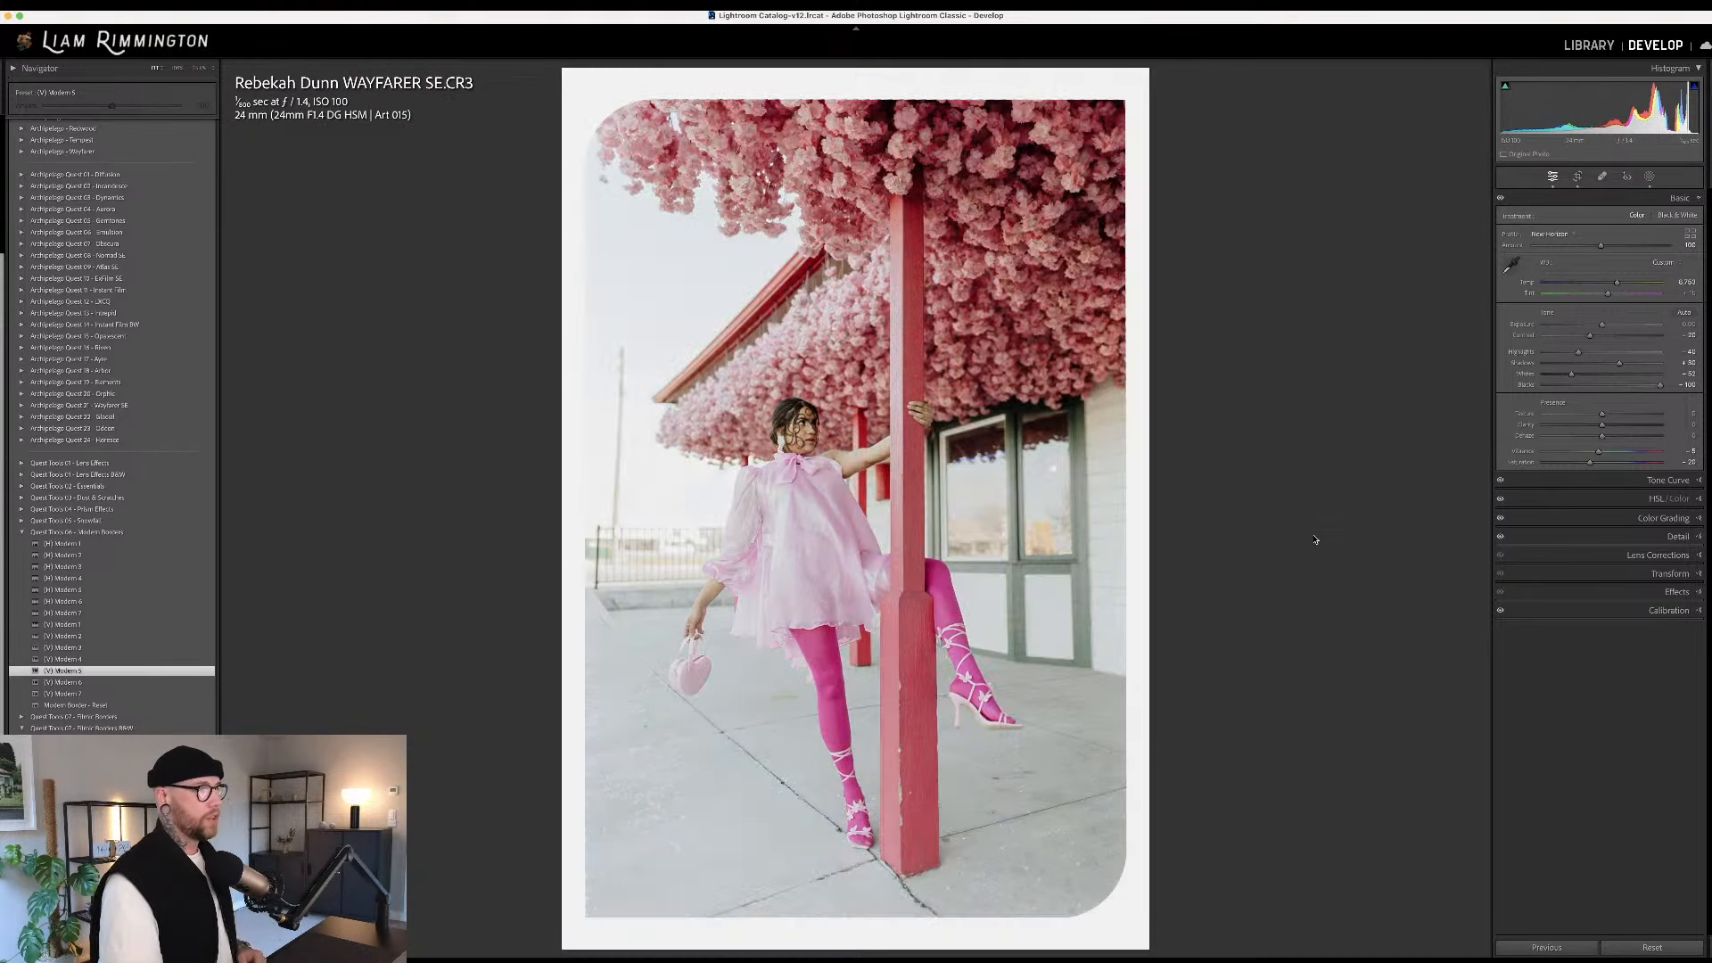
Check the bordered pink dress photo against its original once more and return to the photo grid
key(backslash)
key(backslash)
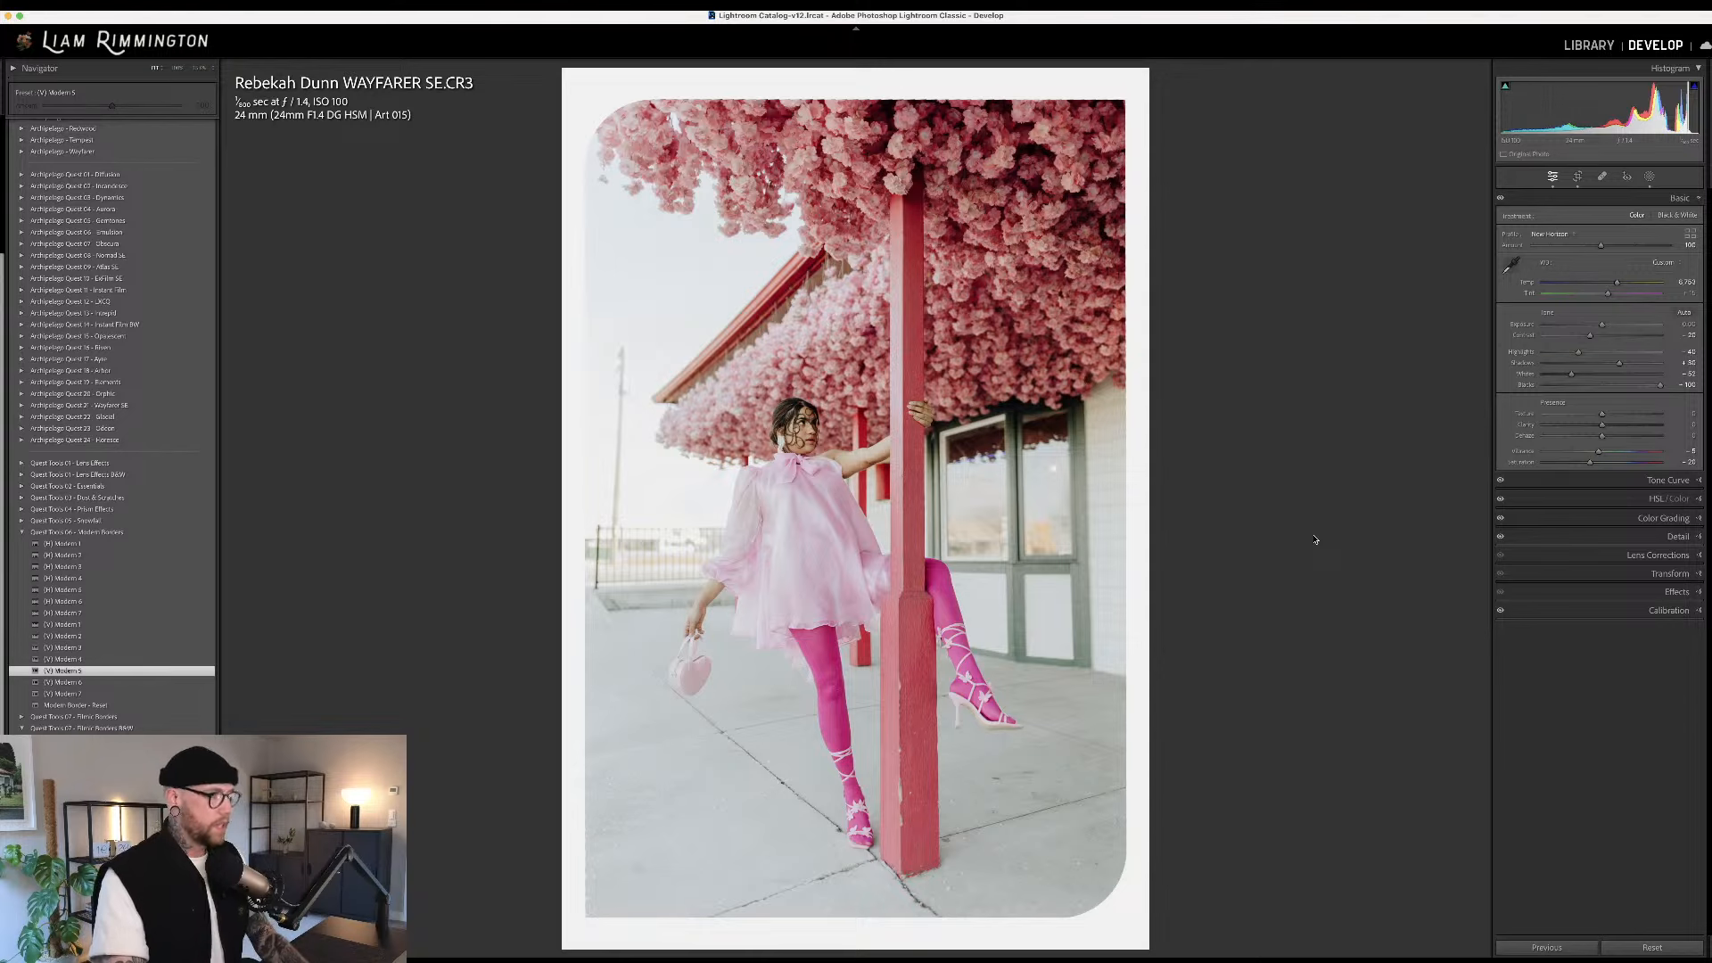
key(g)
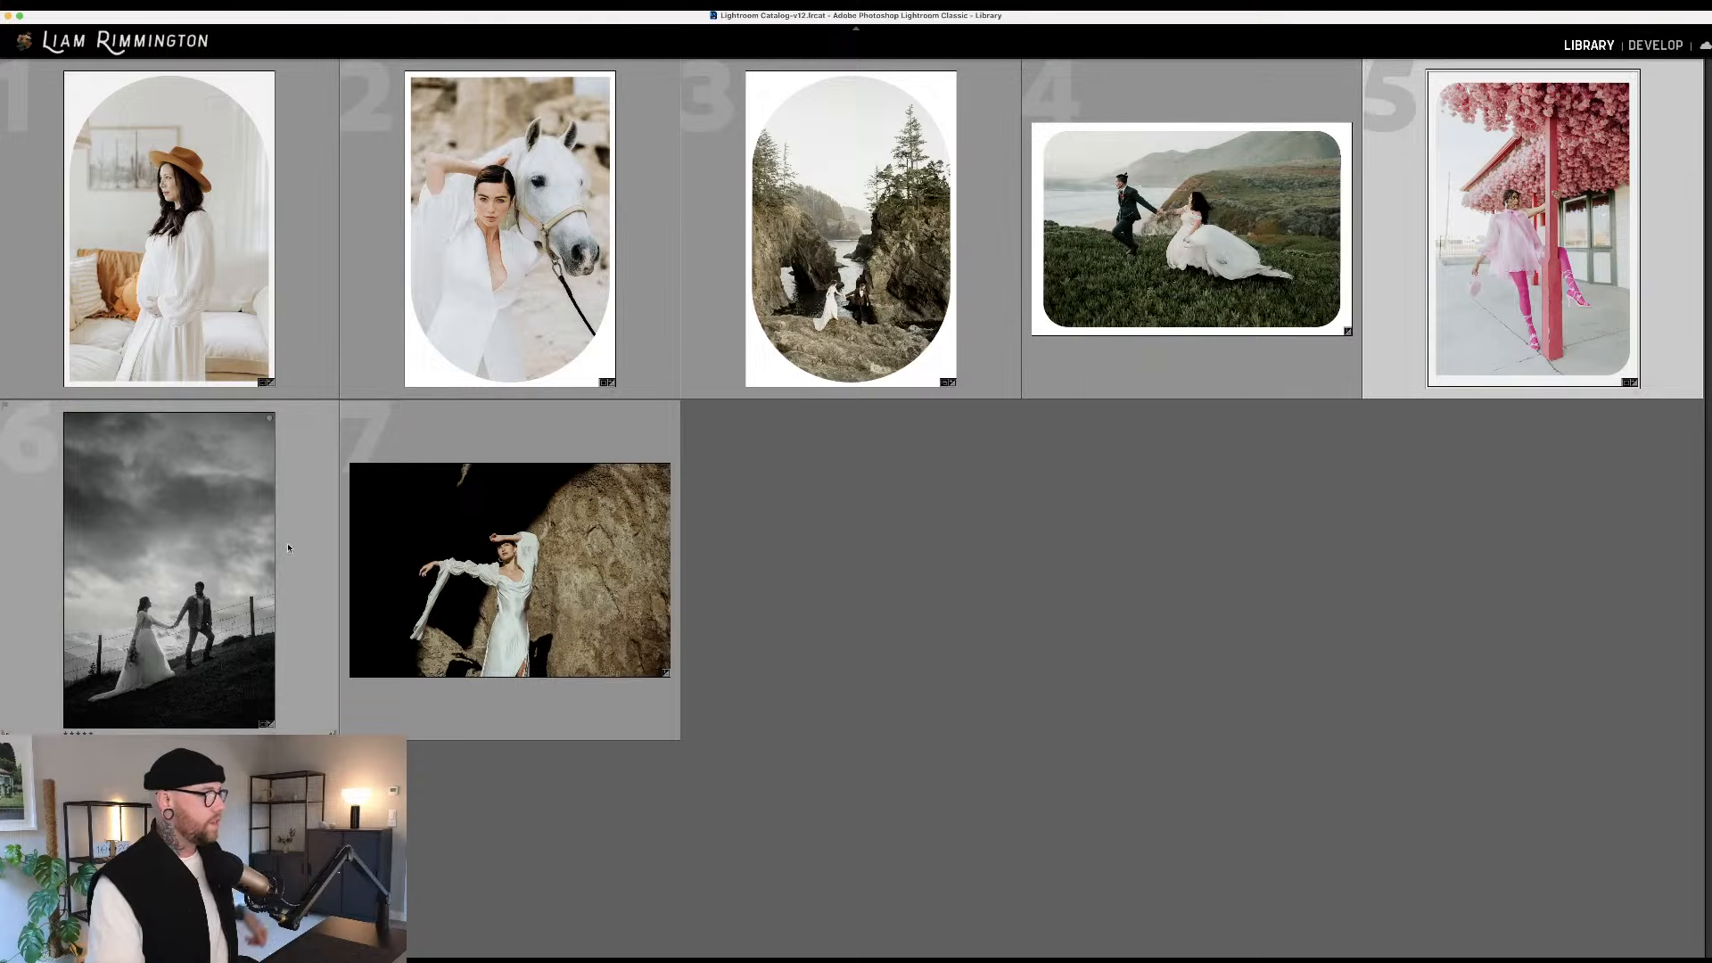
Open the black-and-white hillside couple photo, check its unedited original, and apply the [V] Modern 6 border preset
click(235, 546)
key(d)
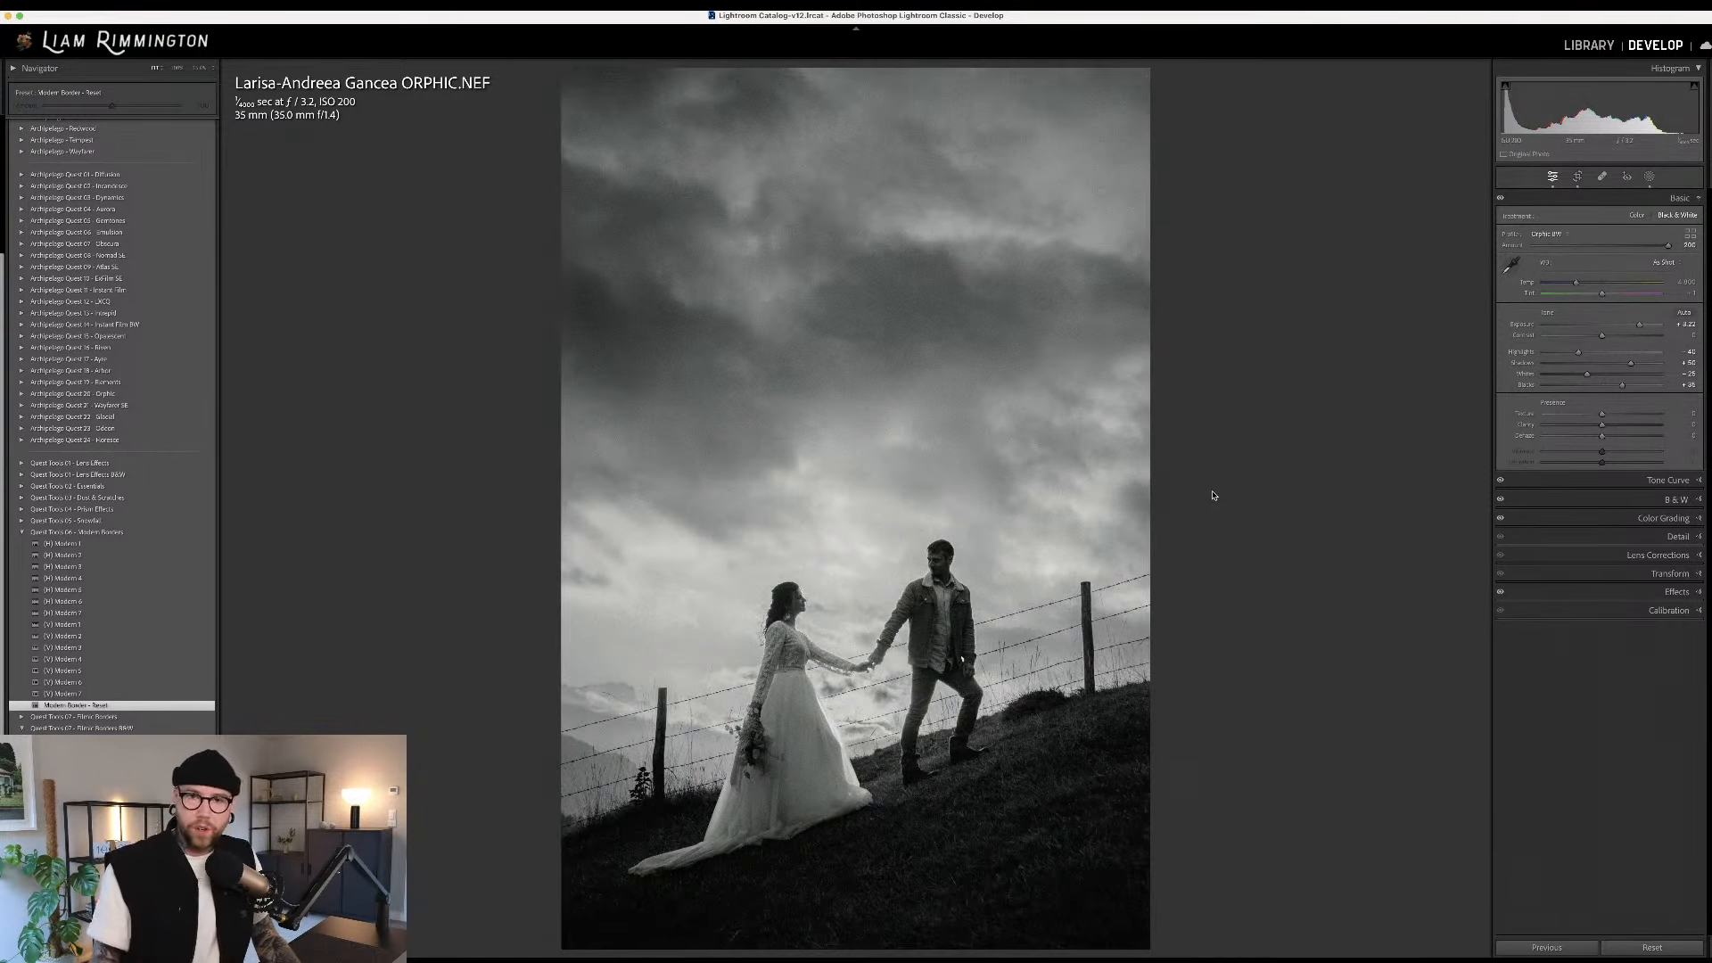
key(backslash)
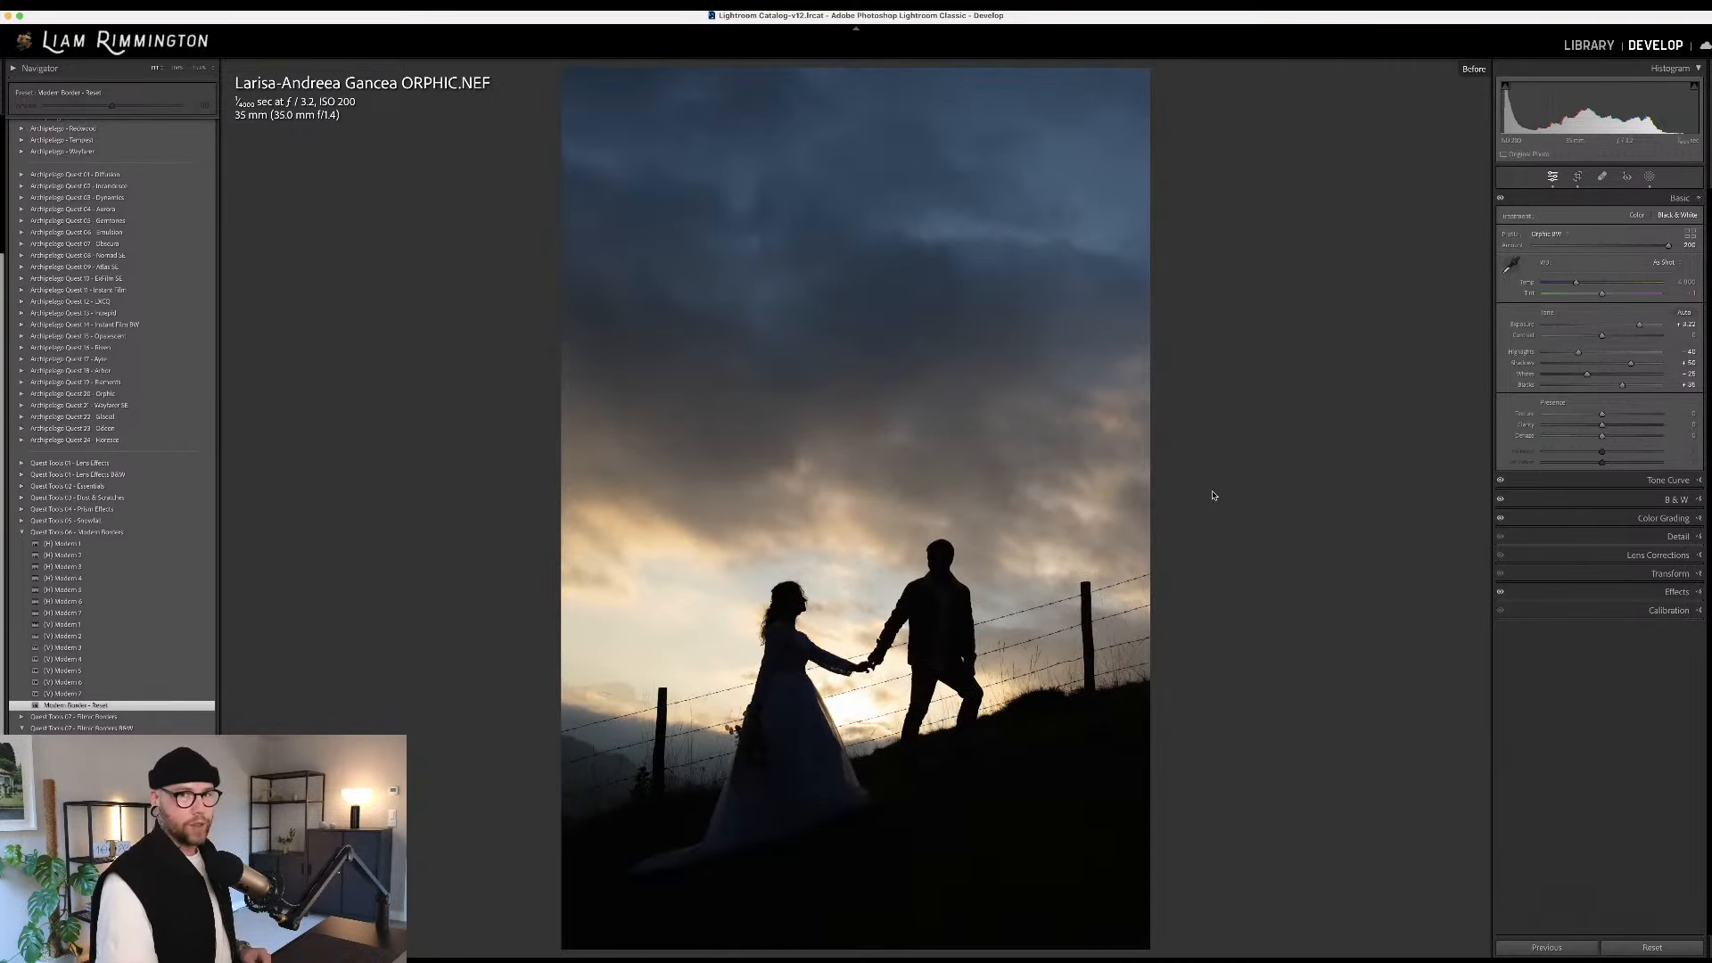
key(backslash)
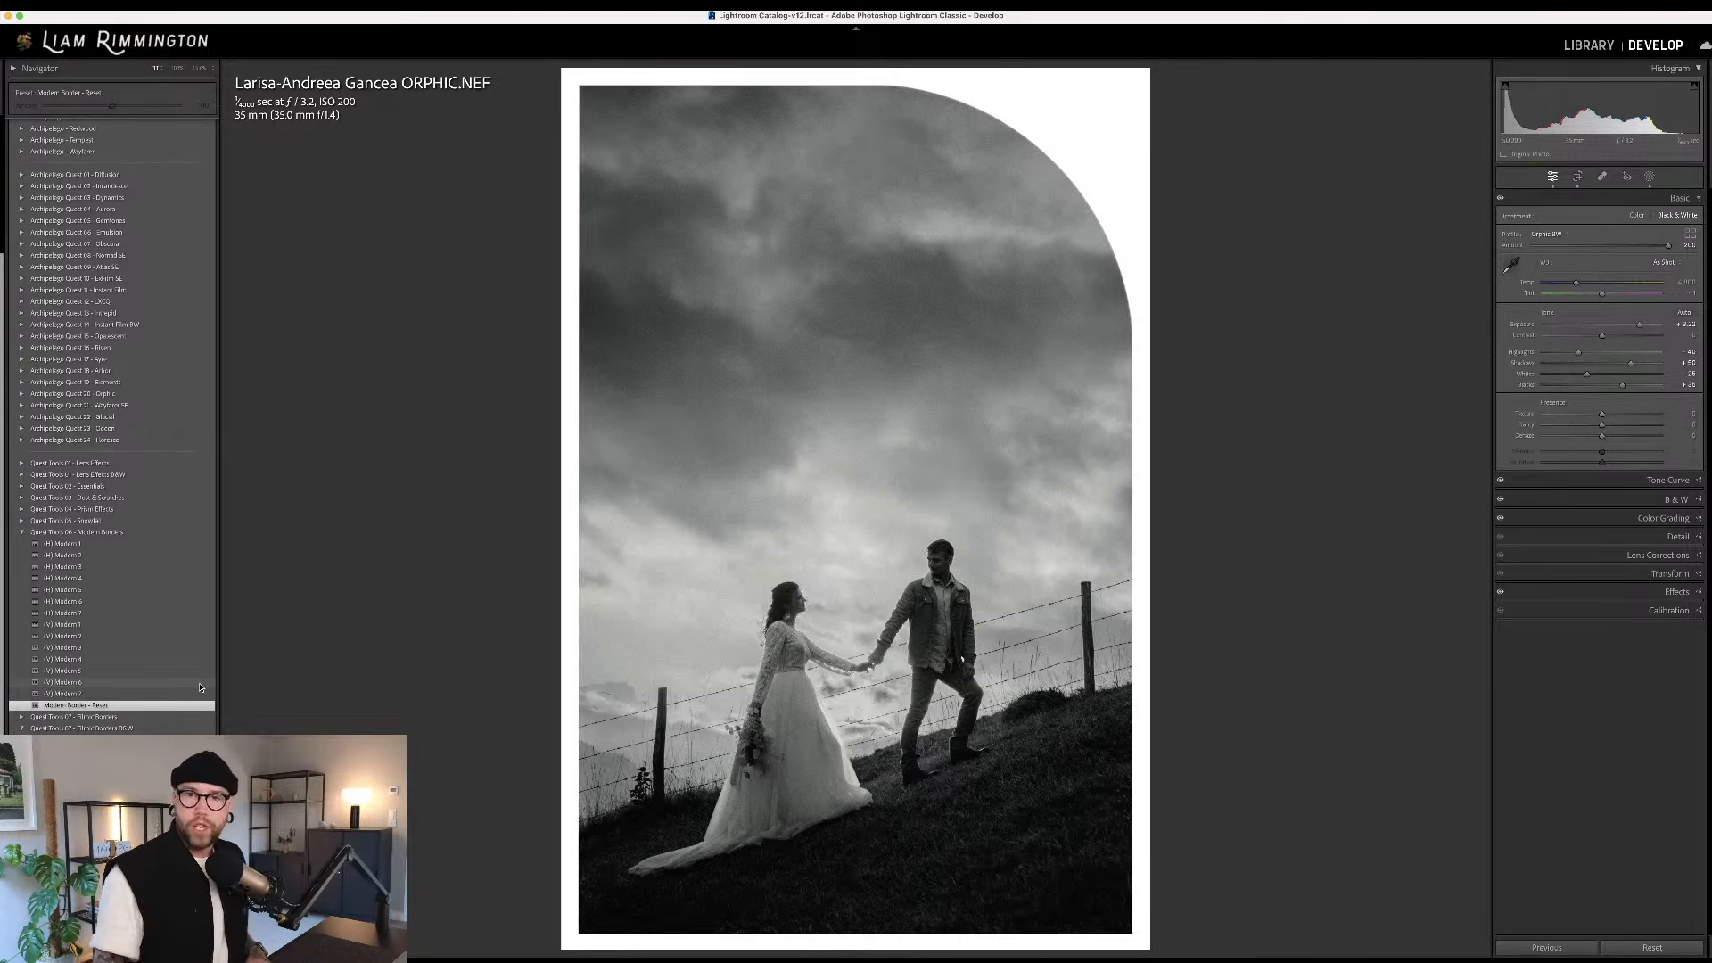
click(201, 683)
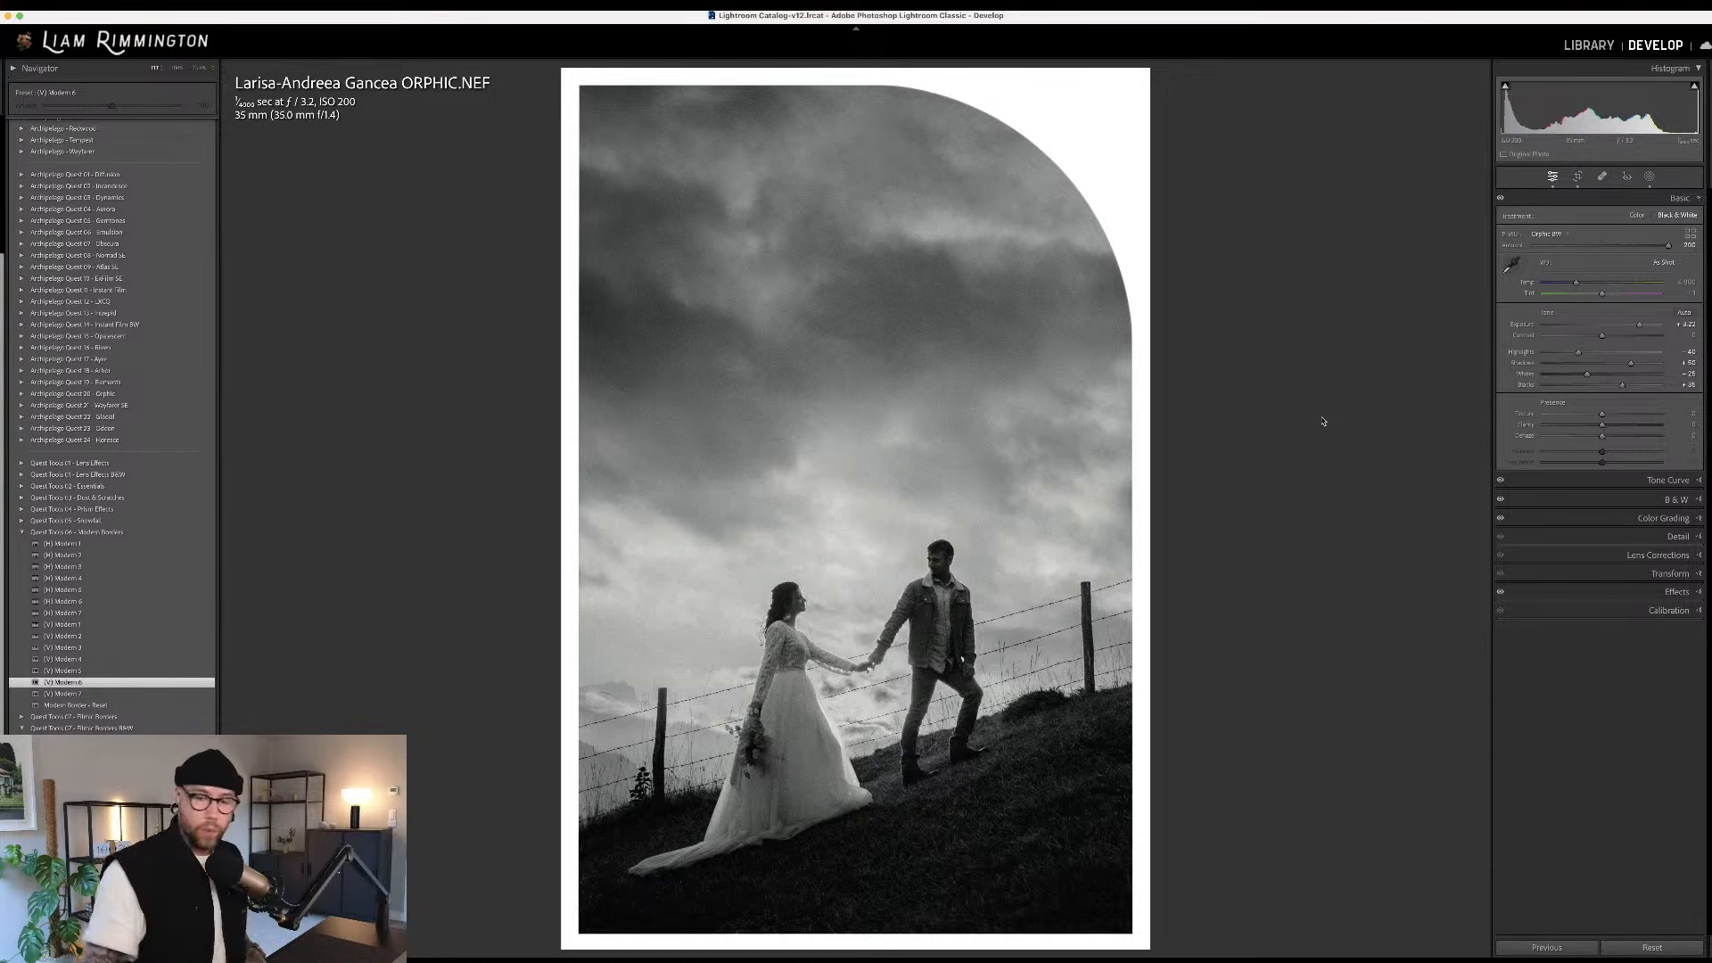
Compare the bordered hillside couple photo with its original in the single before view and the side-by-side view
key(backslash)
key(backslash)
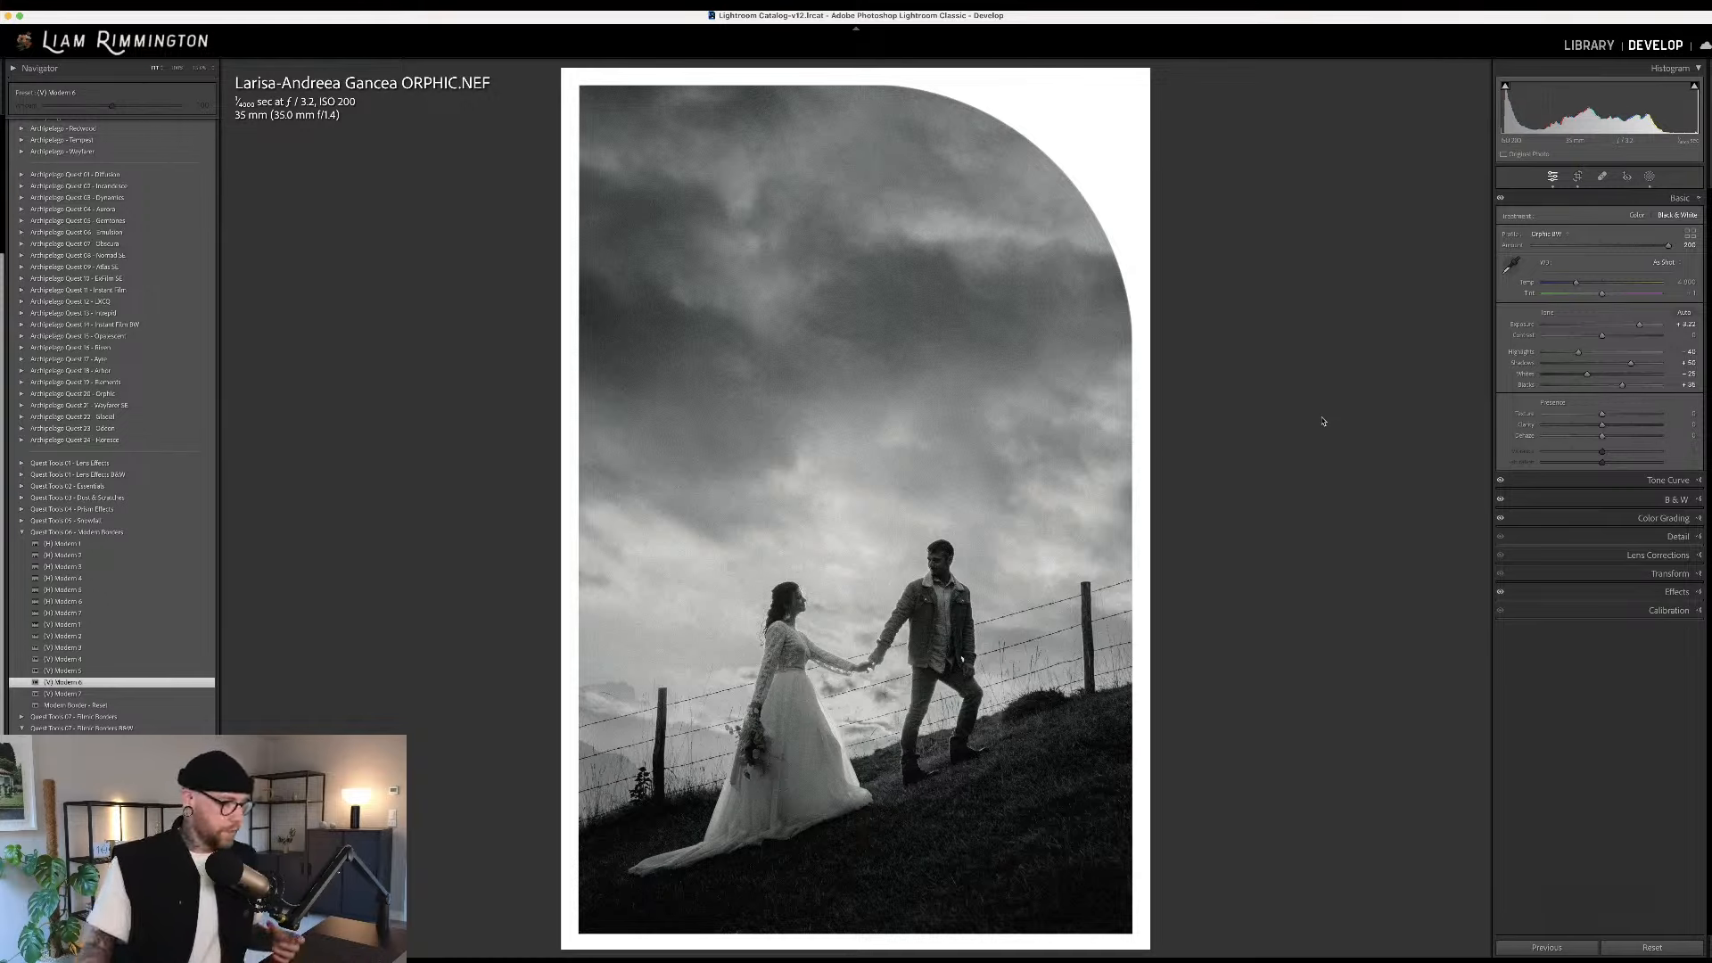
key(y)
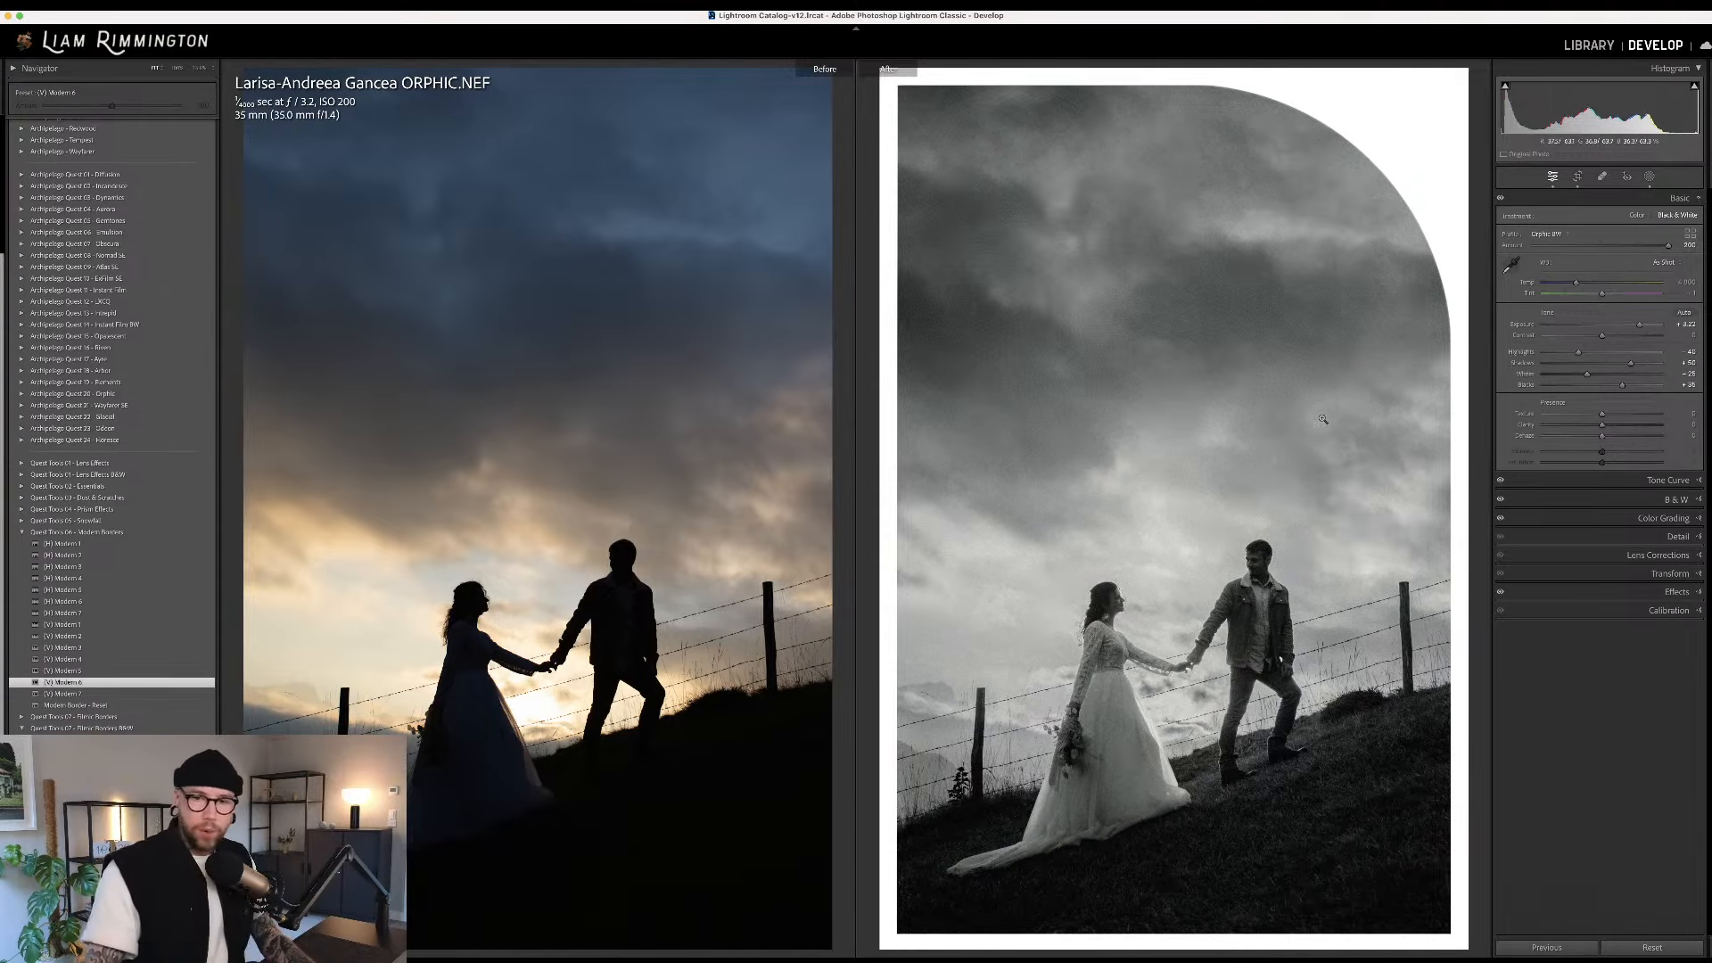
key(y)
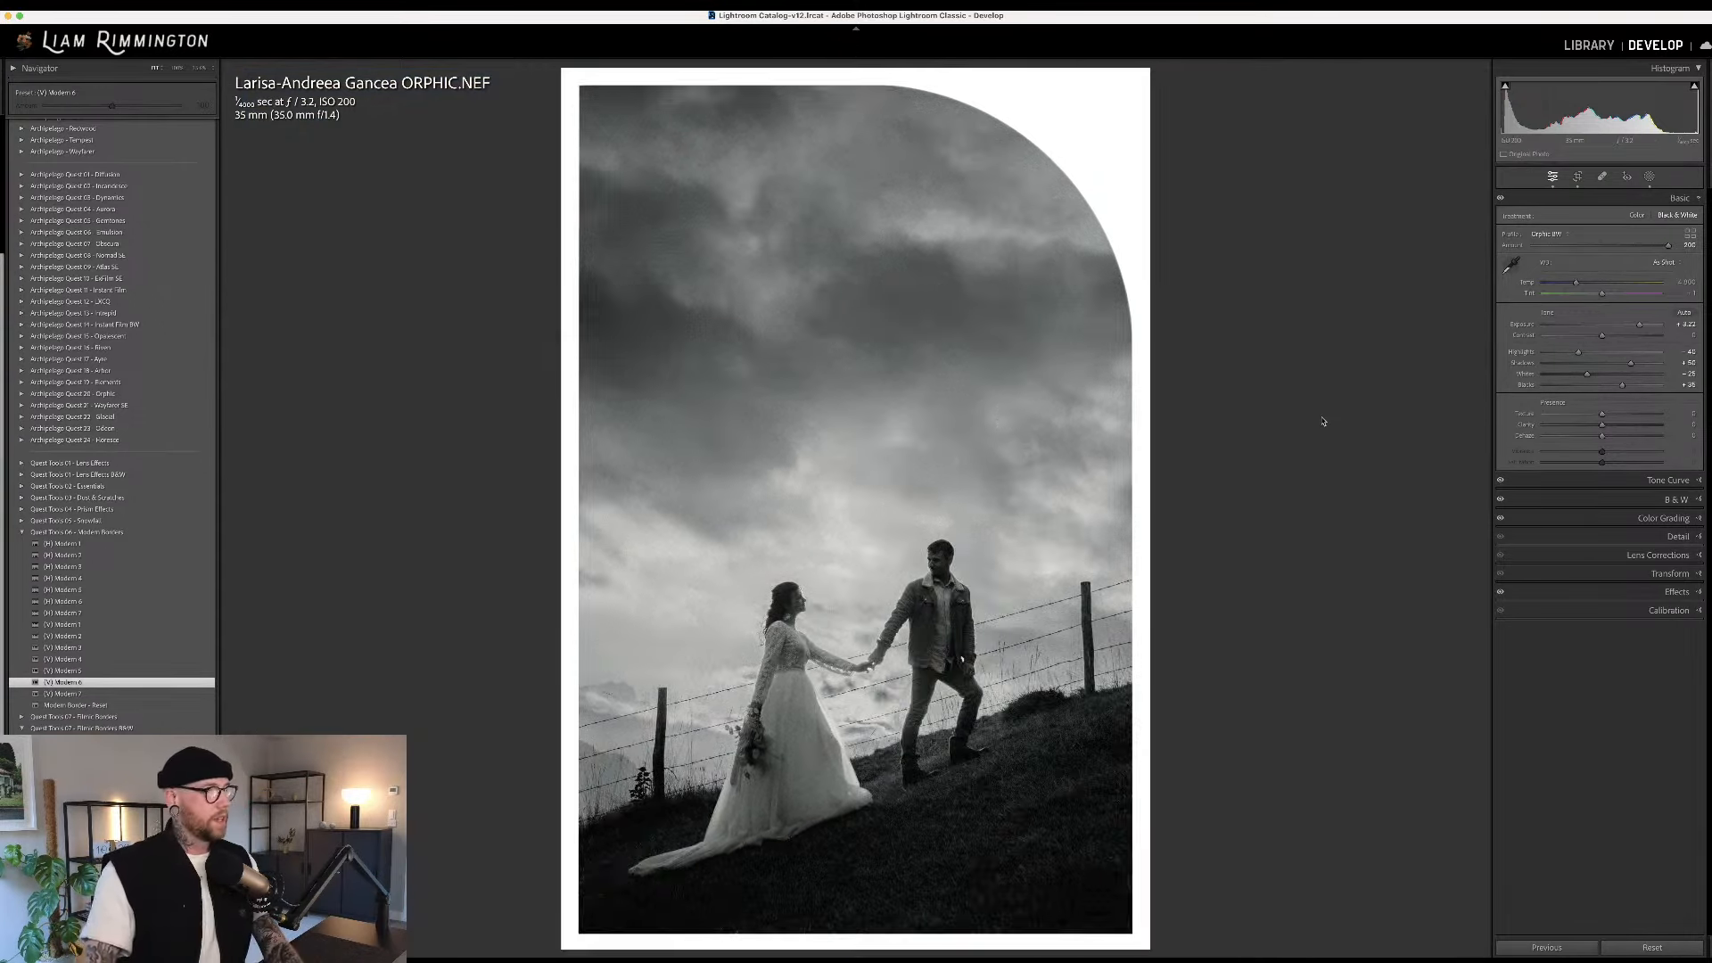
key(backslash)
key(backslash)
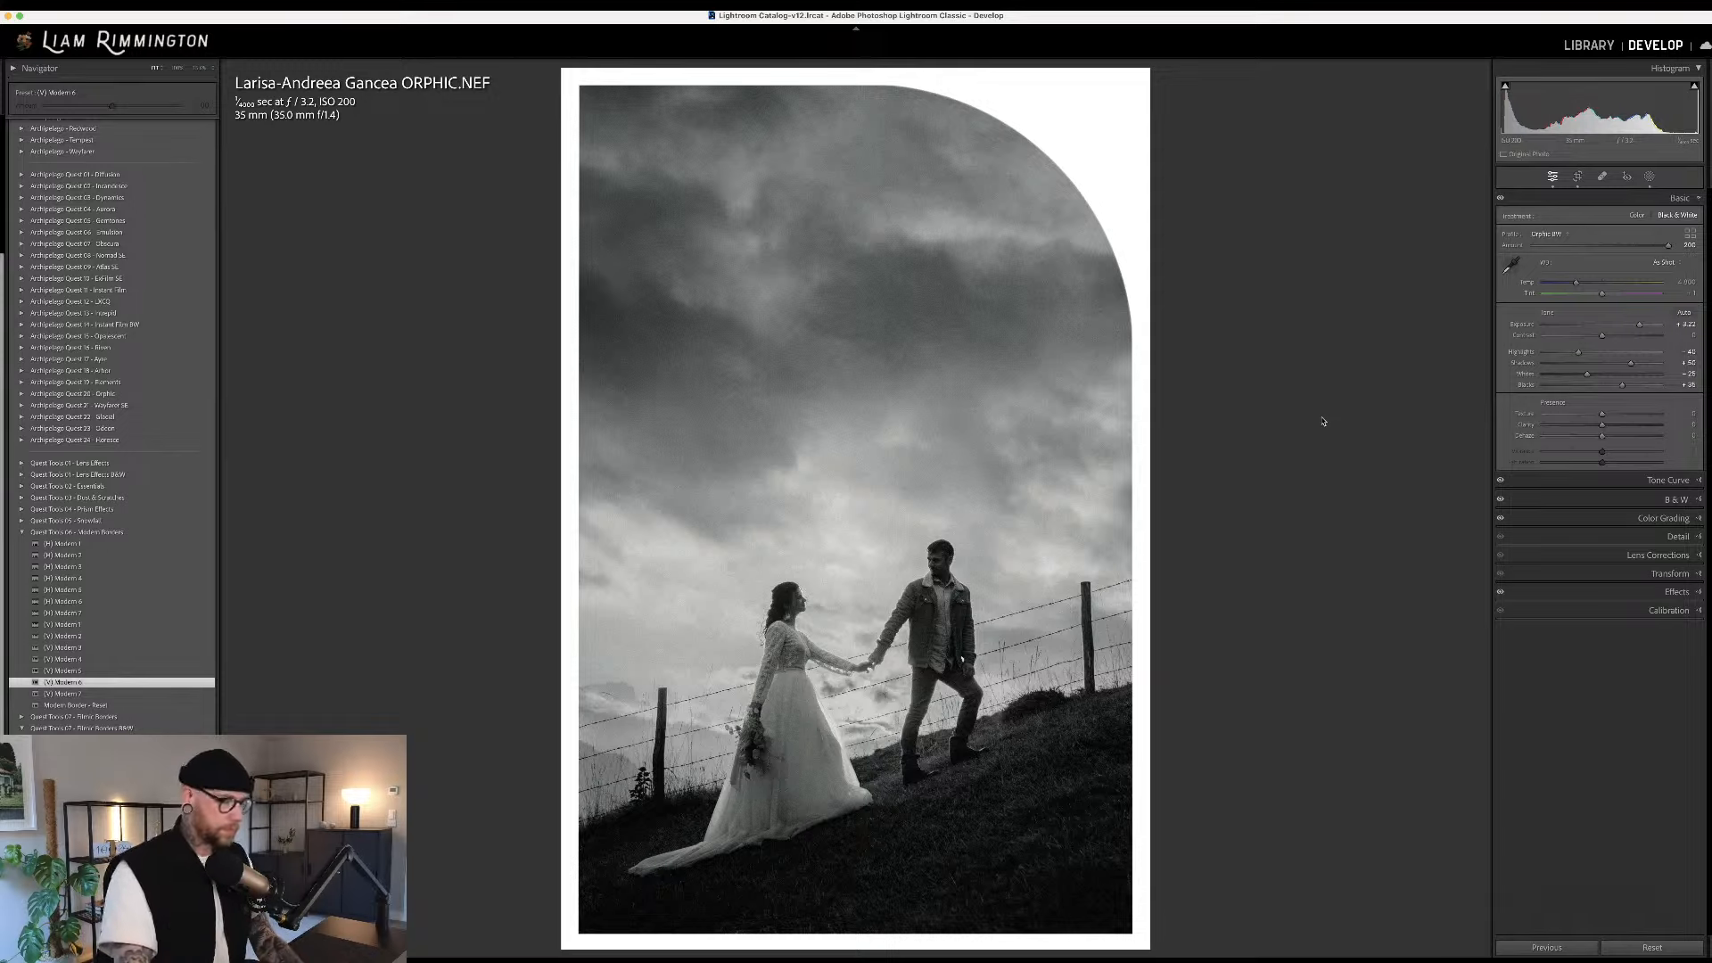
Go to the photo of the woman in white against the rock and apply the [H] Modern 7 border preset
key(Right)
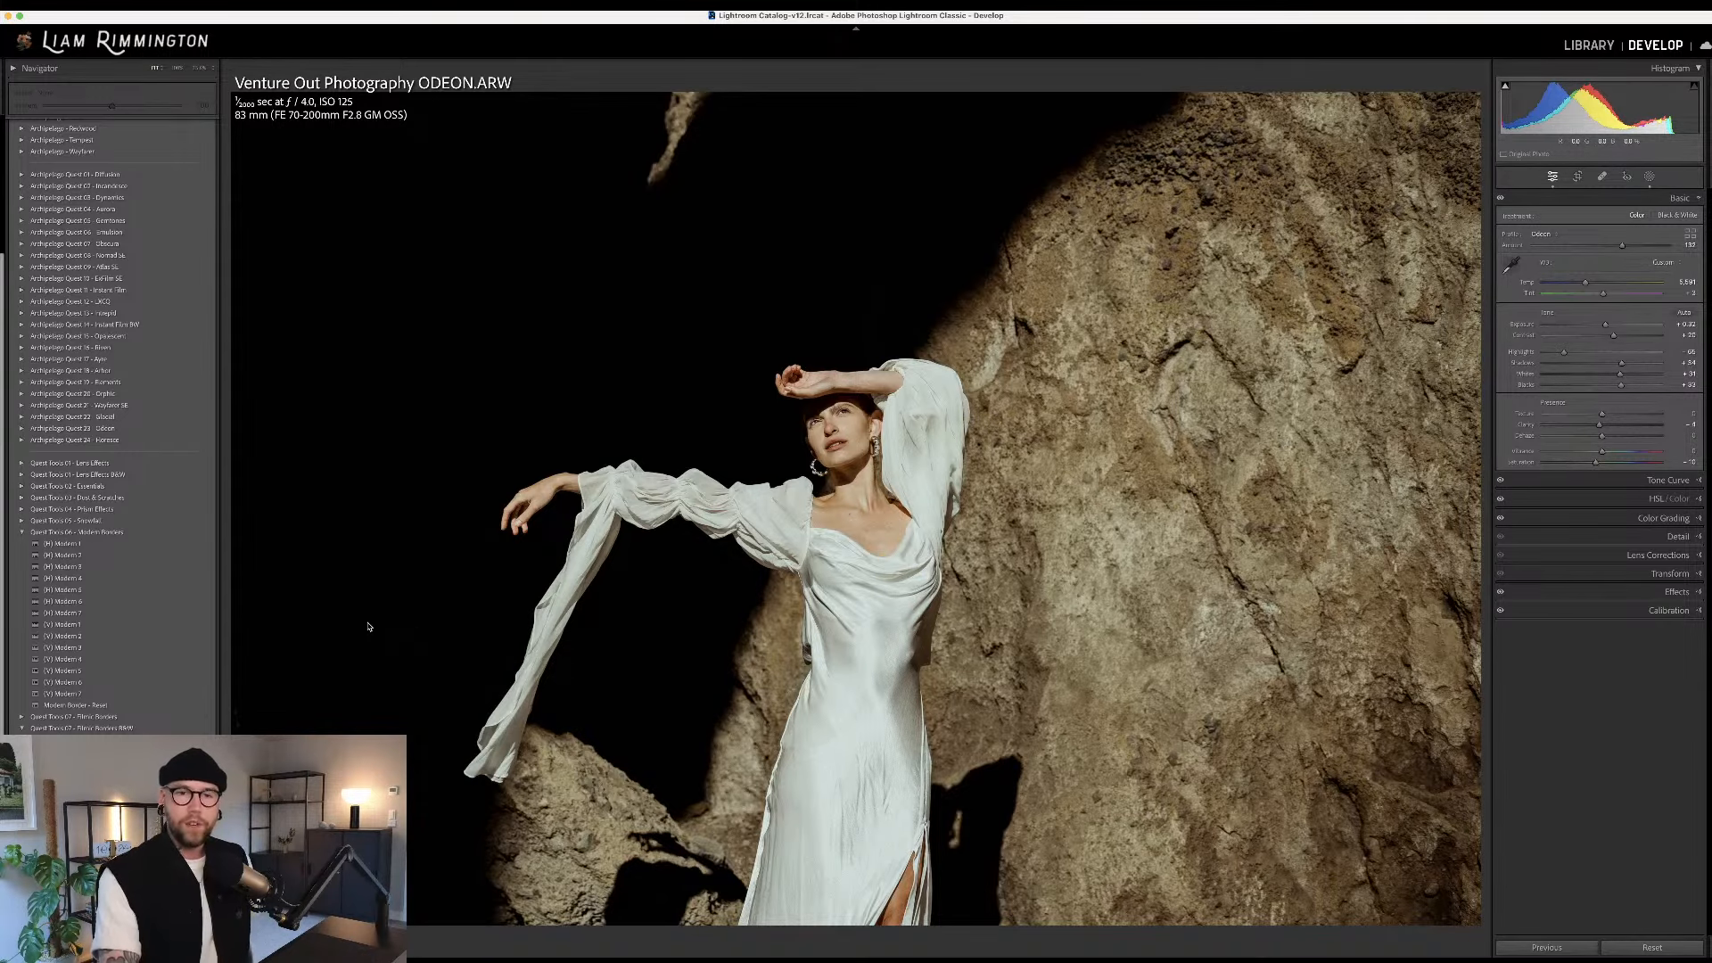
click(206, 614)
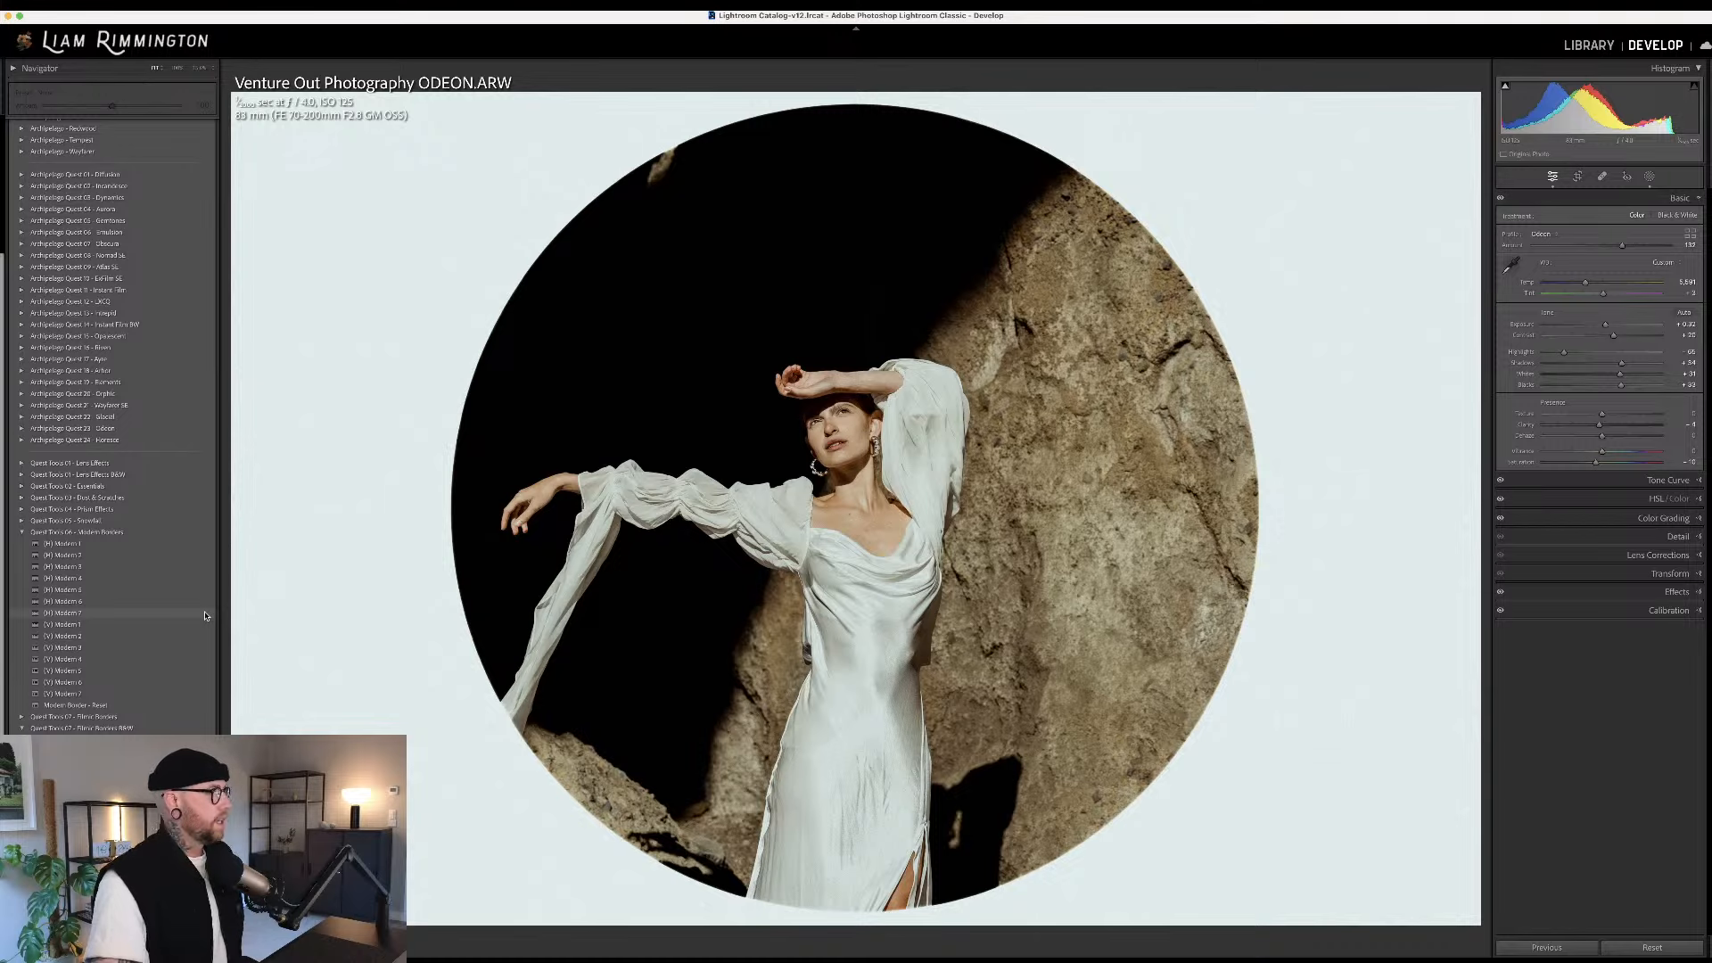
click(205, 614)
Shrink the Modern 7 mask's circular radial gradient and reposition it around the woman, slightly left of and below the photo's center
click(1651, 177)
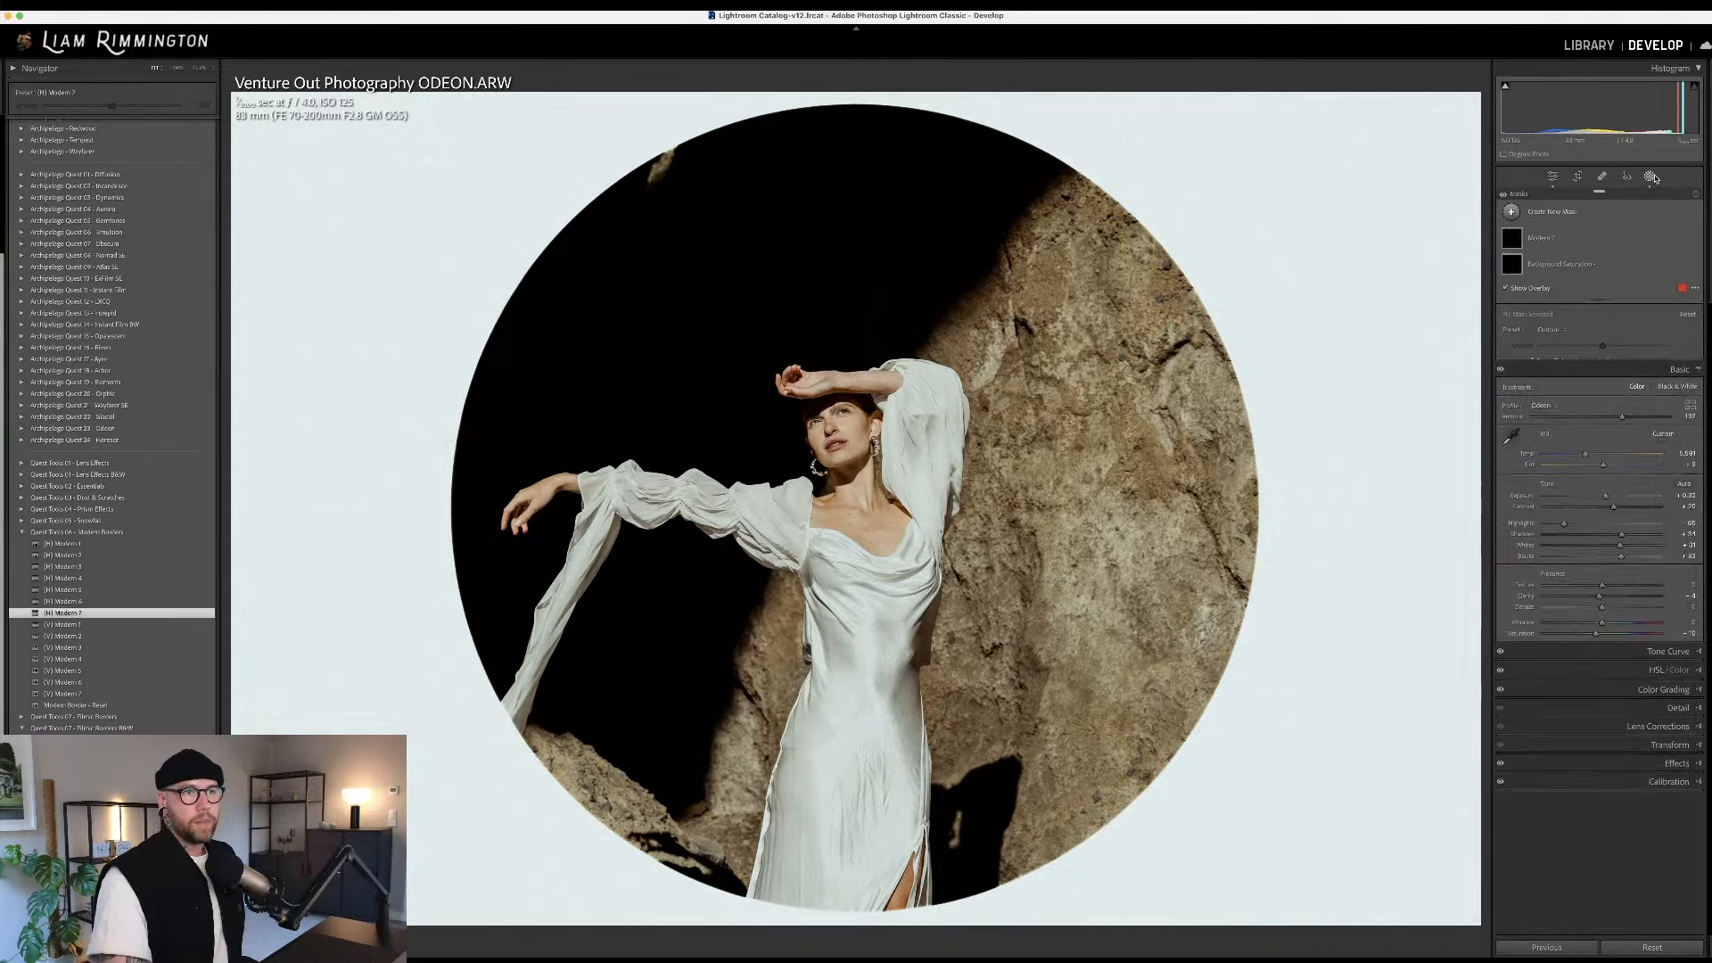
click(1541, 238)
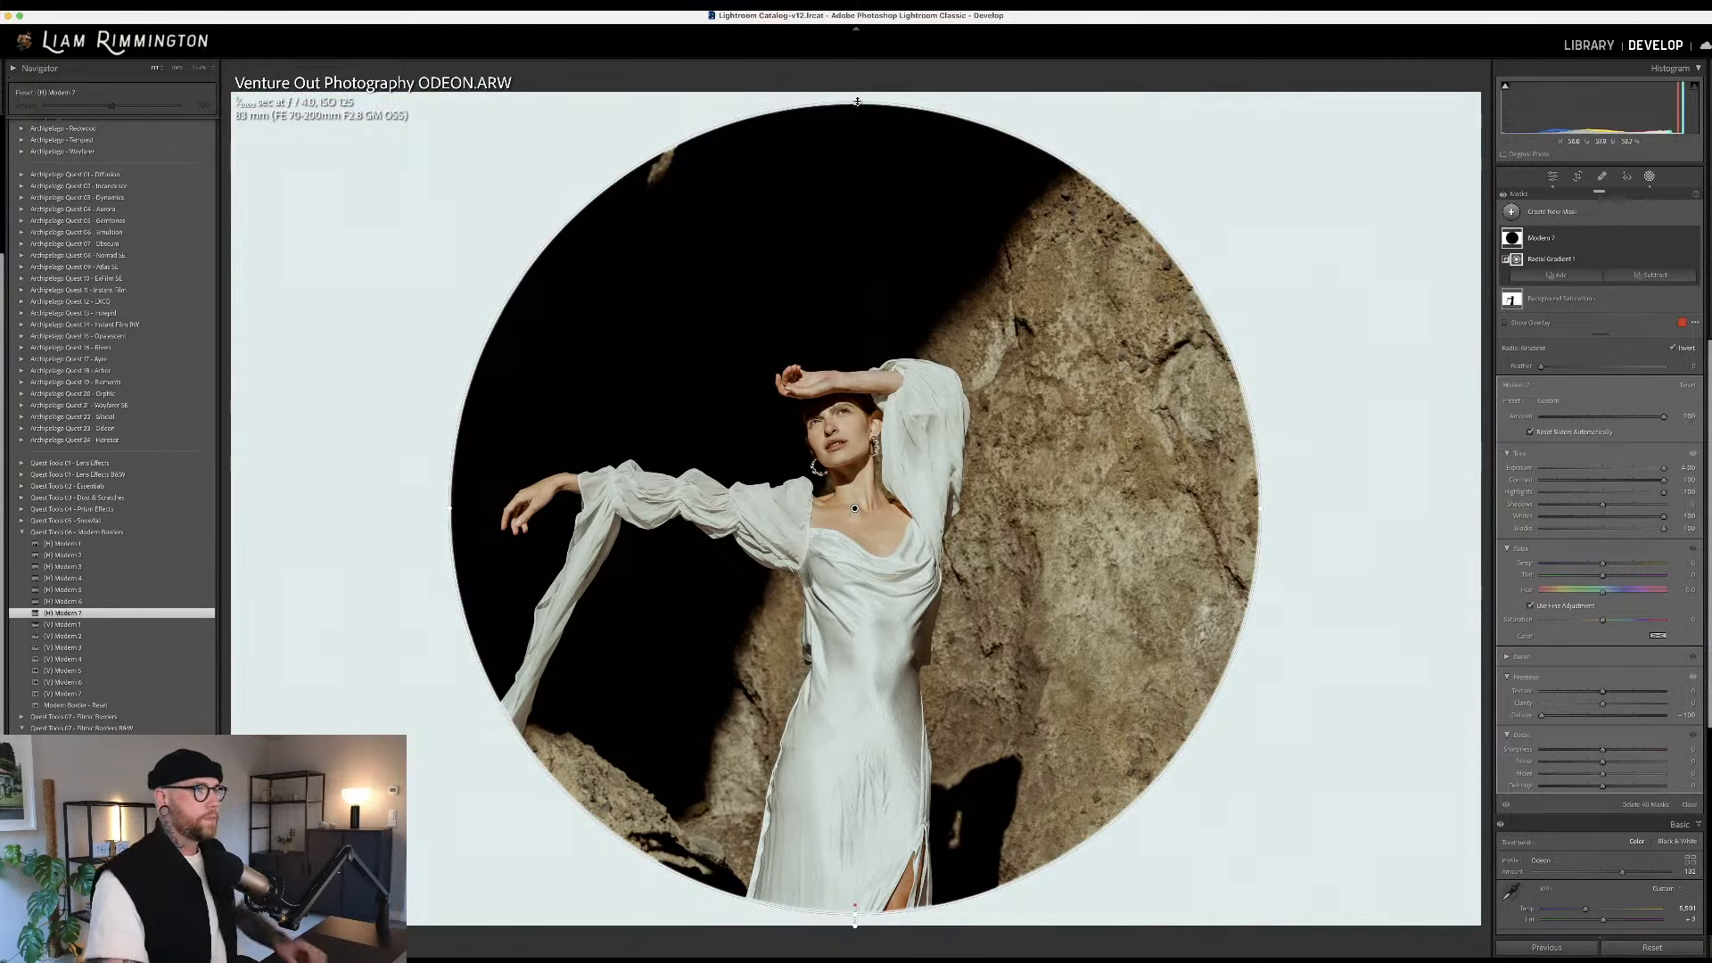
drag(857, 101, 854, 153)
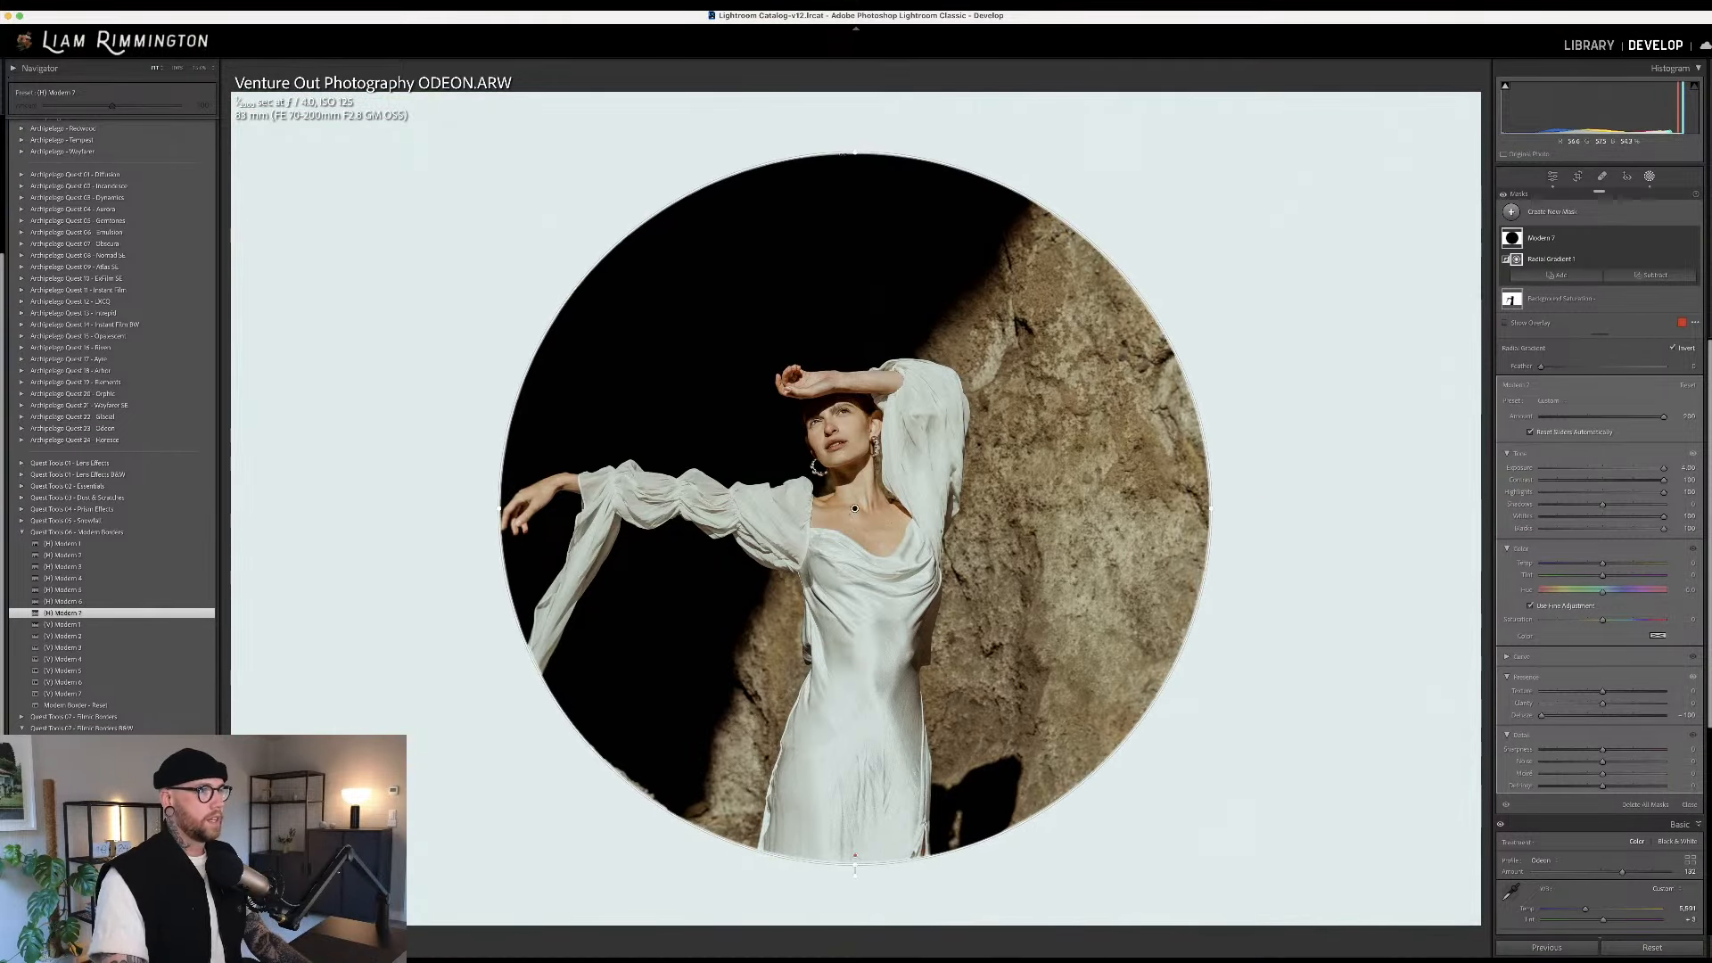
drag(905, 464, 849, 475)
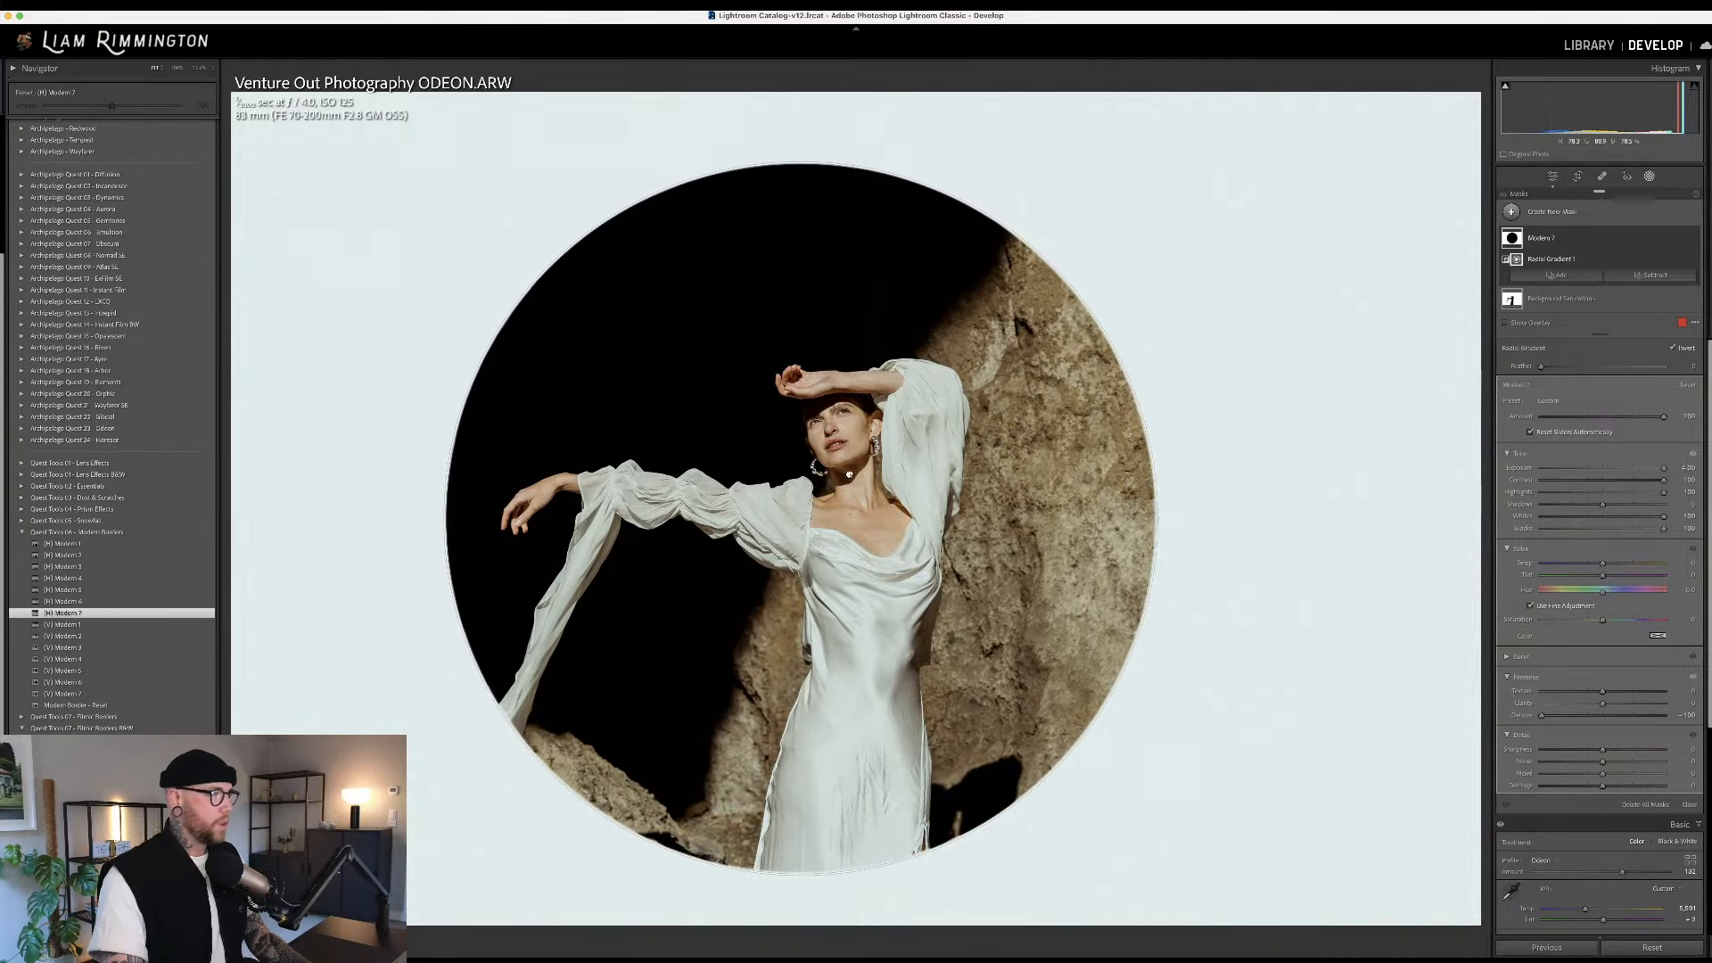
drag(802, 166, 799, 191)
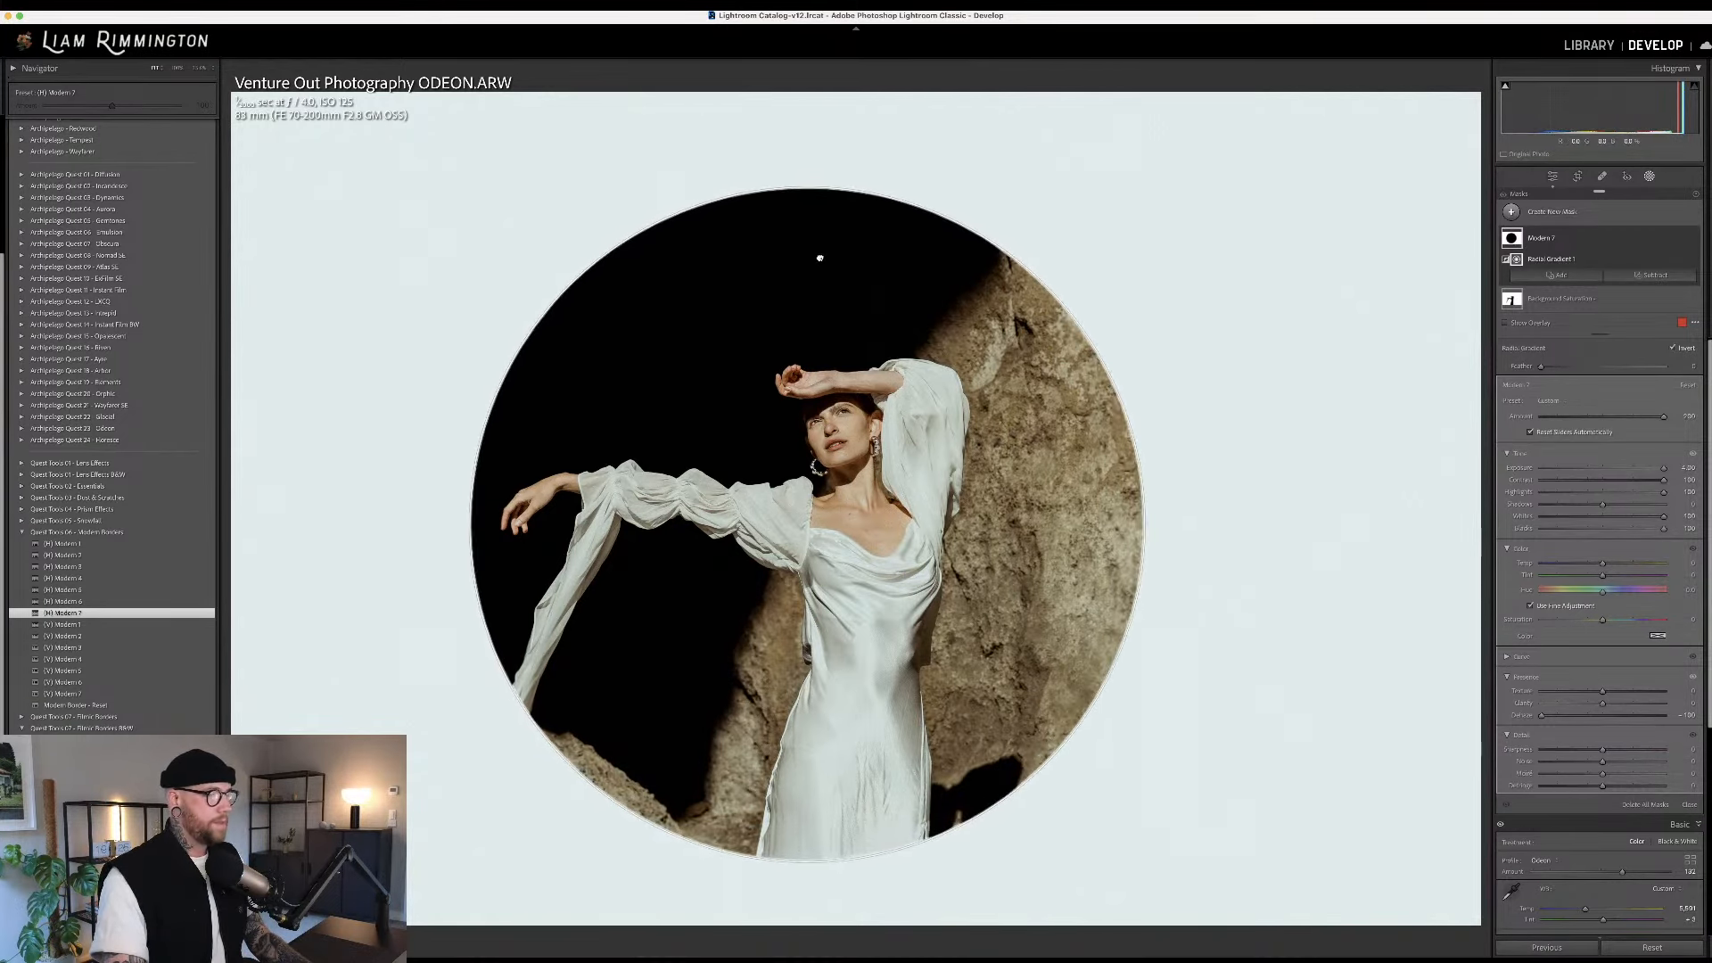
drag(891, 268, 889, 299)
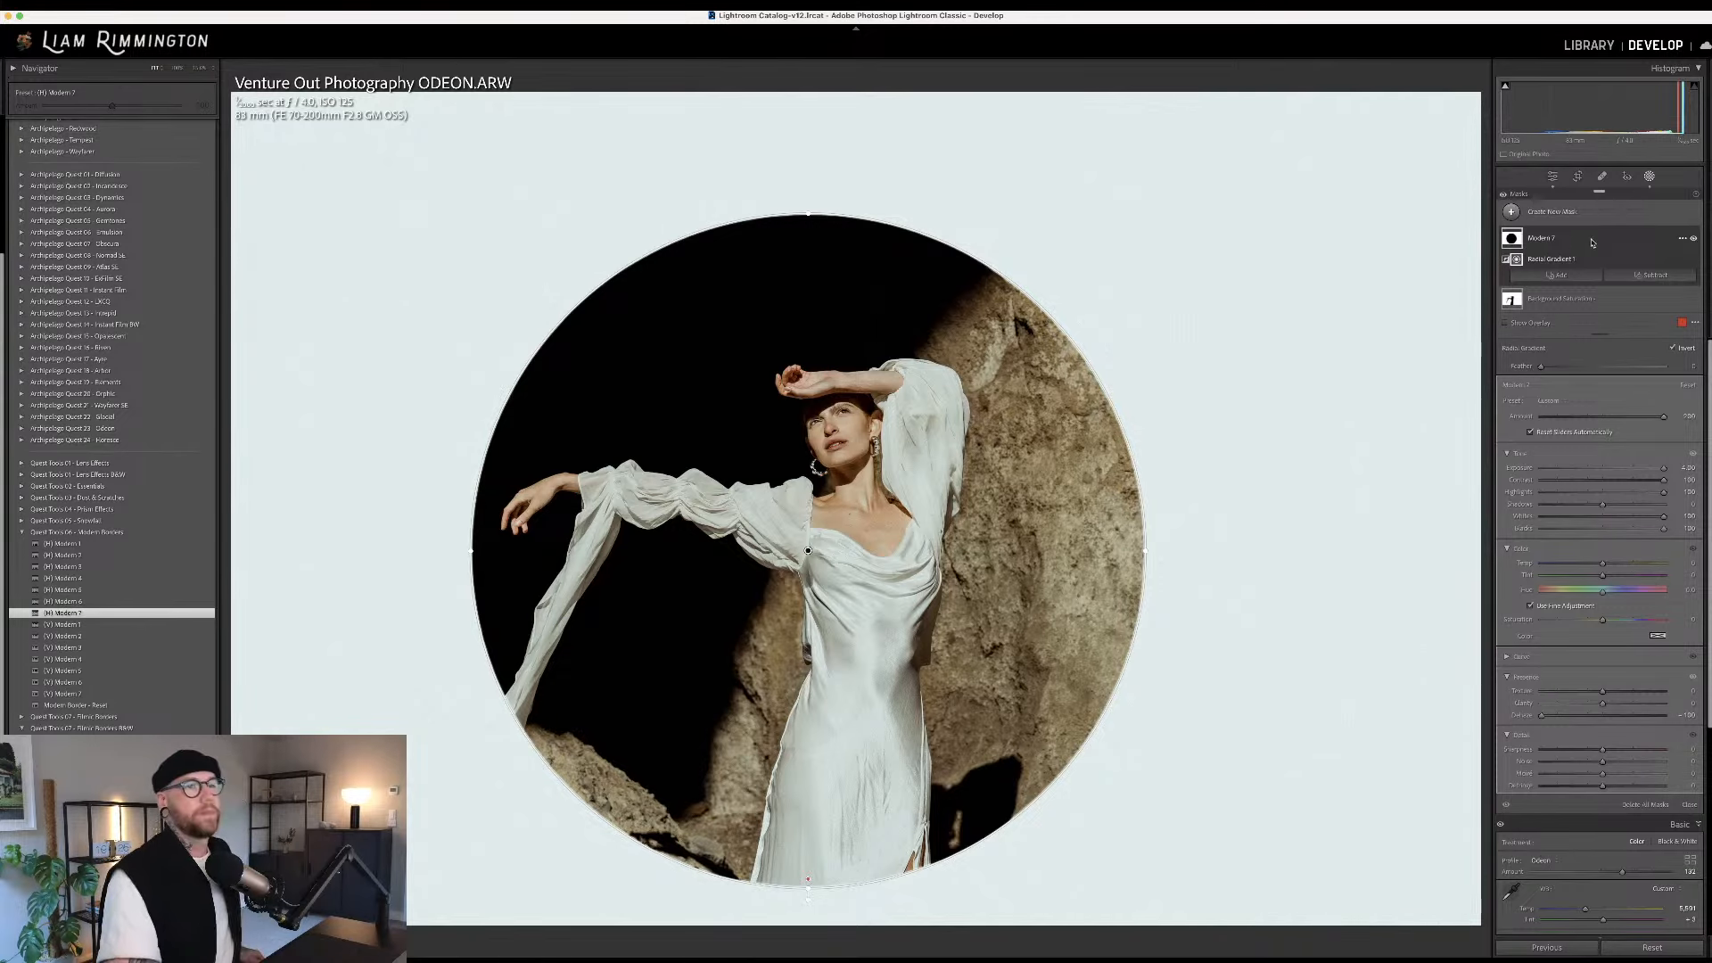
Subtract the entire detected person from the Modern 7 mask so her sleeve and dress extend over the border
click(1655, 278)
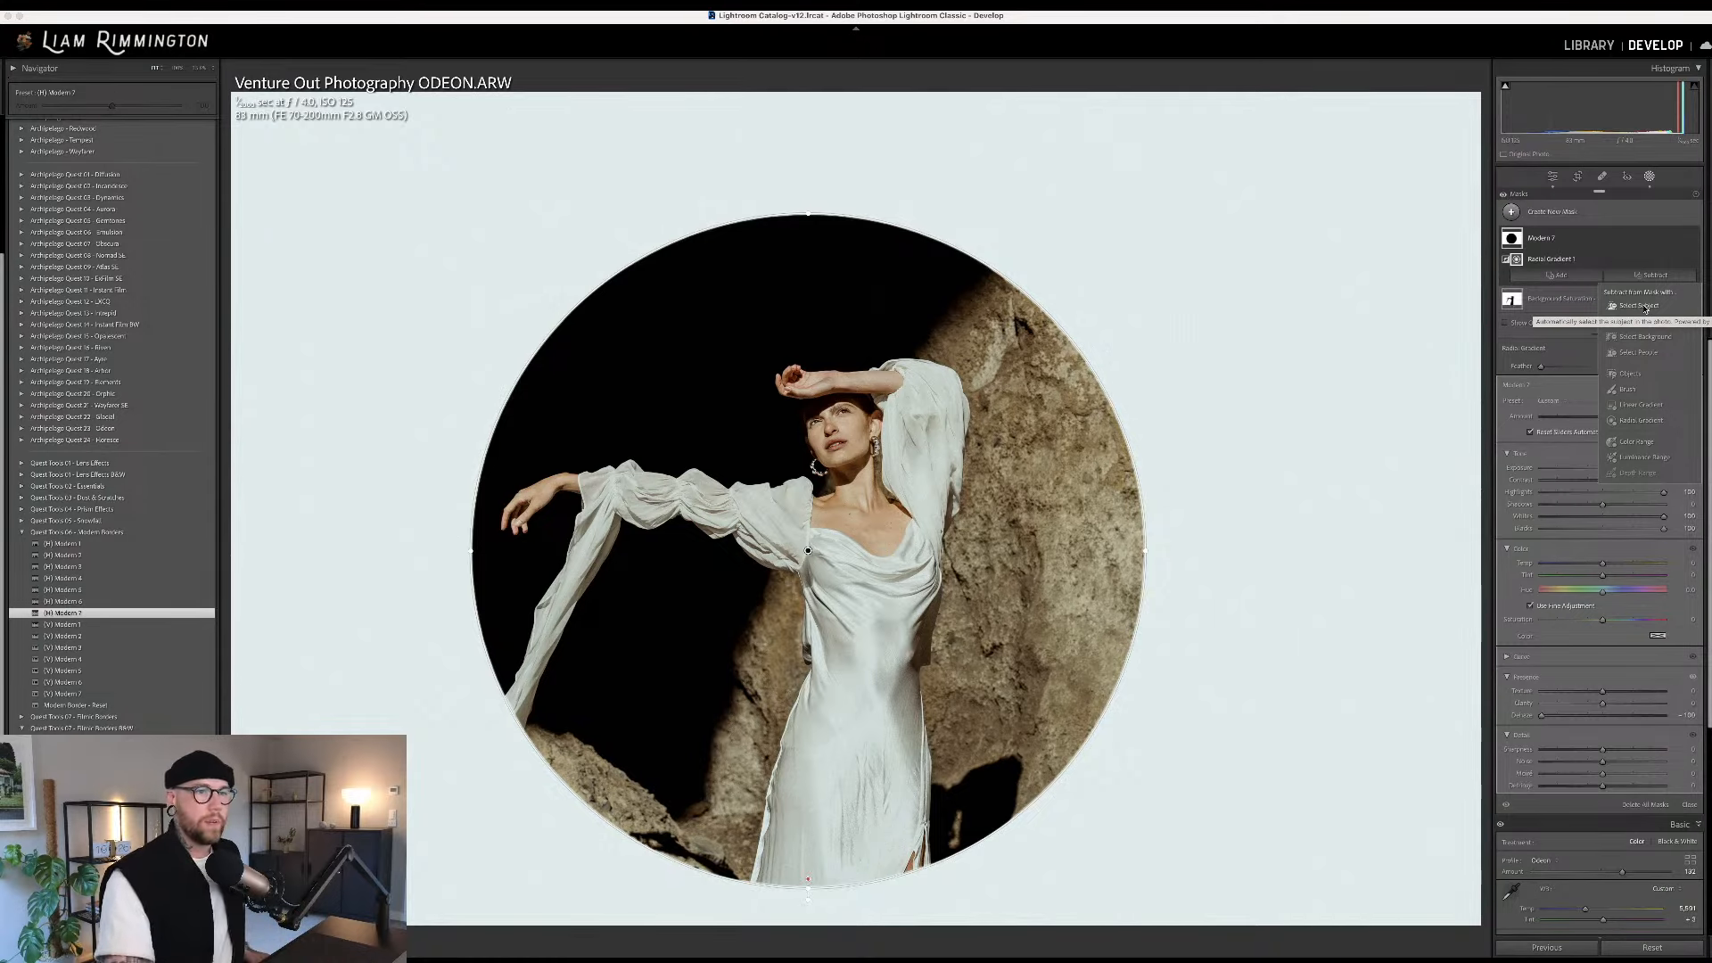
click(1638, 353)
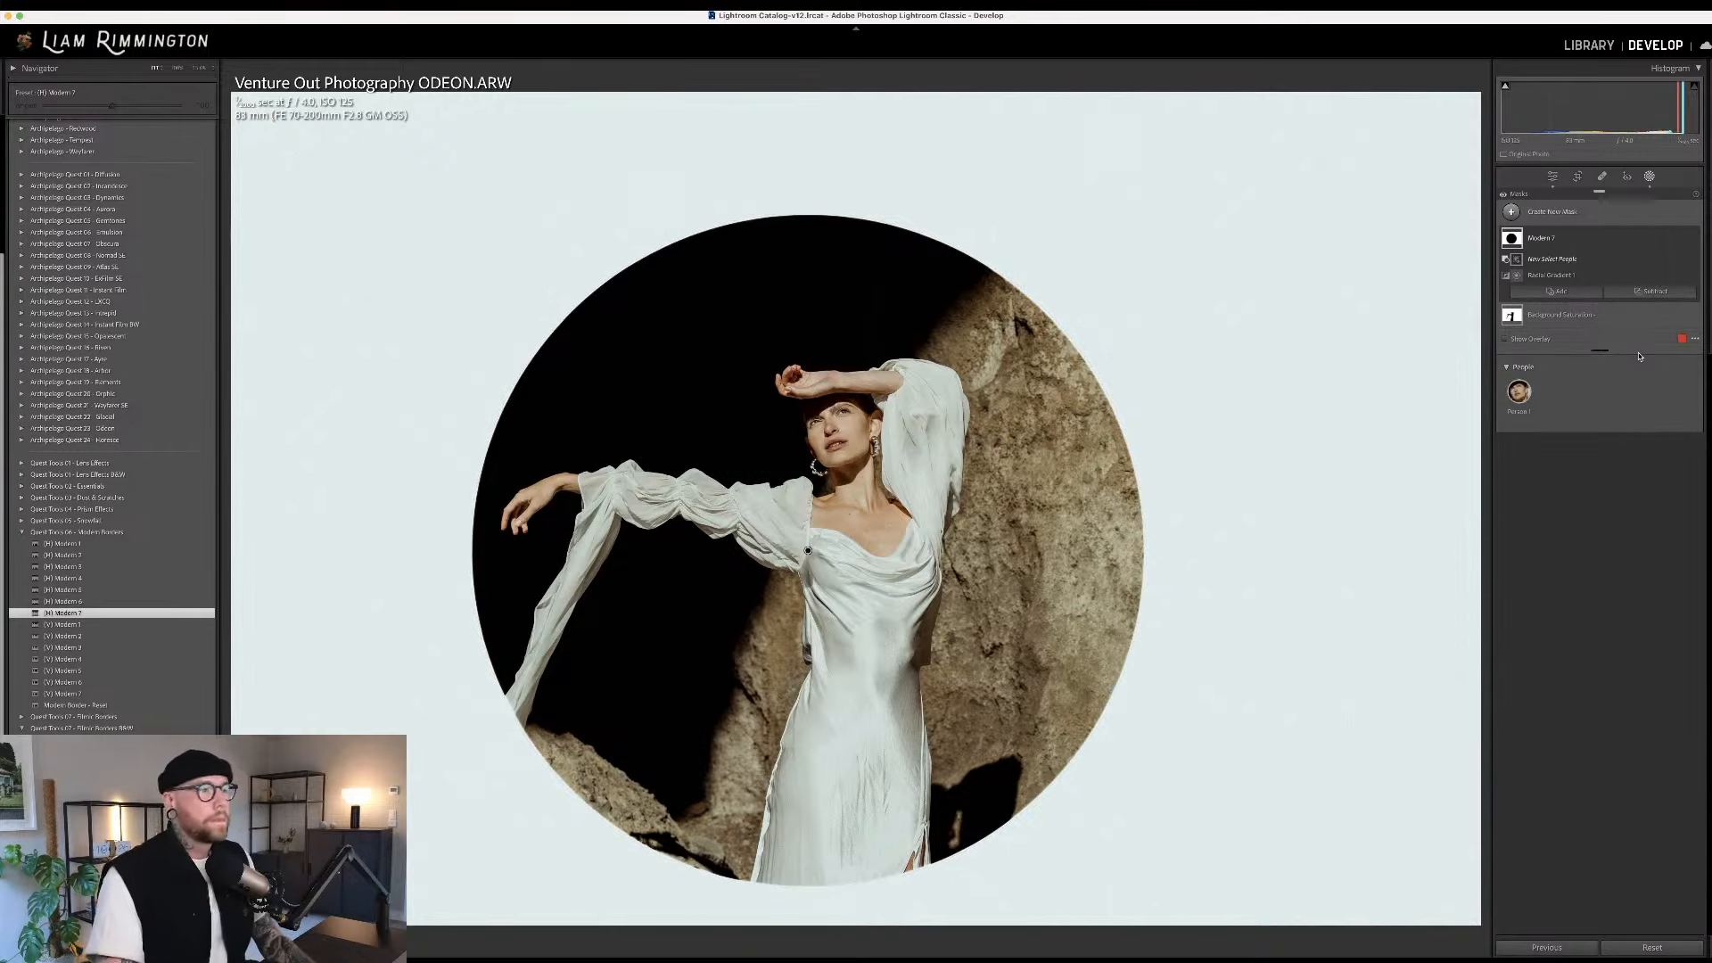
click(1519, 392)
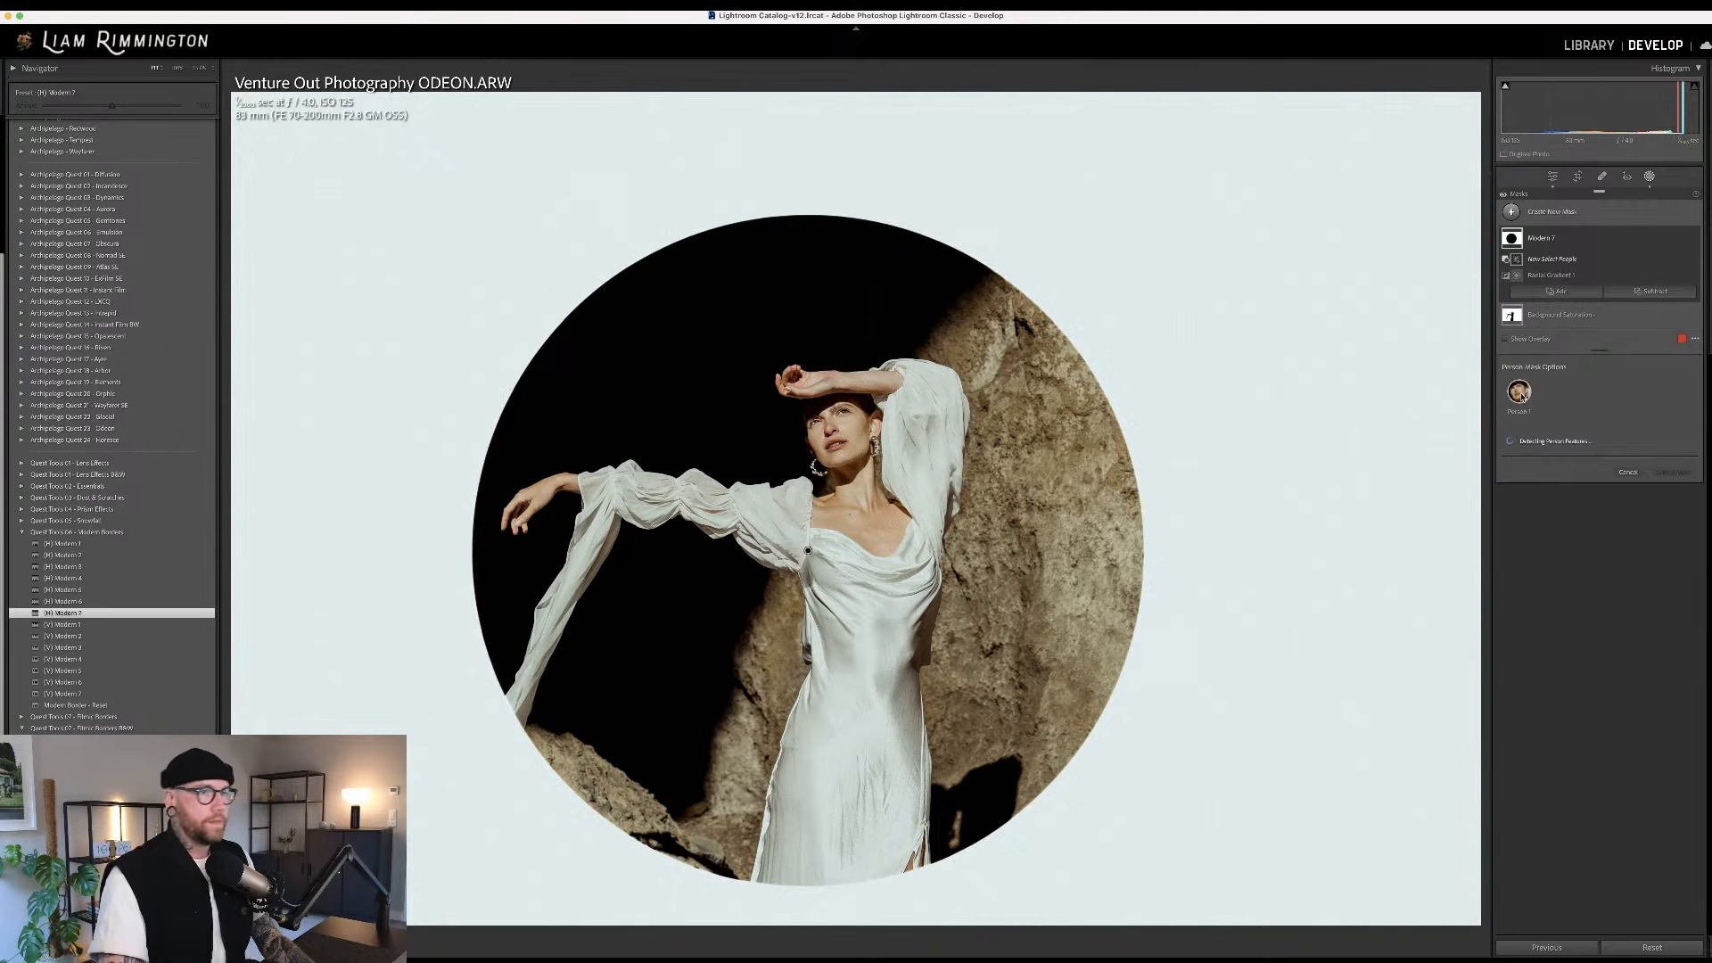
click(1515, 440)
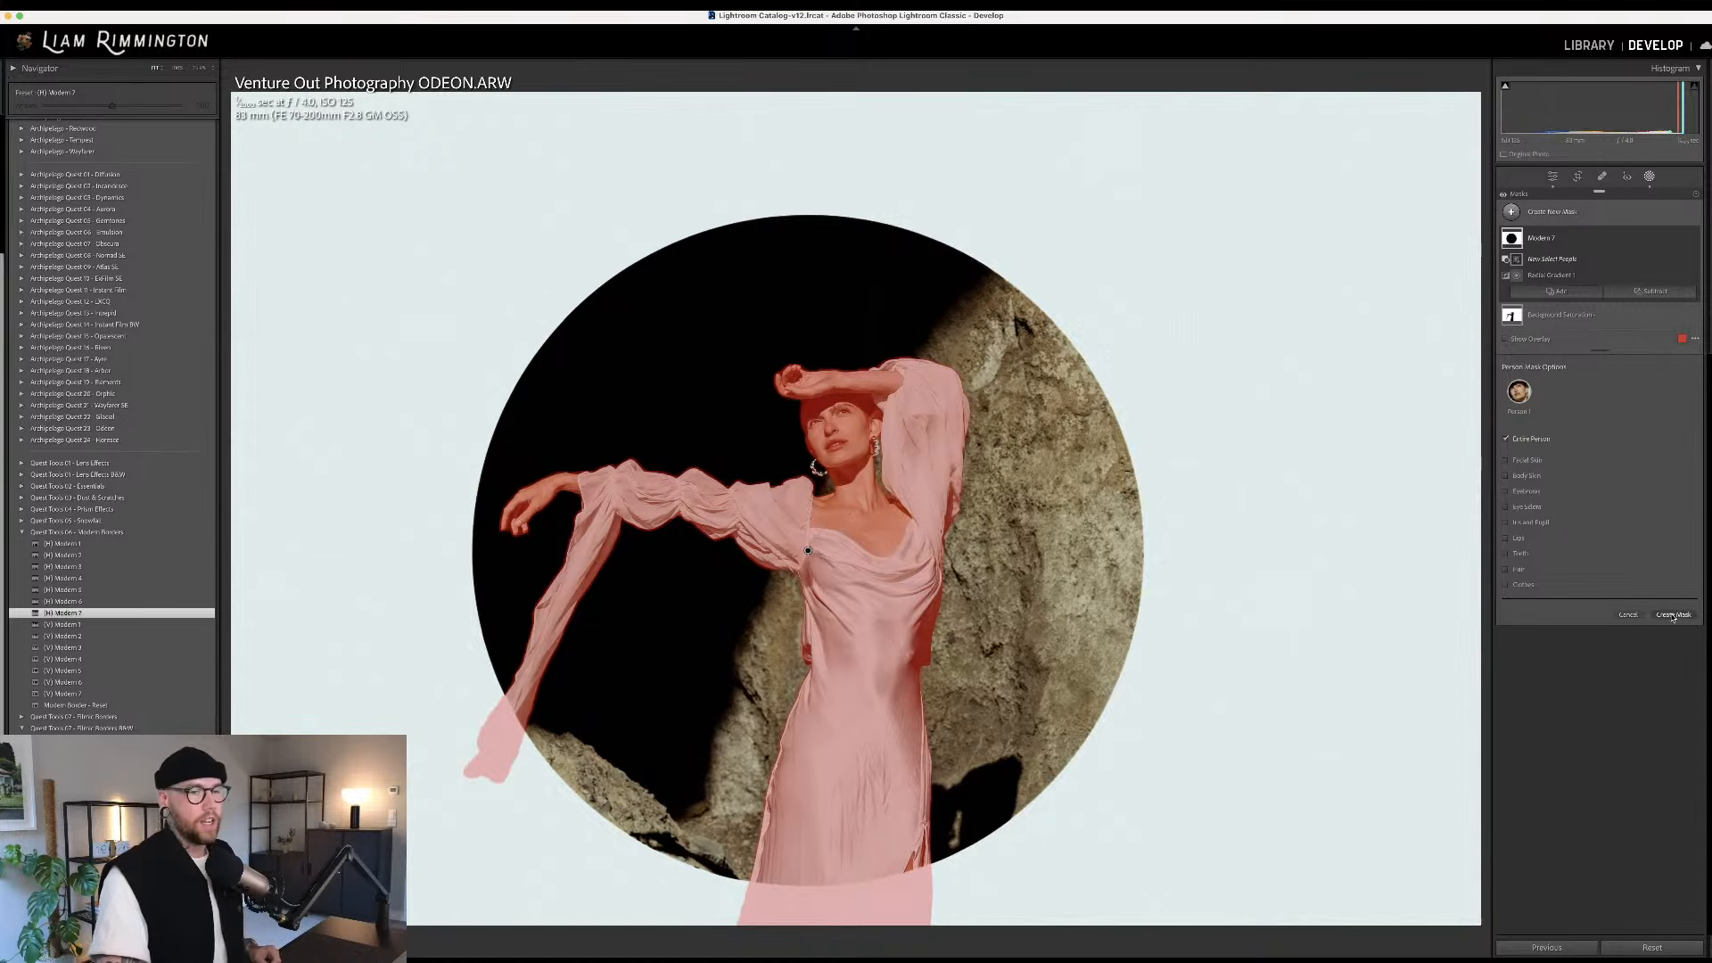
click(1674, 615)
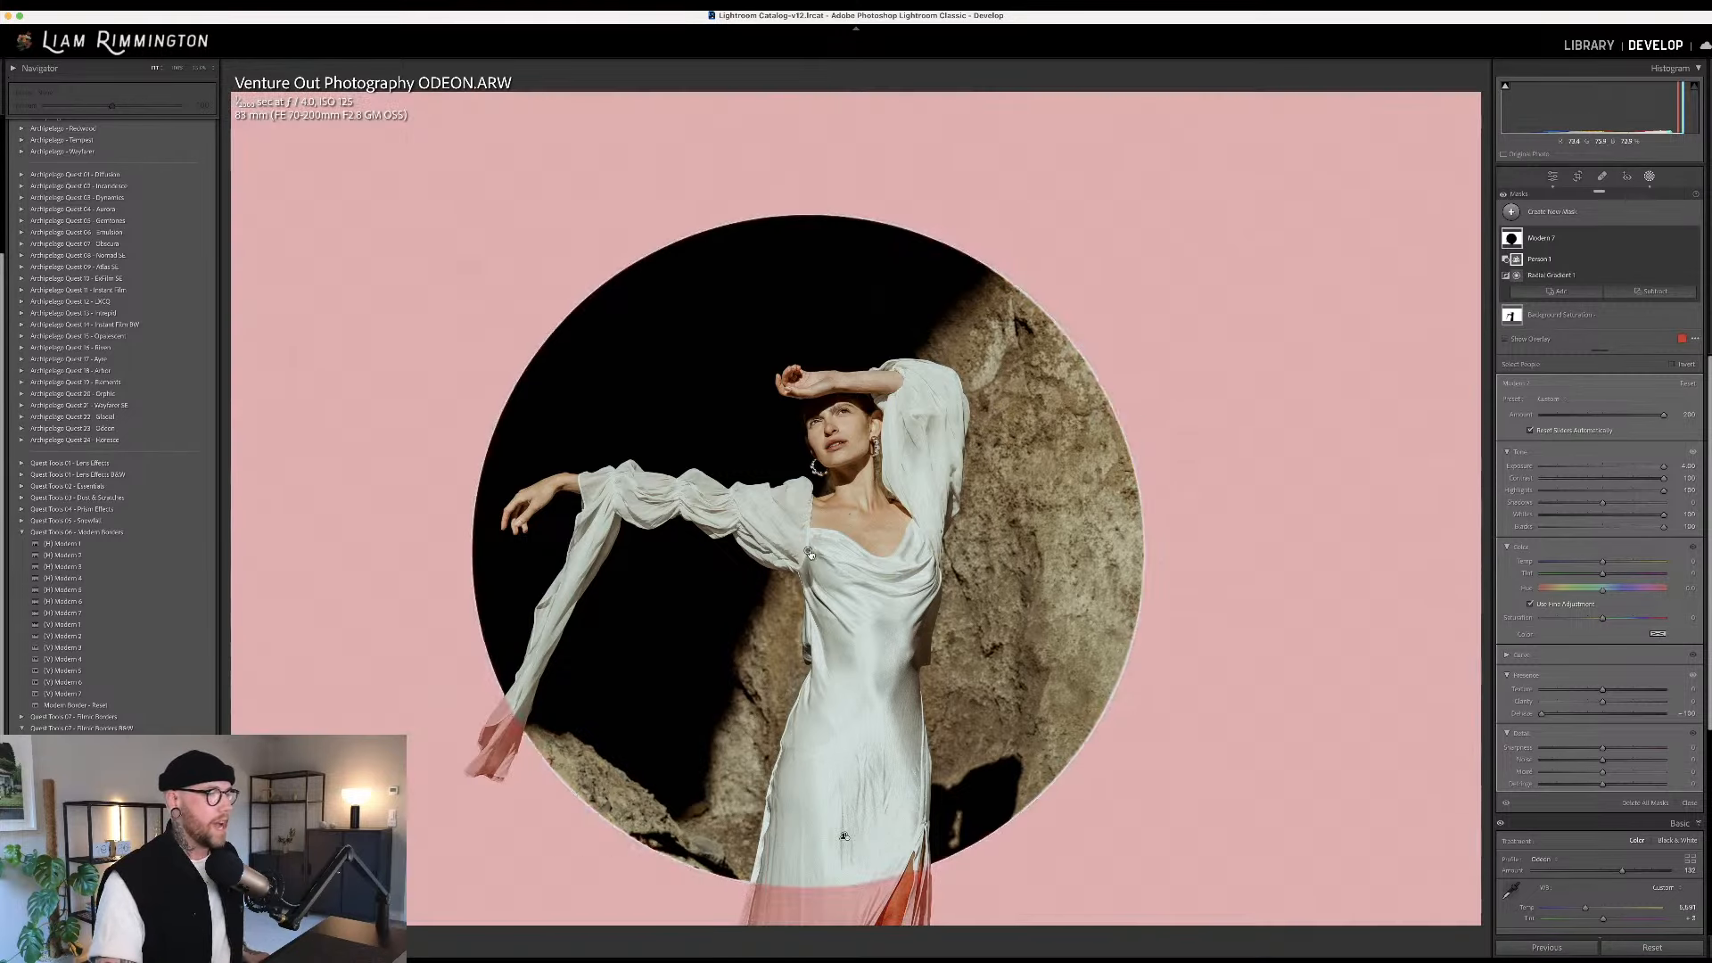
Try several positions for the mask's radial gradient, settle the circle back around the woman, and close the masking tools
click(808, 551)
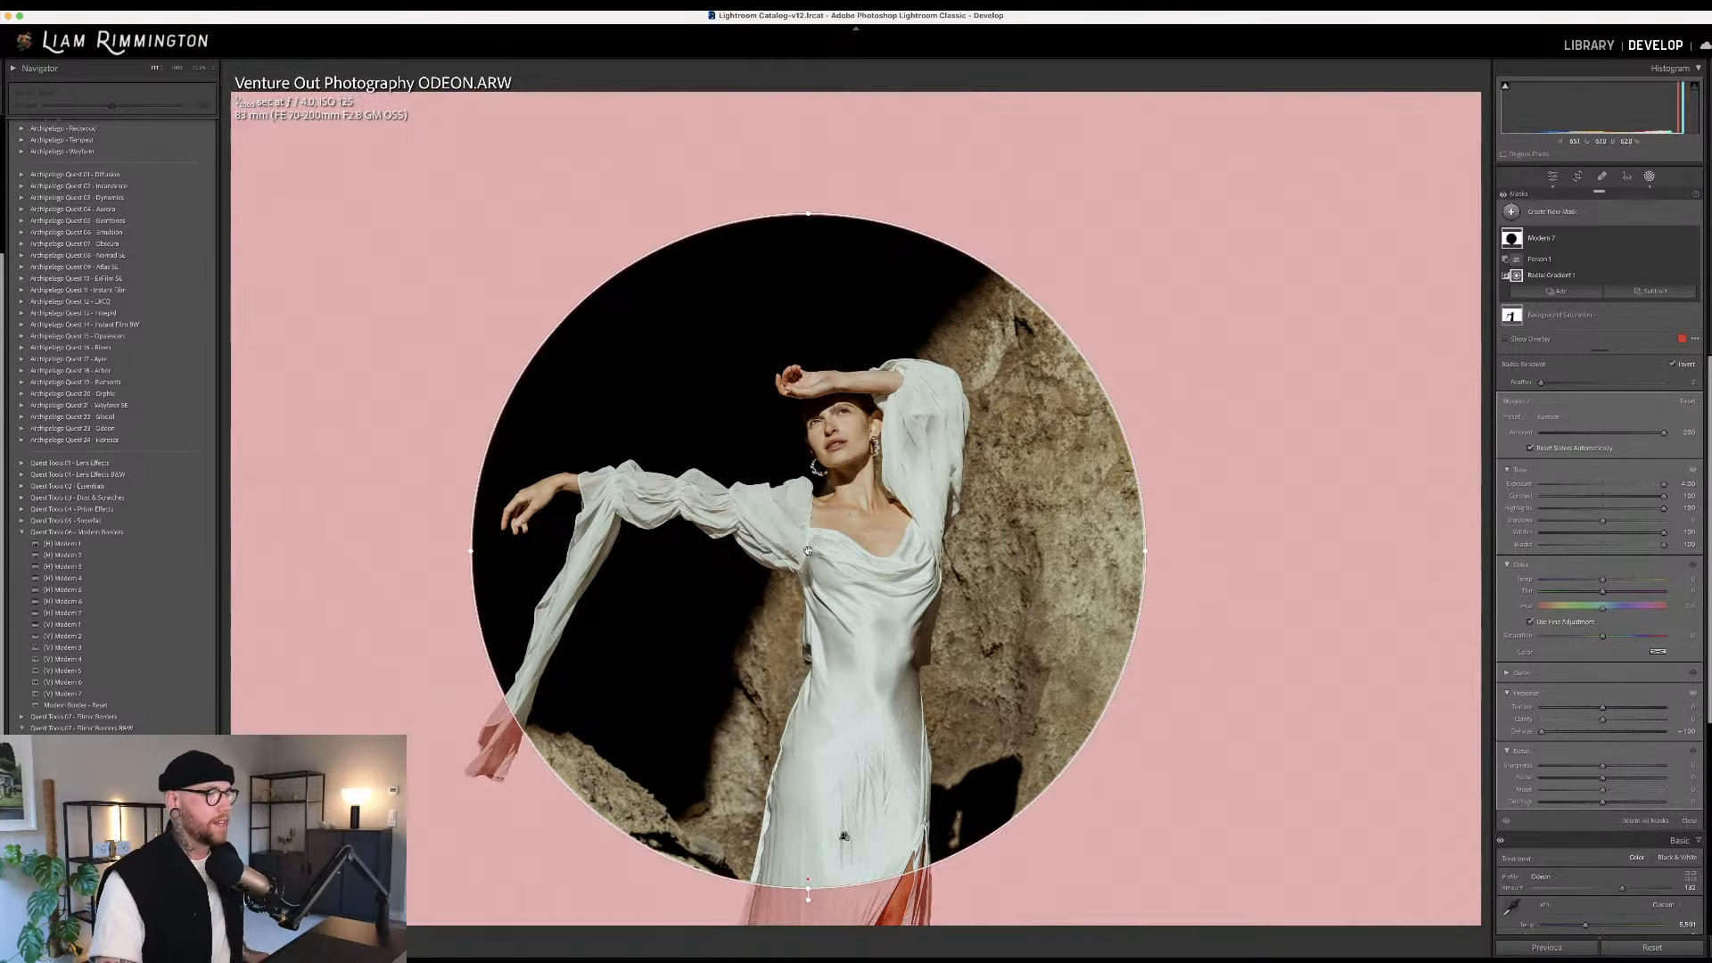
drag(808, 550, 951, 533)
drag(1050, 485, 789, 547)
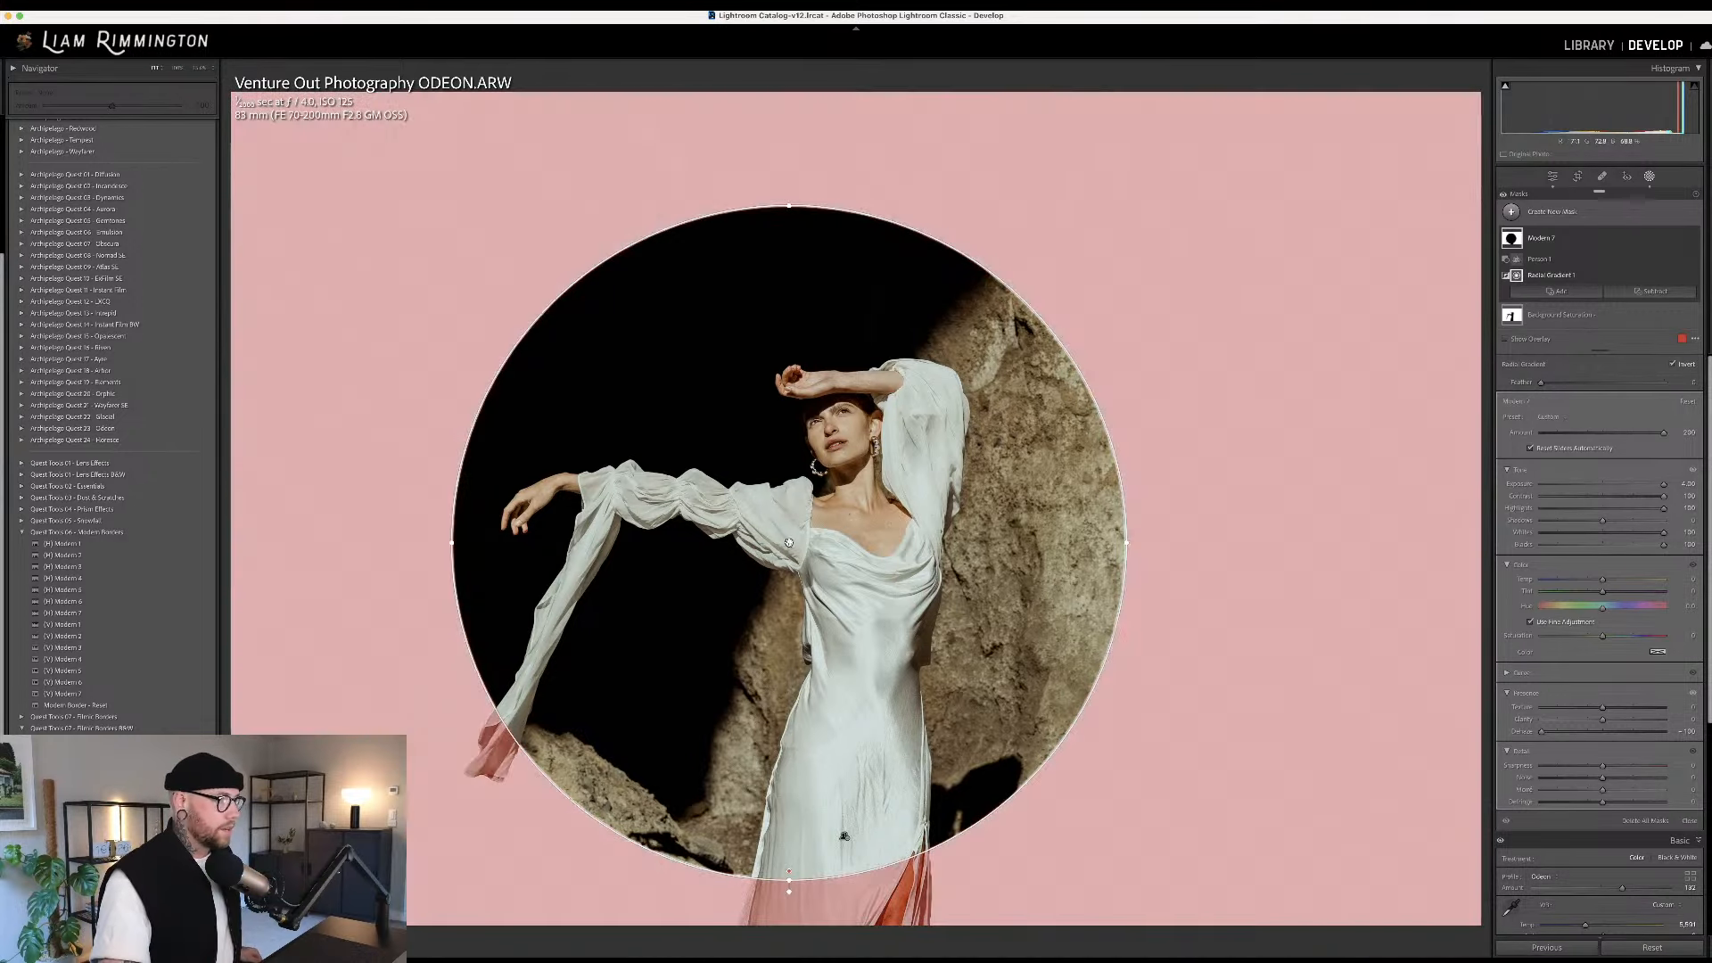
drag(789, 542, 808, 557)
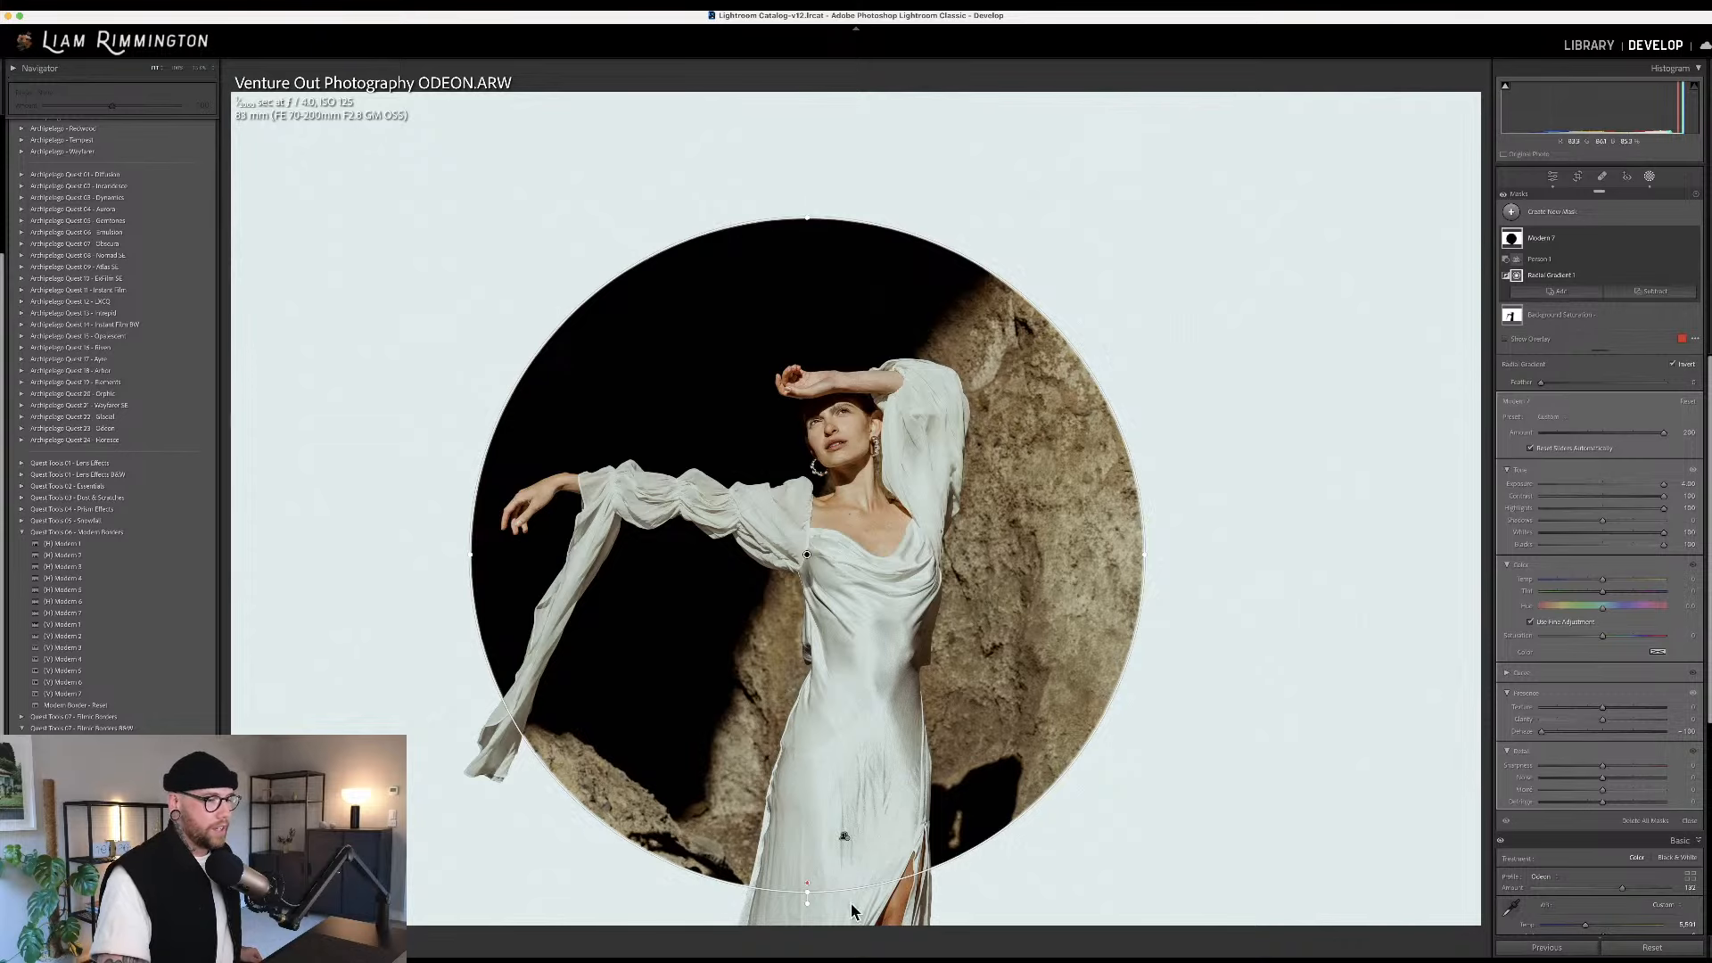
key(shift+w)
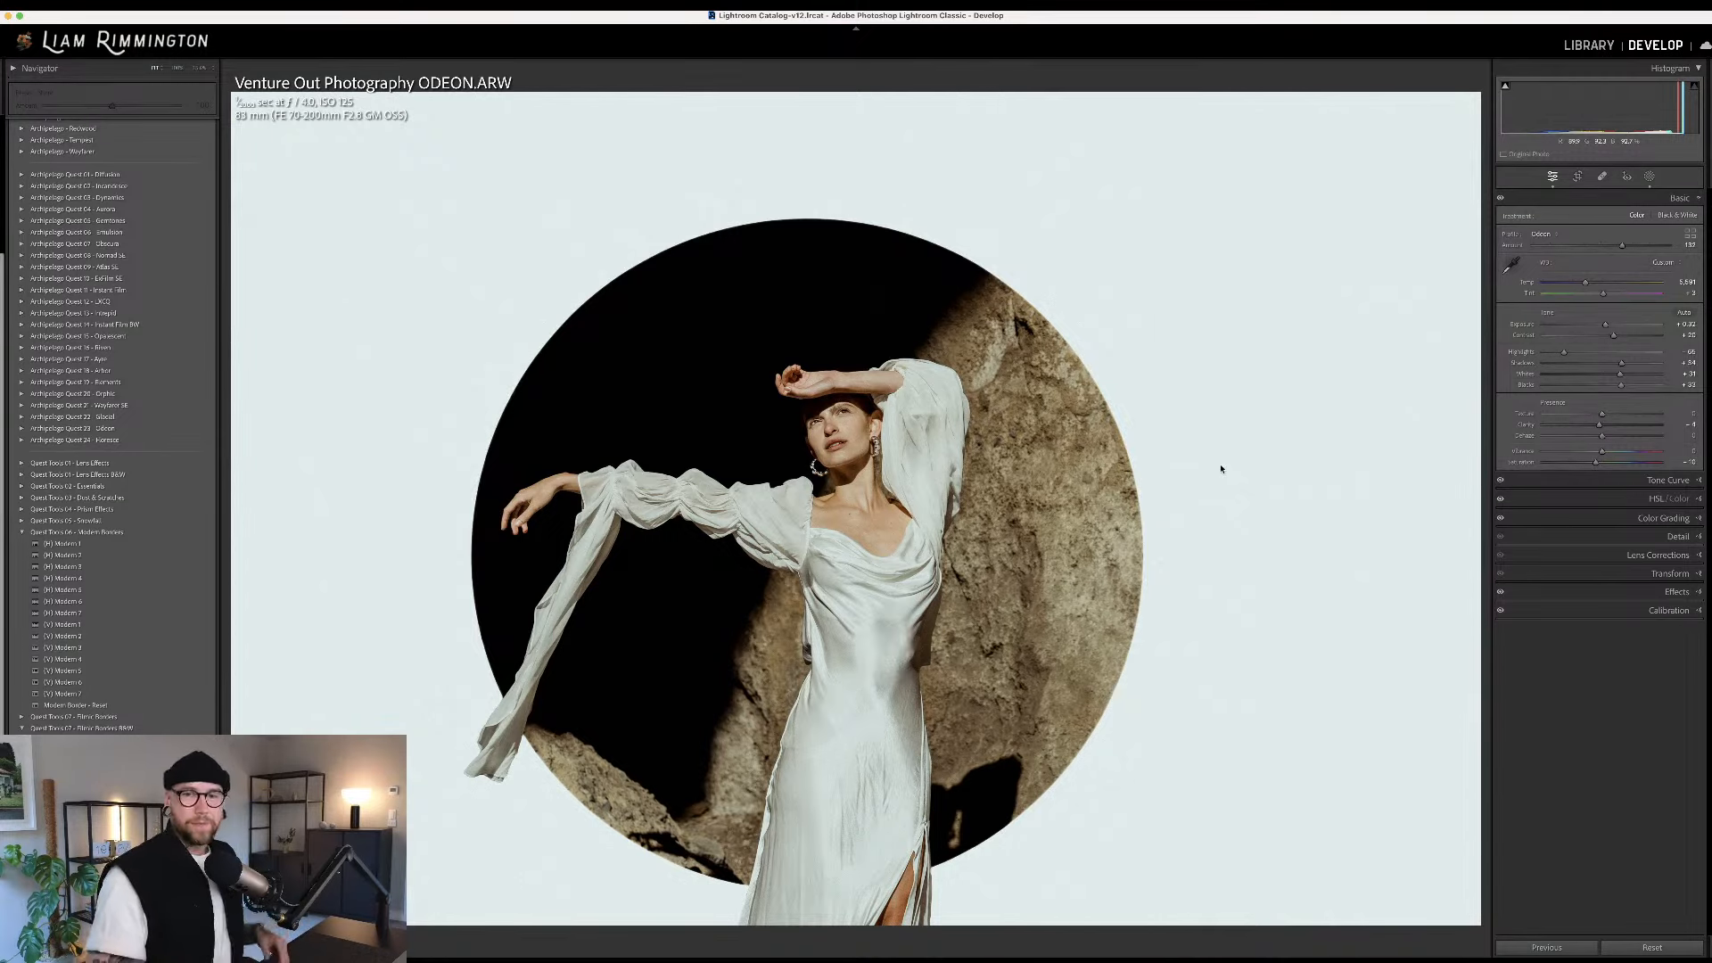
Compare the circle-bordered photo with its original in single and side-by-side views, and return to the grid with no photo selected
key(backslash)
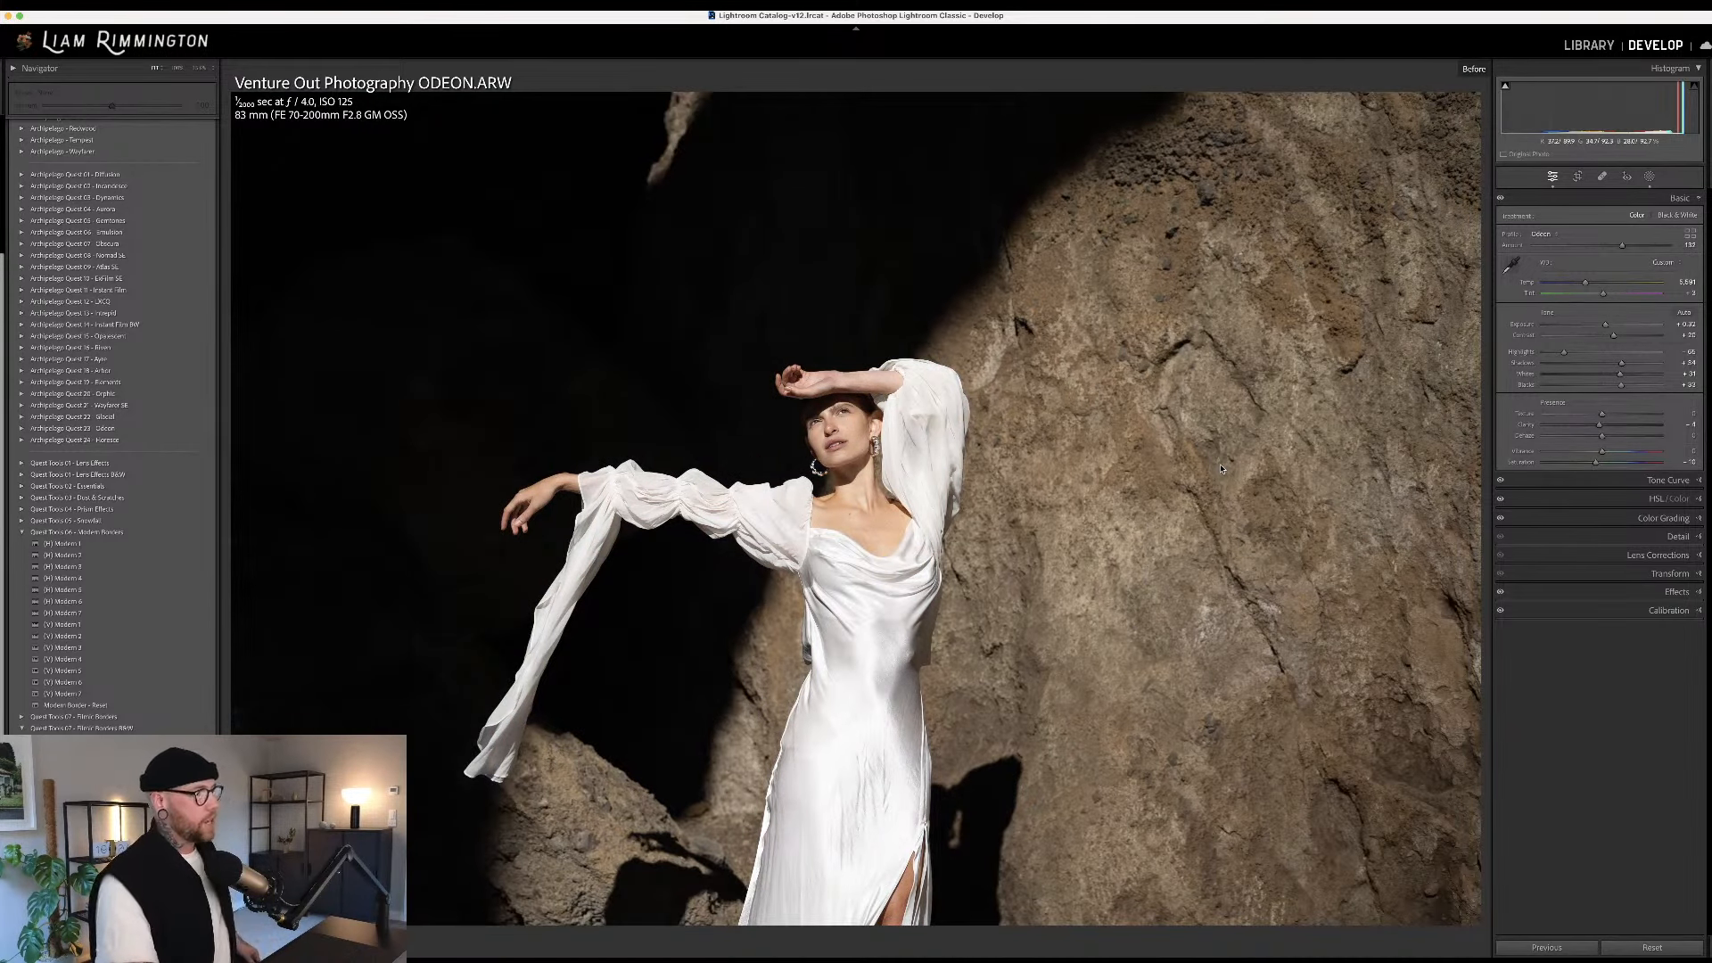
key(backslash)
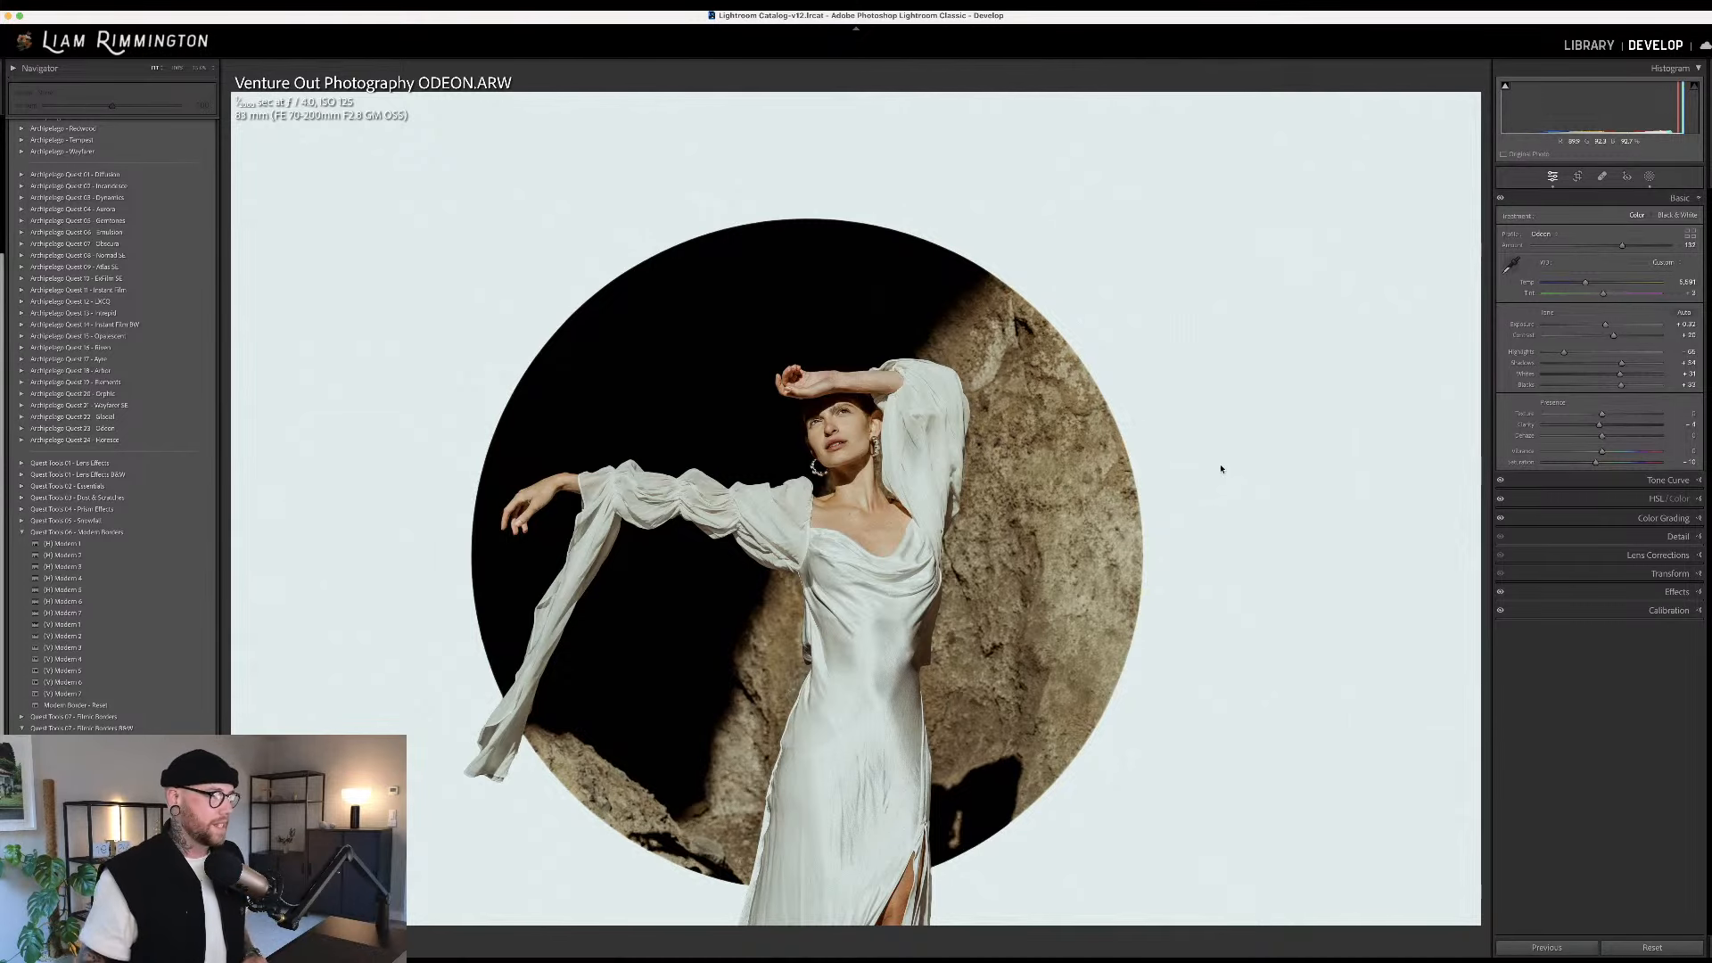
key(y)
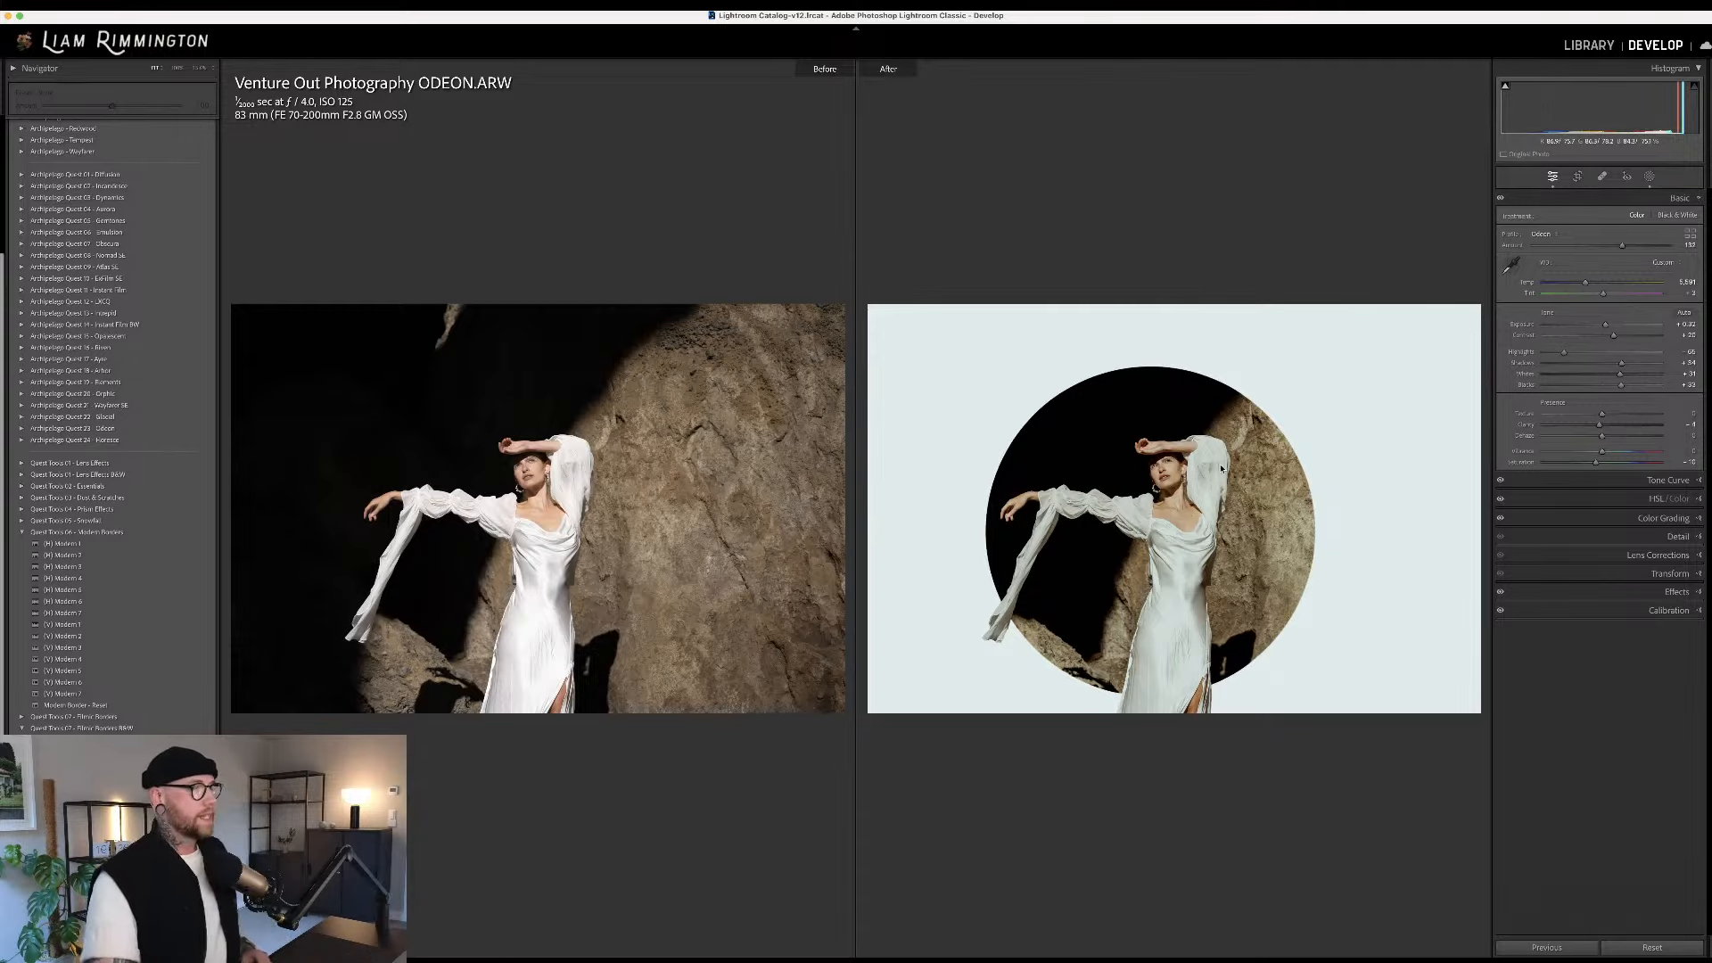
key(g)
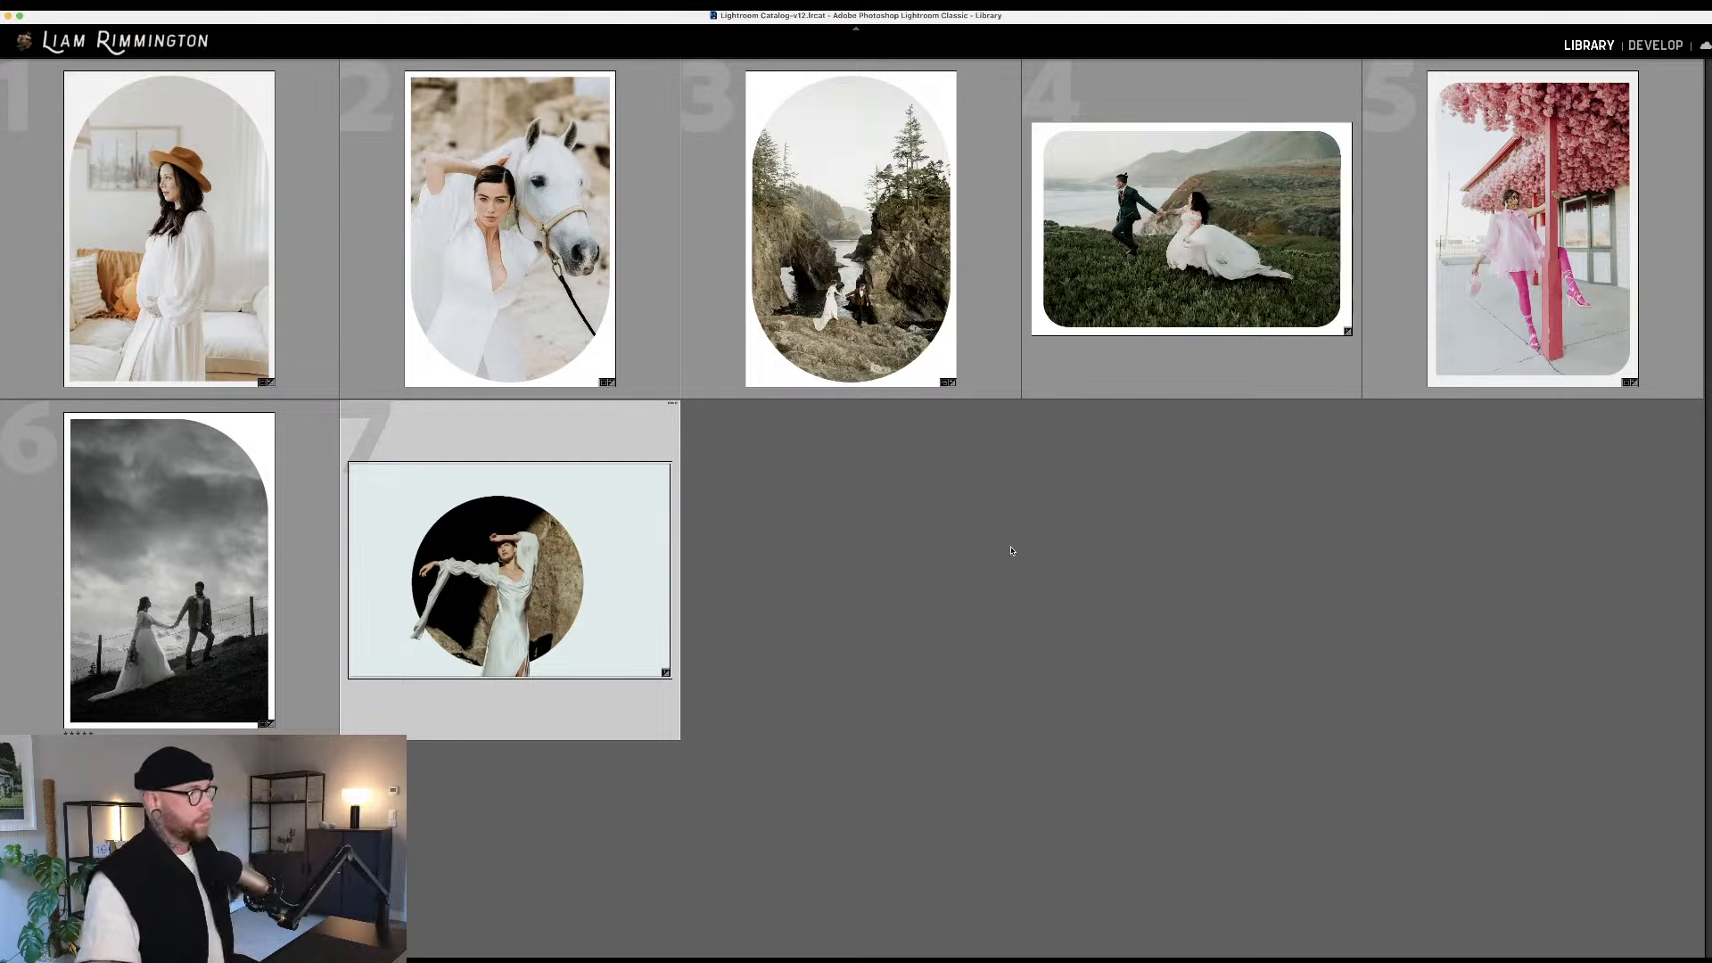
click(715, 604)
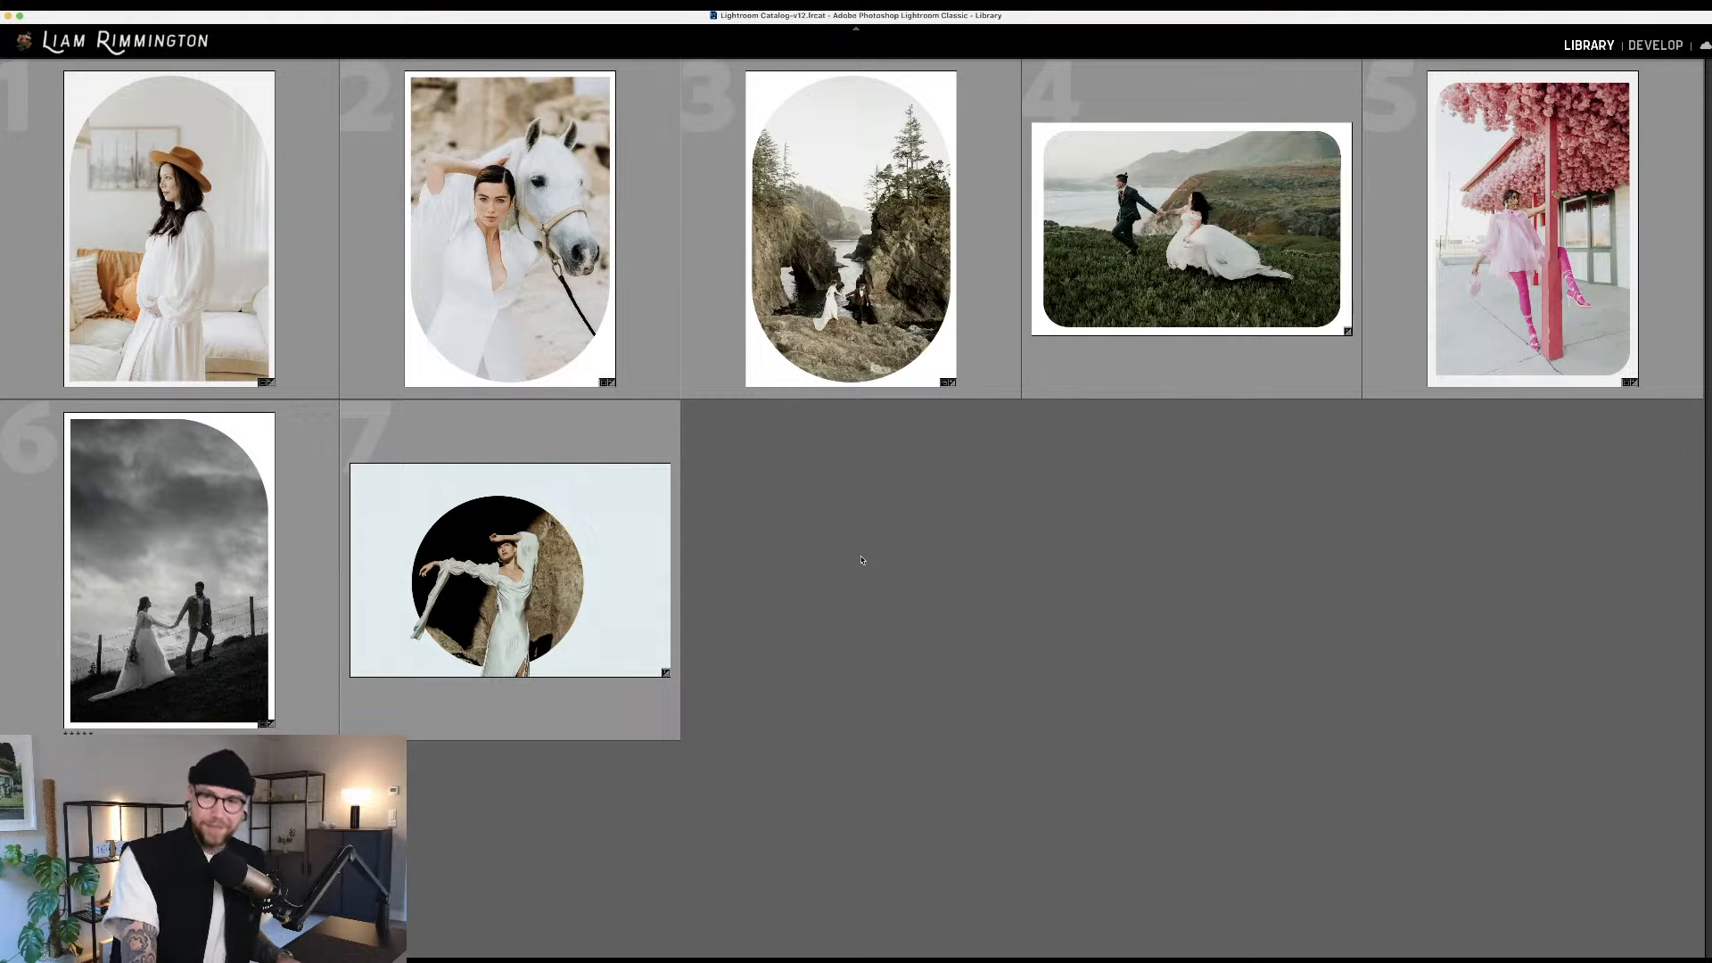
Open the next collection of photos and select the first one, the couple in front of the draped backdrop
mouse_move(34, 340)
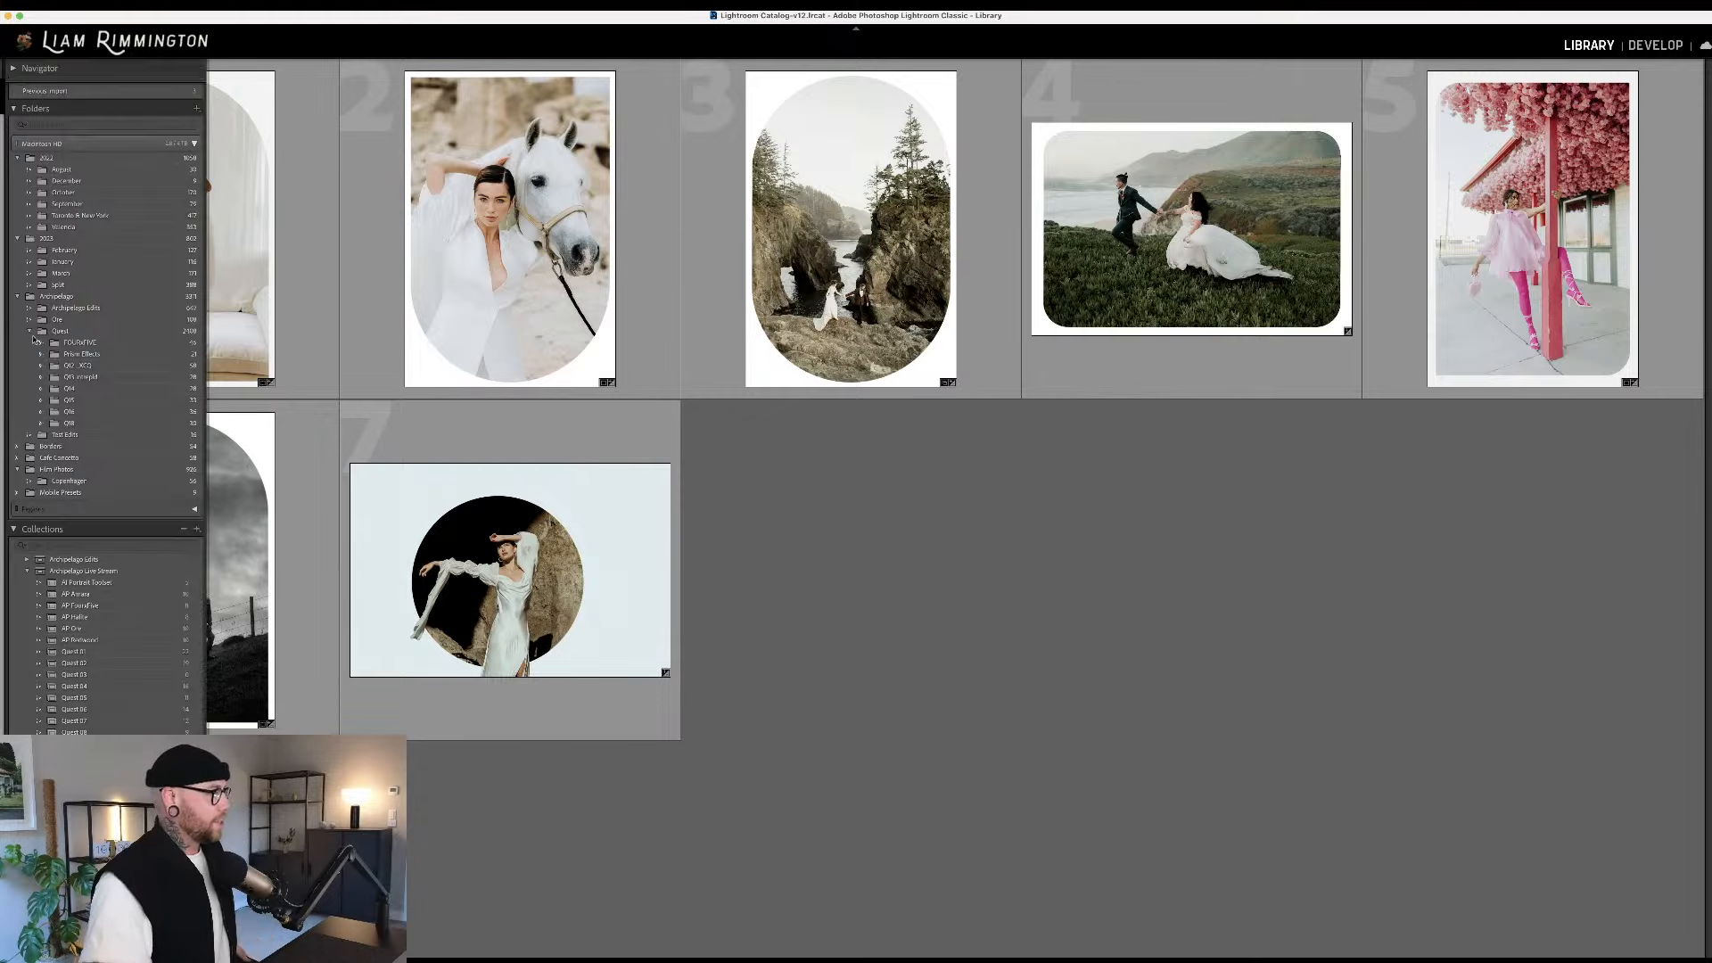
scroll(33, 341, down, 2)
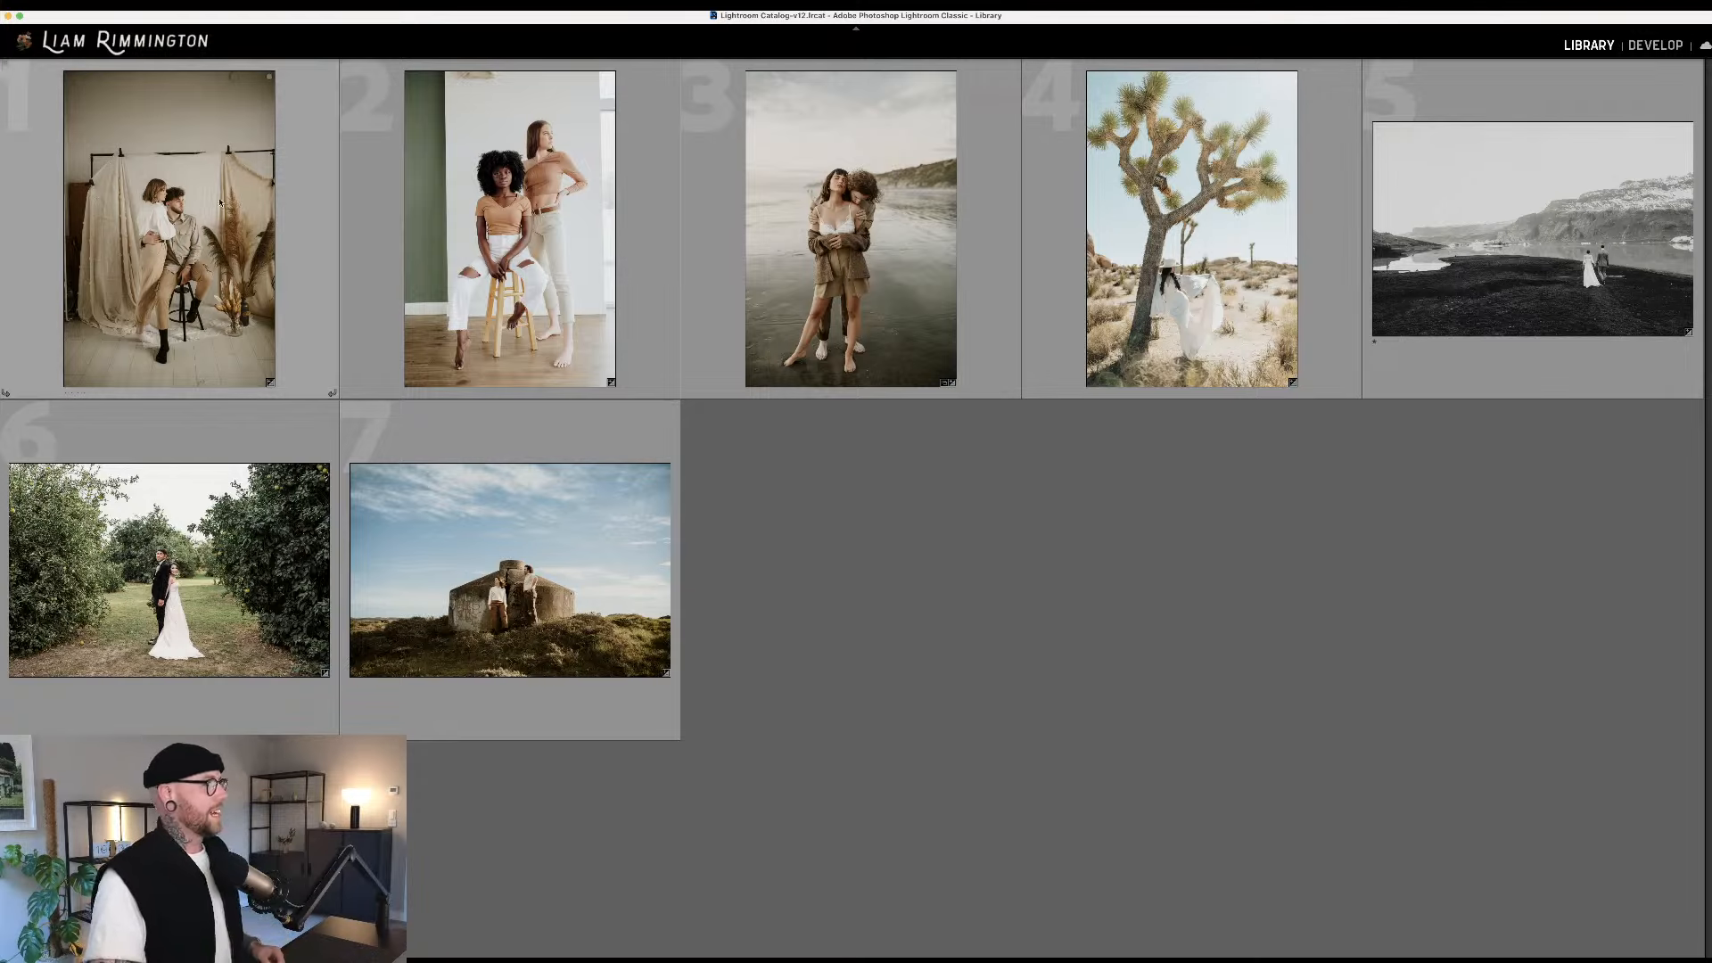
click(168, 245)
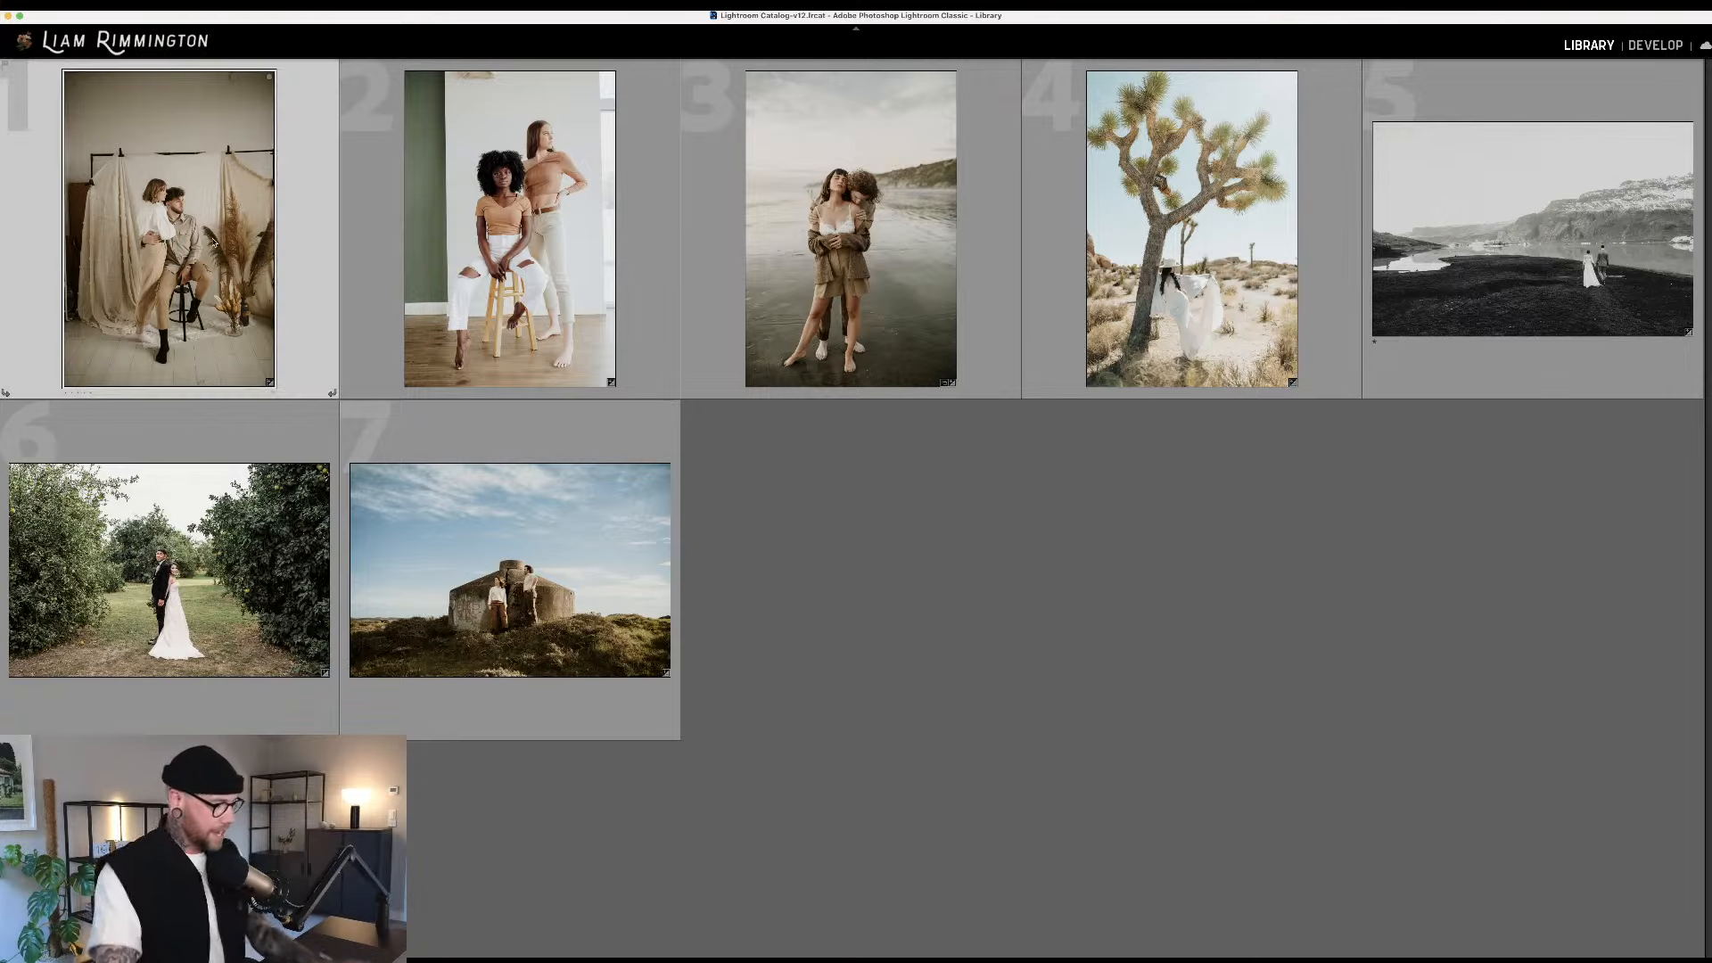
Open the couple's photo for developing, expand the Quest Tools 07 - Filmic Borders presets and apply the vertical Filmic 35mm 1 border
key(d)
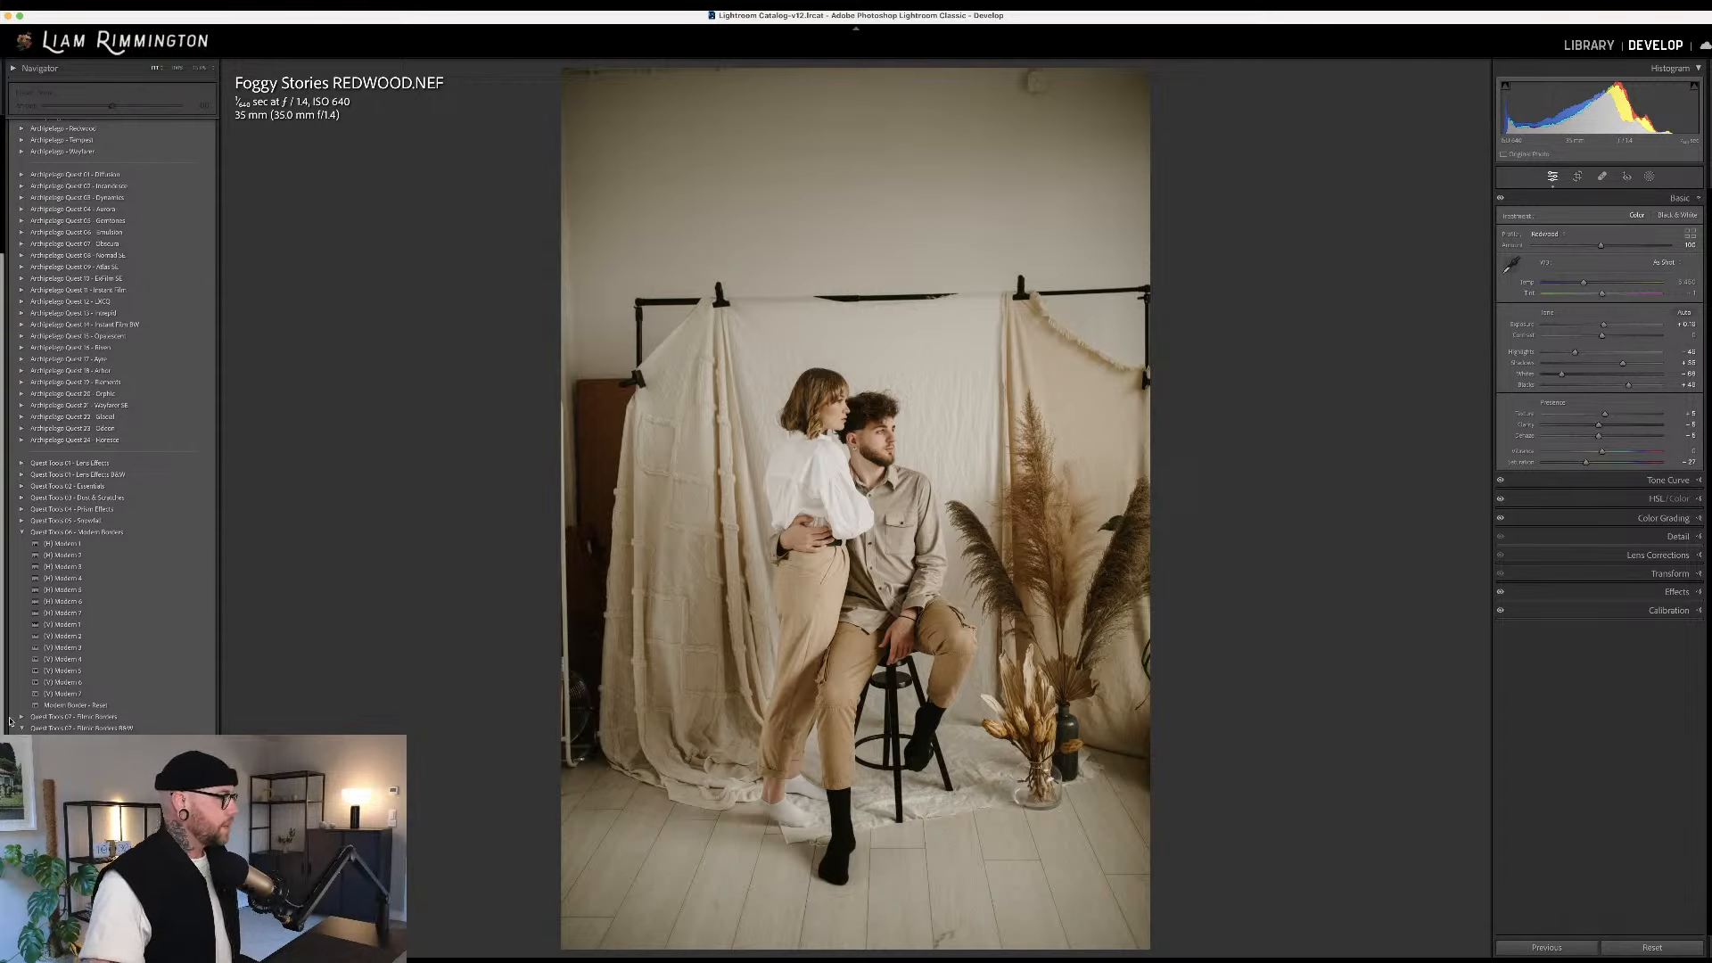
click(21, 717)
scroll(154, 203, down, 2)
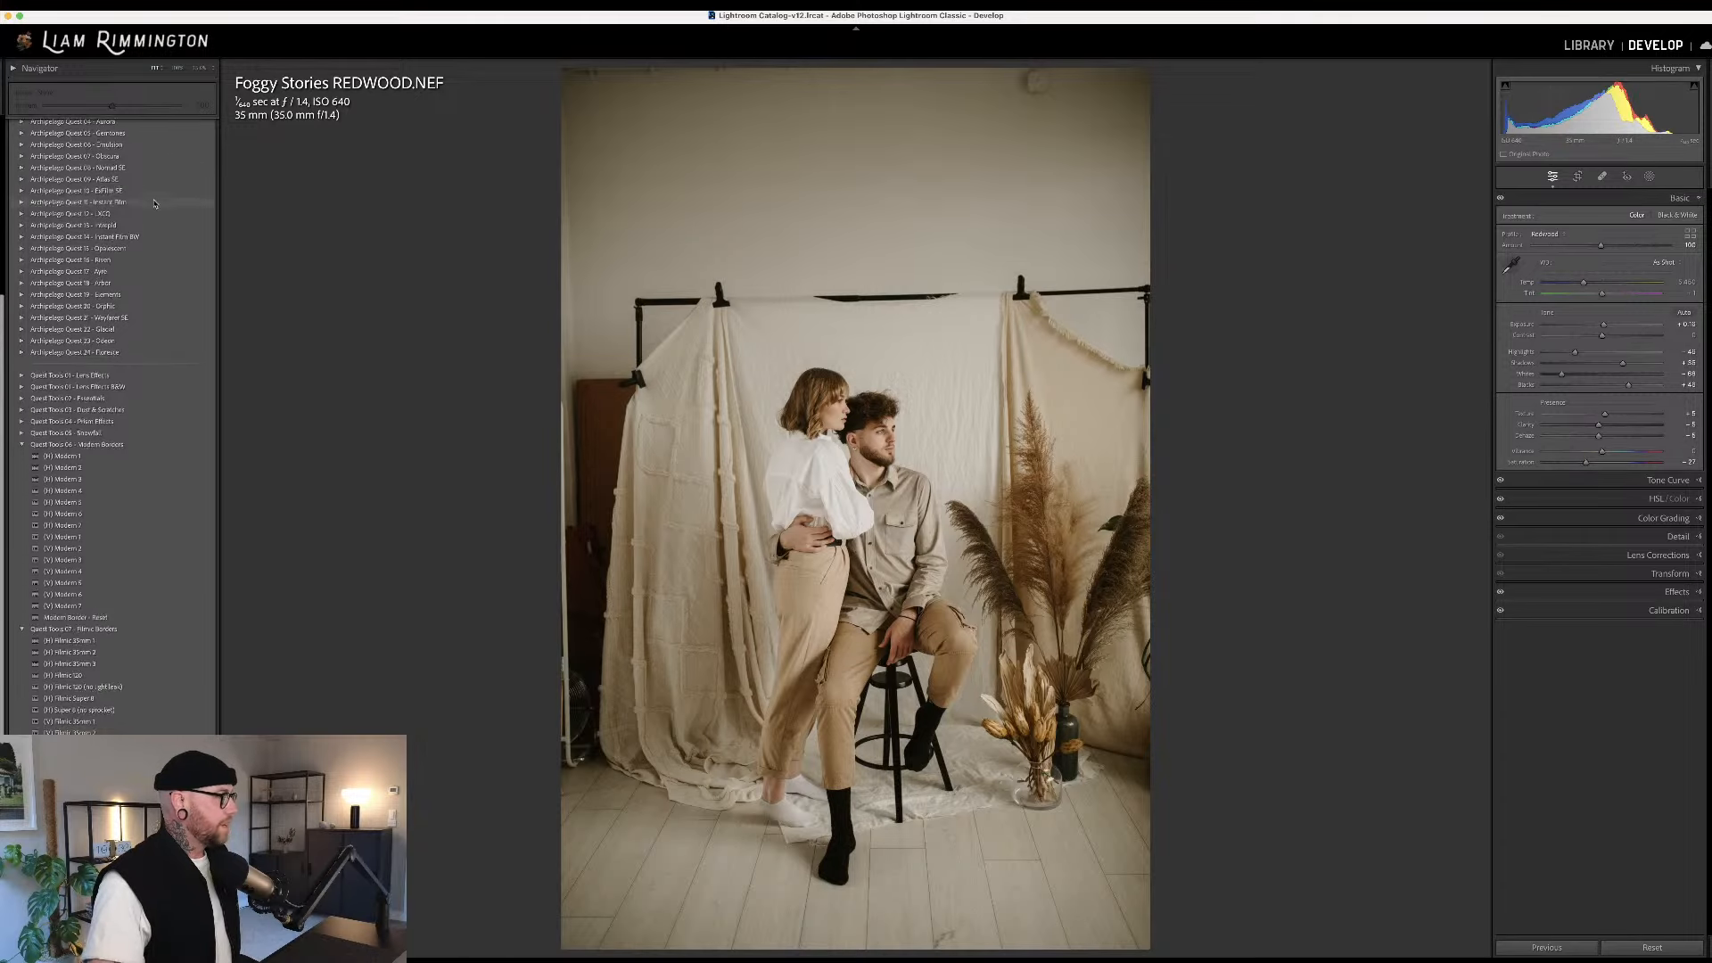
scroll(155, 203, down, 2)
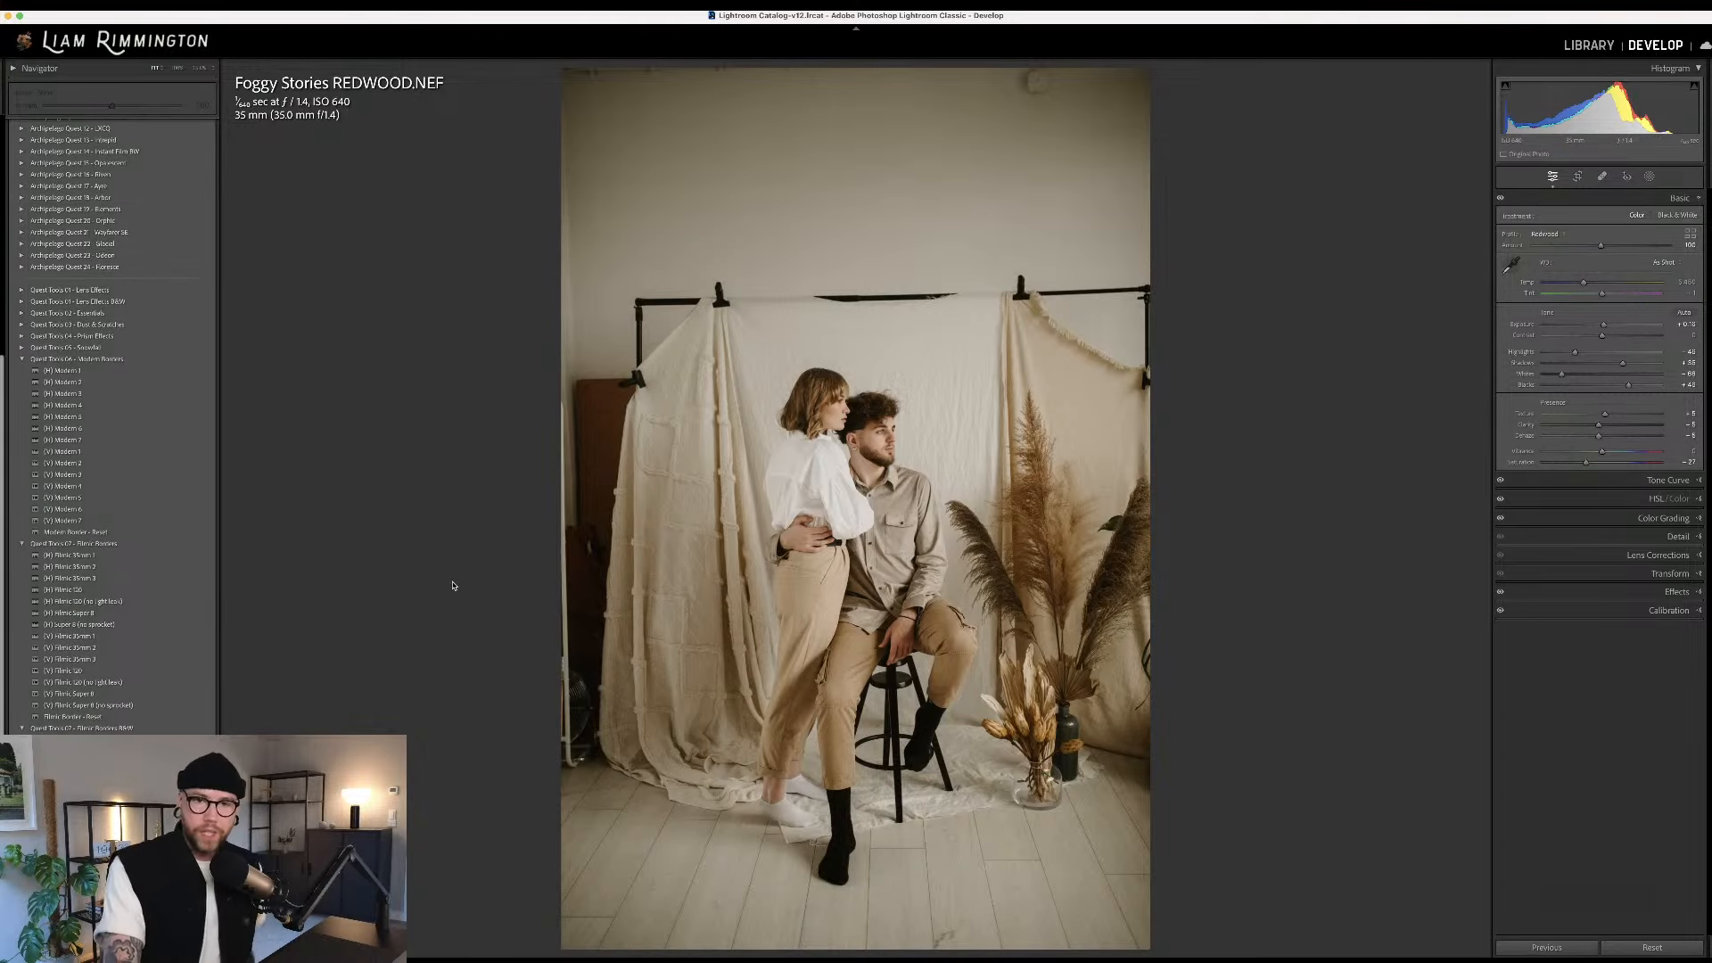
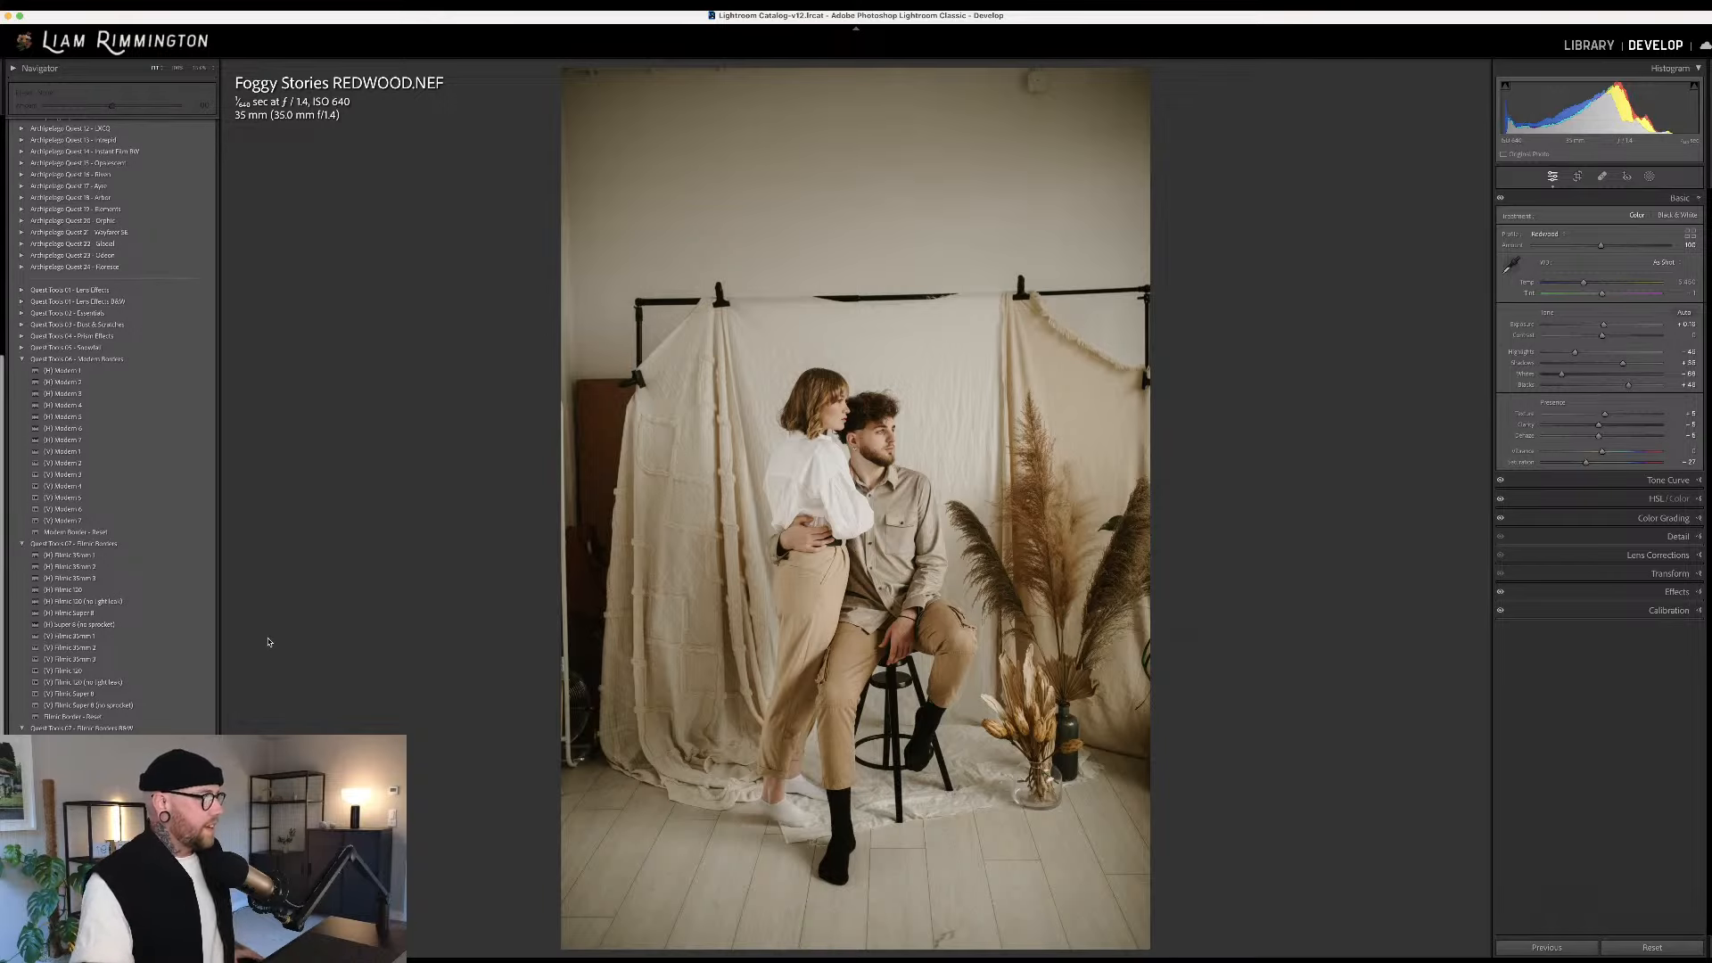
click(186, 640)
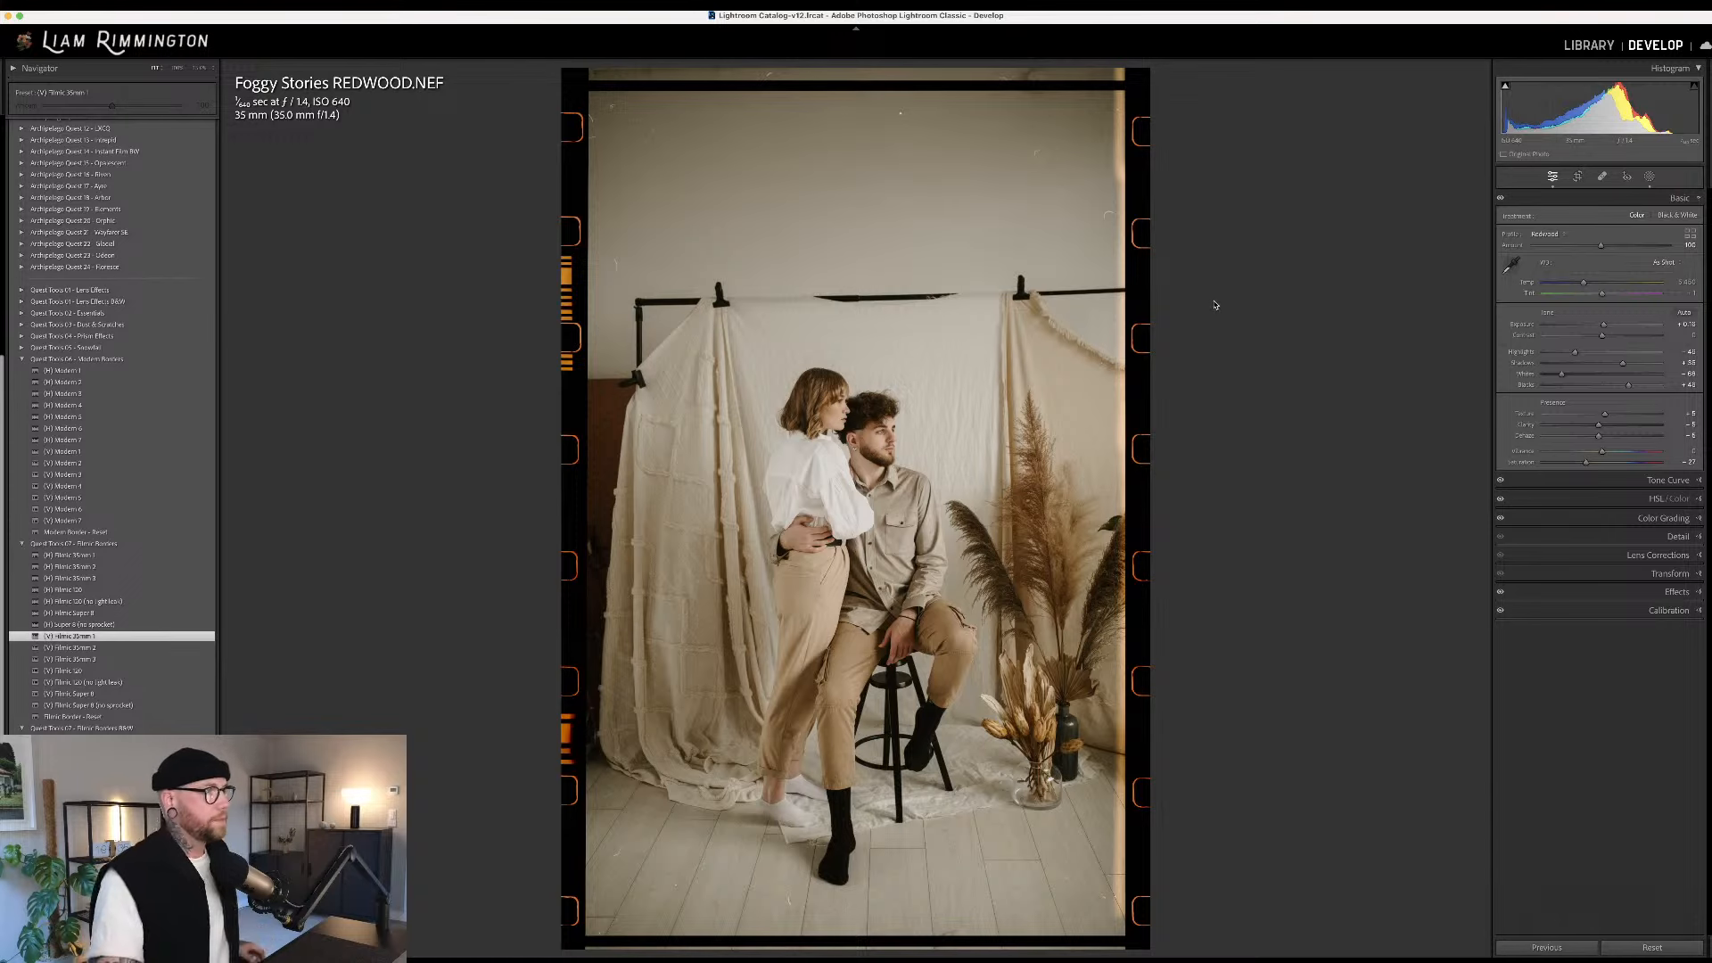
Examine the film border, sprocket holes and dust marks up close from the photo's upper edge to its lower edge, and return to the full view
click(630, 156)
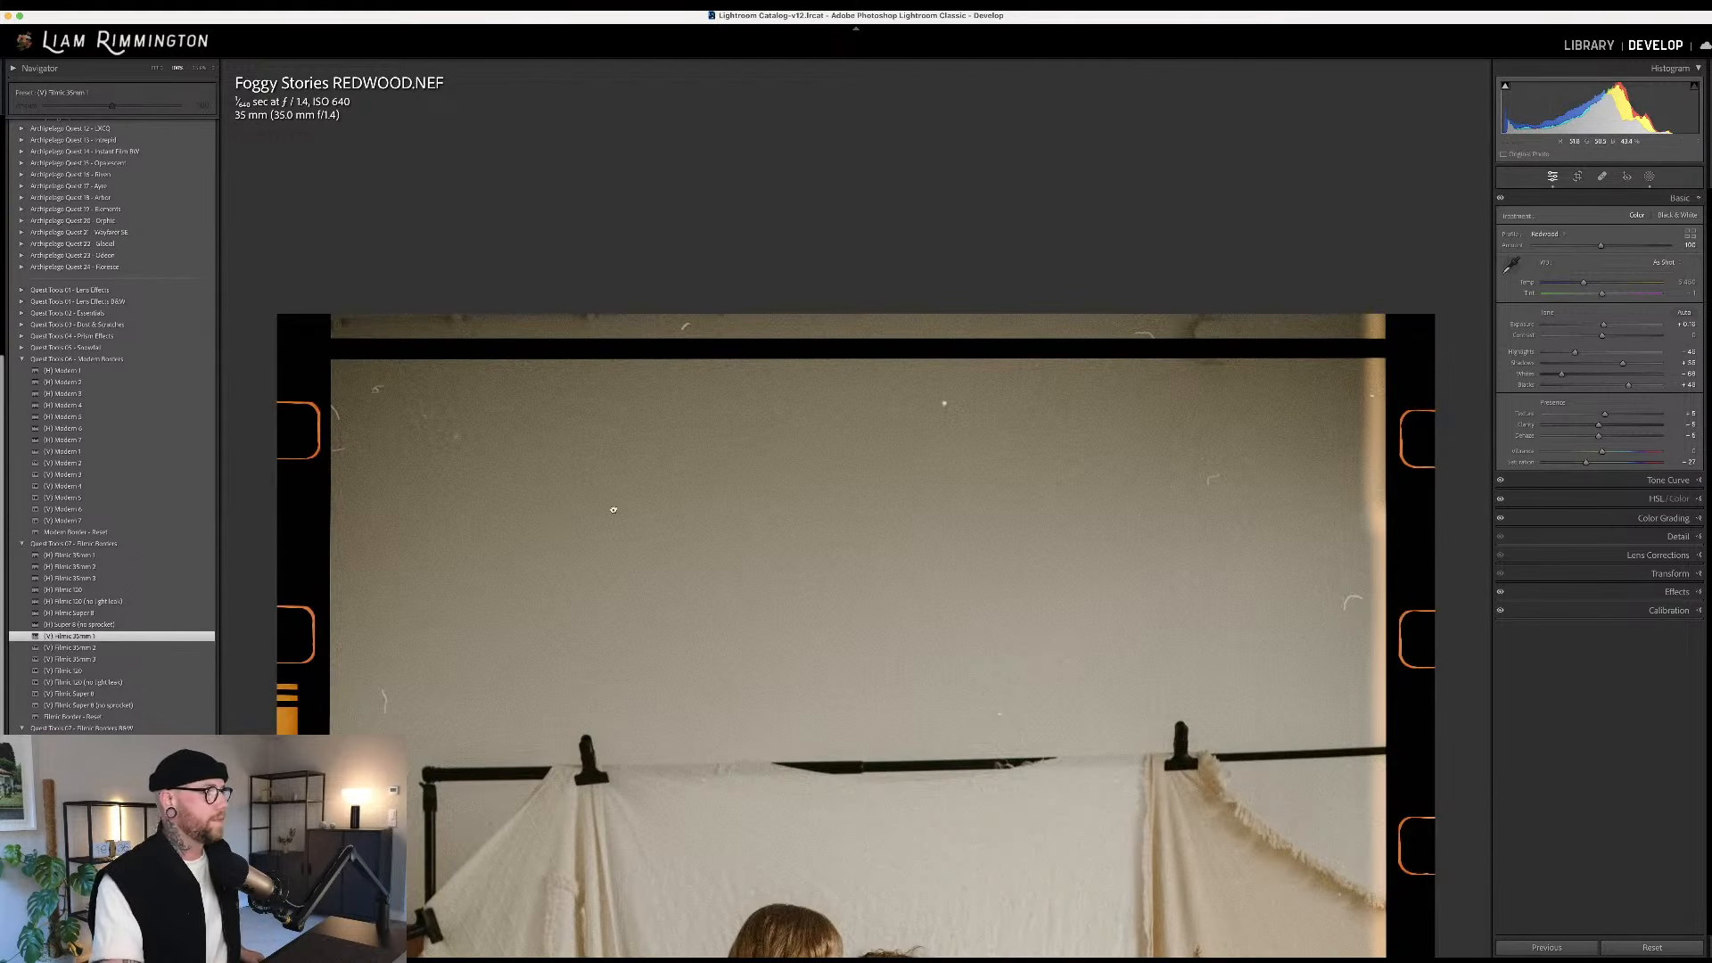
drag(614, 510, 729, 295)
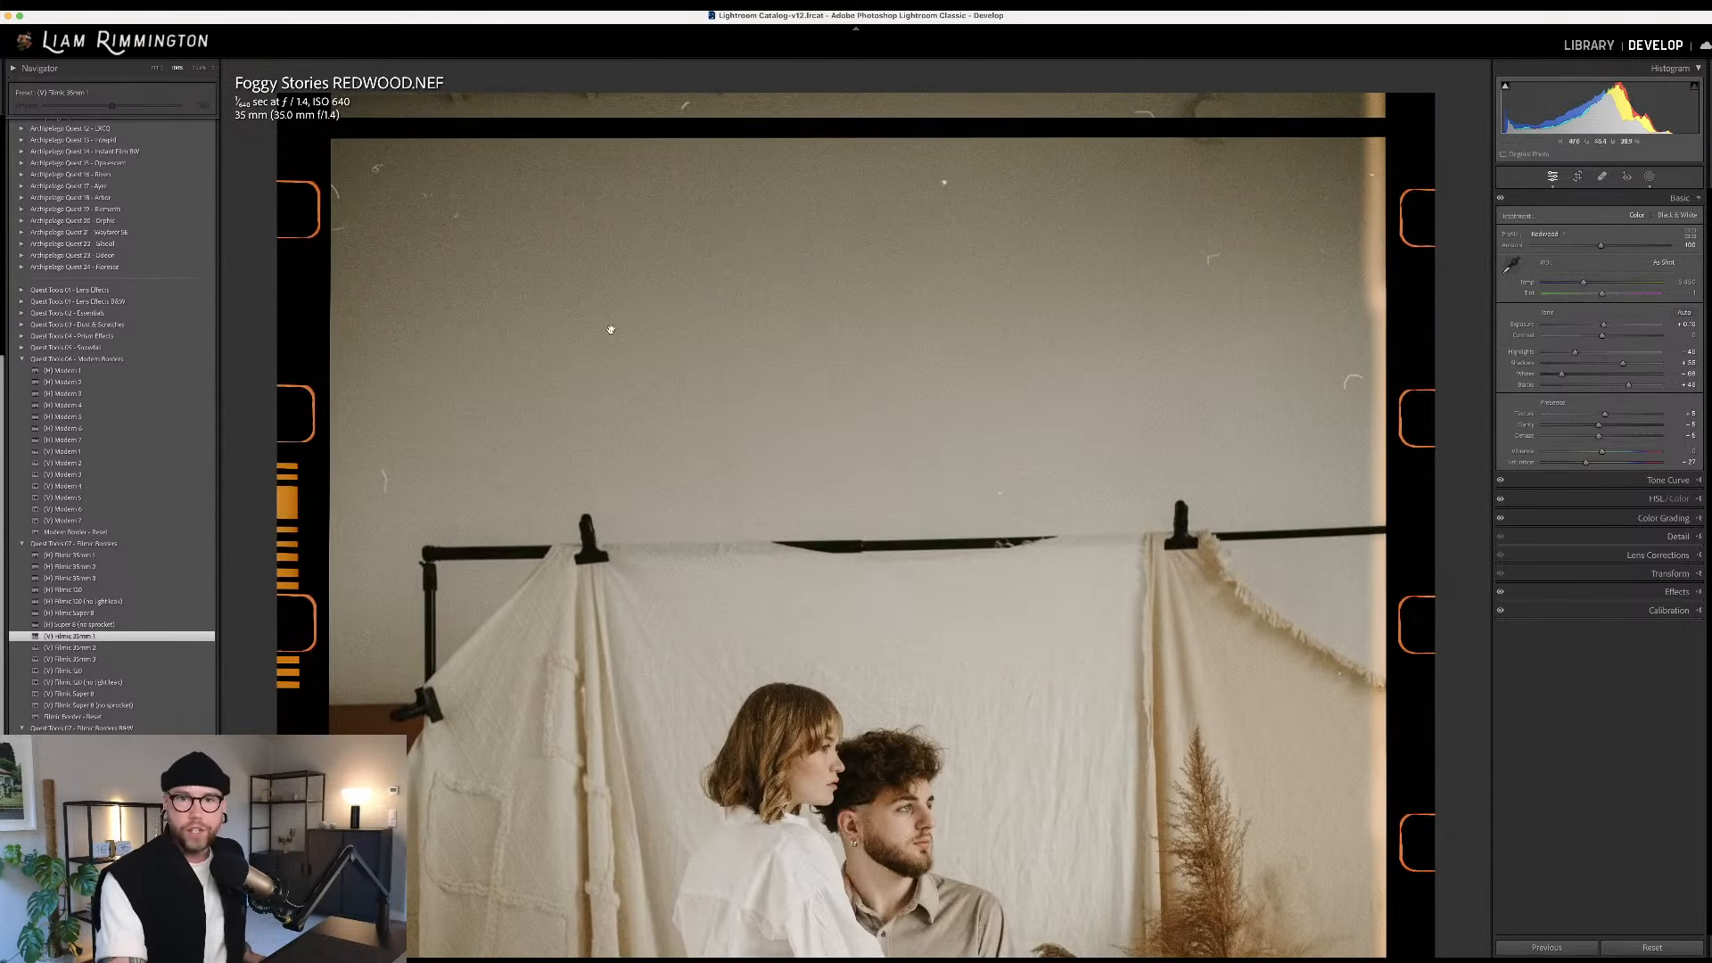
scroll(784, 288, down, 1)
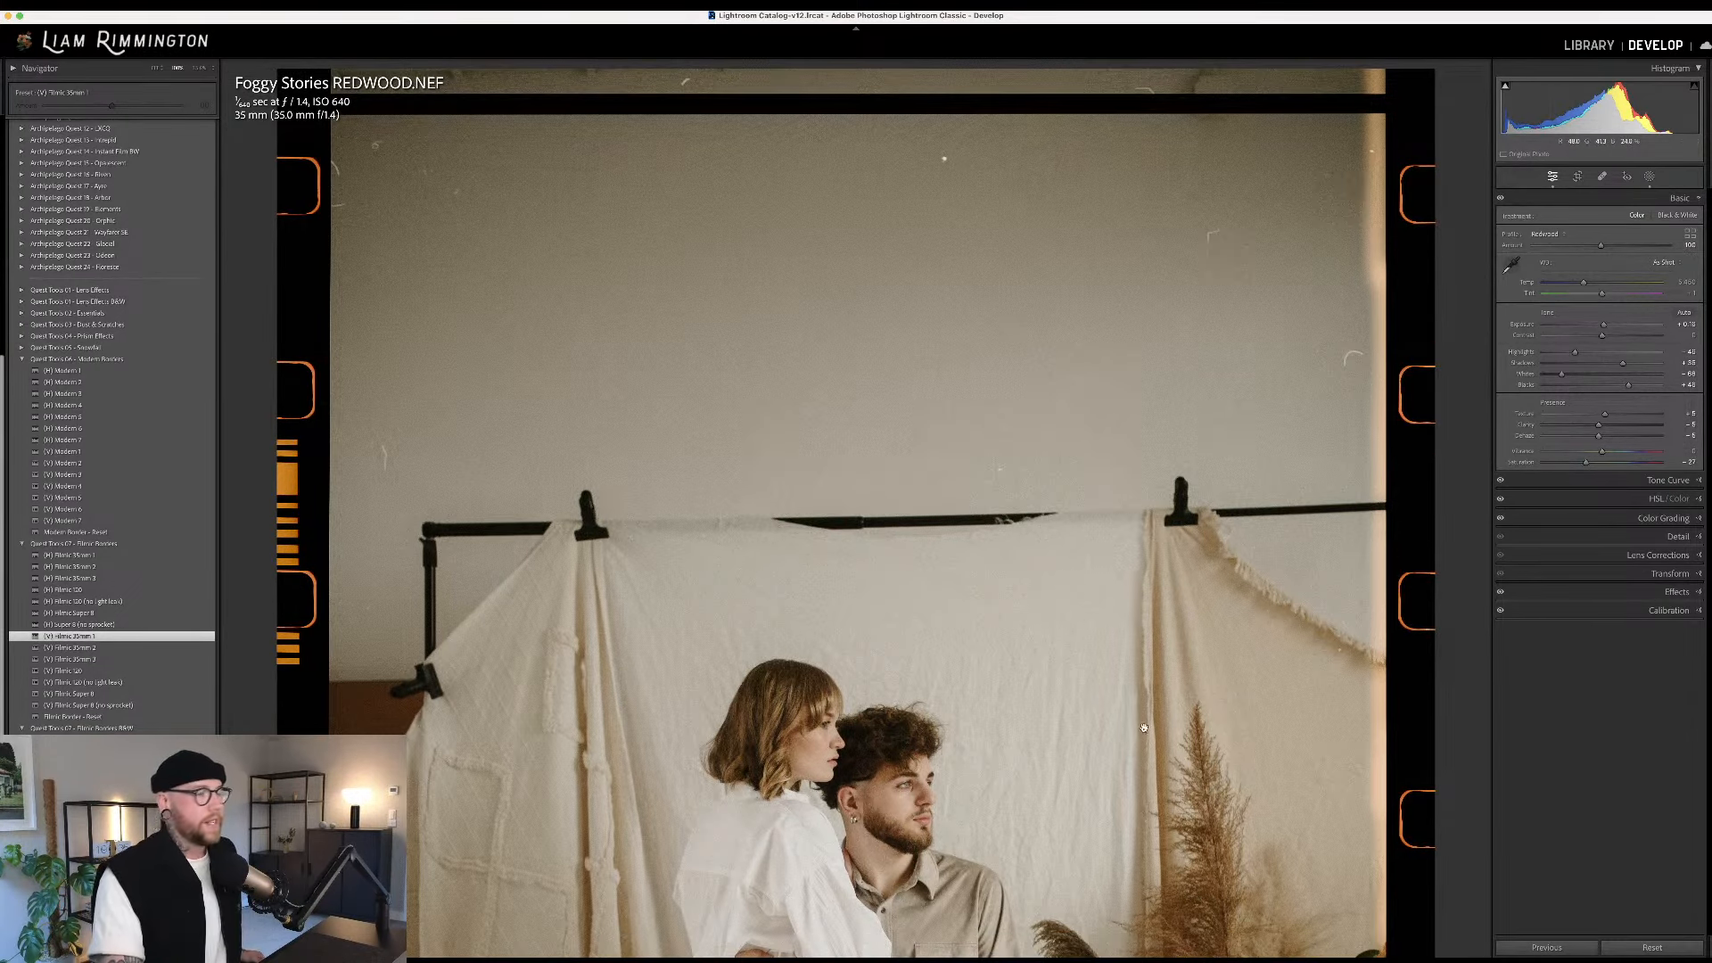
drag(1144, 728, 420, 256)
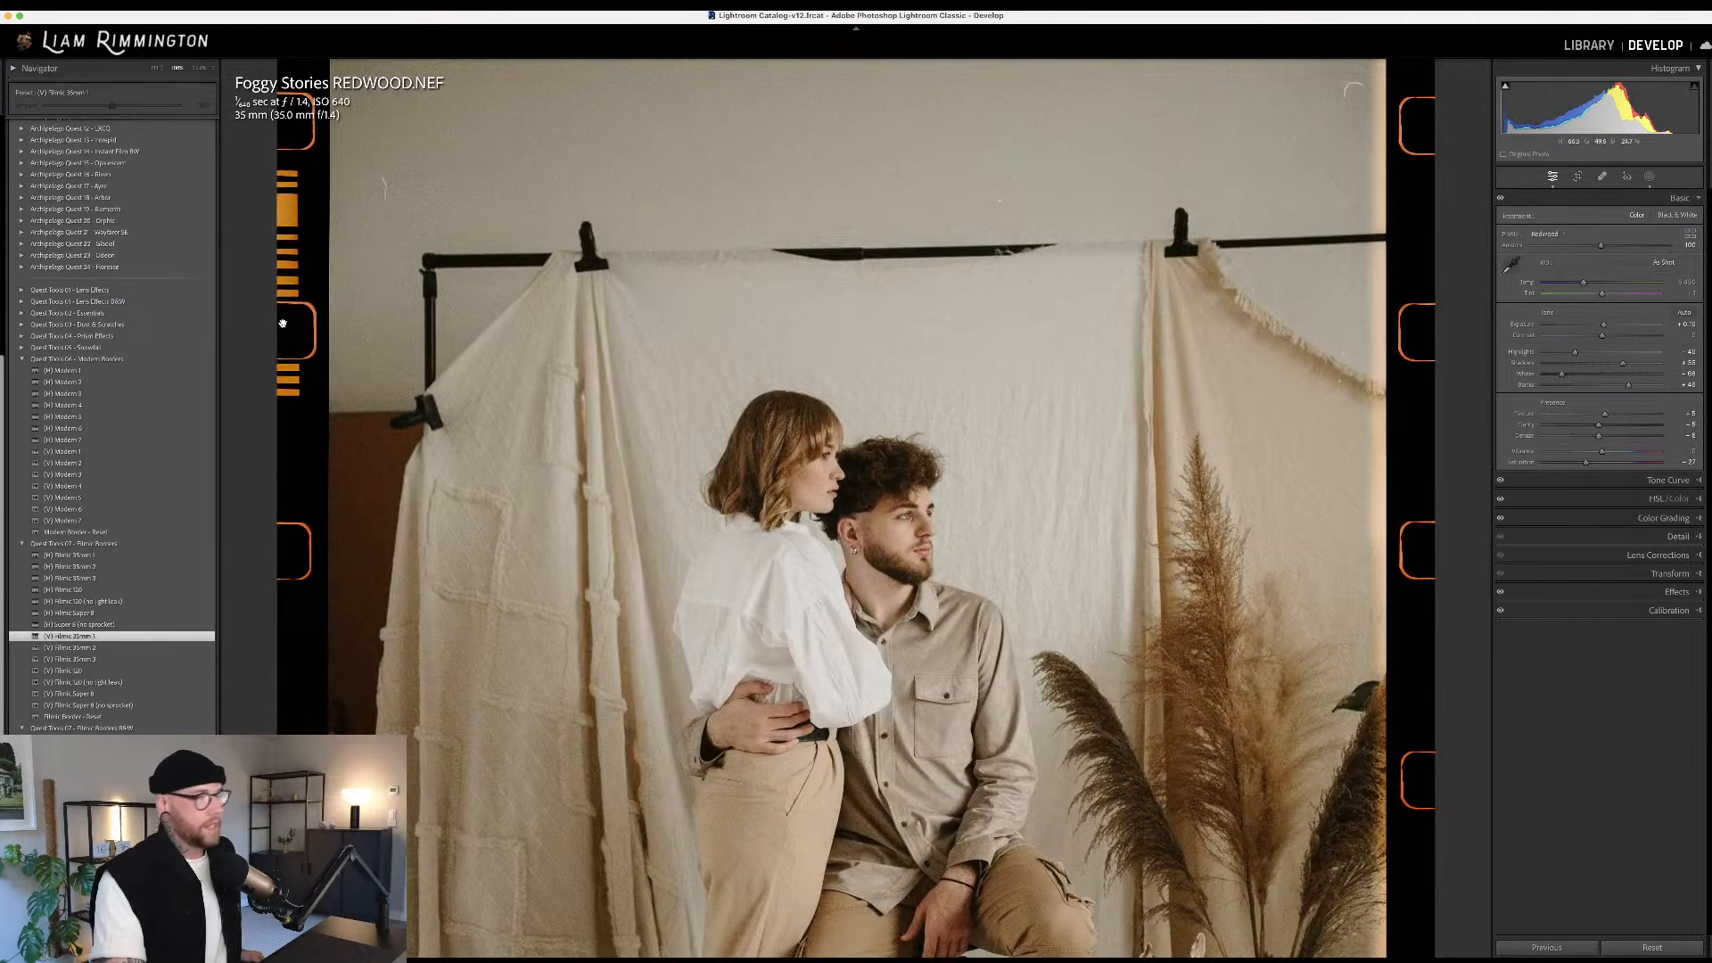
drag(772, 663, 776, 313)
drag(794, 469, 800, 375)
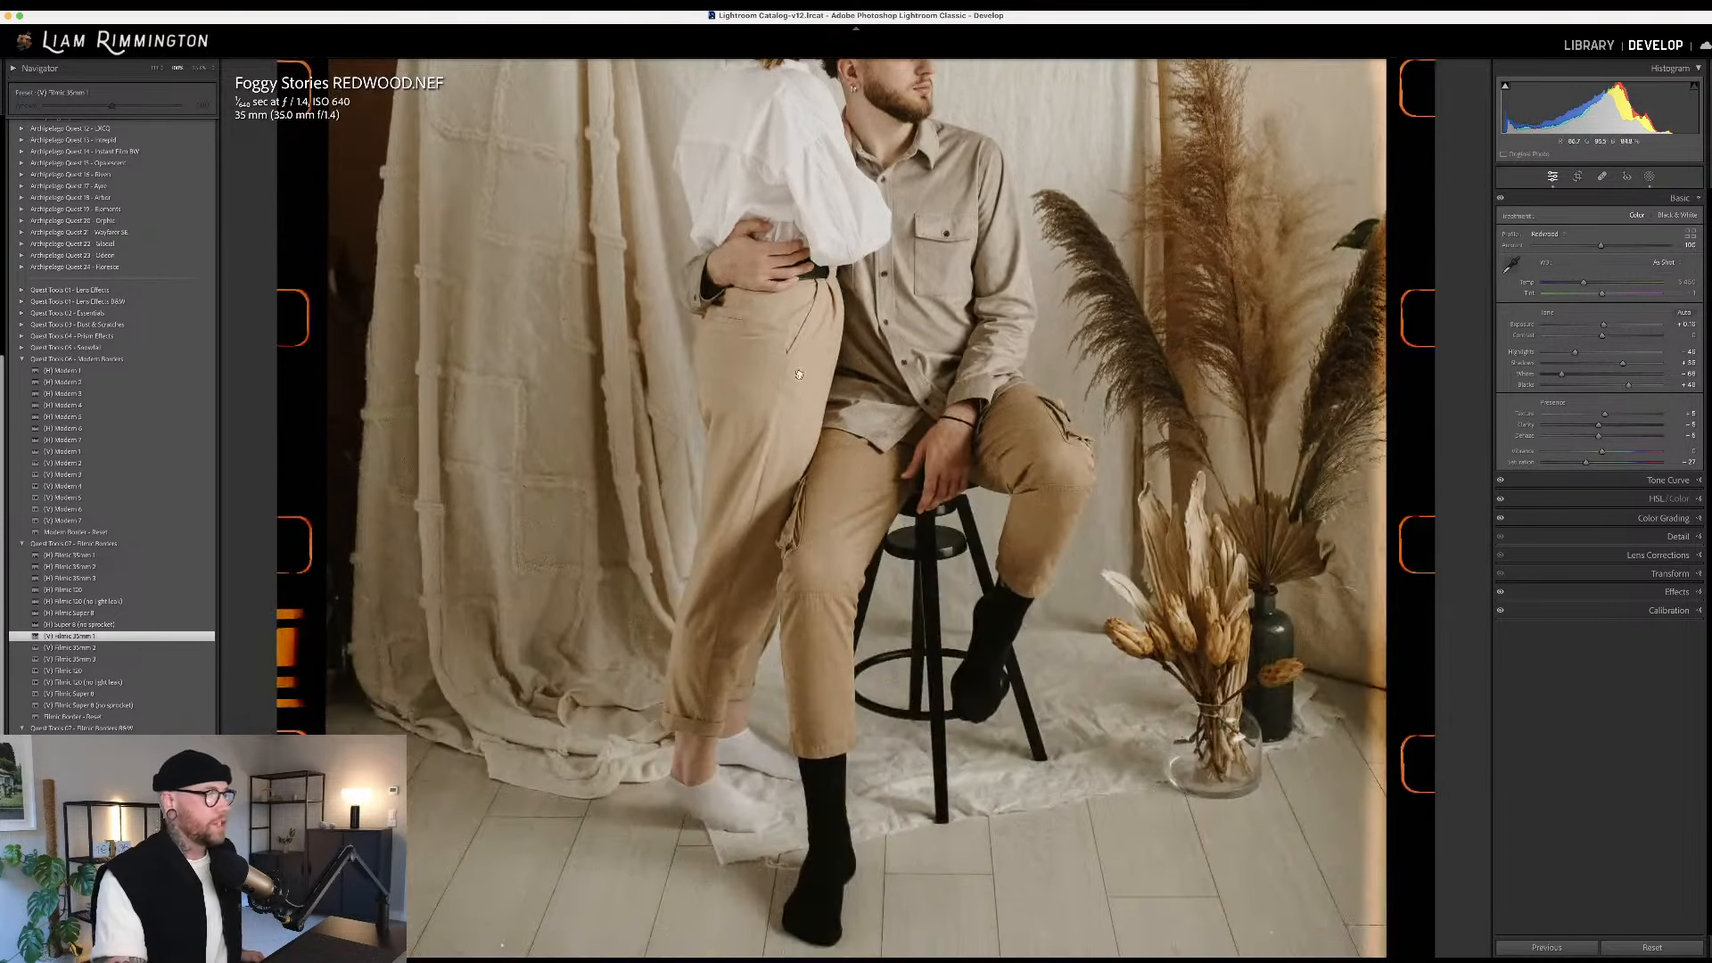
drag(809, 594, 837, 295)
drag(848, 183, 910, 736)
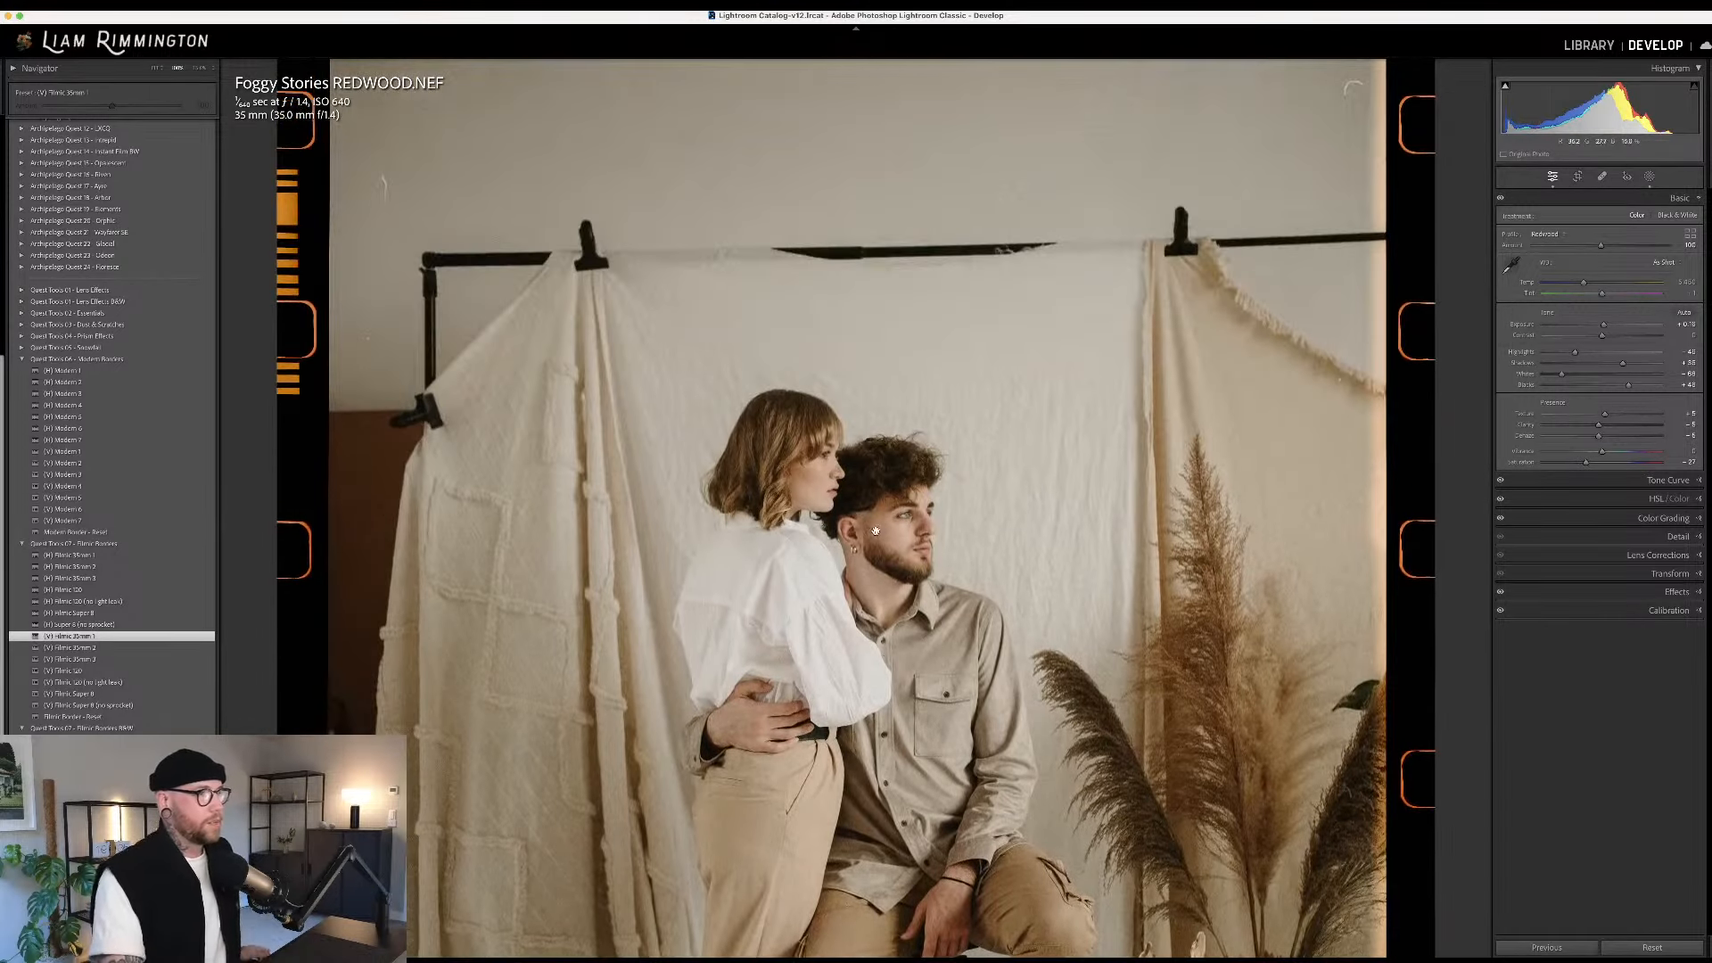
click(948, 499)
Compare the film-bordered photo with its original in single and side-by-side views, and return to the edited version
key(backslash)
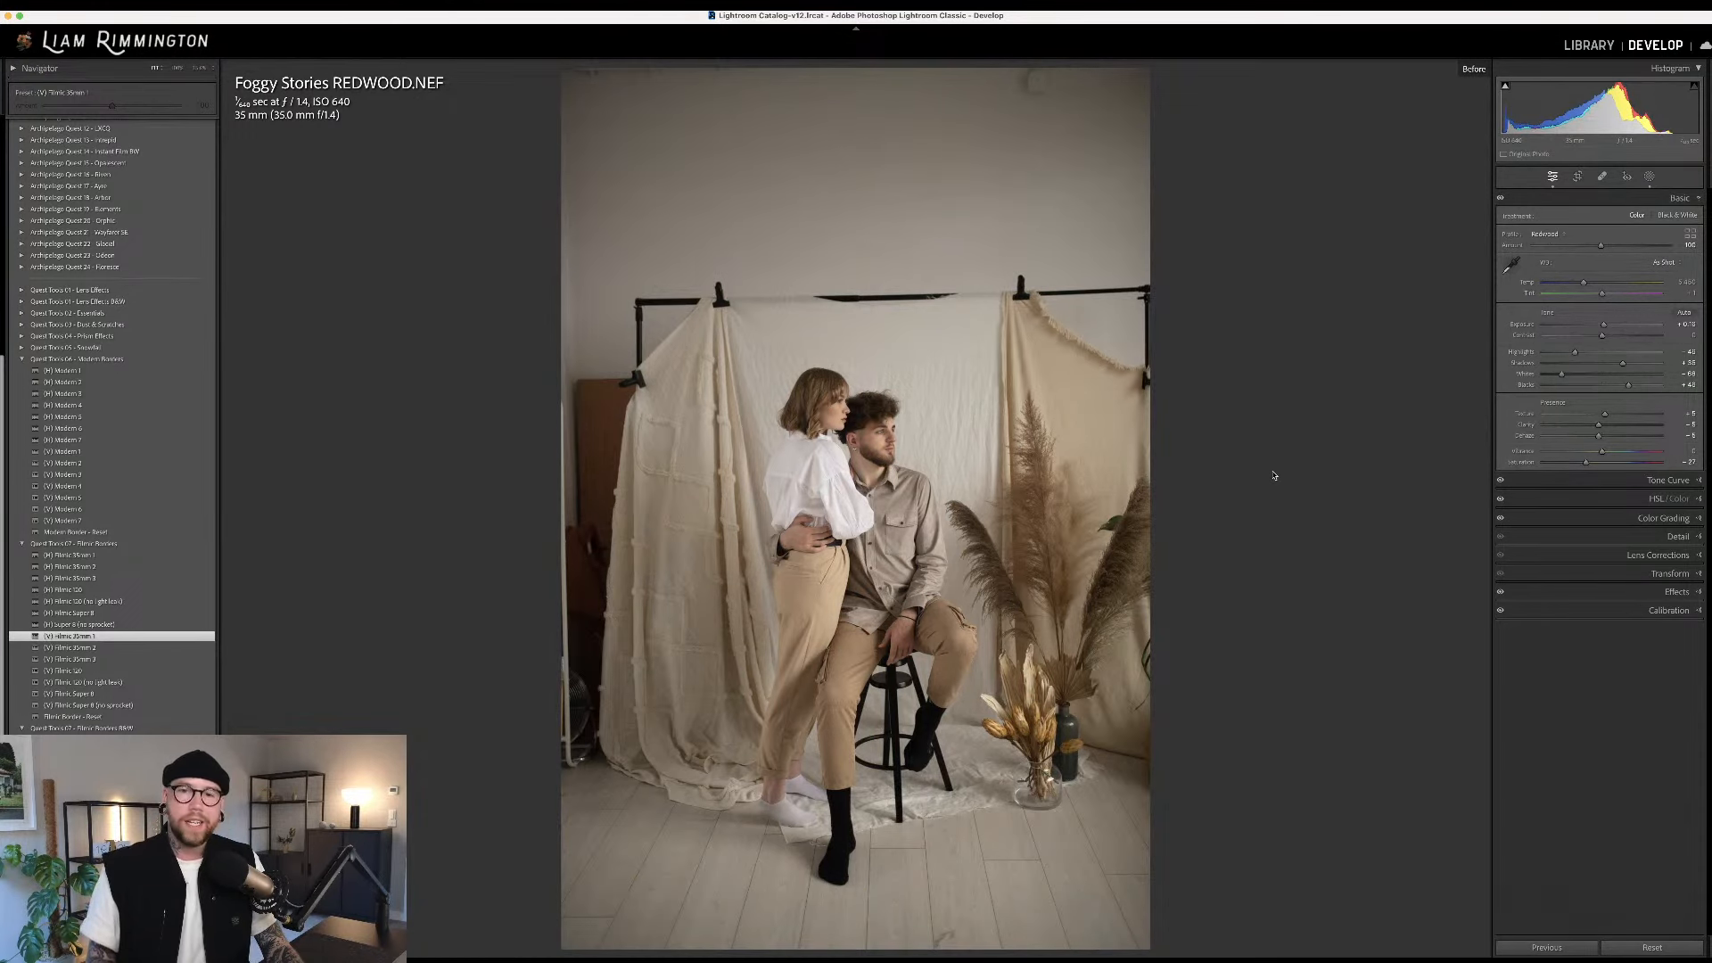
key(backslash)
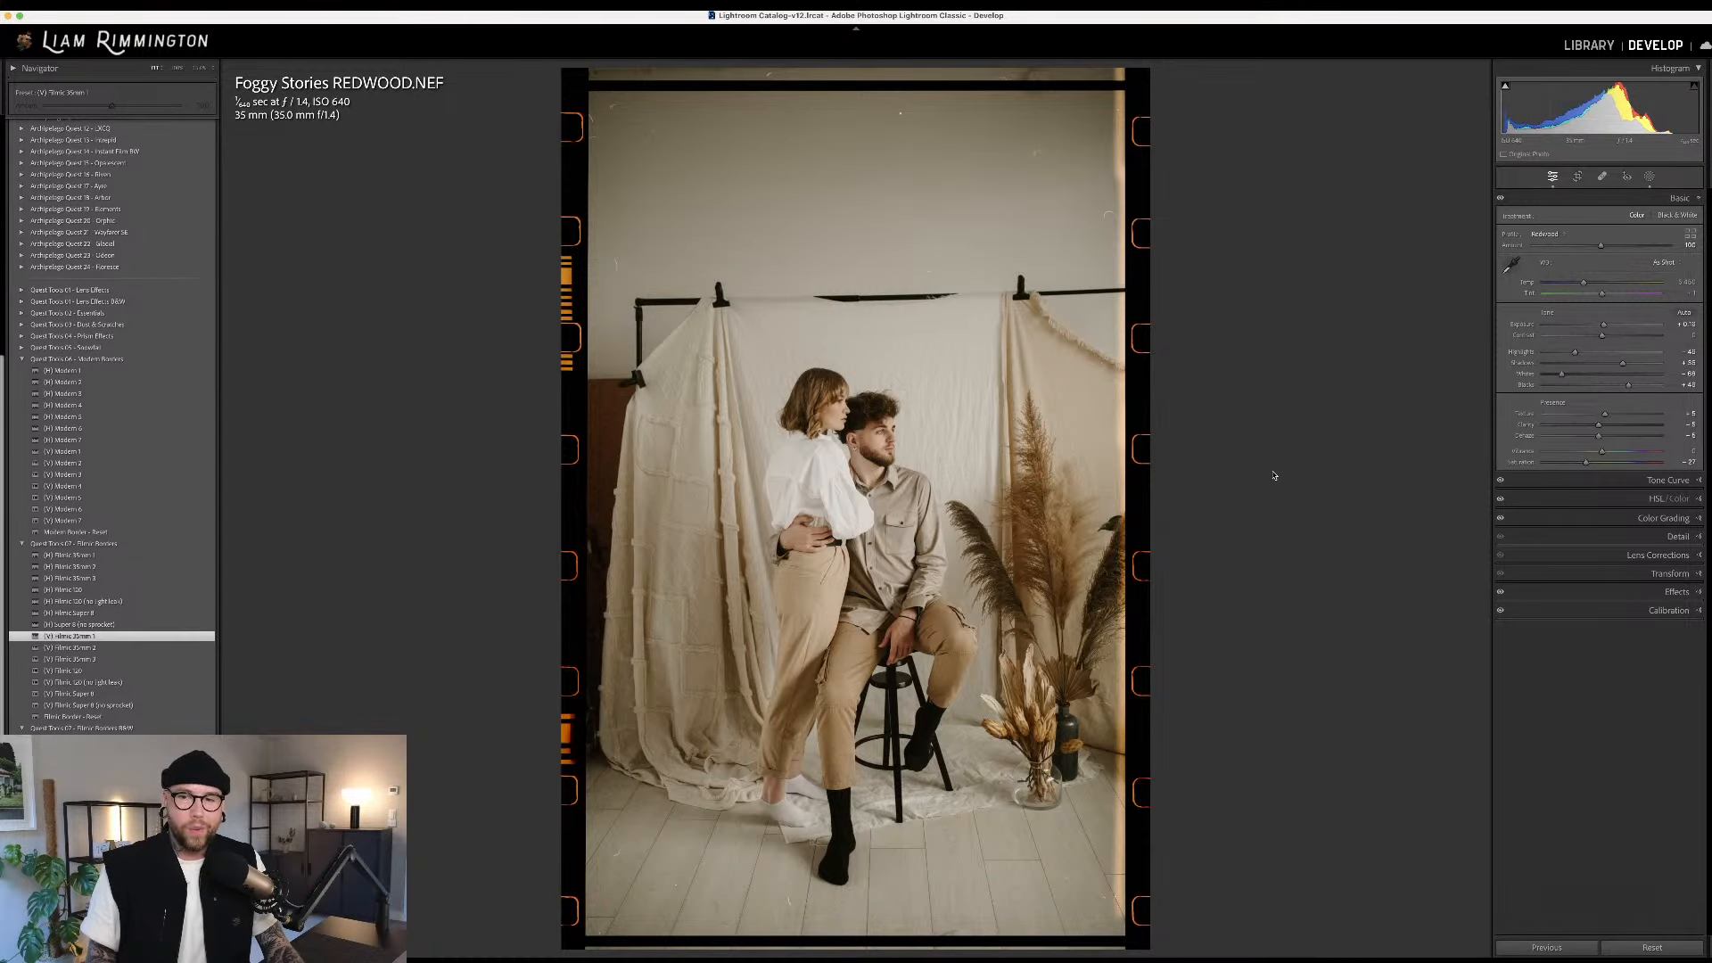
key(y)
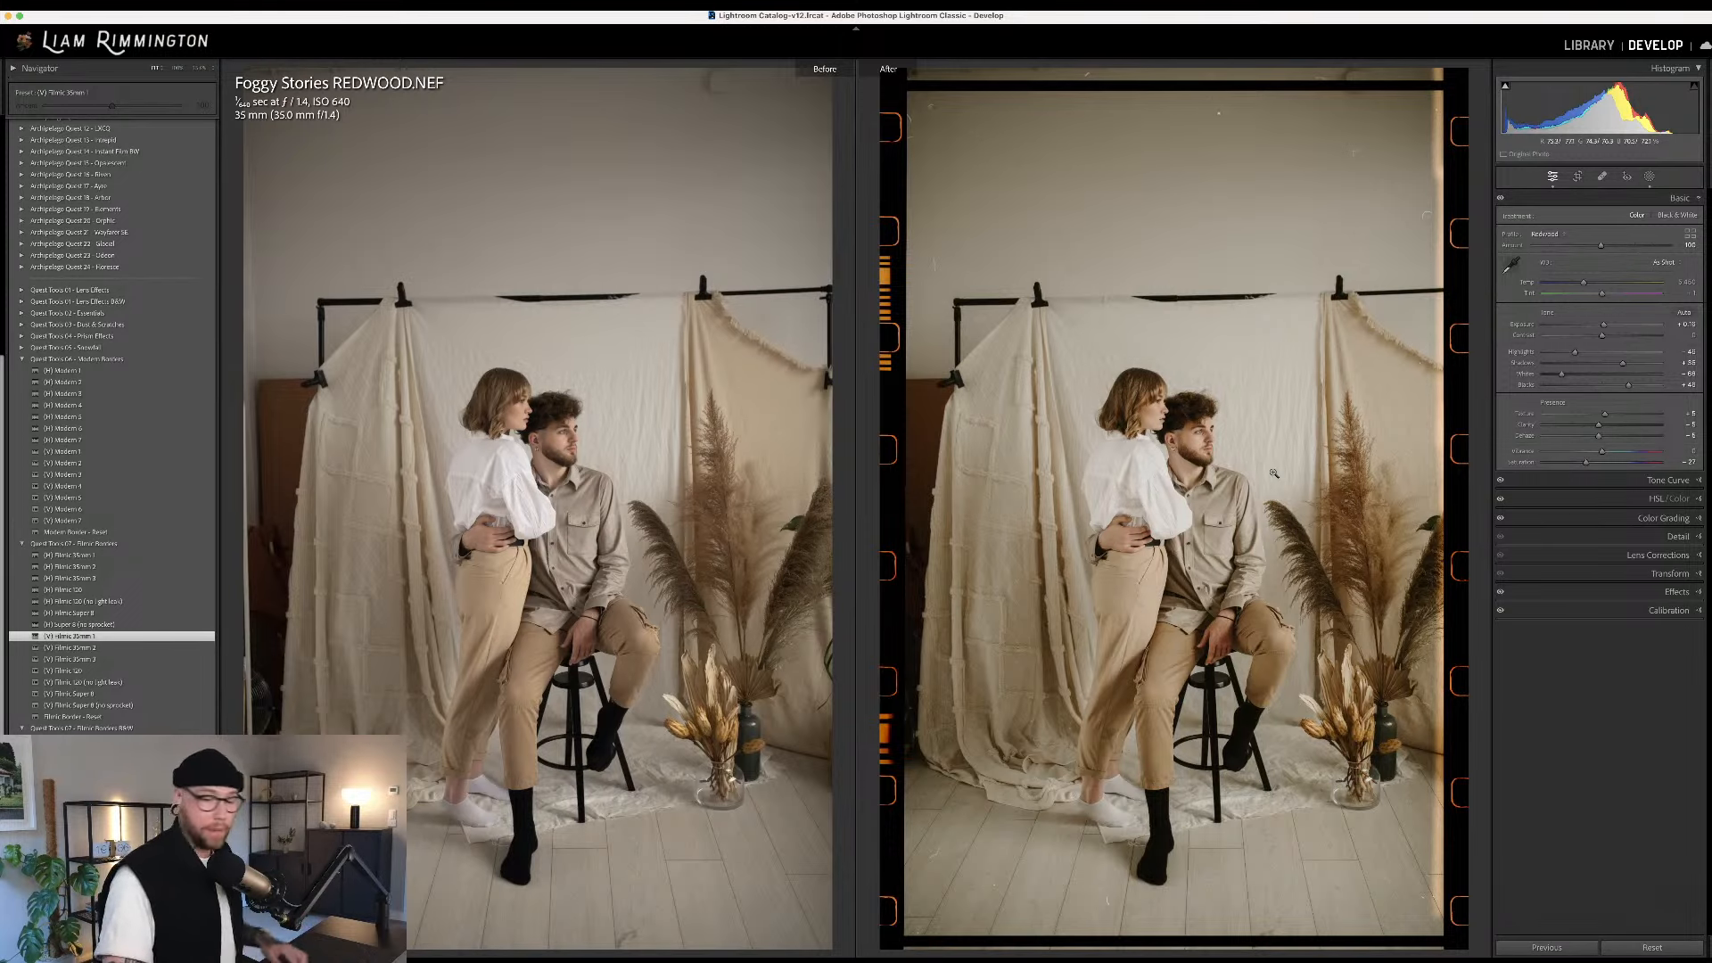
key(y)
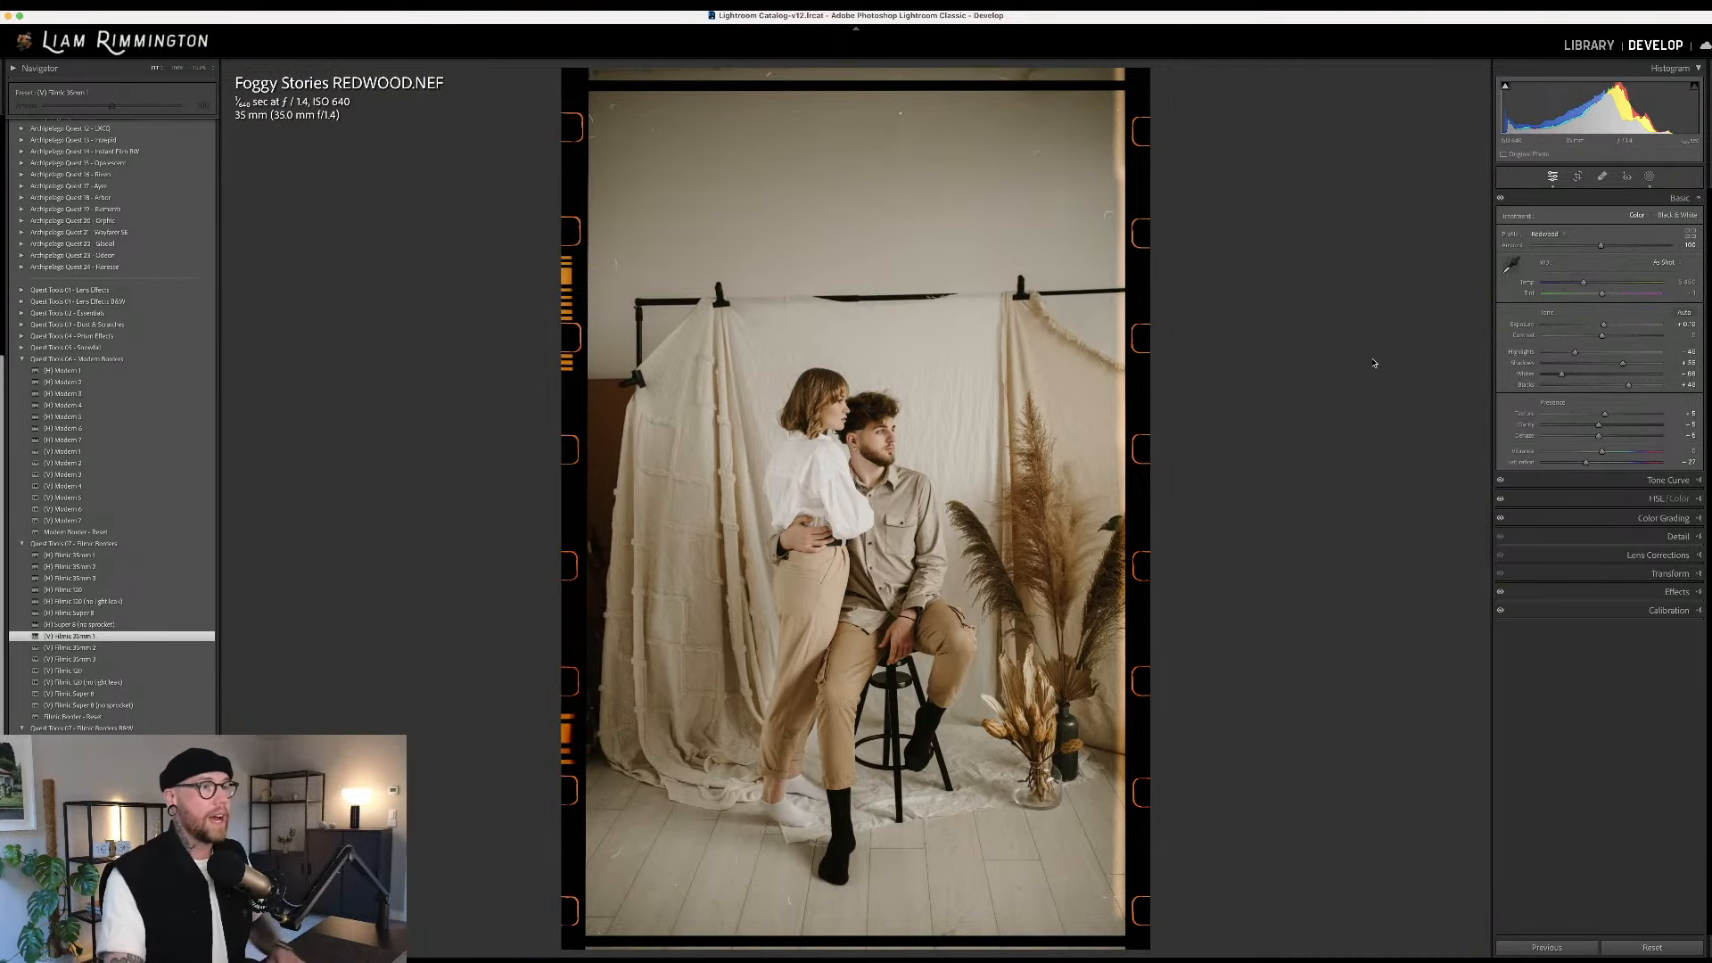
Show the preset's masks and switch the Dust mask off and back on to preview its effect
click(1650, 178)
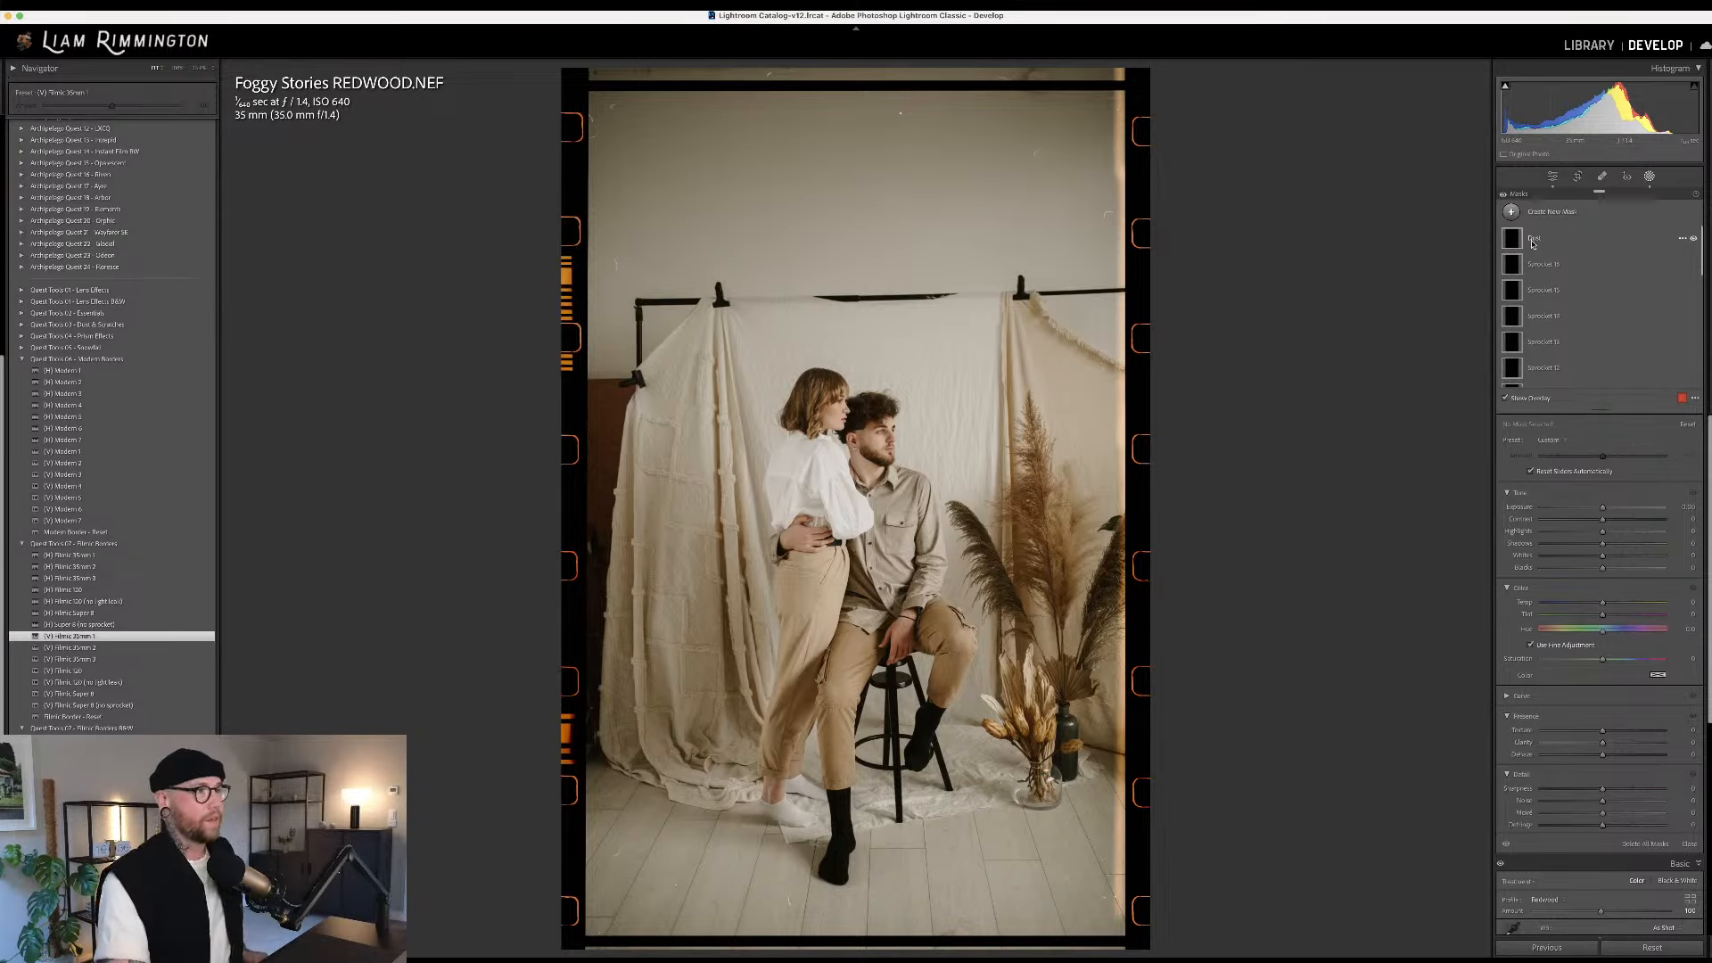
click(1694, 240)
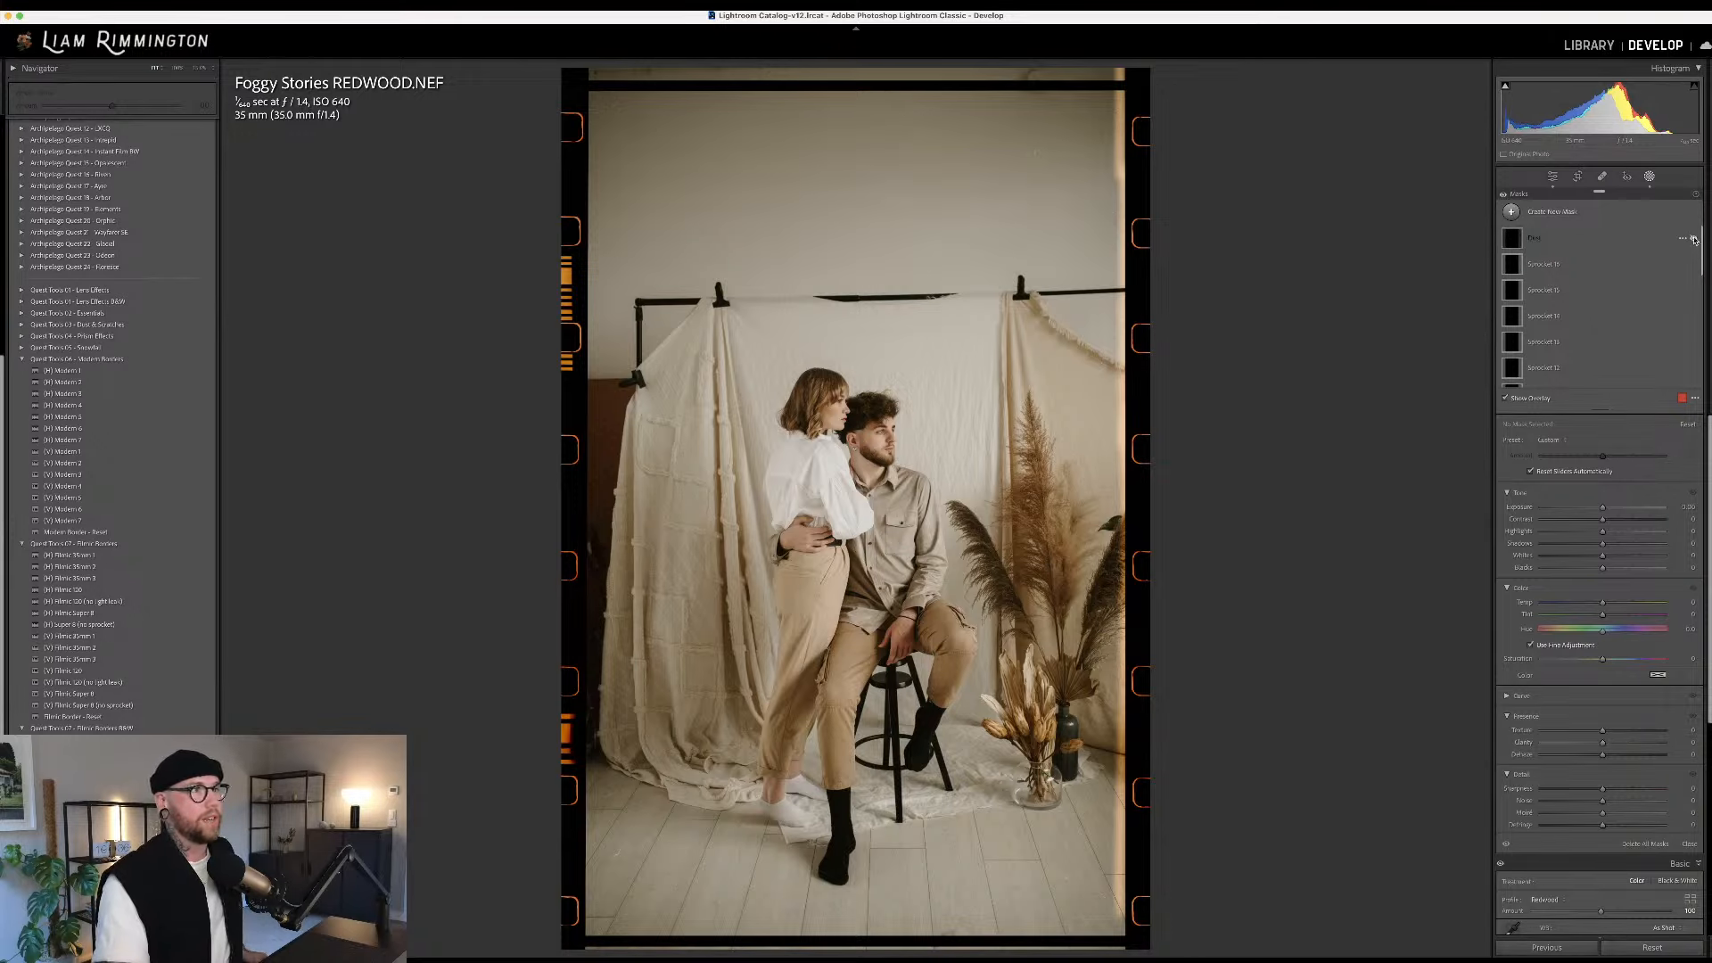
click(1694, 241)
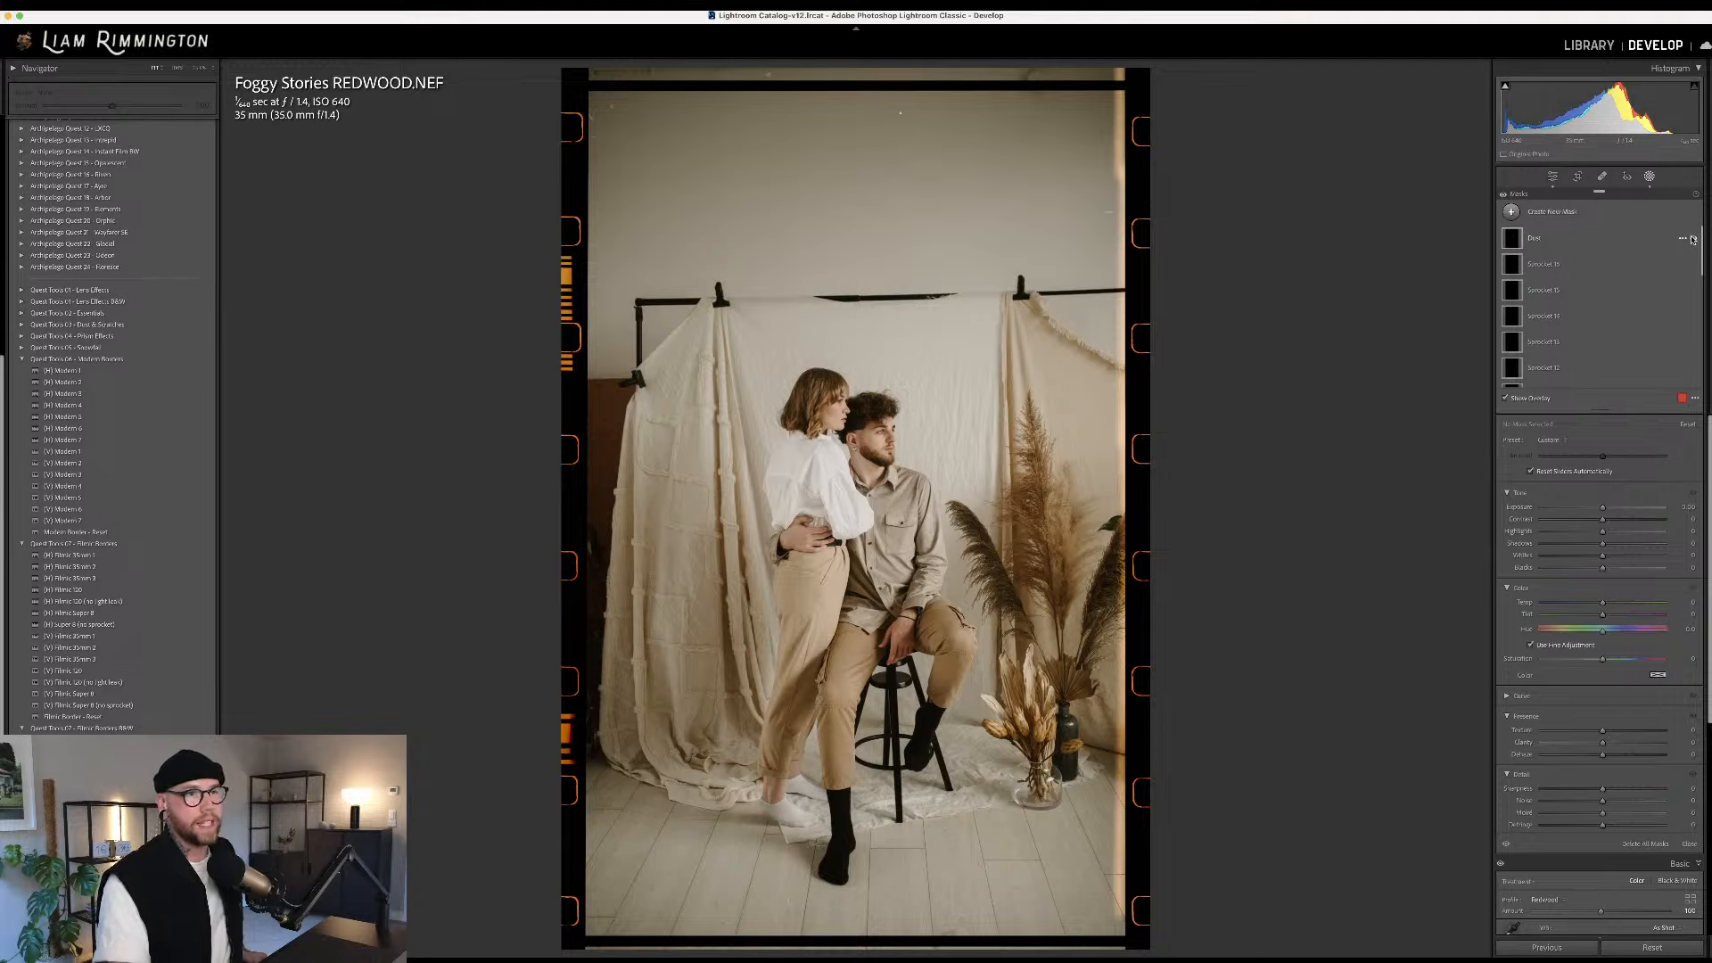
Preview what the Orange Bars and Black Bars masks contribute by switching each one off and back on
scroll(1562, 362, down, 5)
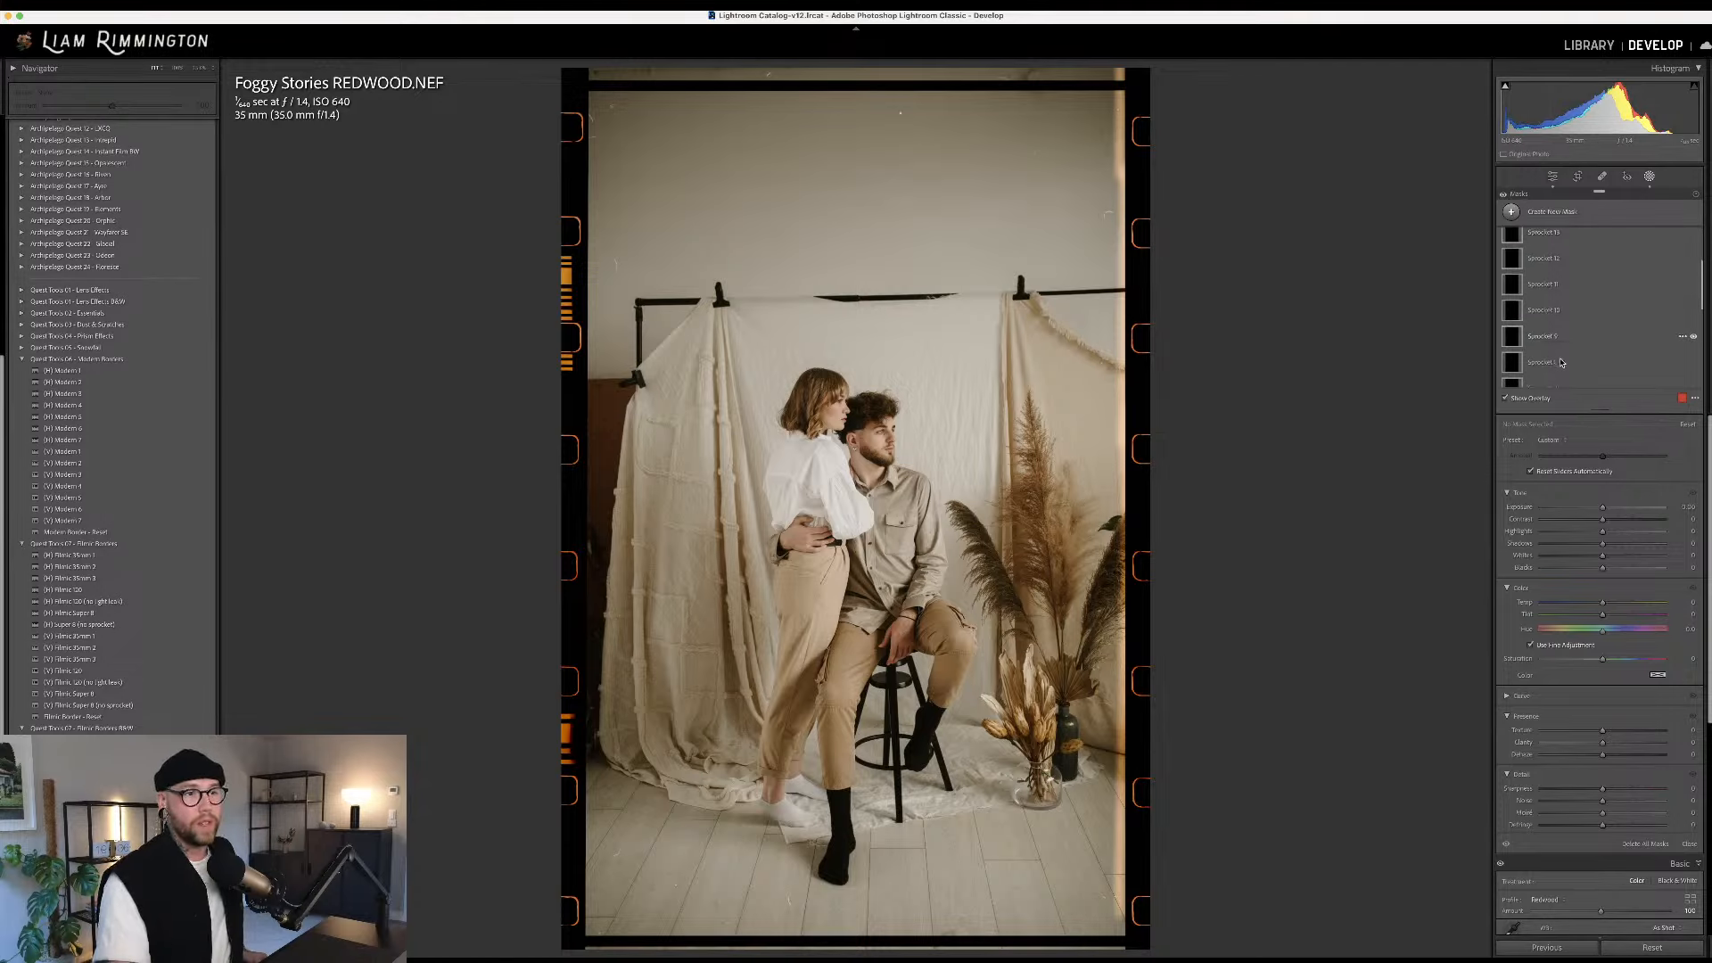
scroll(1562, 362, down, 8)
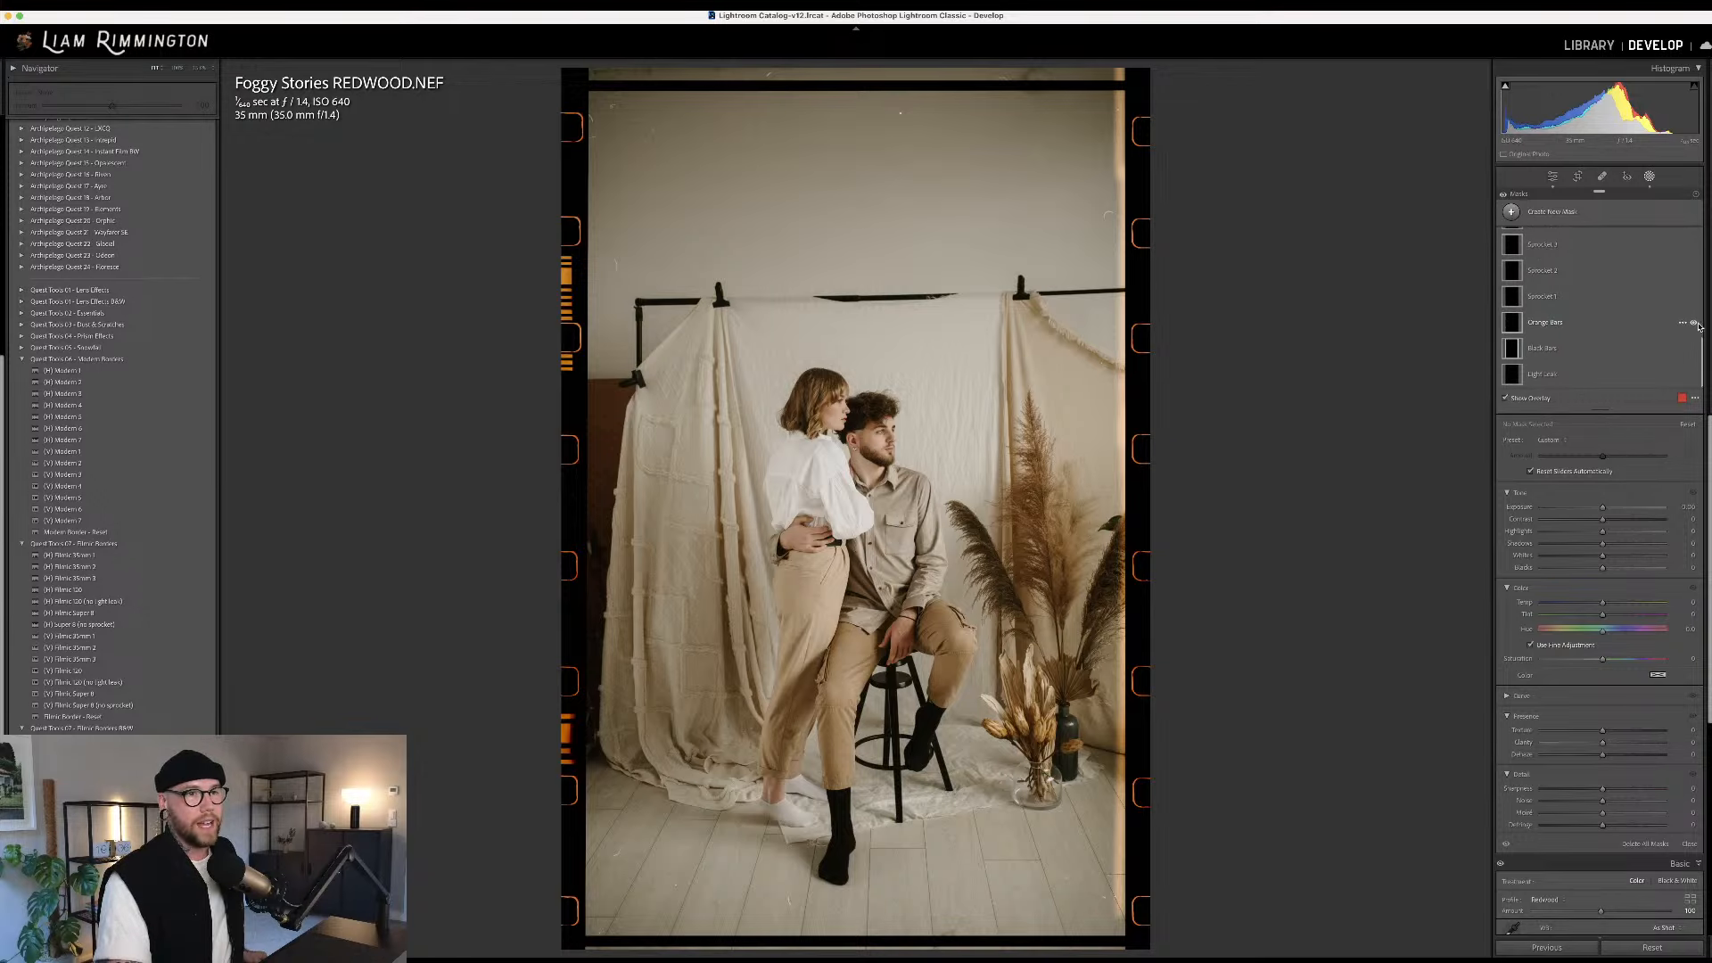
click(1698, 326)
click(1697, 326)
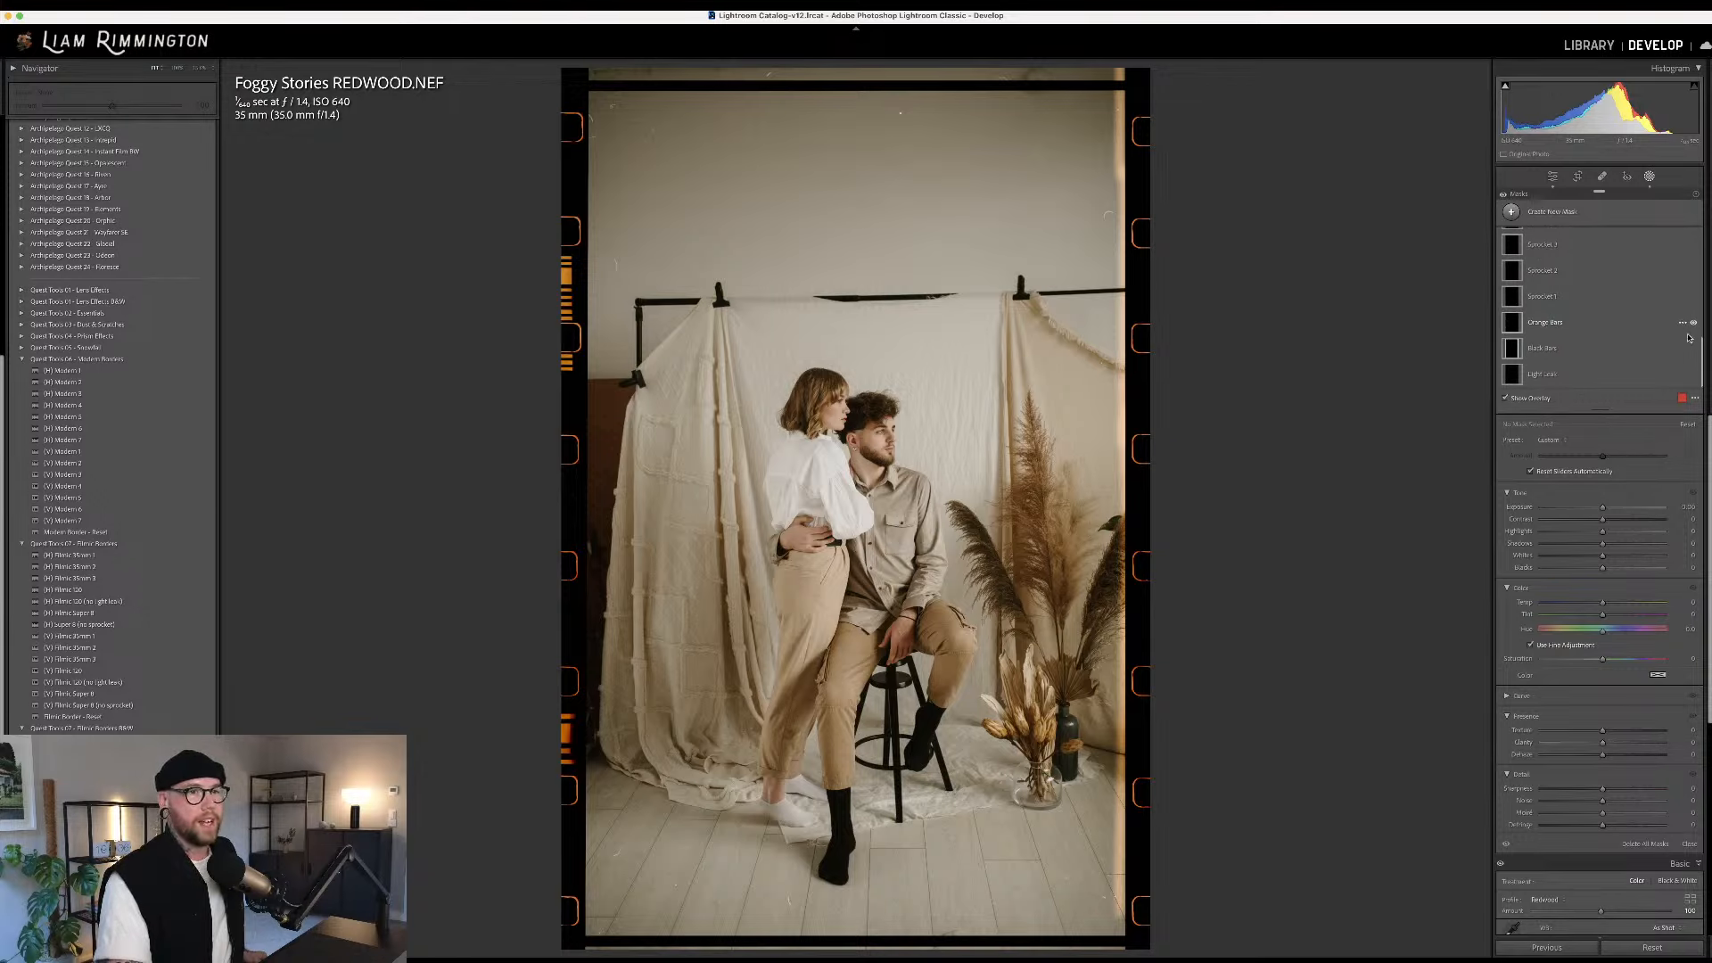
click(1695, 349)
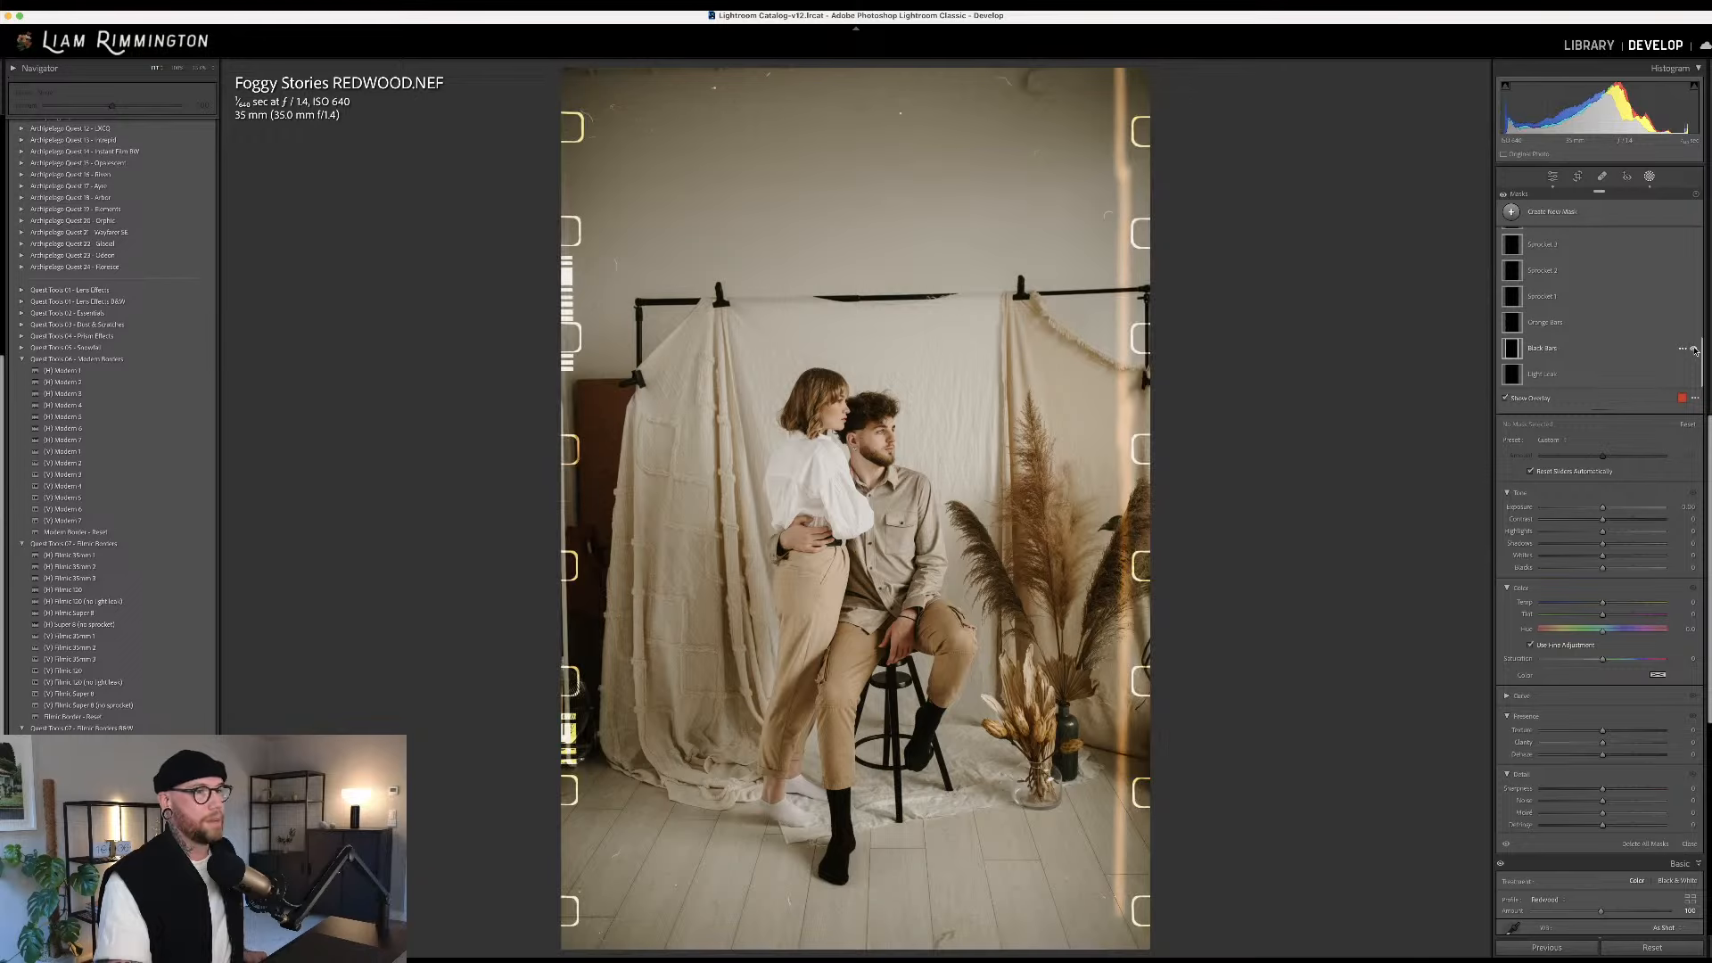
click(1695, 350)
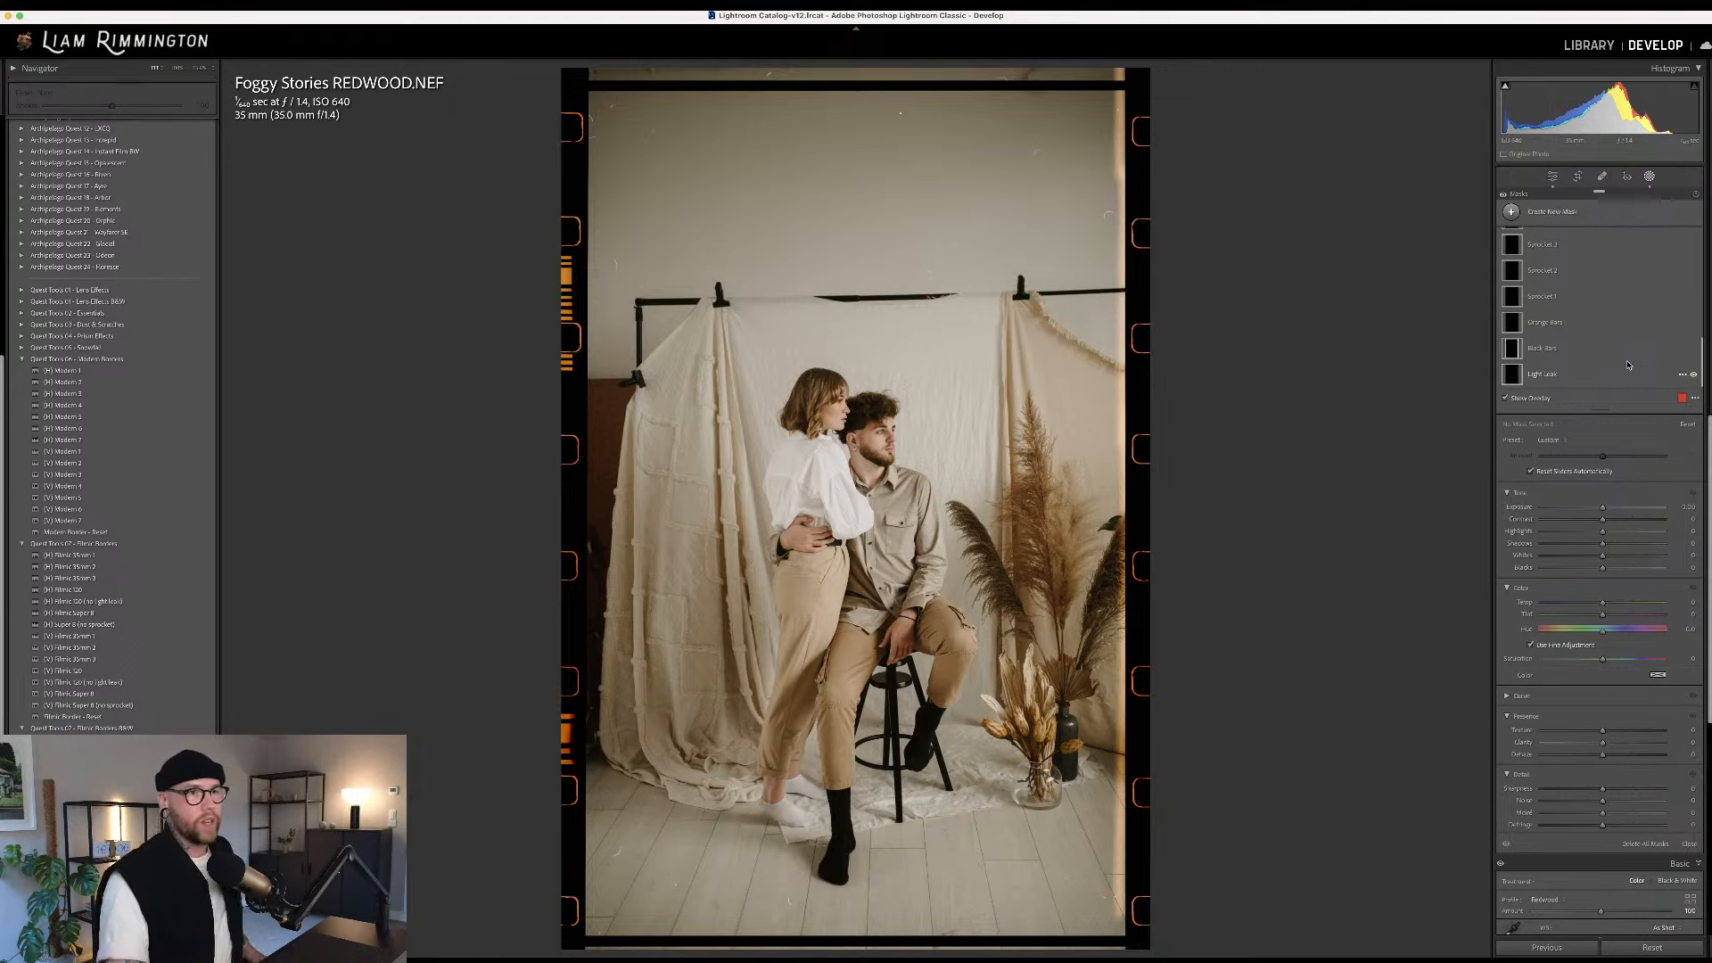
Review the list of Sprocket masks, expand Sprocket 1 to examine its brush, radial and linear gradient components, and collapse it again
scroll(1552, 352, up, 1)
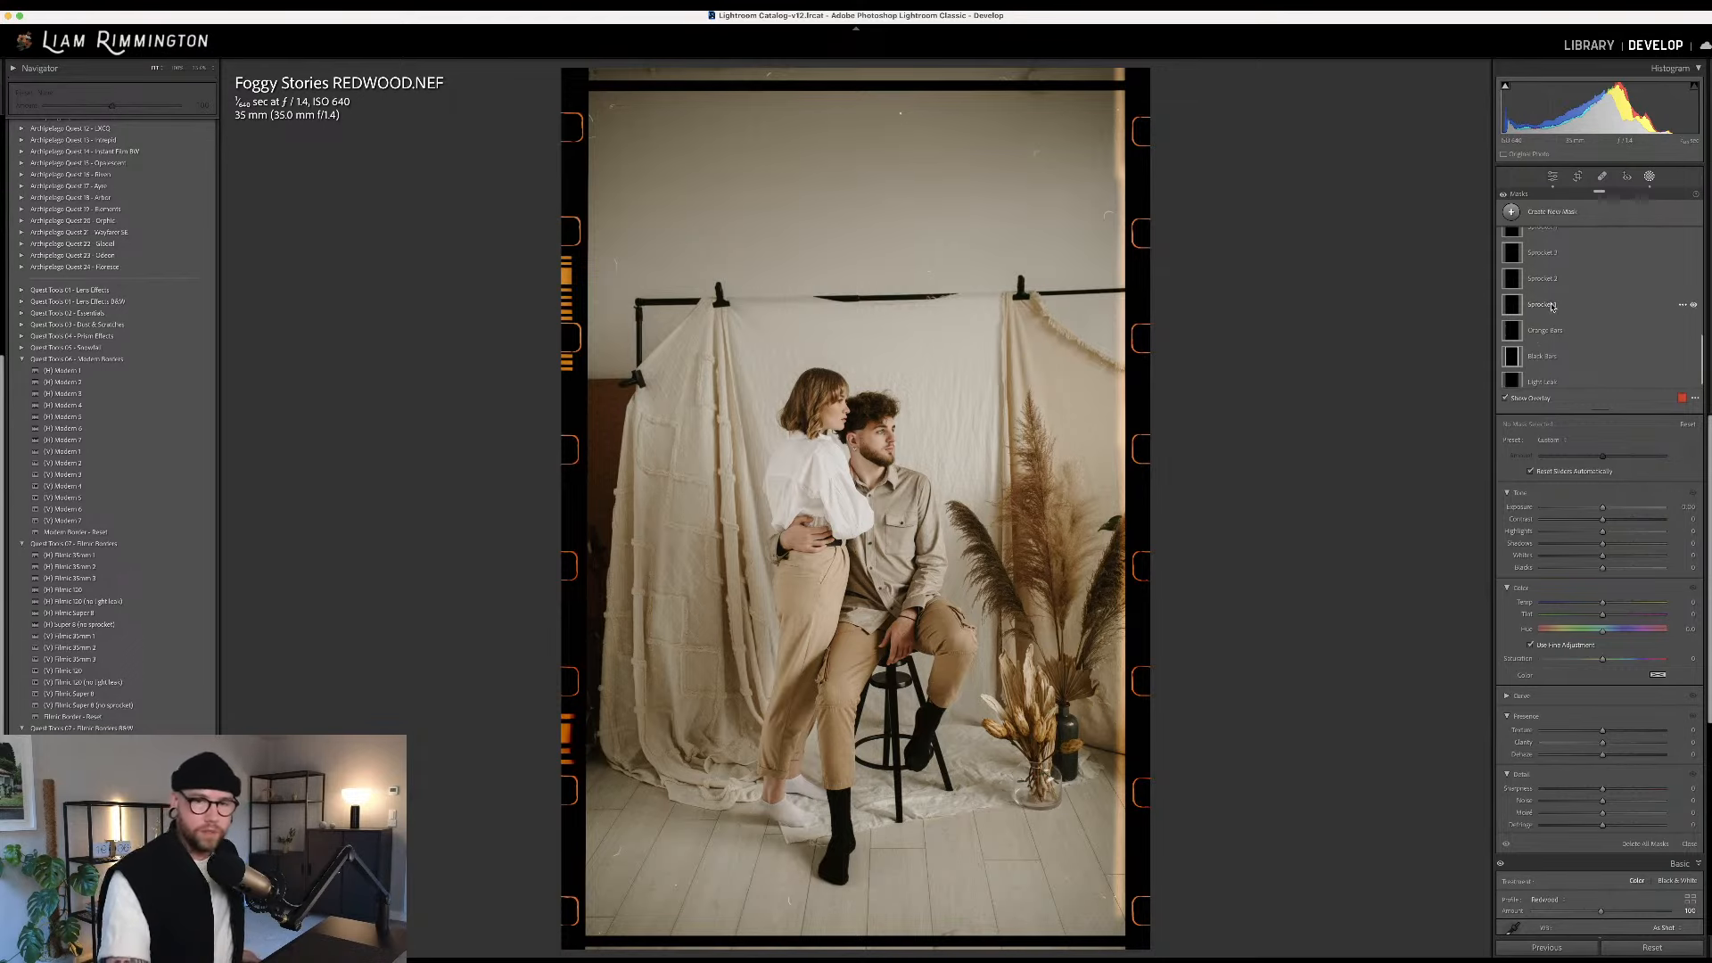
scroll(1552, 306, up, 2)
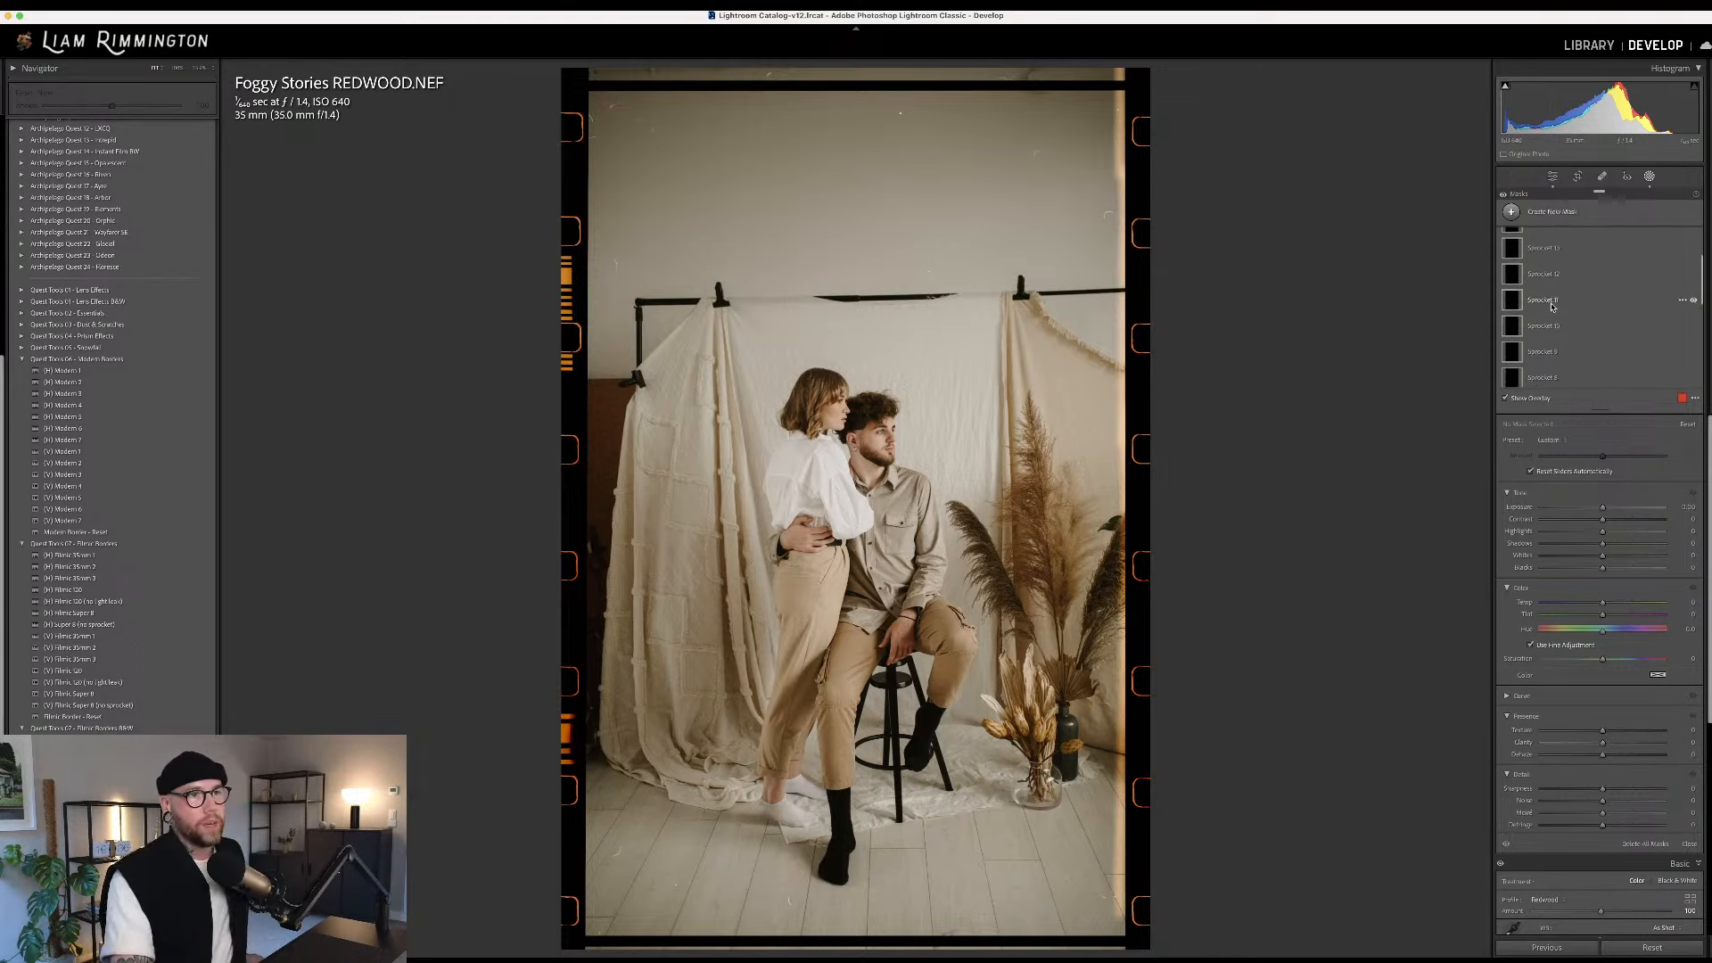
scroll(1552, 309, down, 2)
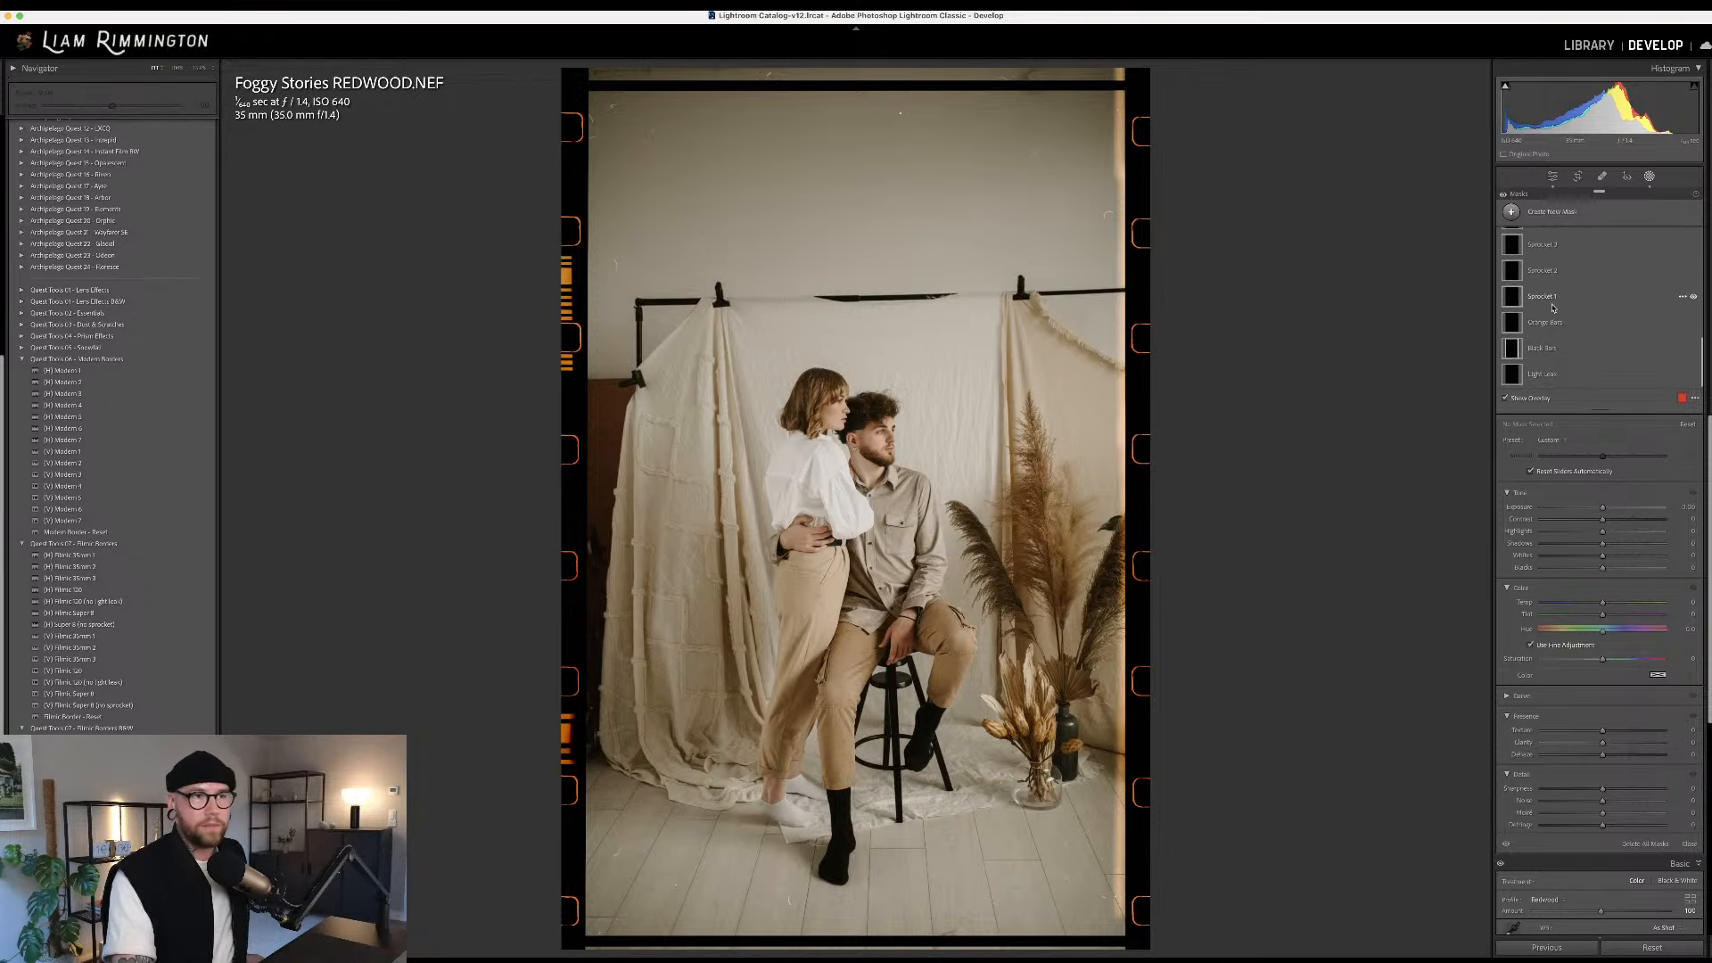
click(1550, 305)
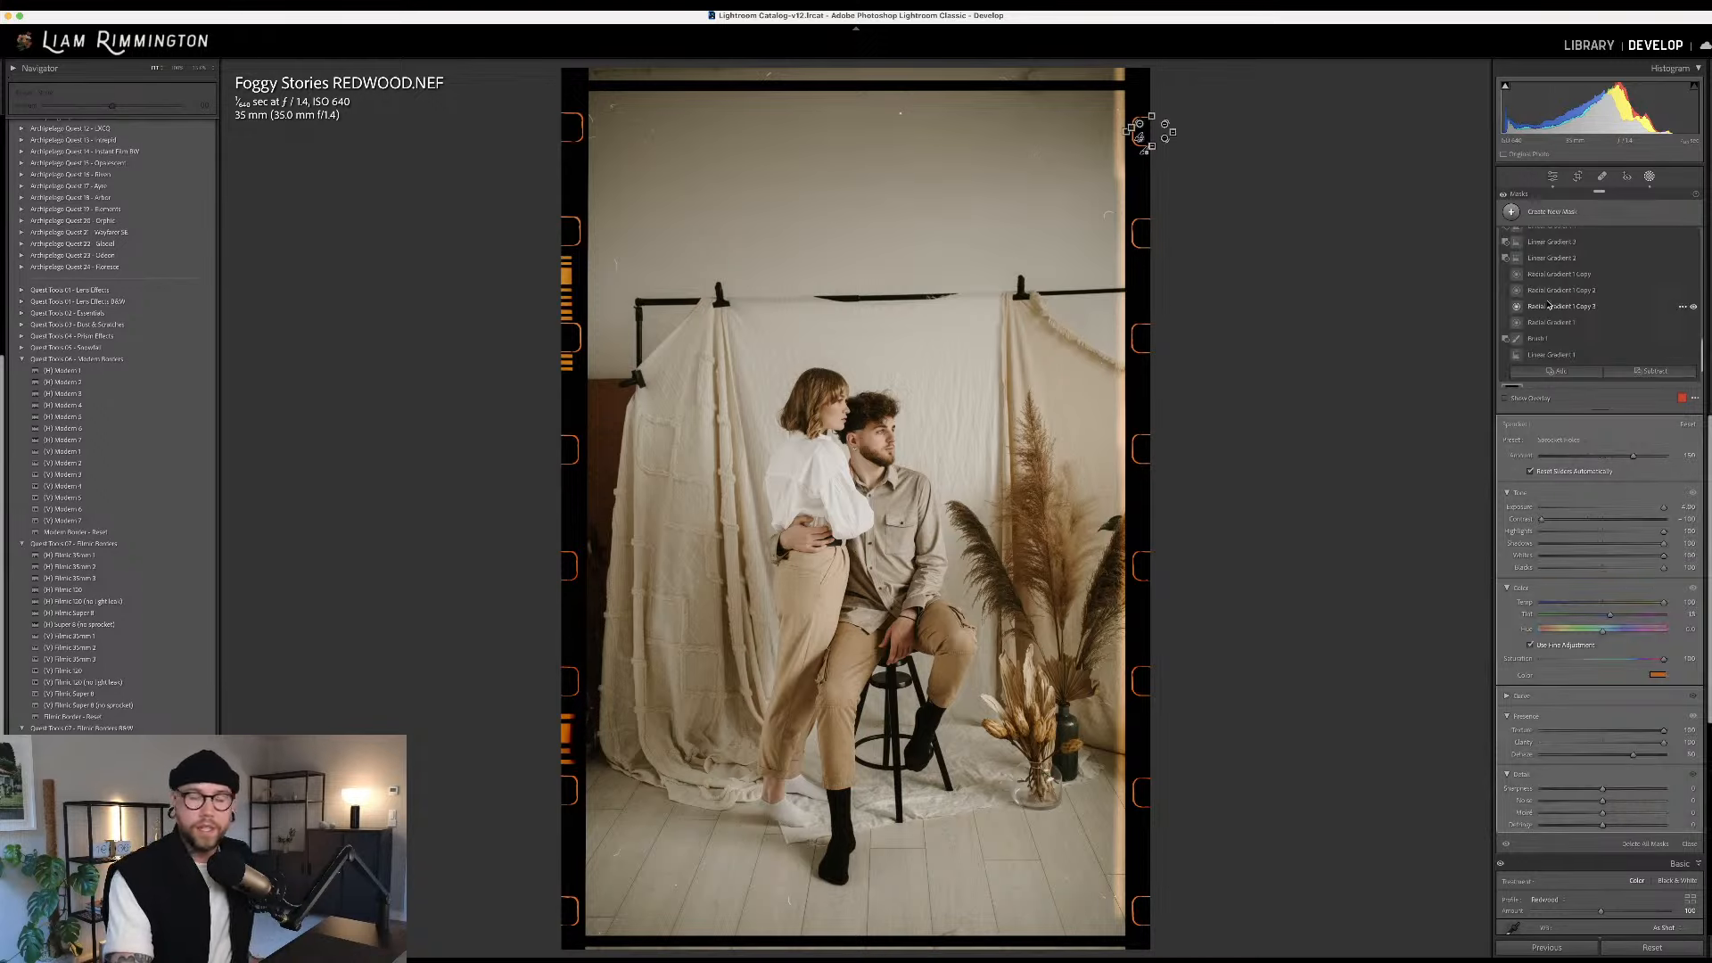
scroll(1565, 317, down, 2)
scroll(1571, 322, up, 4)
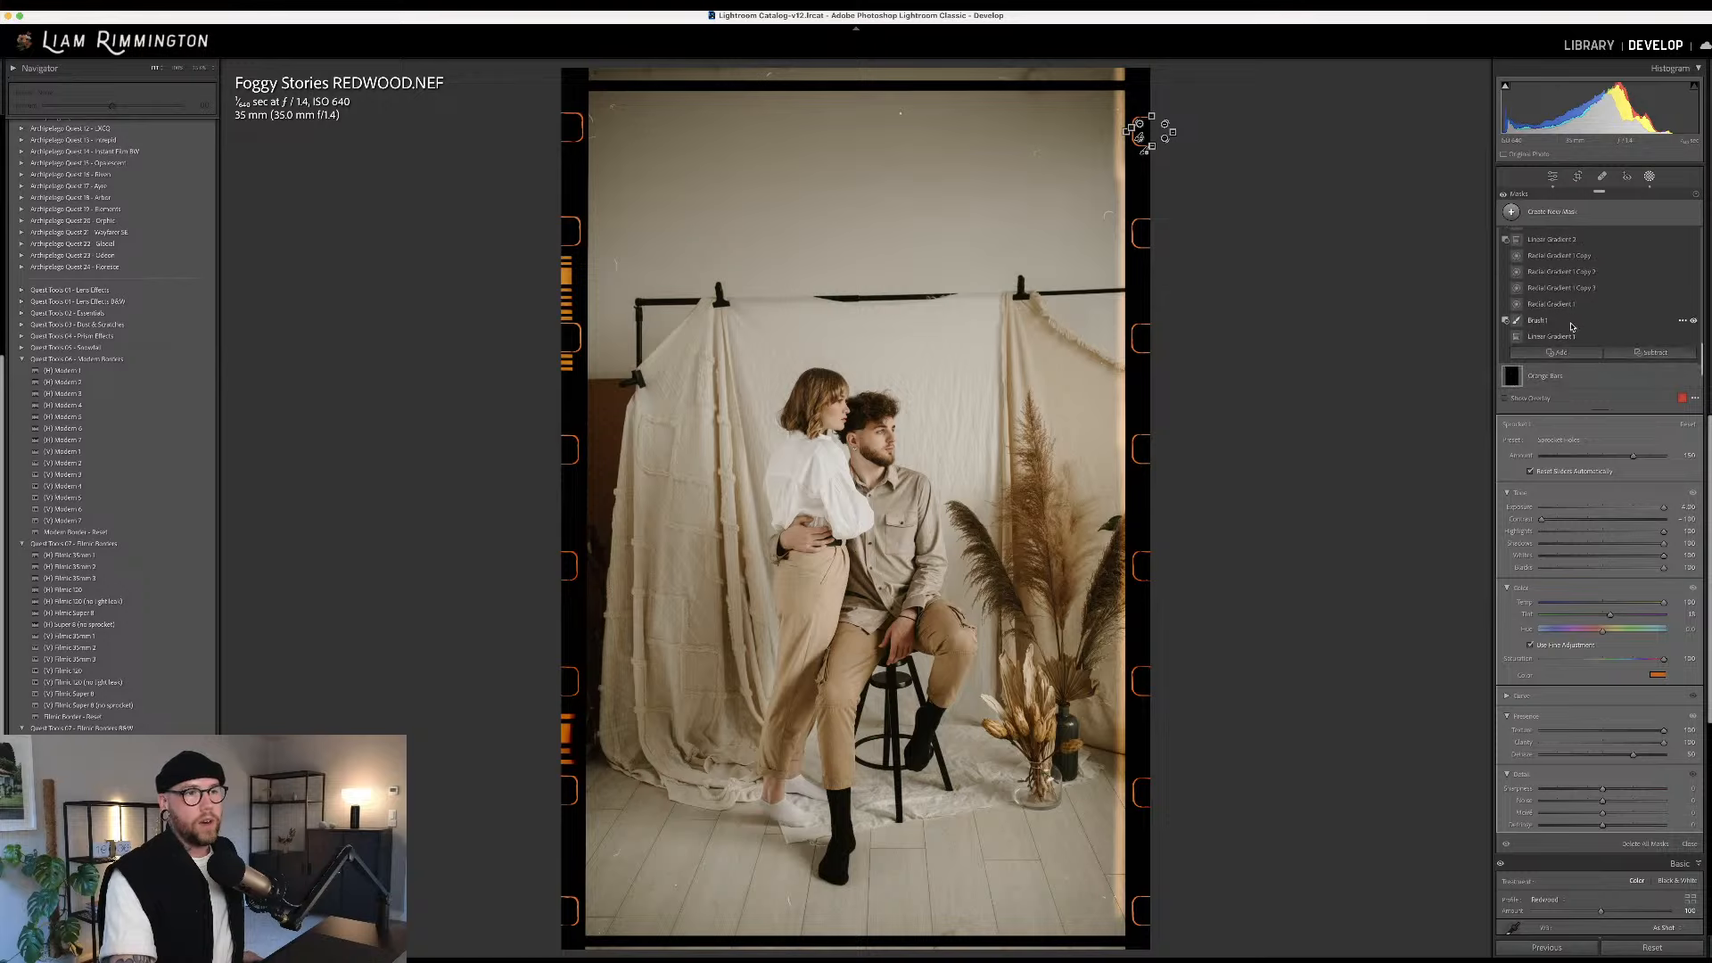
scroll(1559, 325, down, 2)
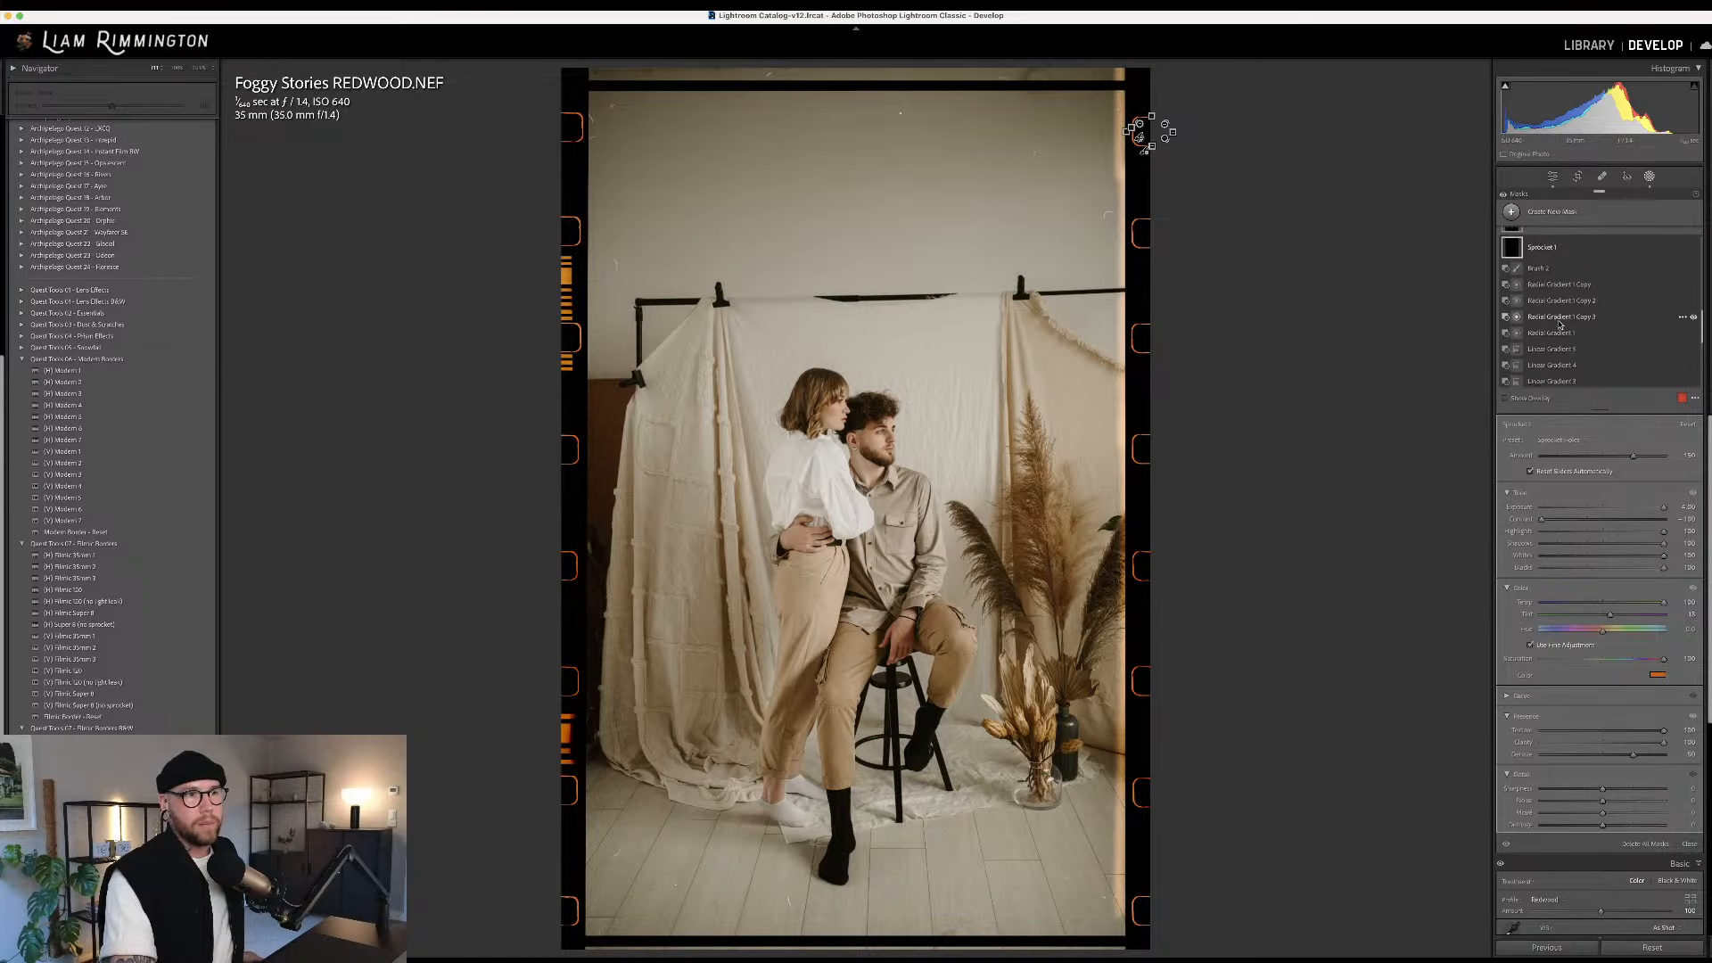
scroll(1559, 334, down, 3)
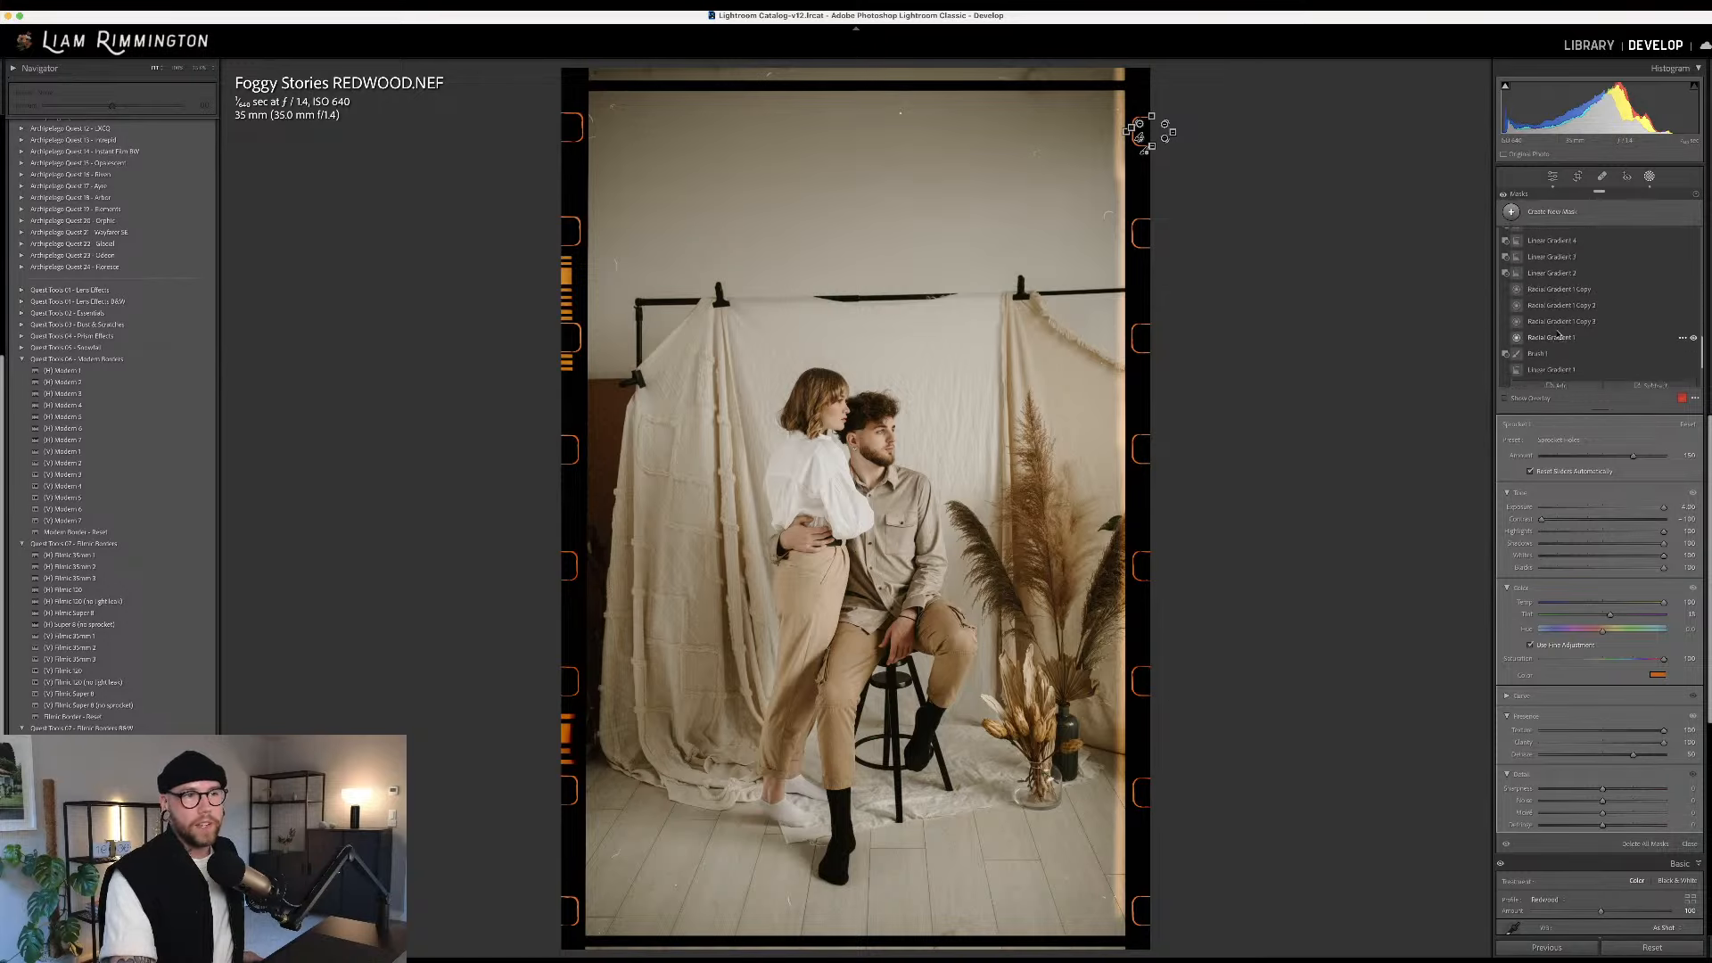
scroll(1557, 334, up, 2)
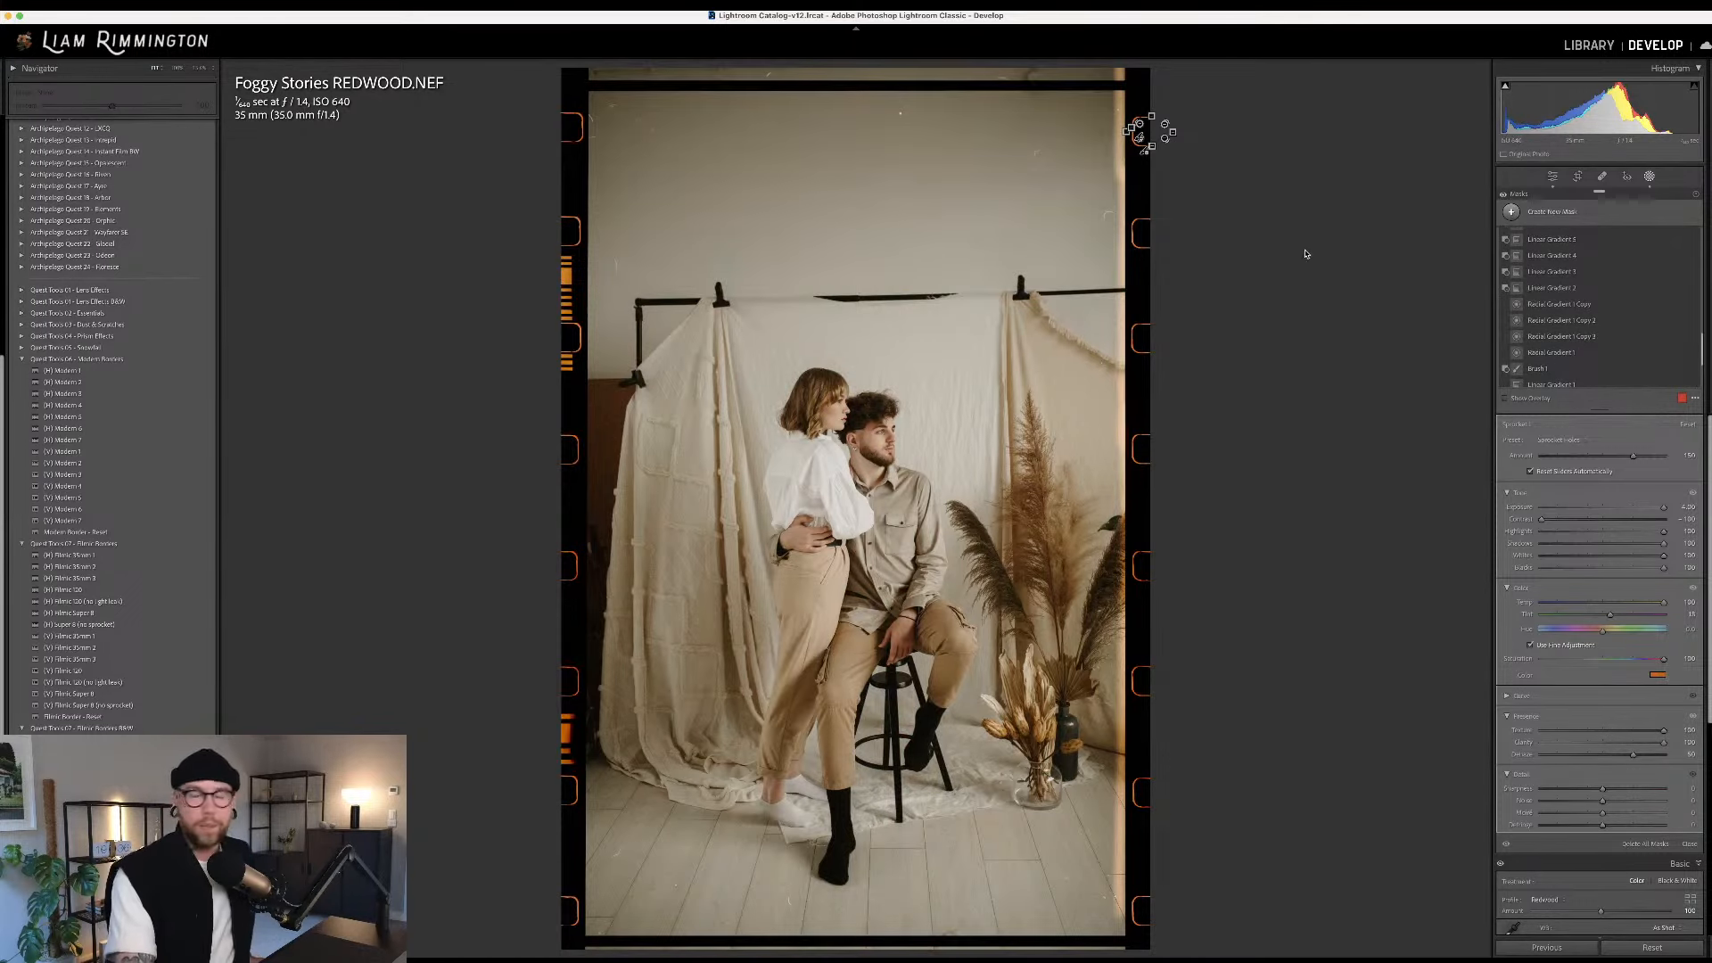
scroll(1570, 321, up, 3)
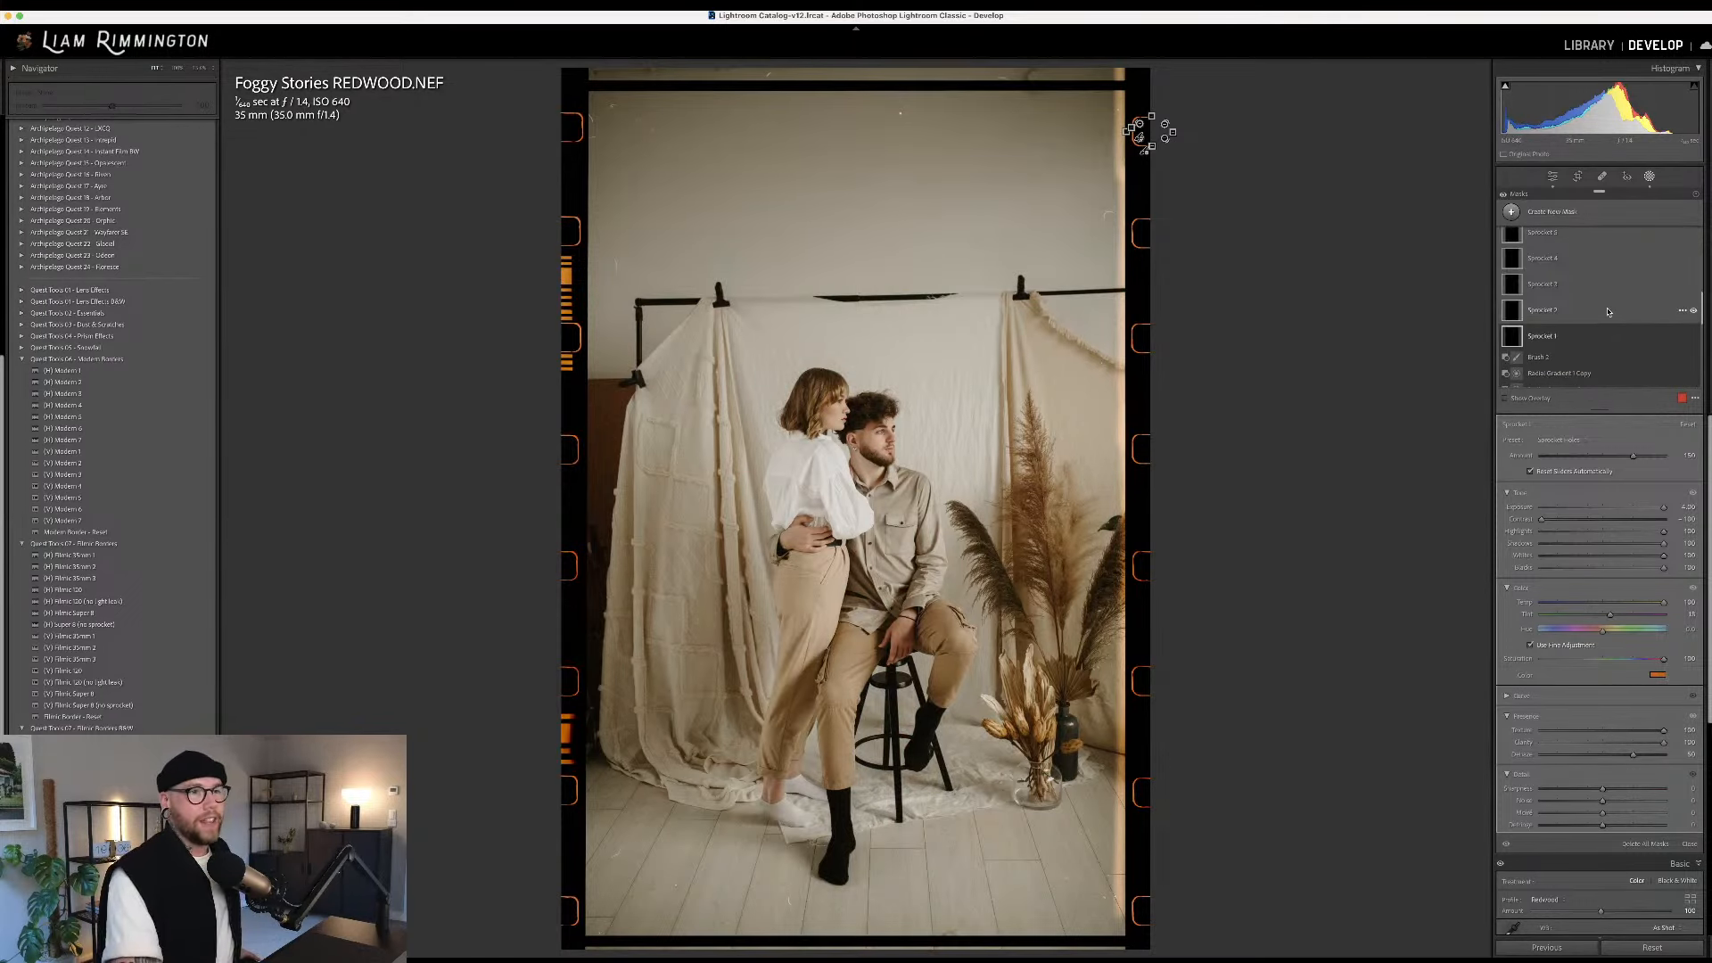
click(1557, 335)
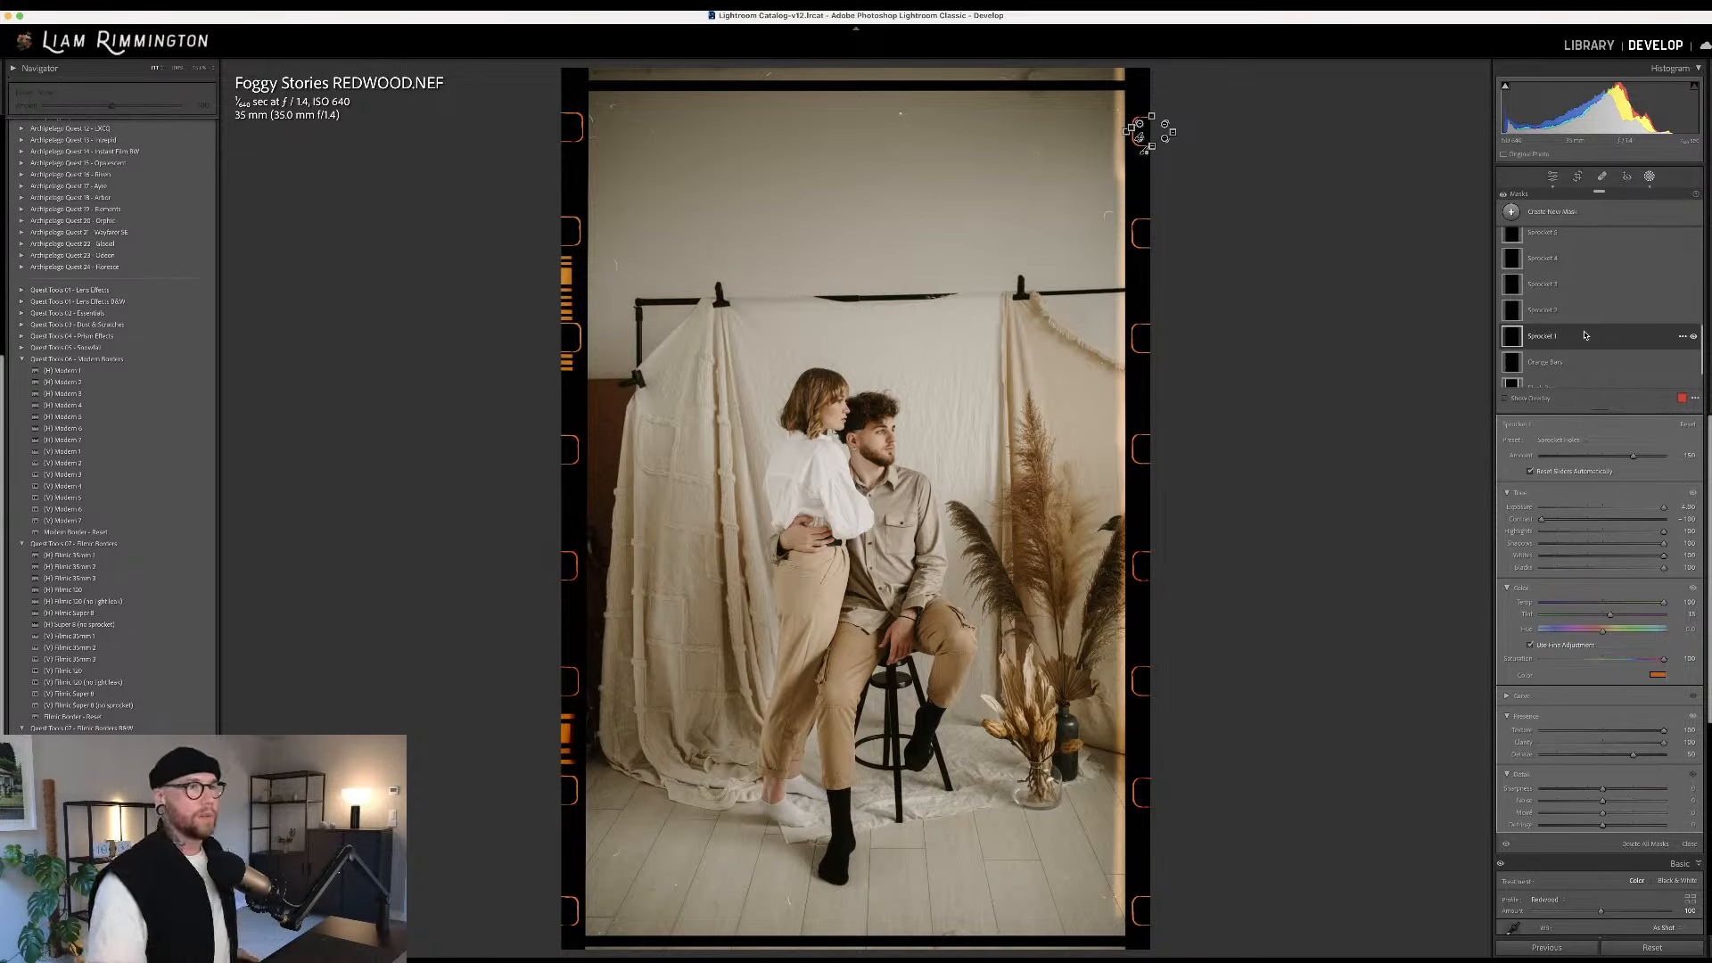
Close the masks and compare the film-bordered studio photo of the couple with its original several times
key(shift+w)
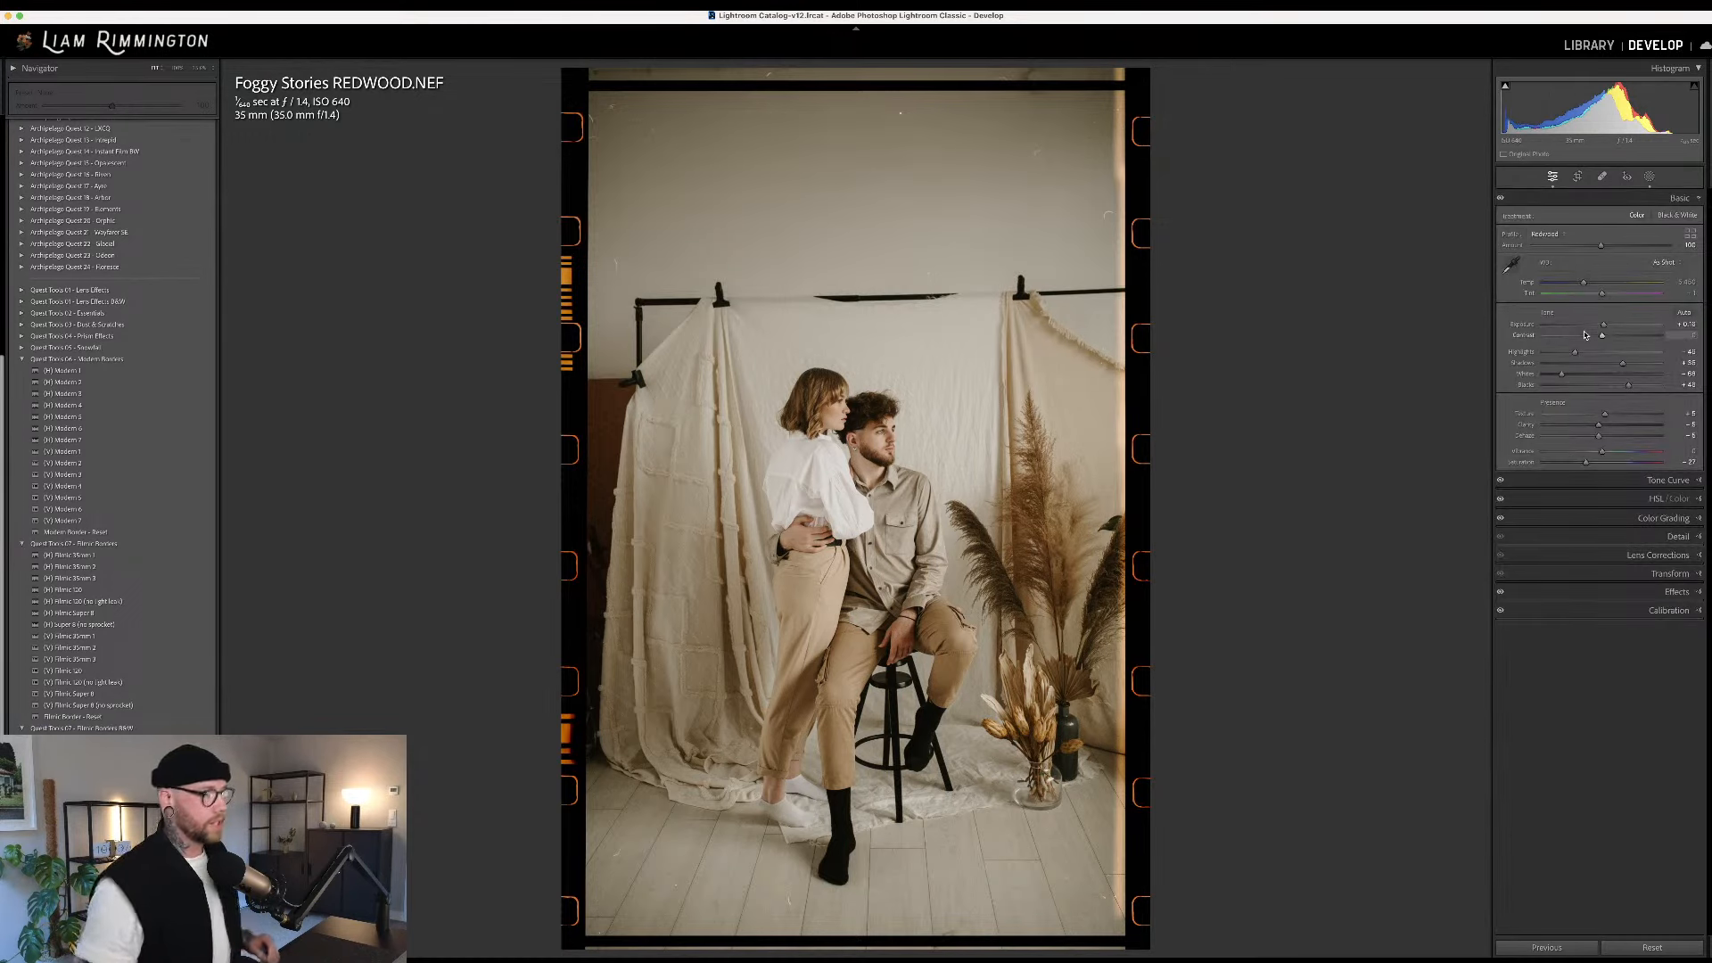
key(backslash)
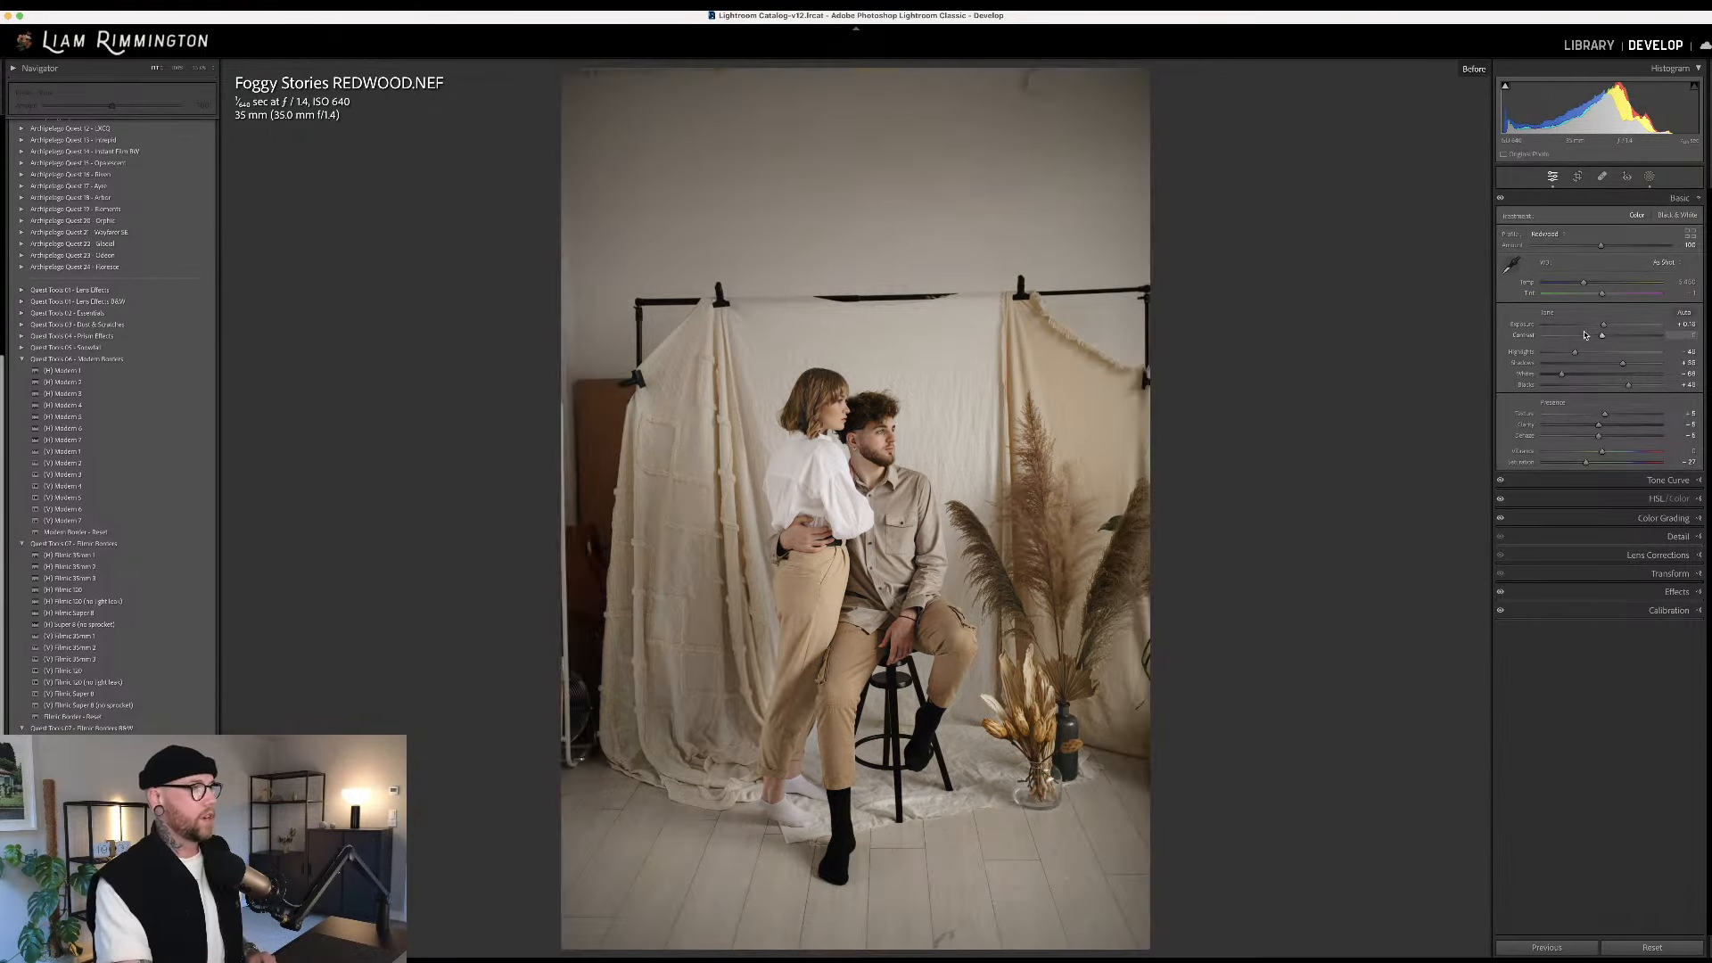
key(backslash)
key(backslash)
key(backslash)
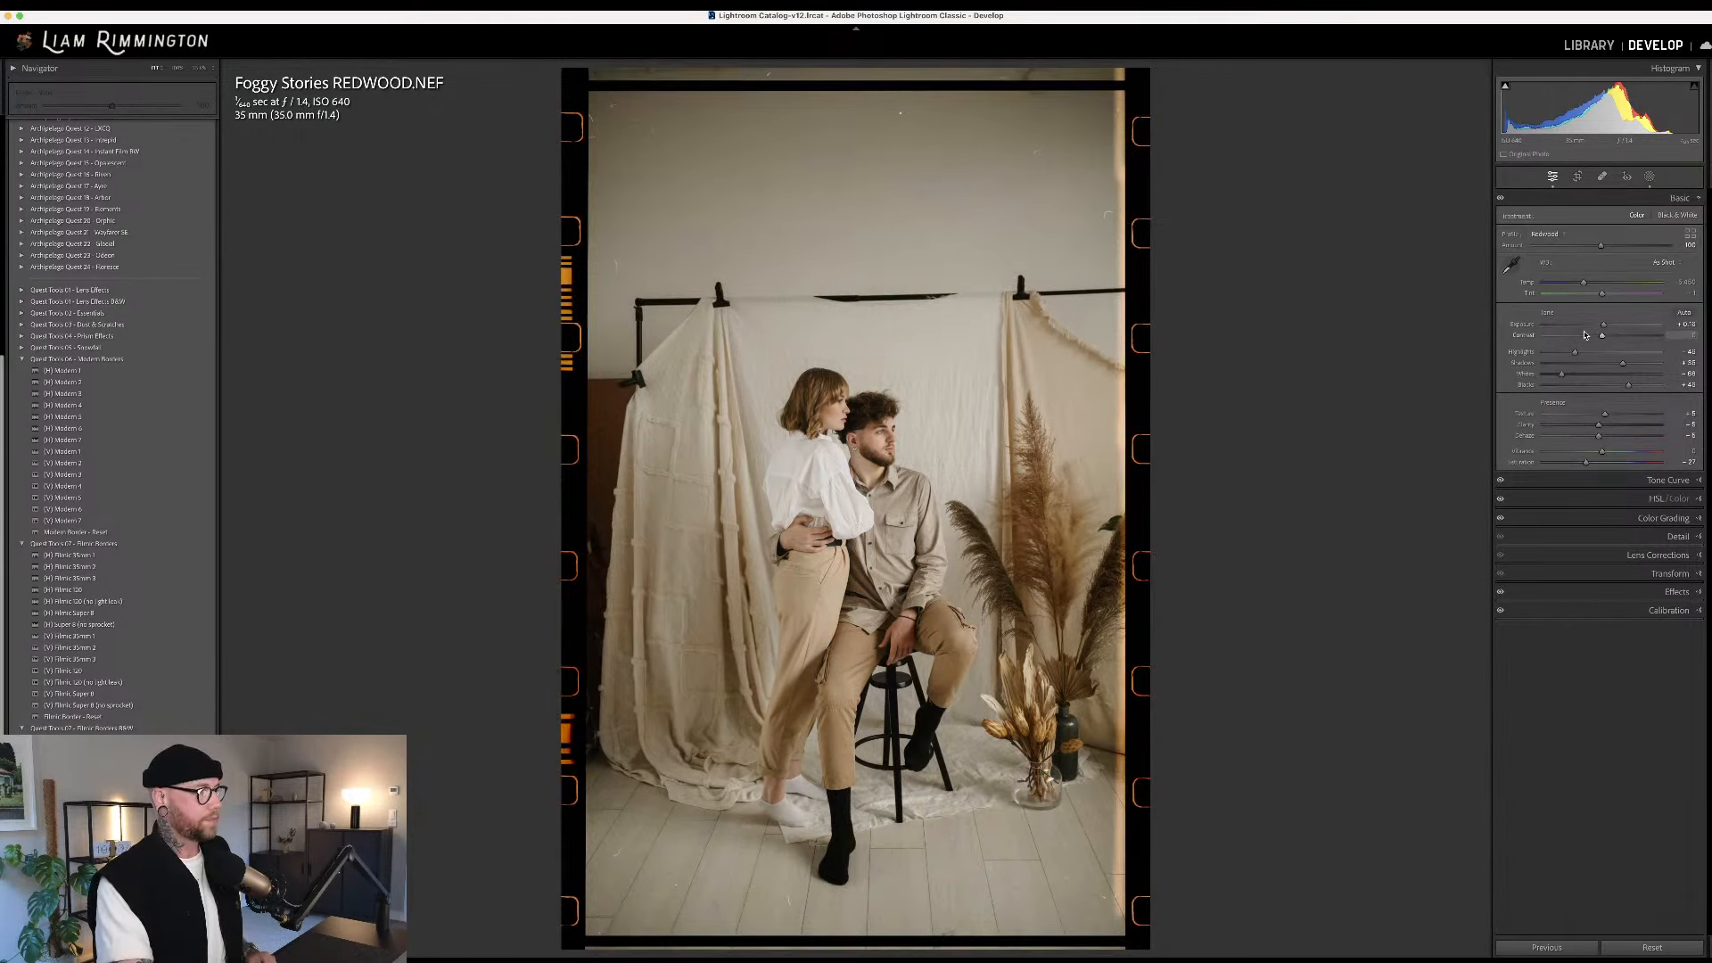
key(backslash)
key(backslash)
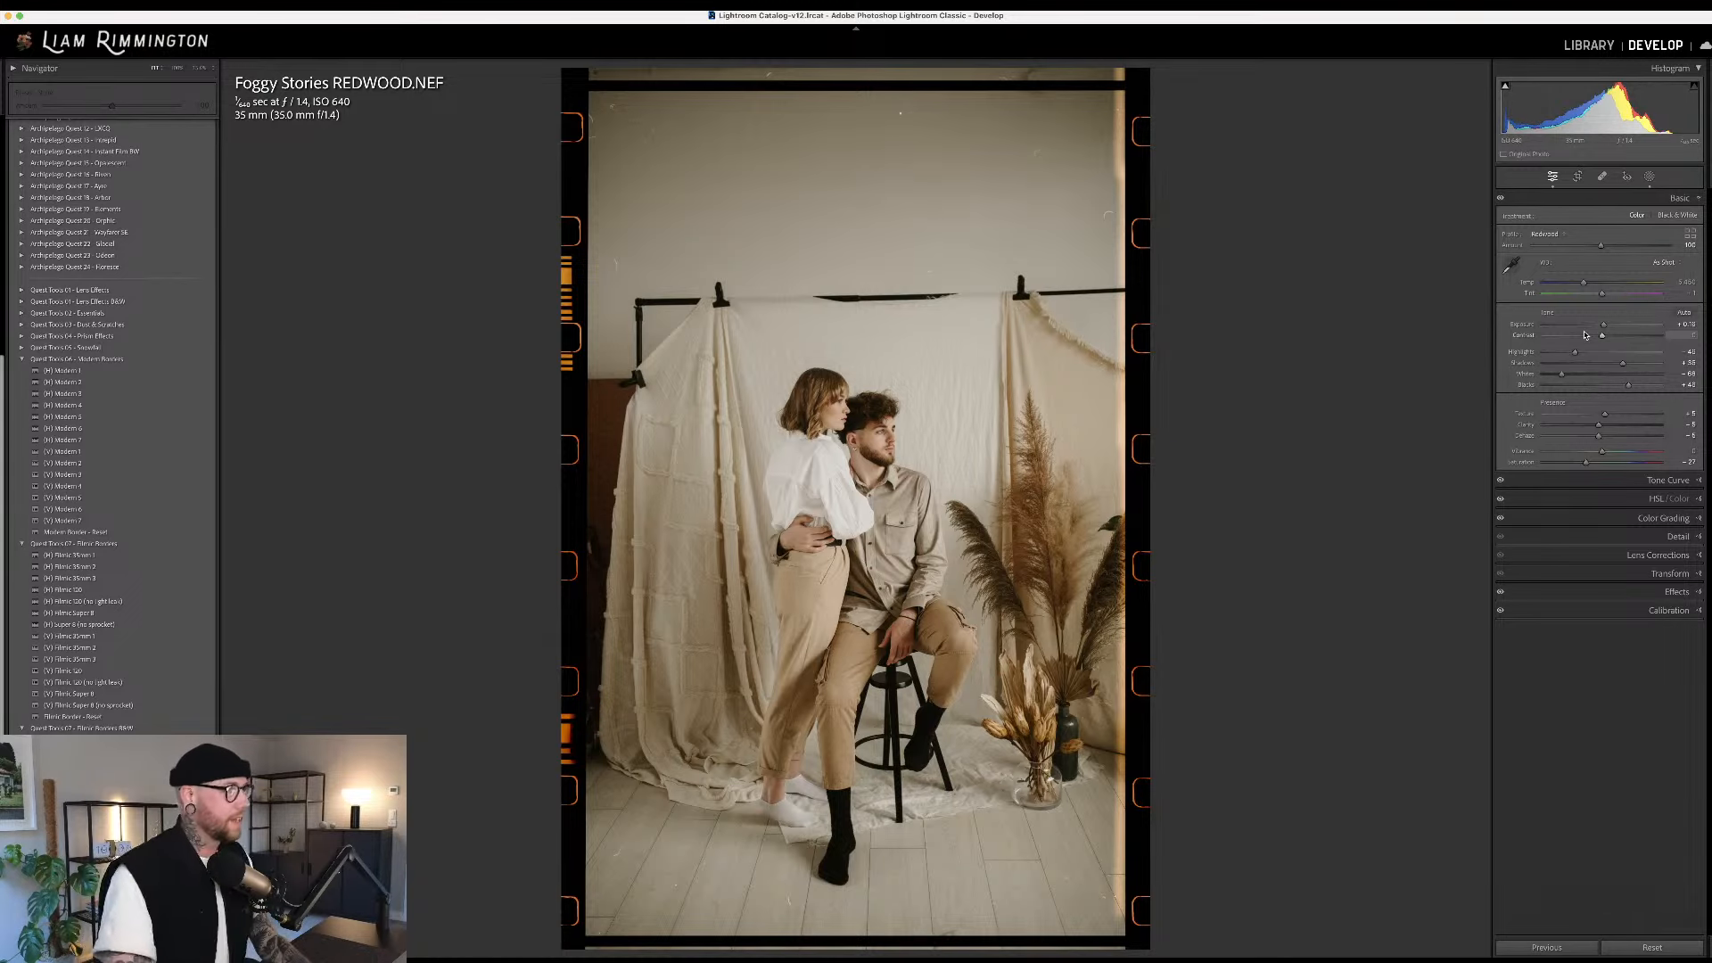
Apply the (V) Filmic 35mm 2 preset to the next photo, compare it with the original, and inspect the border and dust up close
key(Right)
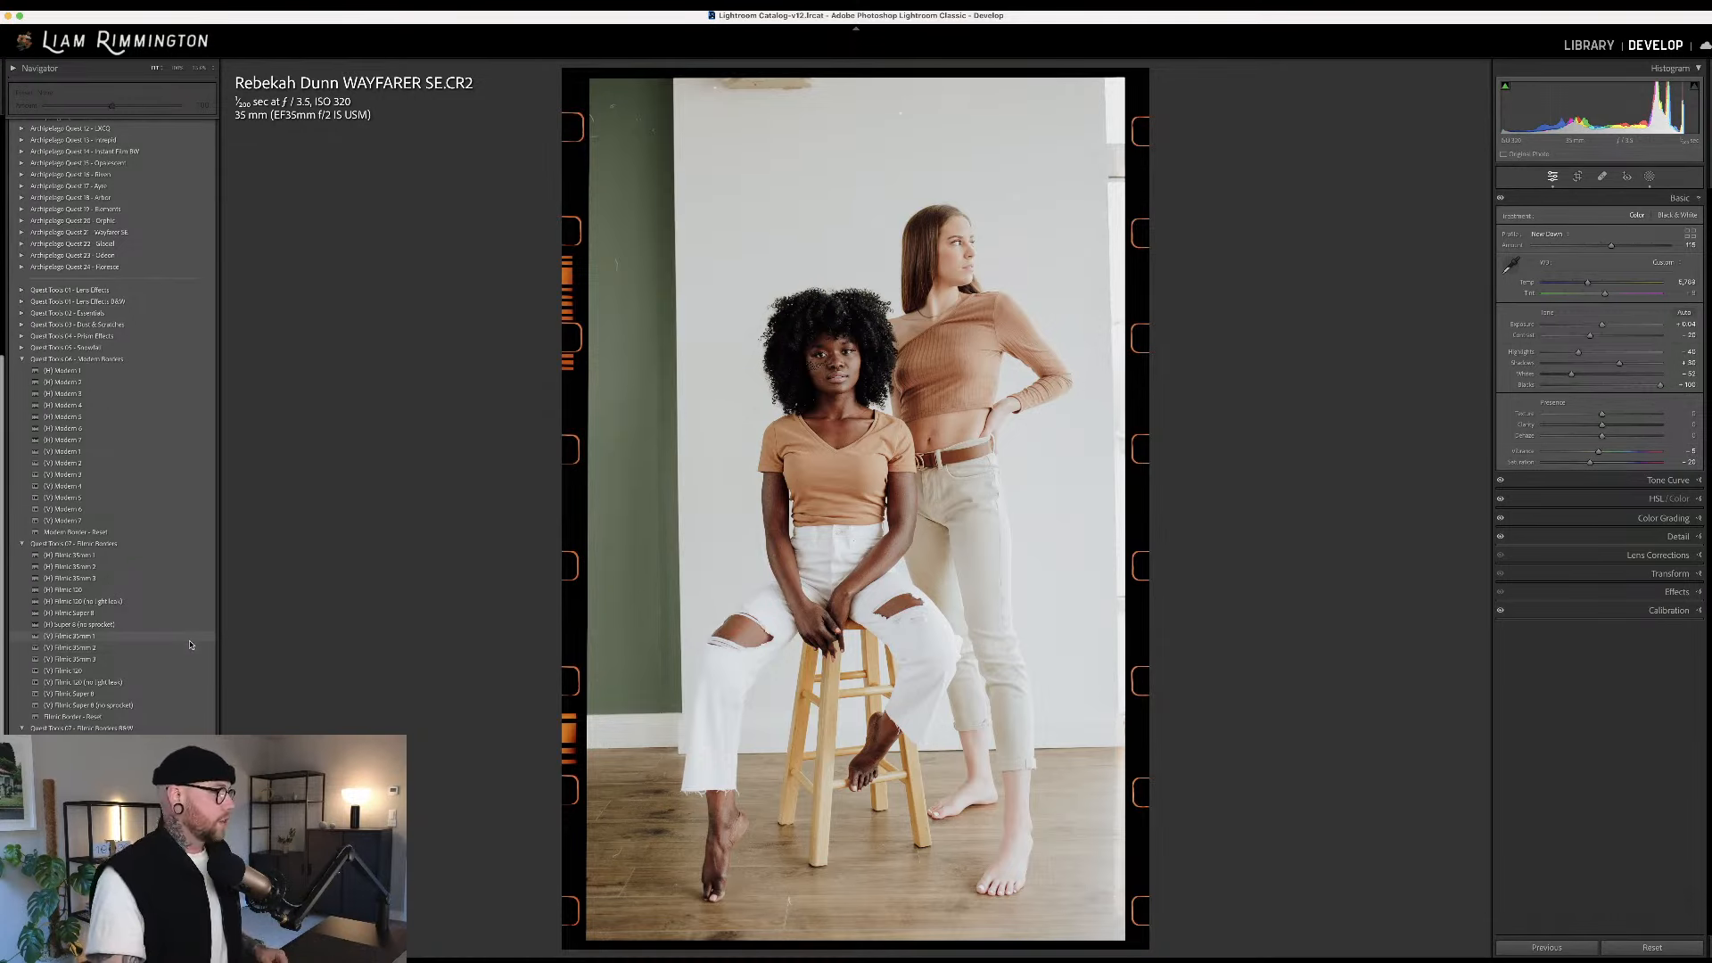
click(182, 649)
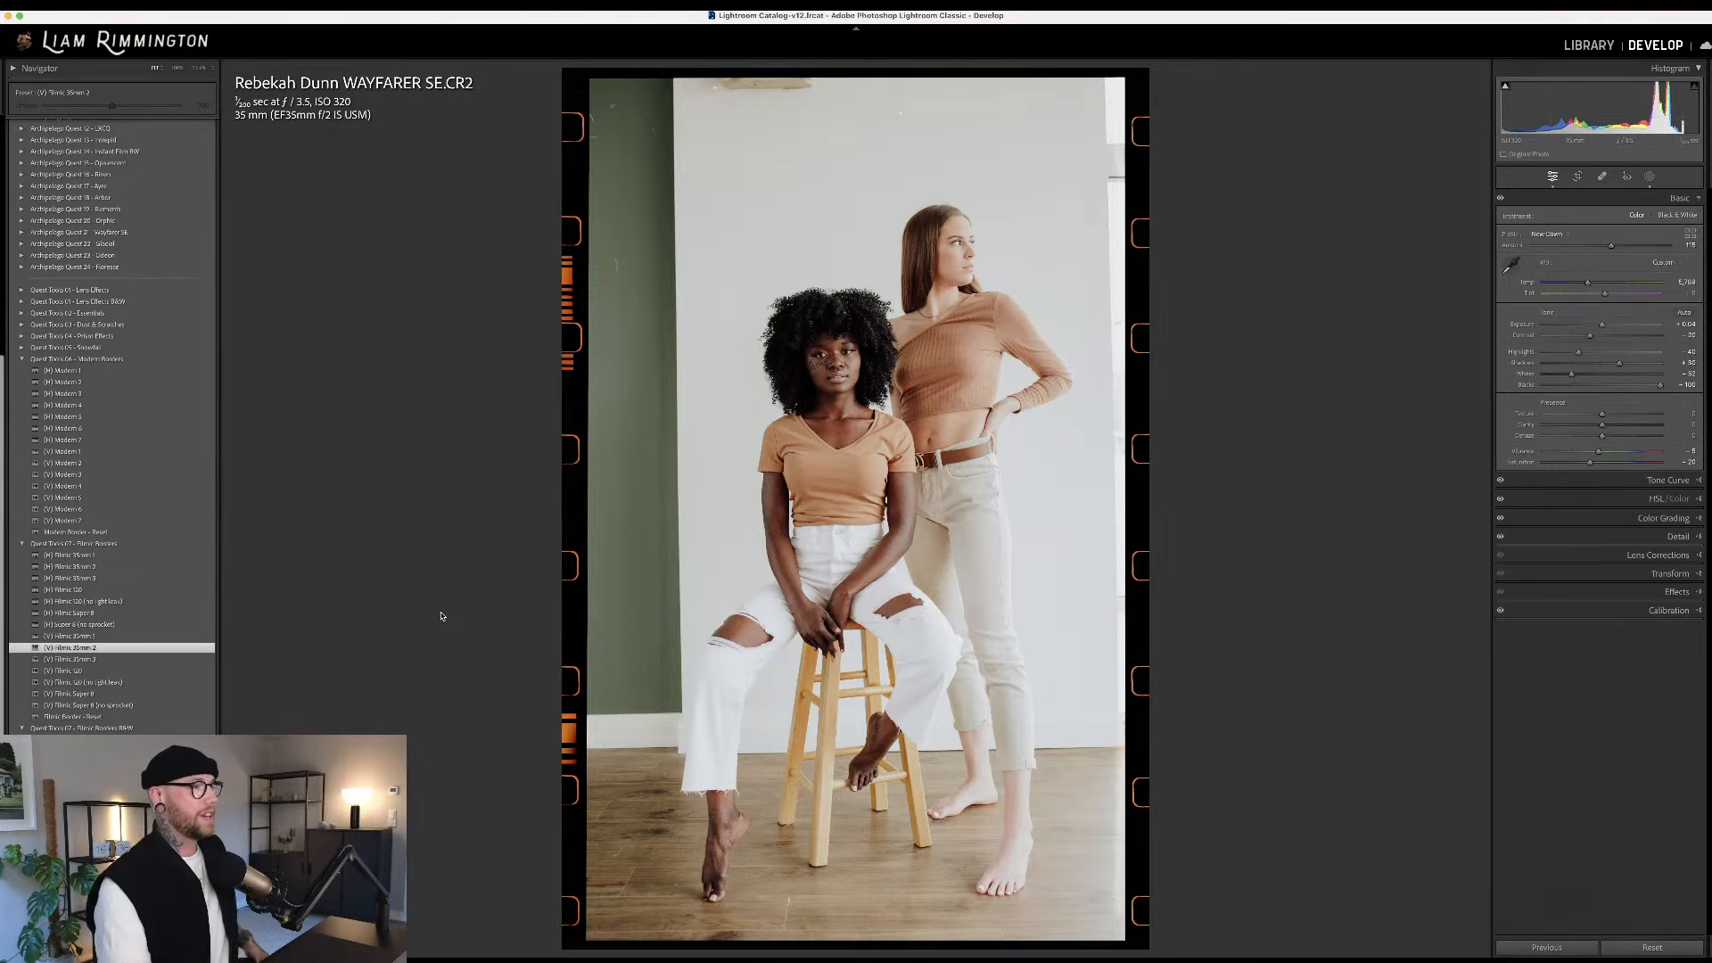
key(backslash)
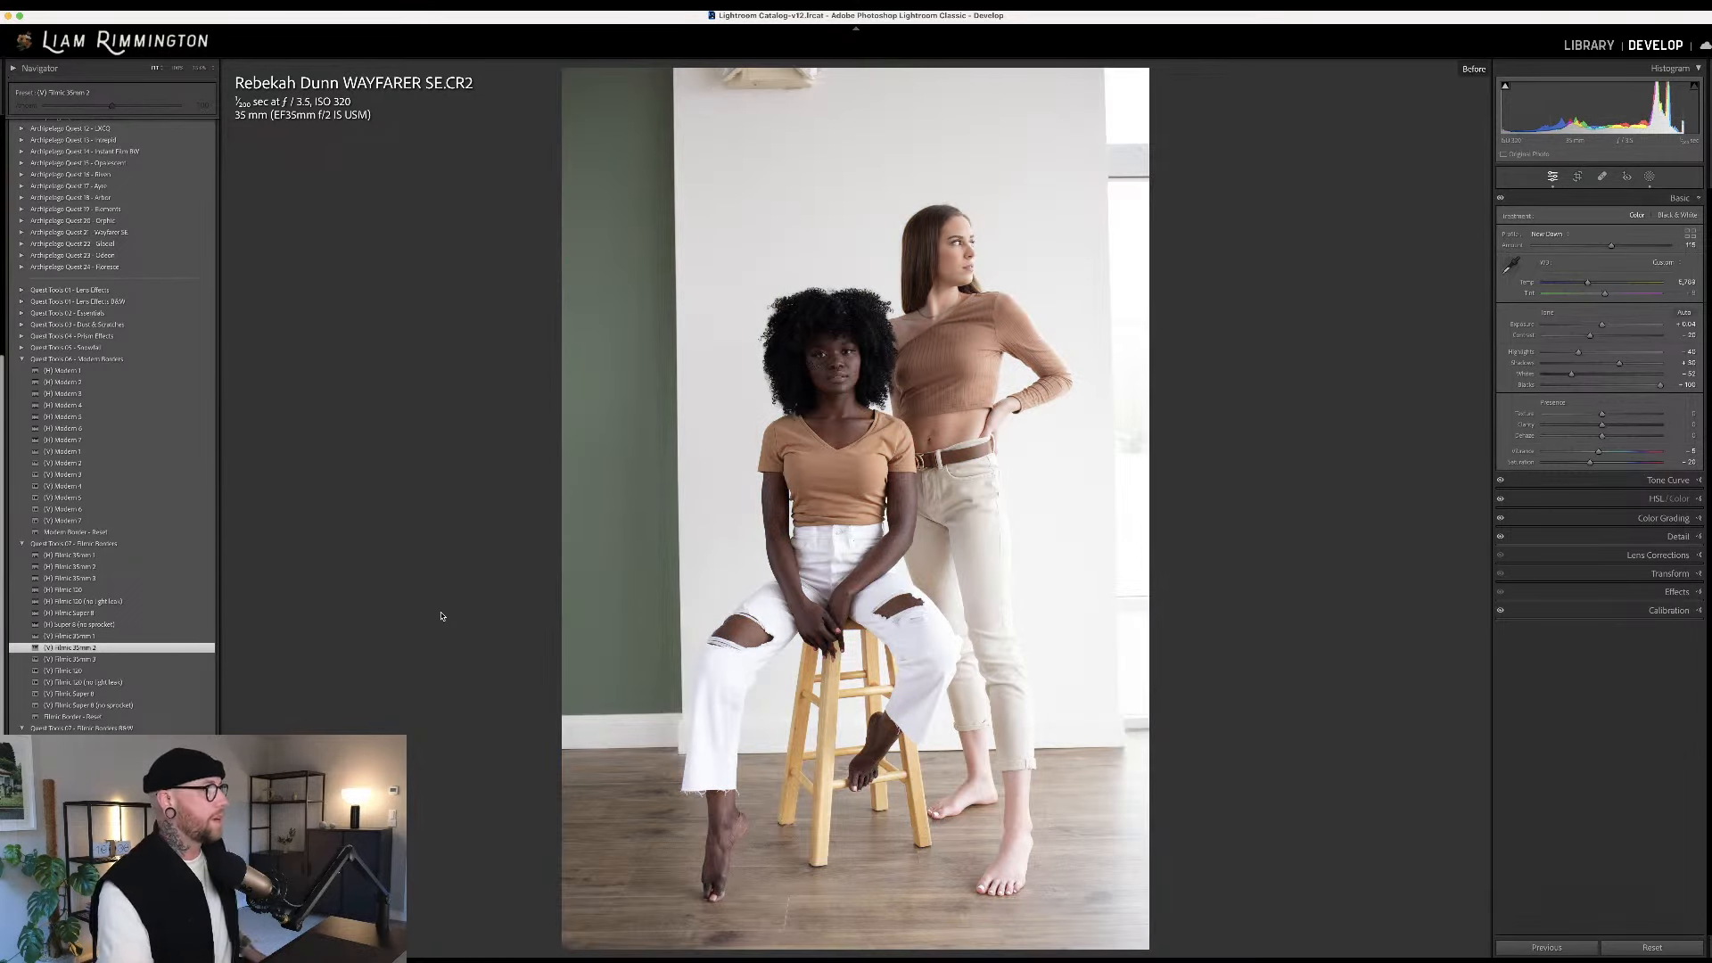
key(backslash)
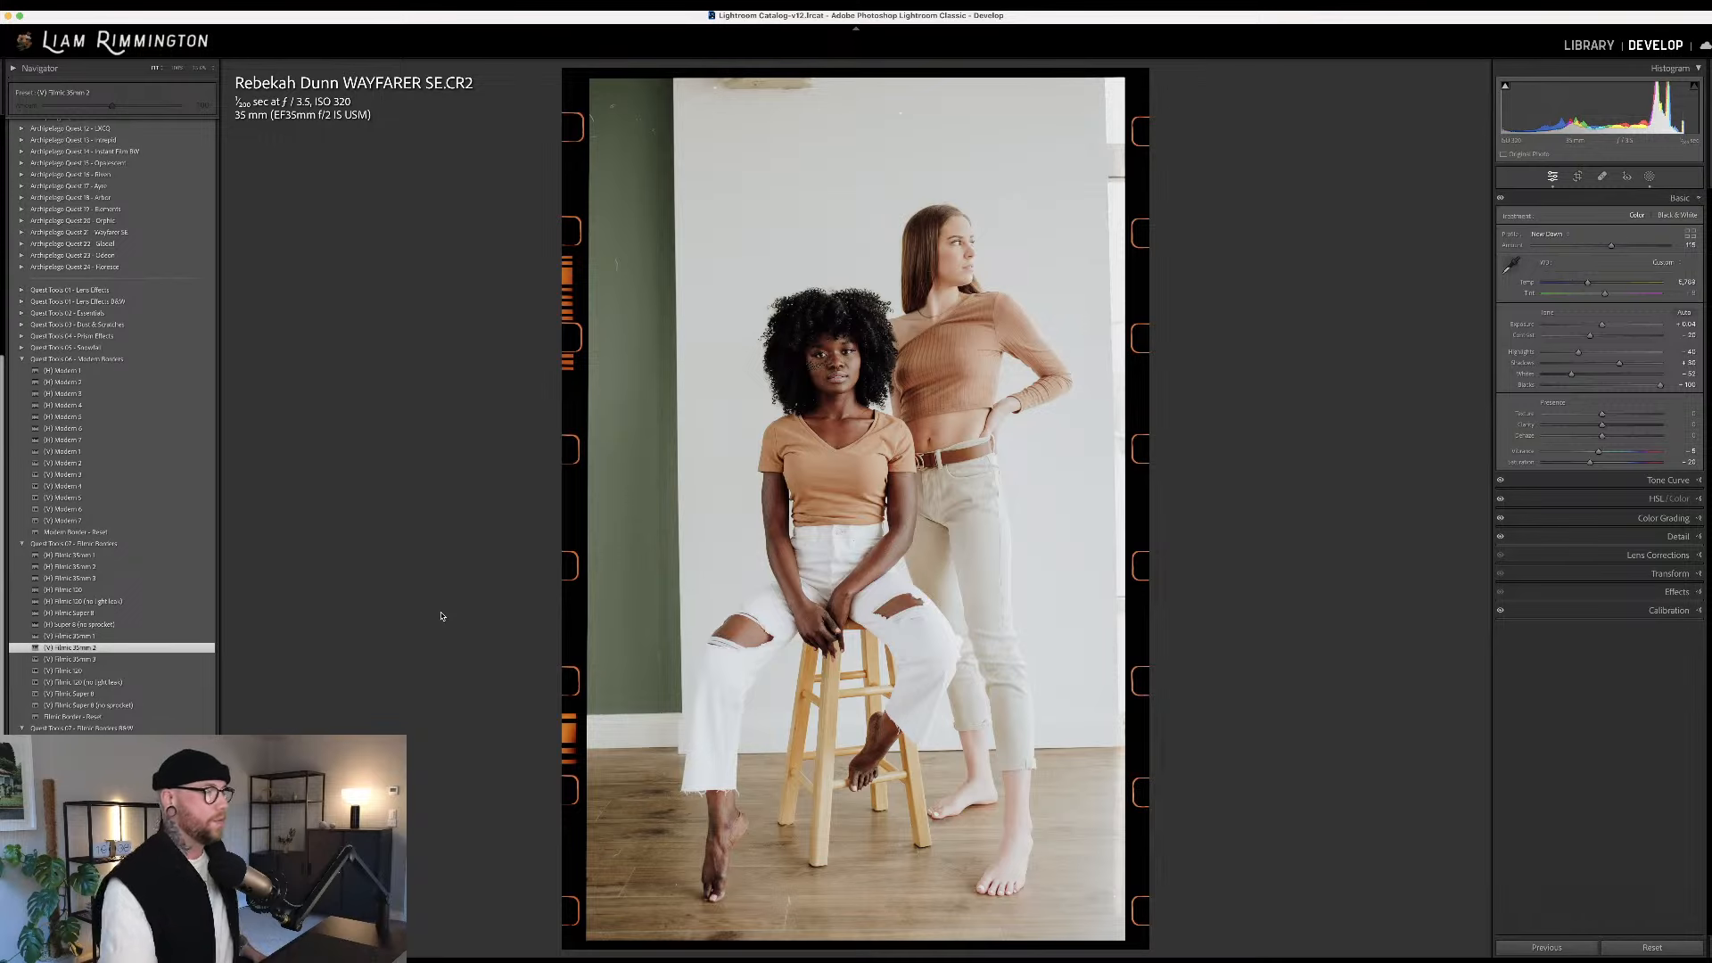
click(646, 179)
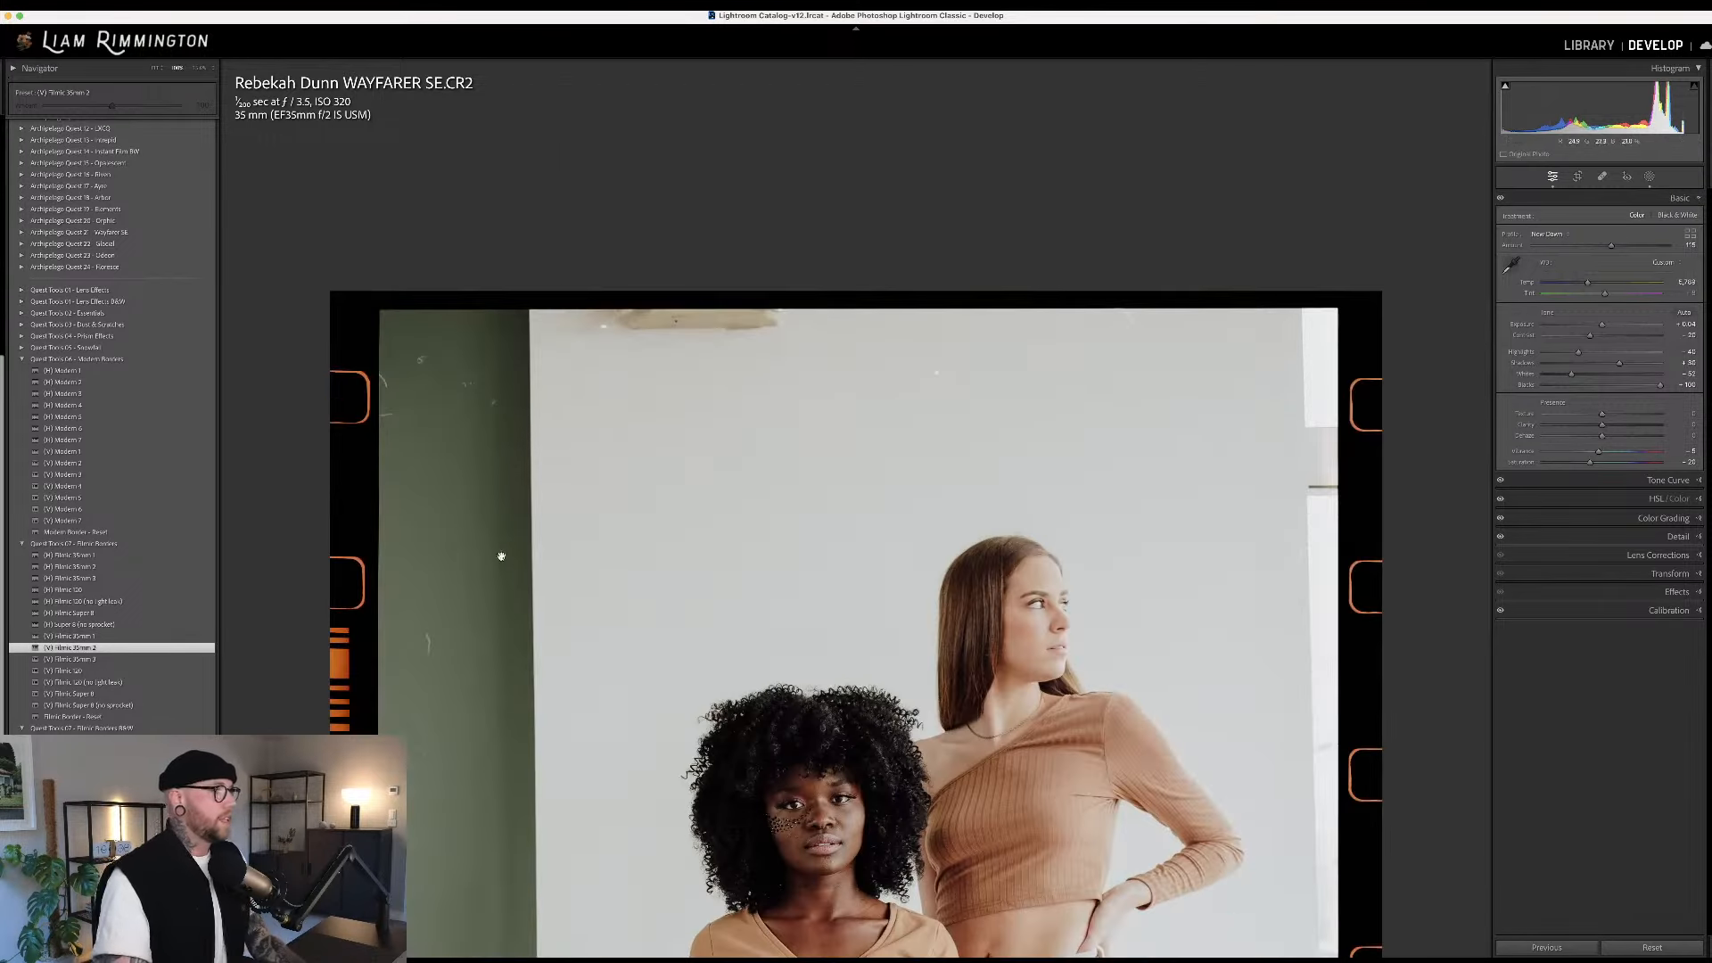
scroll(624, 535, down, 3)
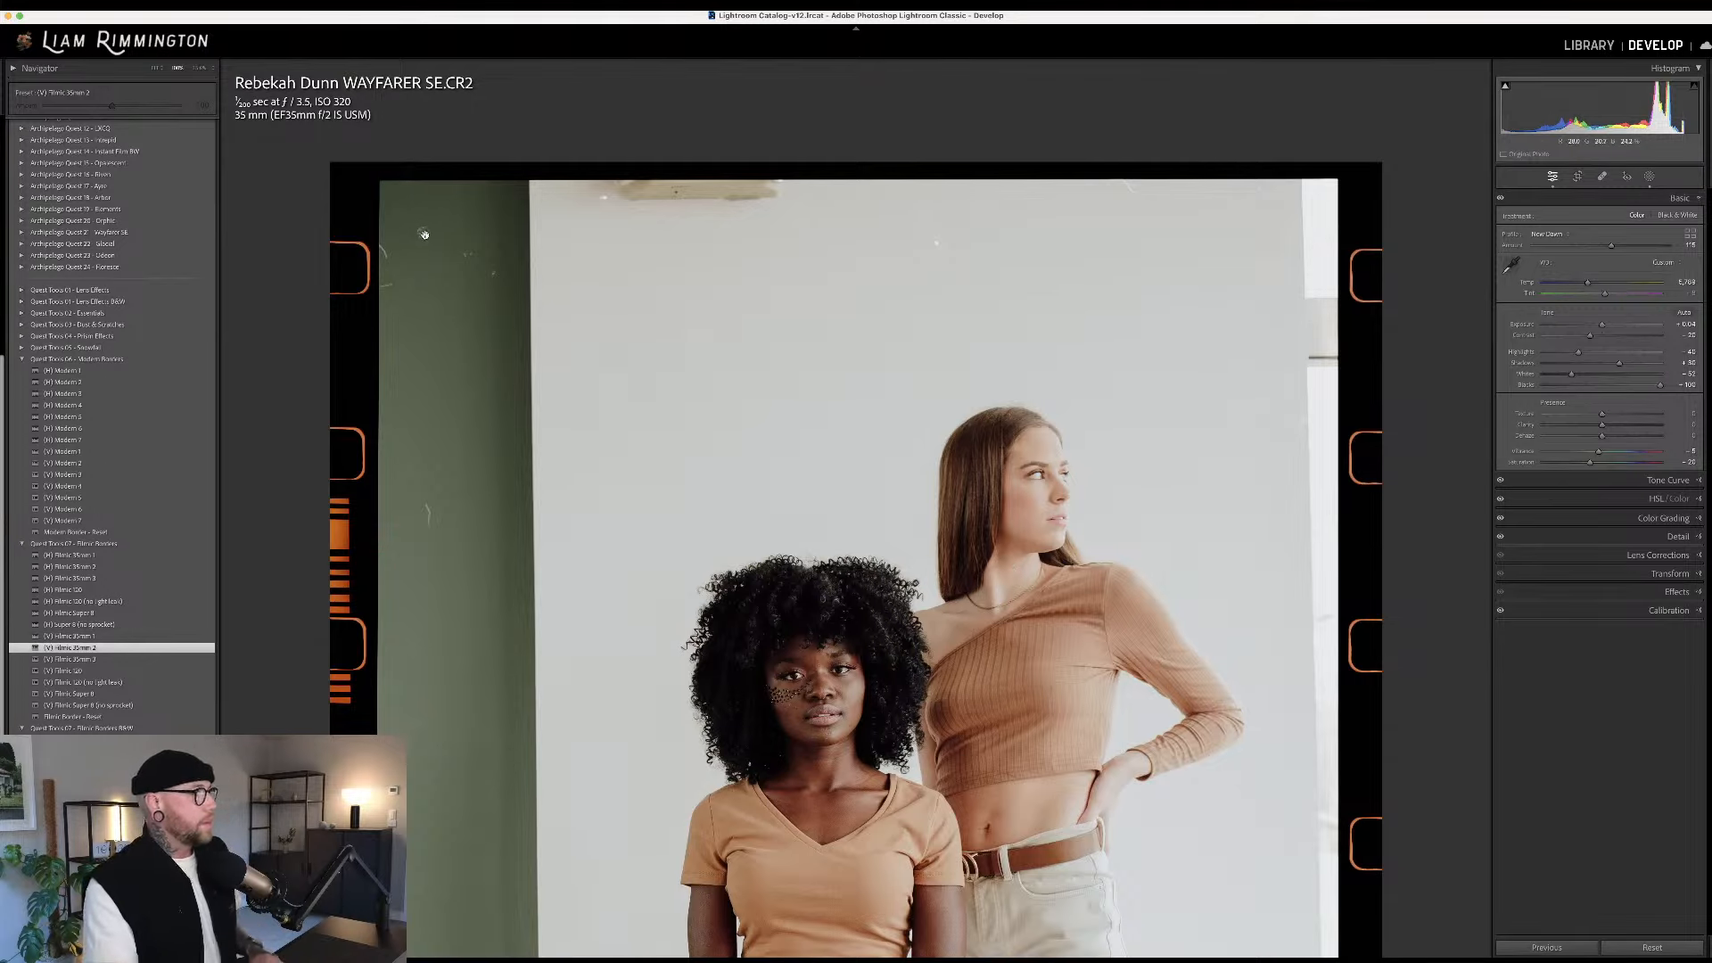
scroll(843, 438, down, 5)
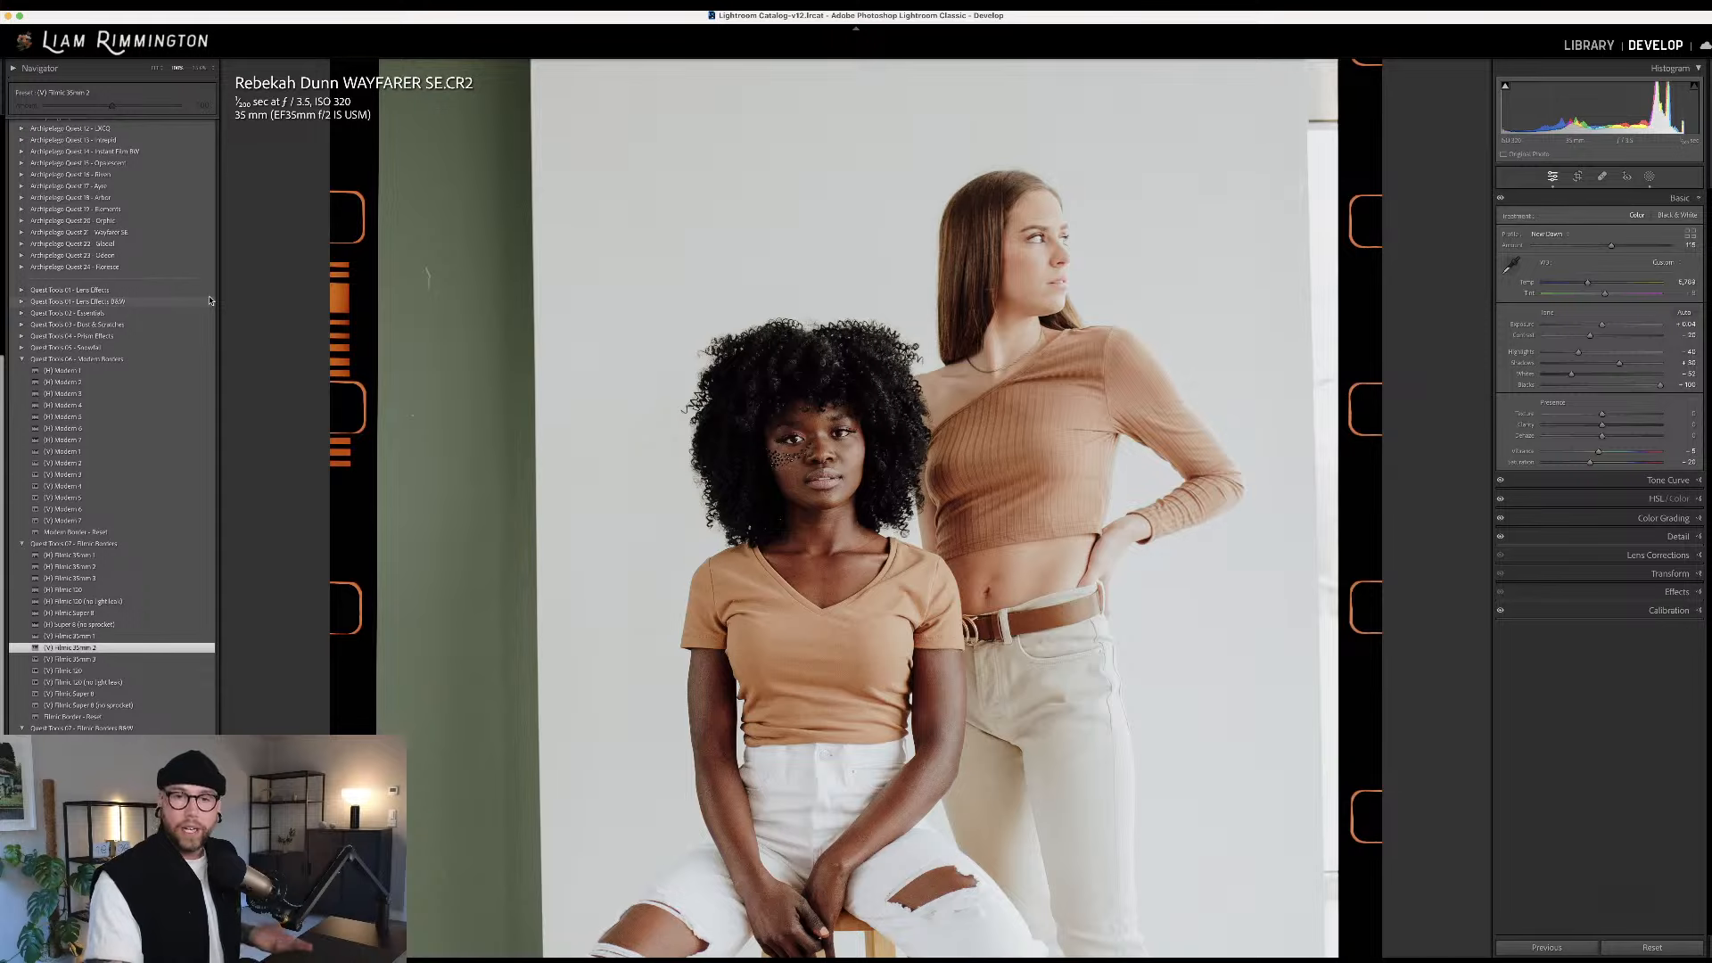
Add the Grain B preset from the first Archipelago group to the photo and collapse that group again
scroll(56, 337, up, 8)
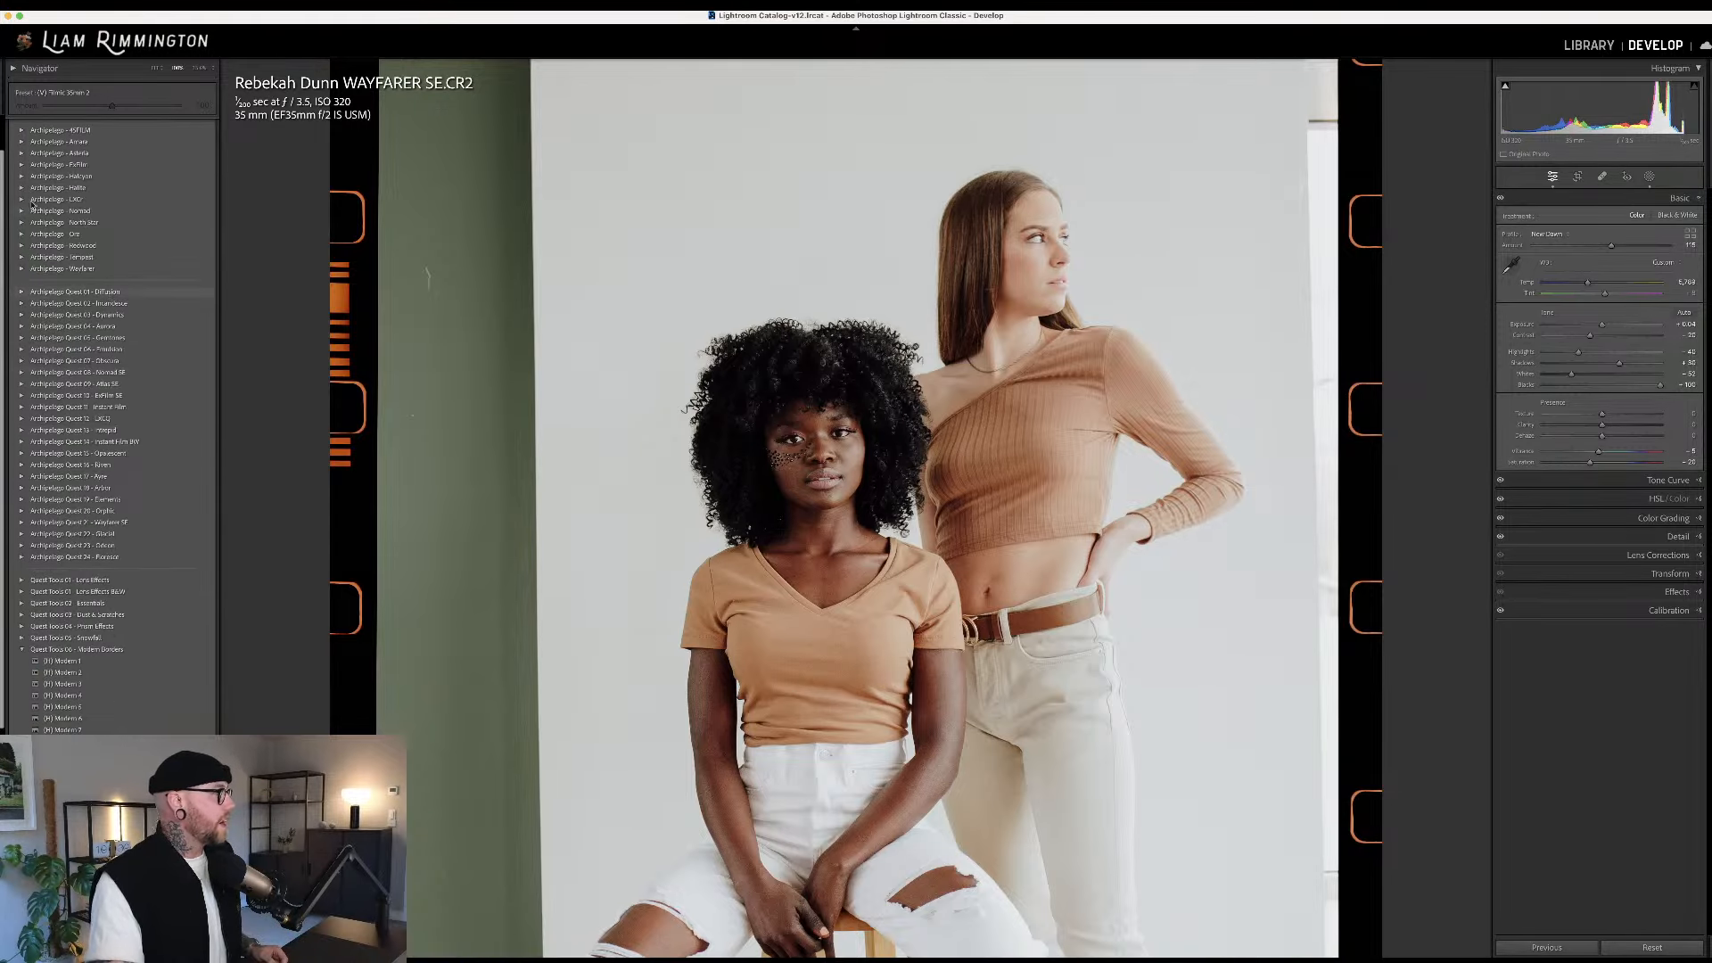
click(20, 131)
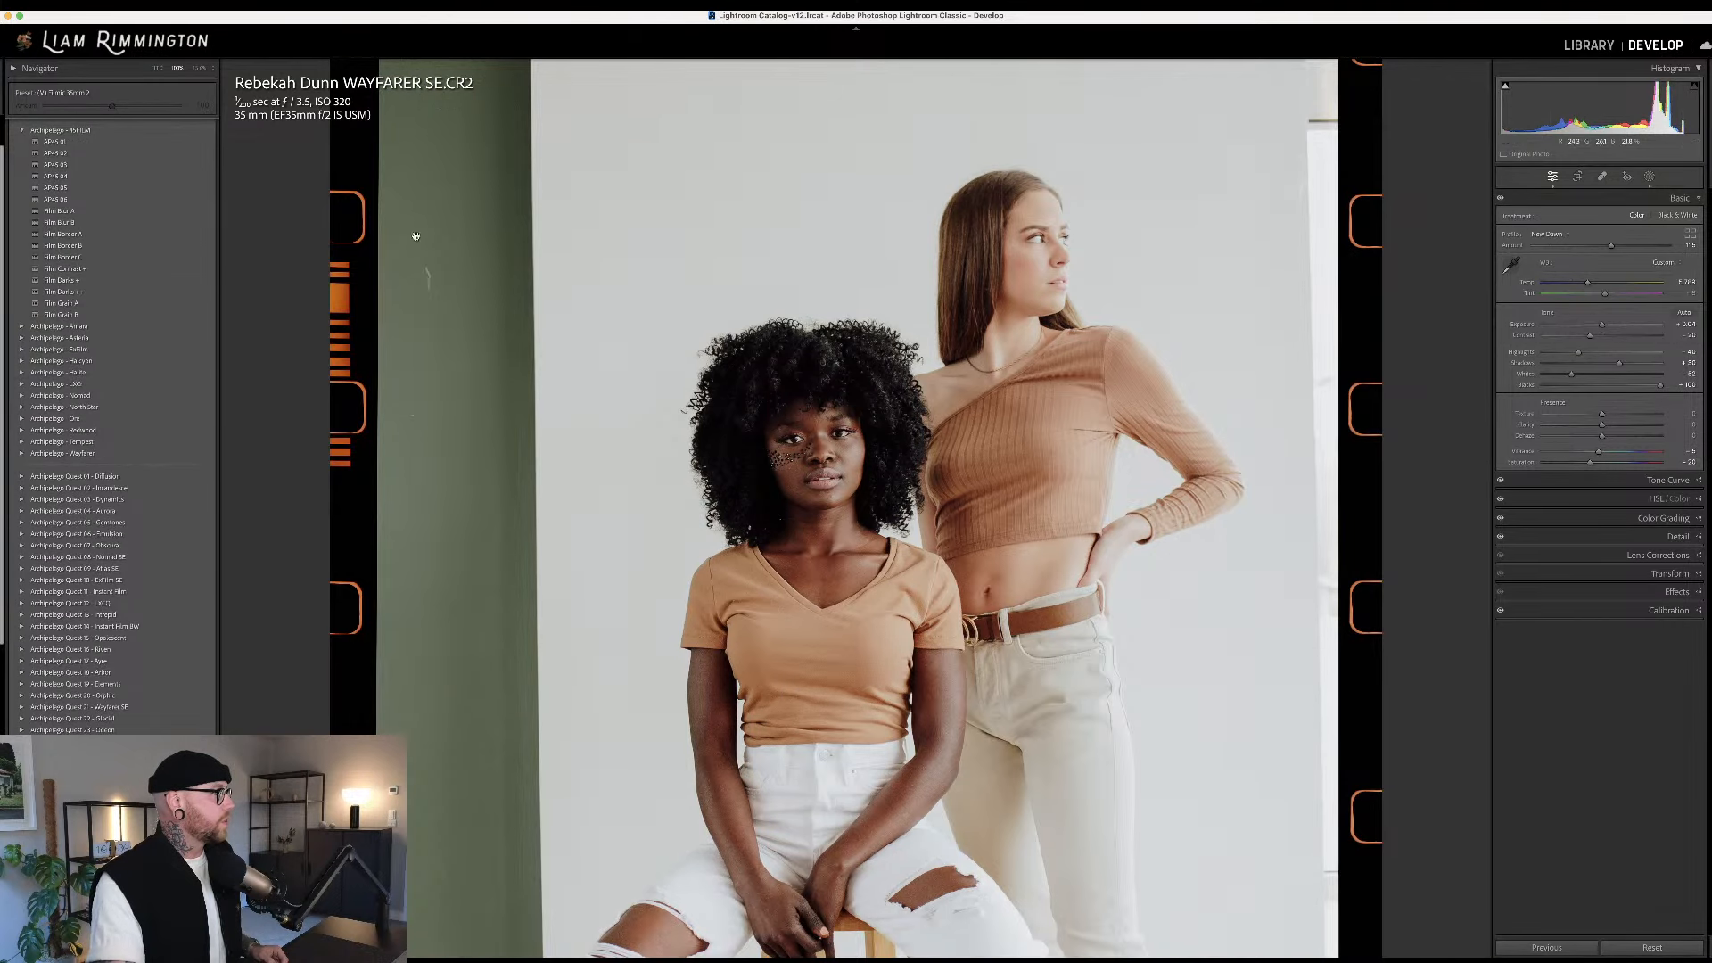
click(189, 317)
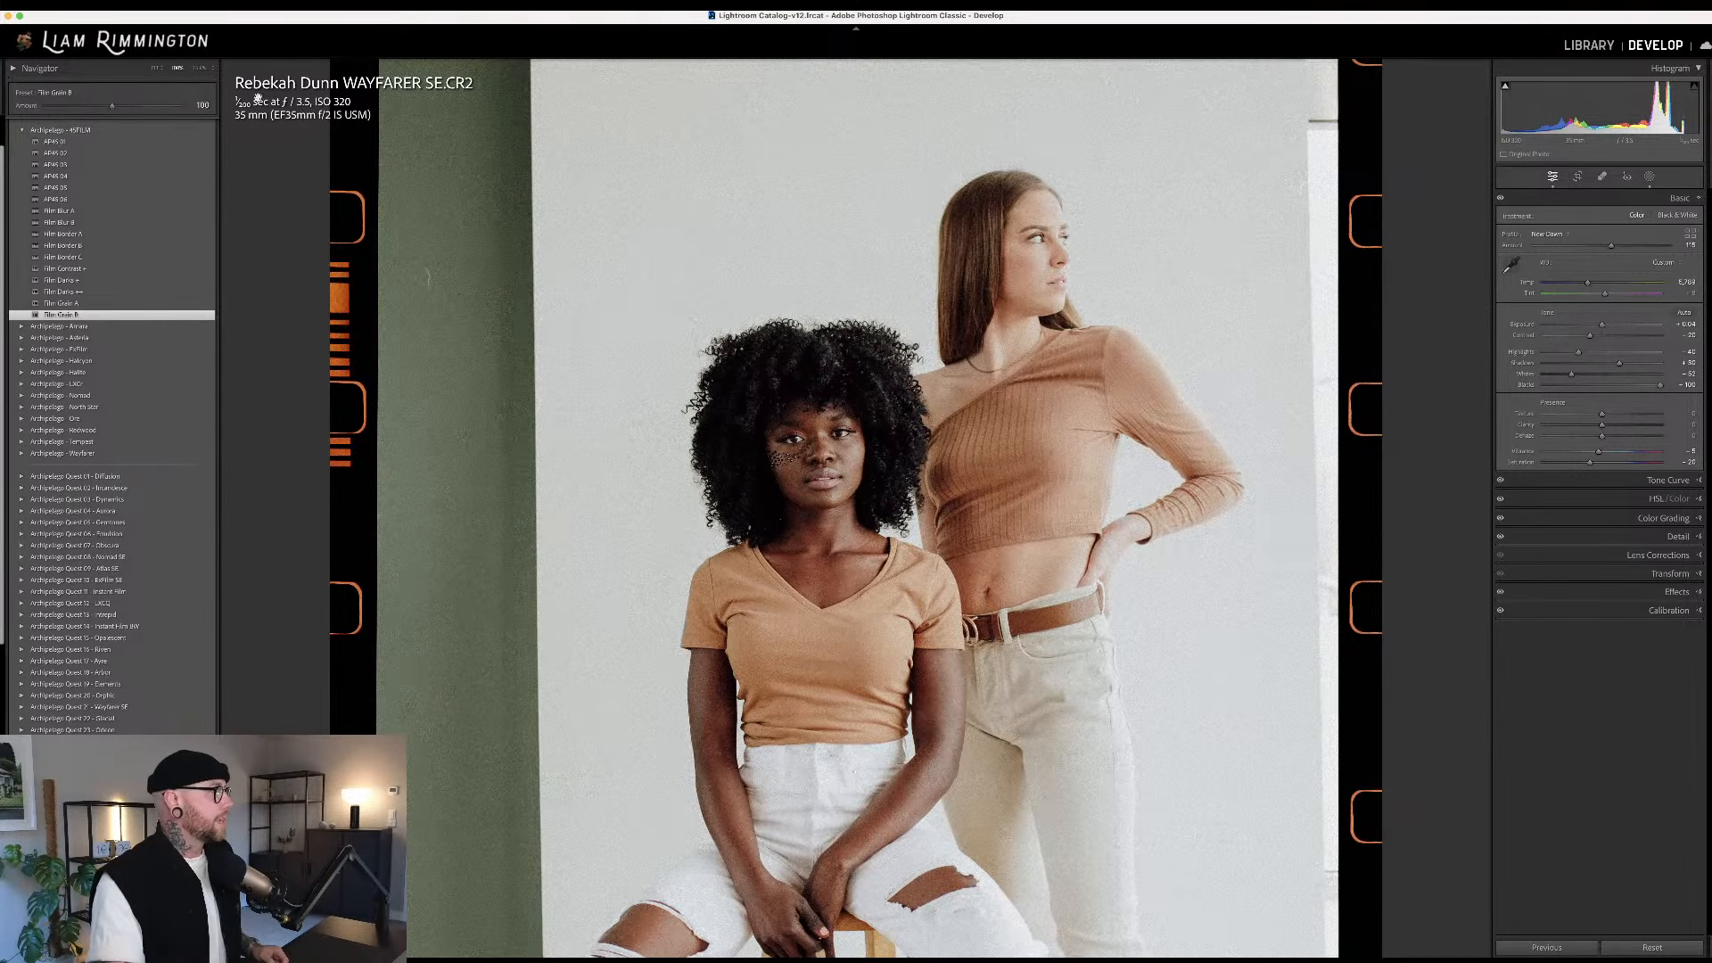
click(23, 132)
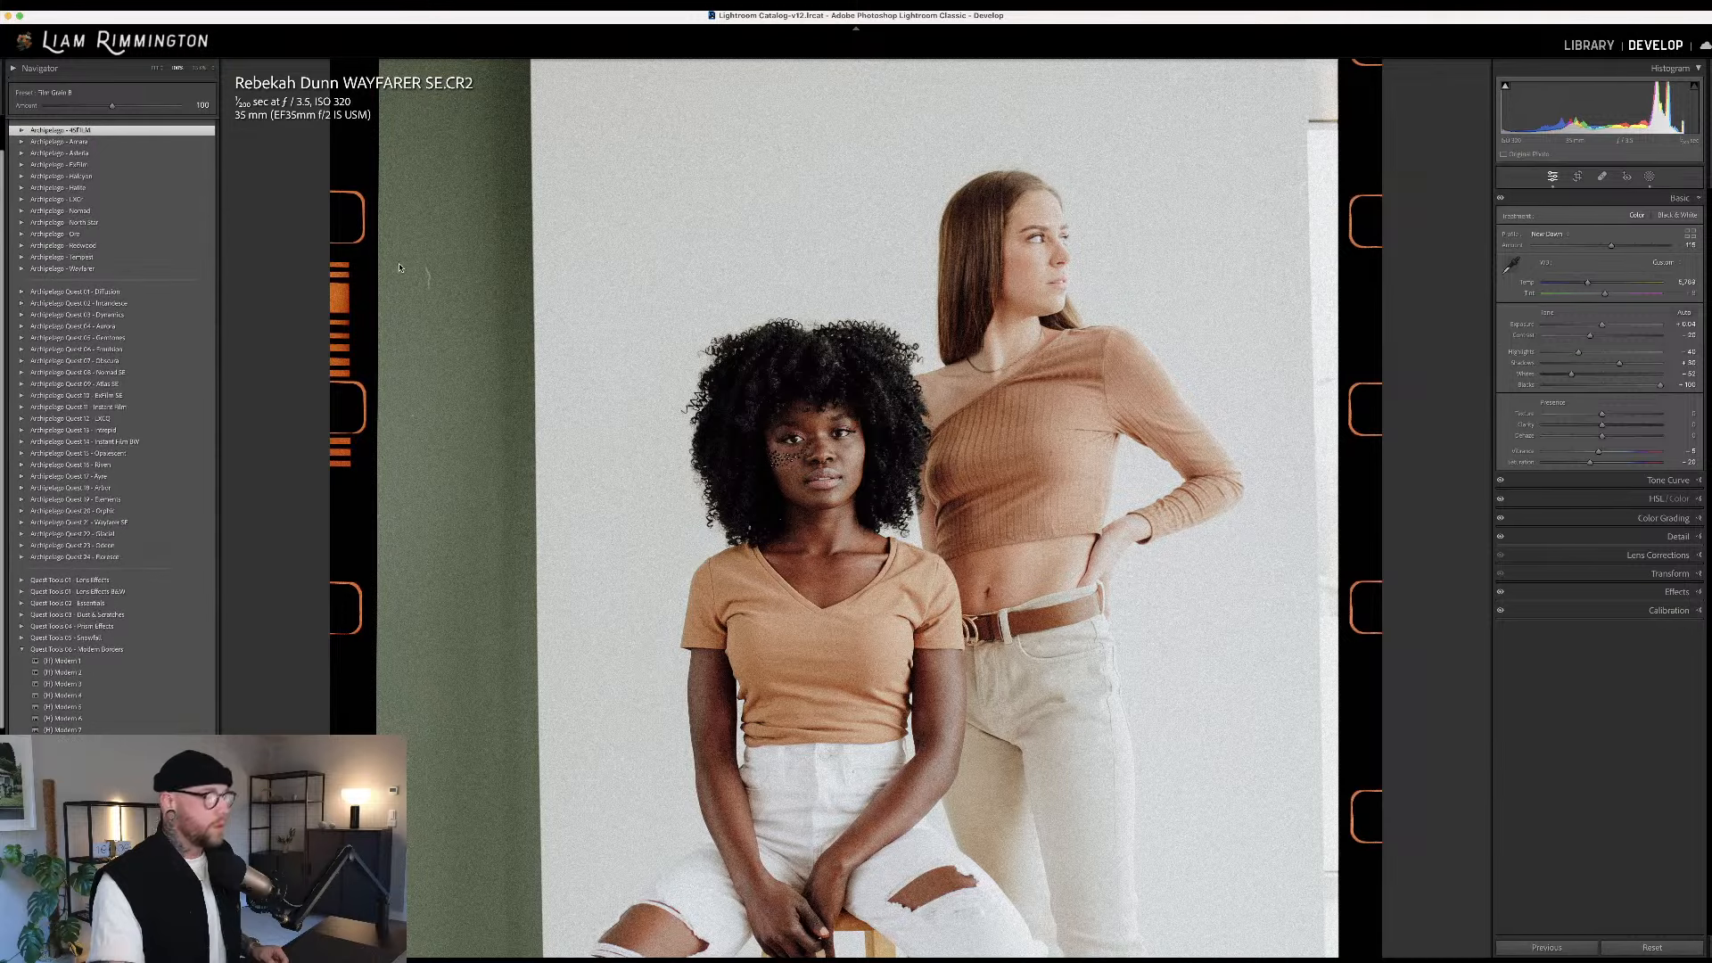
scroll(170, 229, down, 5)
scroll(169, 227, down, 1)
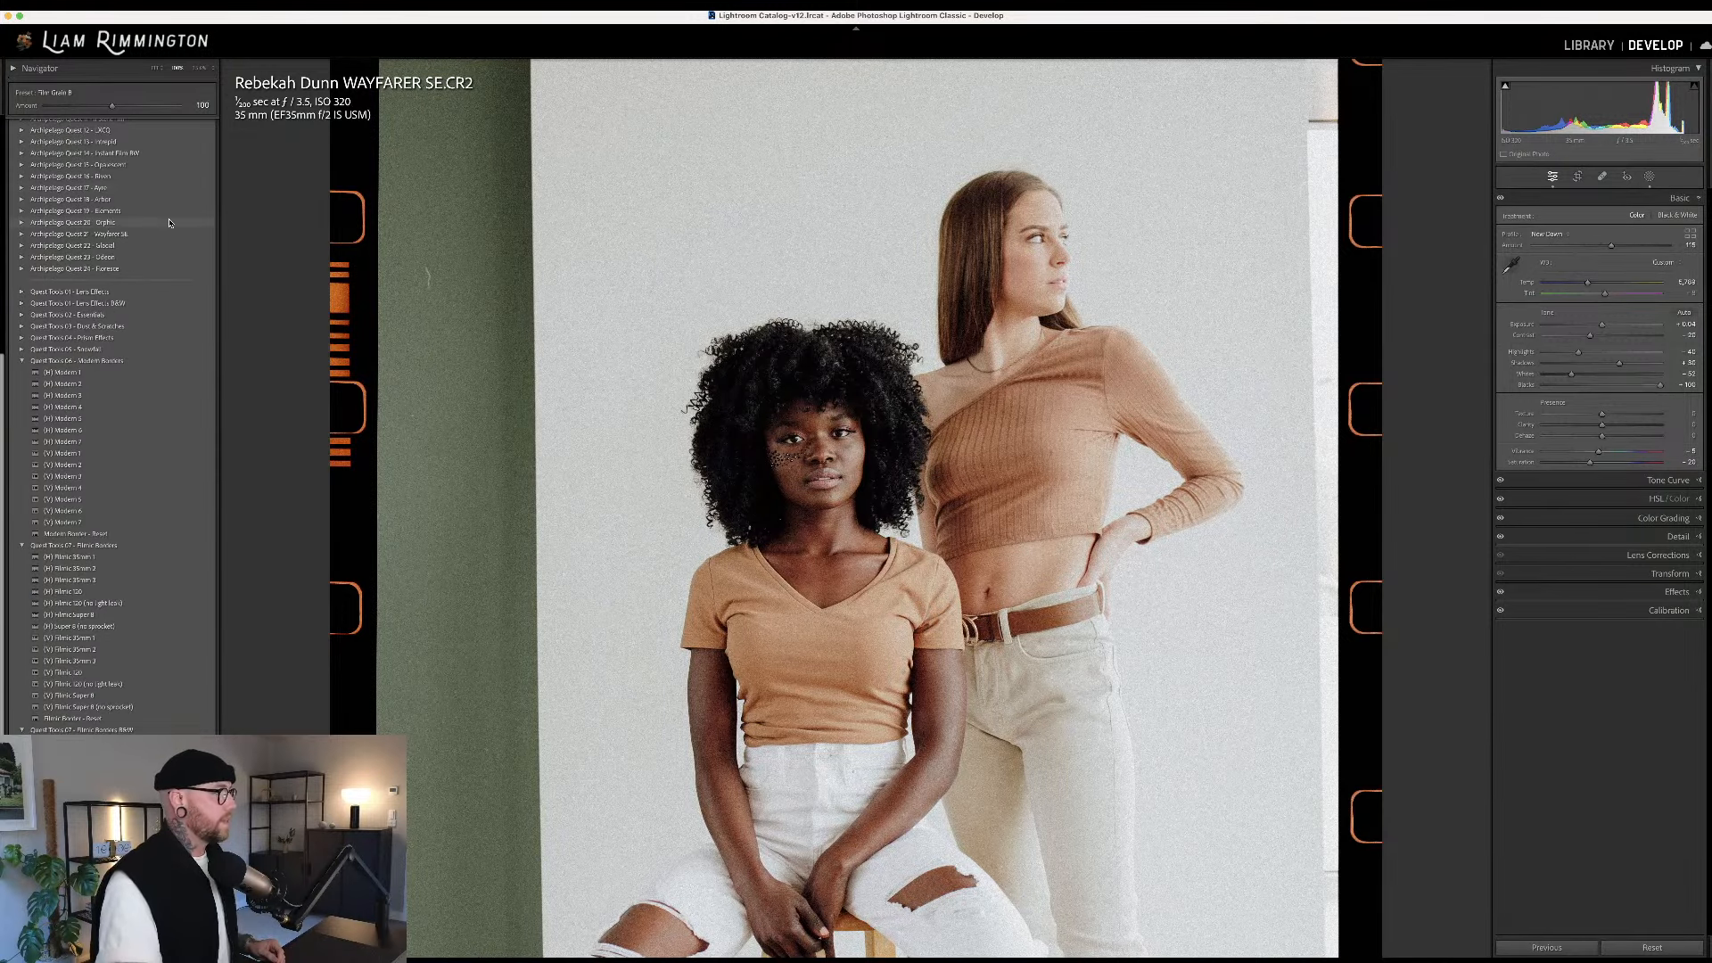
View the whole grainy photo side by side with its original and return to the single edited view
click(868, 385)
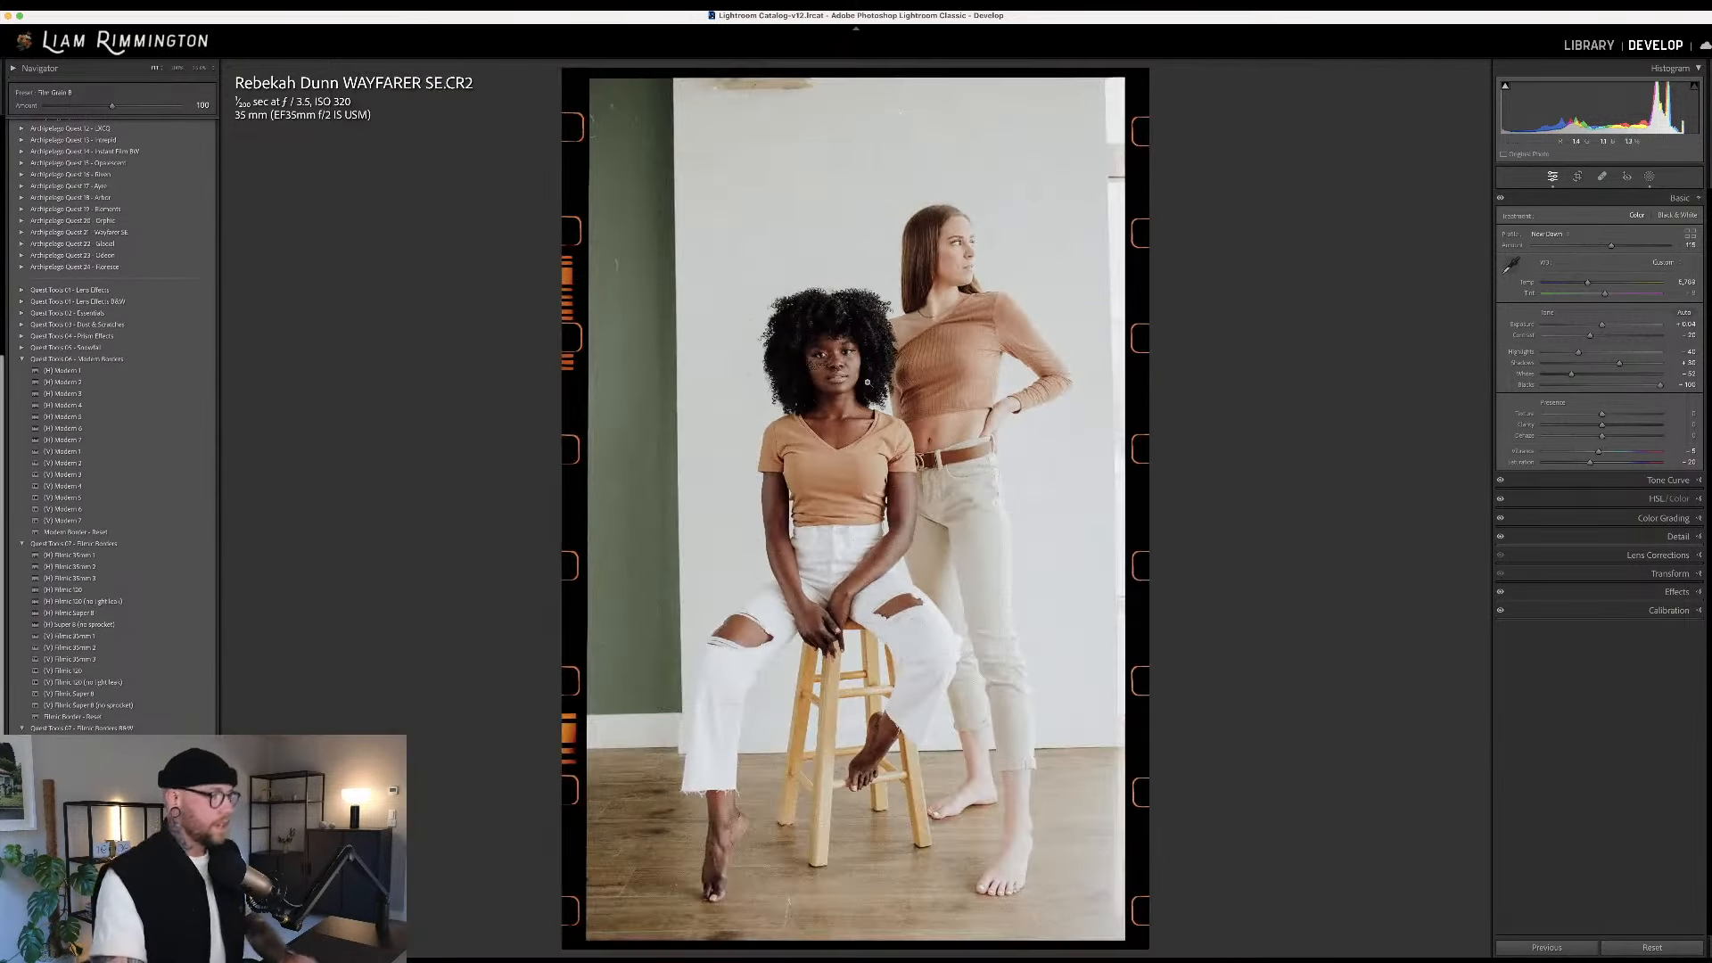
key(y)
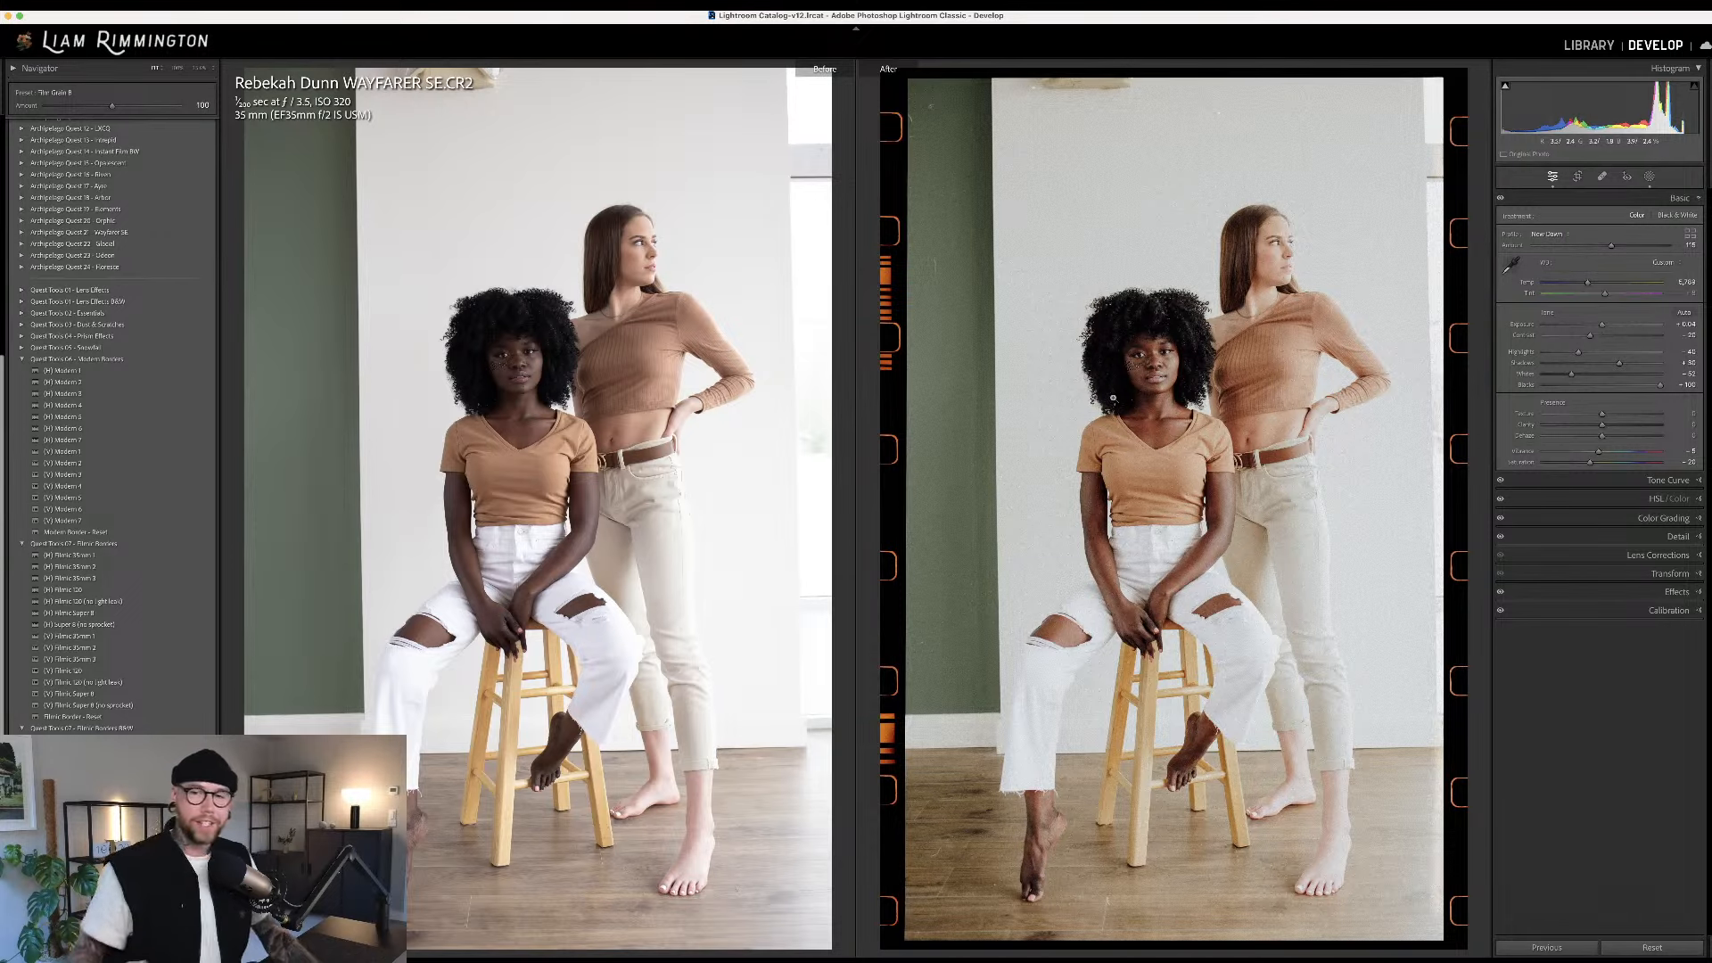
key(y)
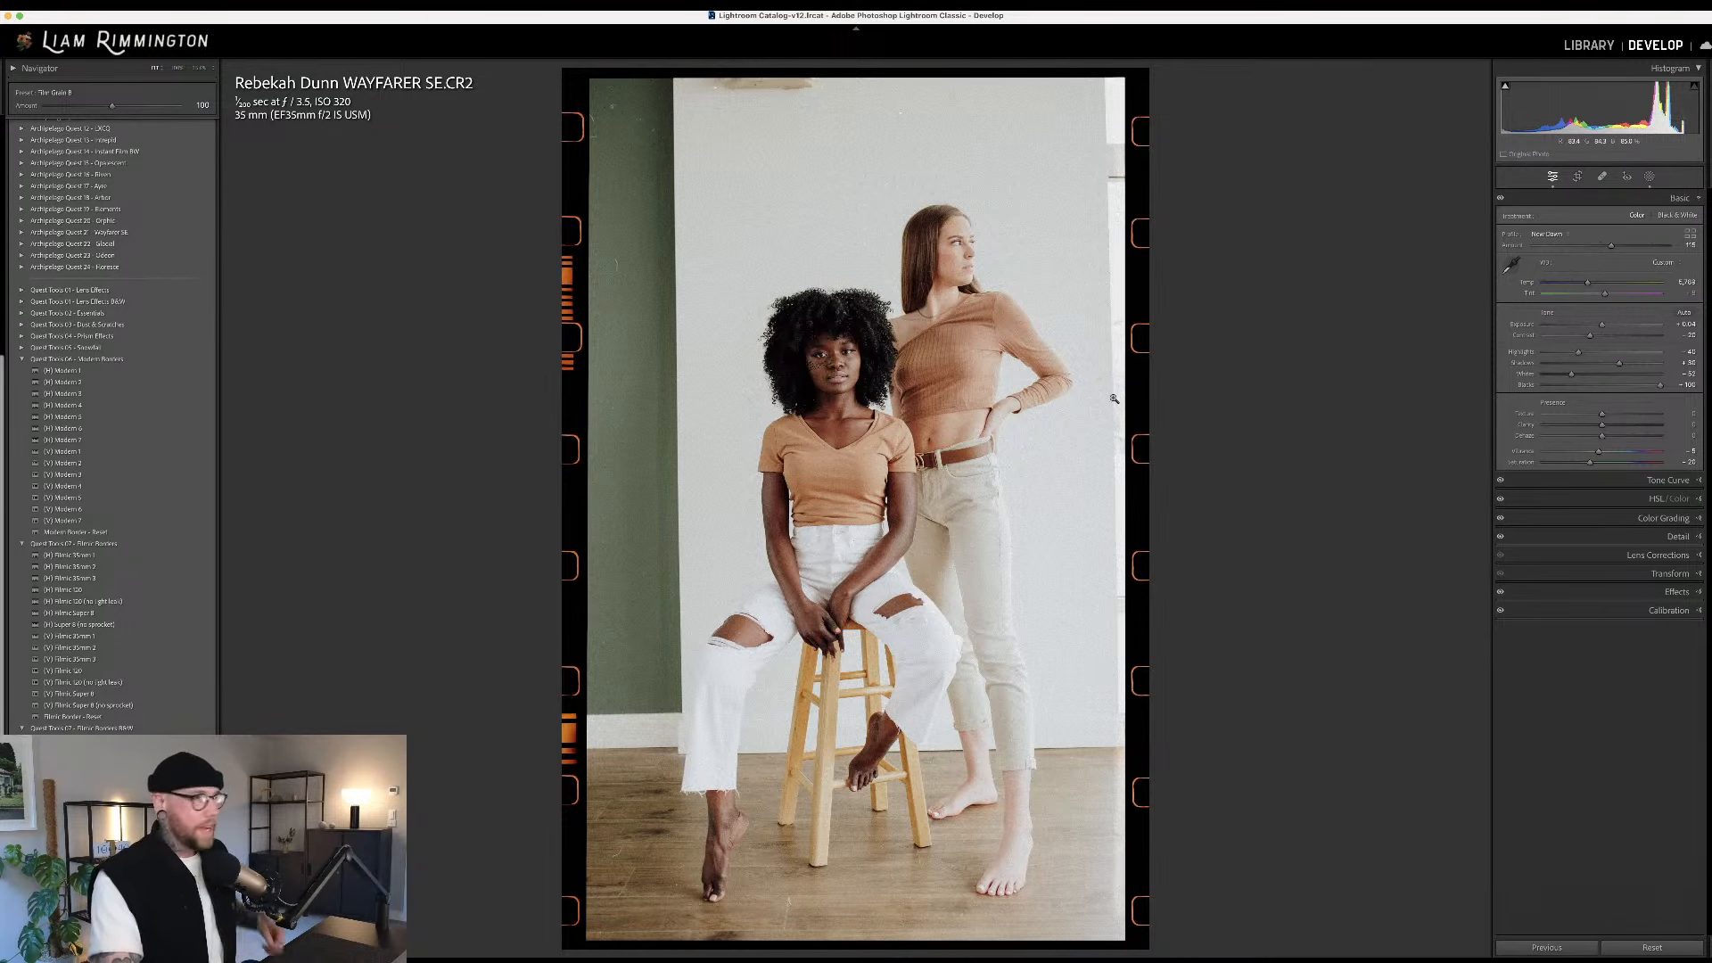
Apply the (V) Filmic 35mm 3 preset to the next photo, the beach couple, and compare it with the original in single and side-by-side views
key(Right)
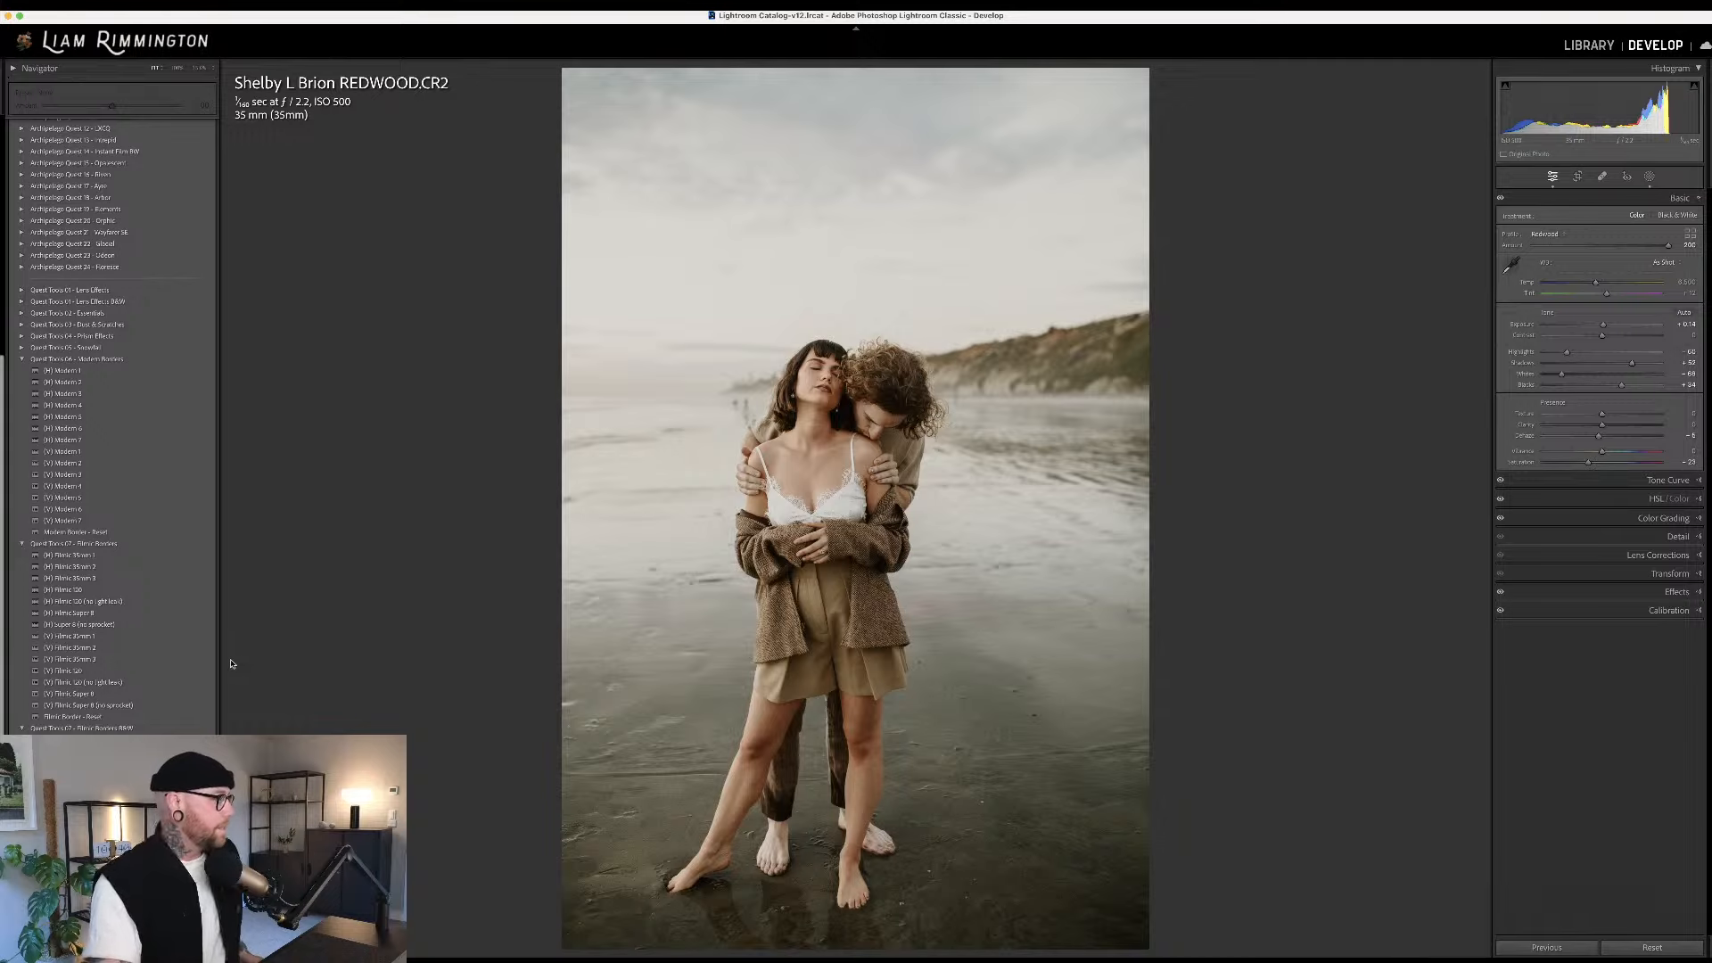
click(177, 661)
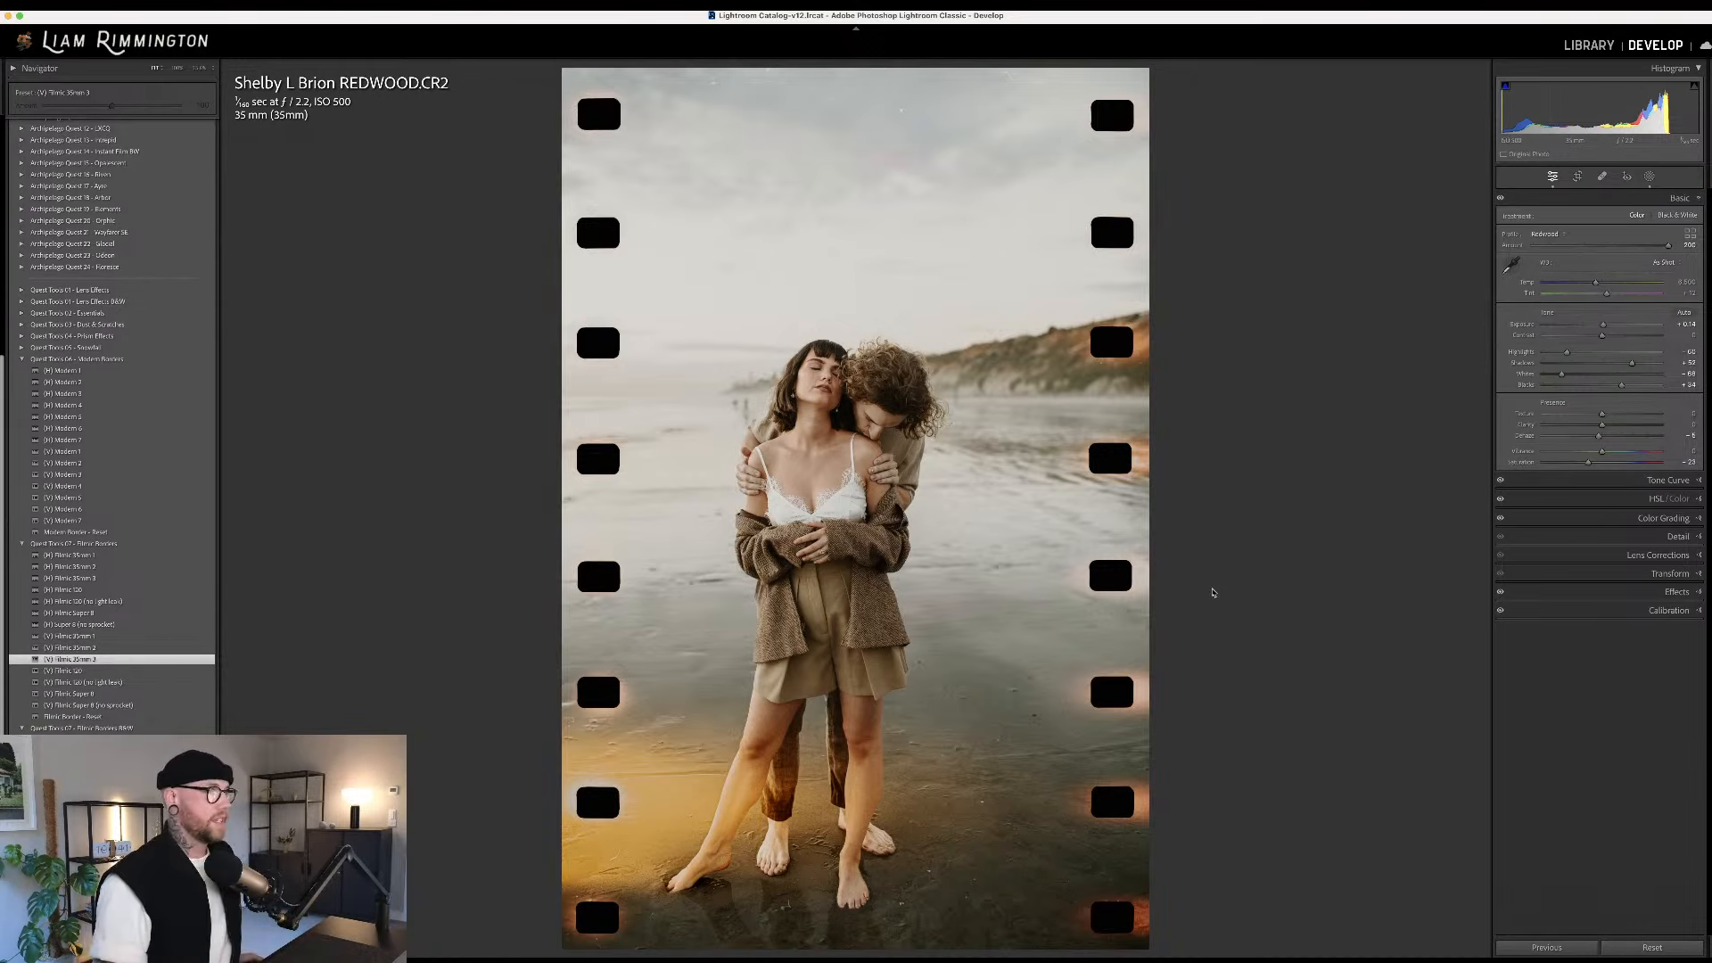
key(backslash)
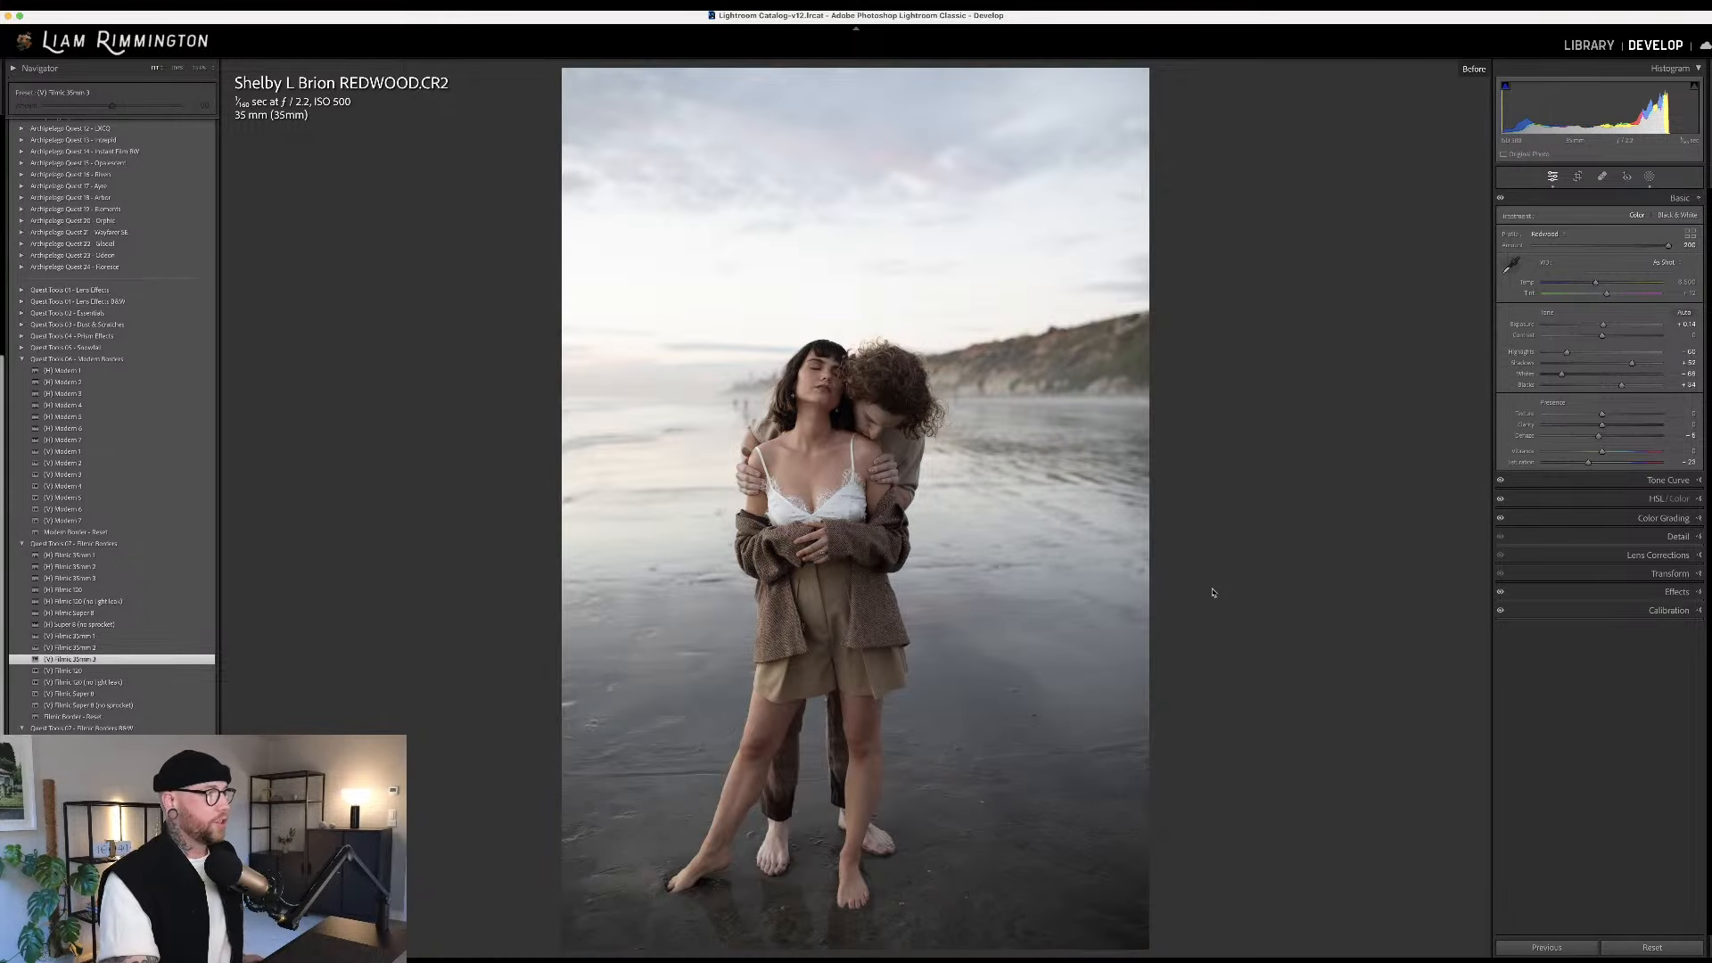
key(backslash)
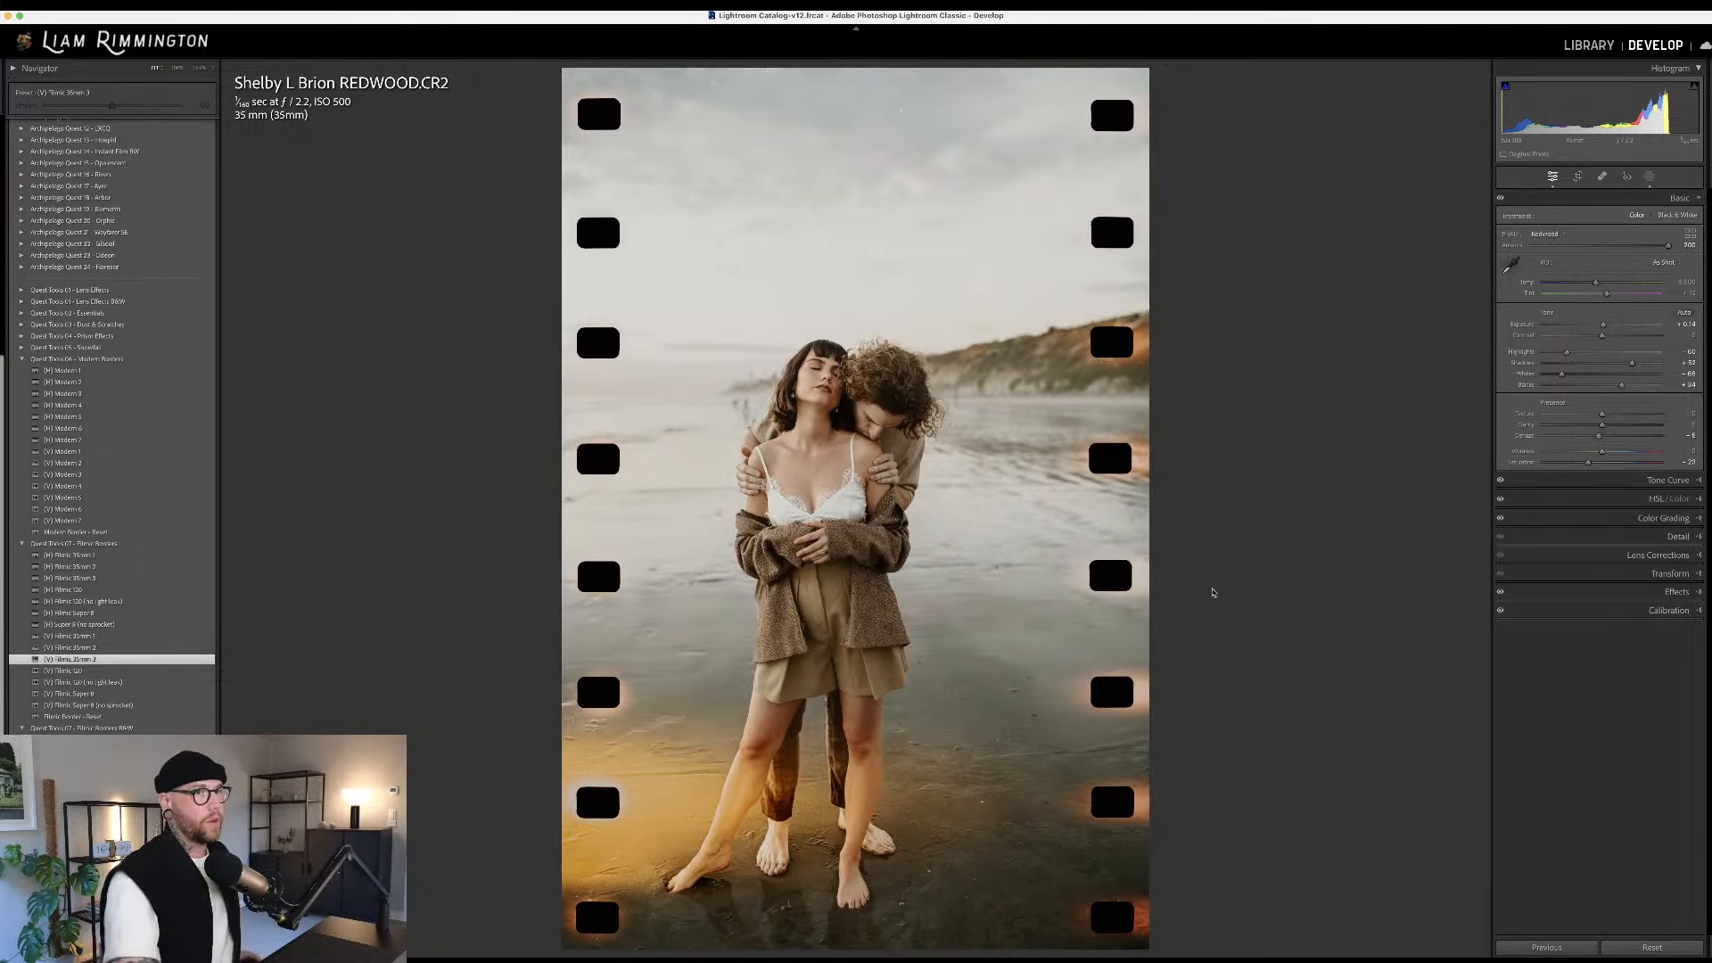
key(y)
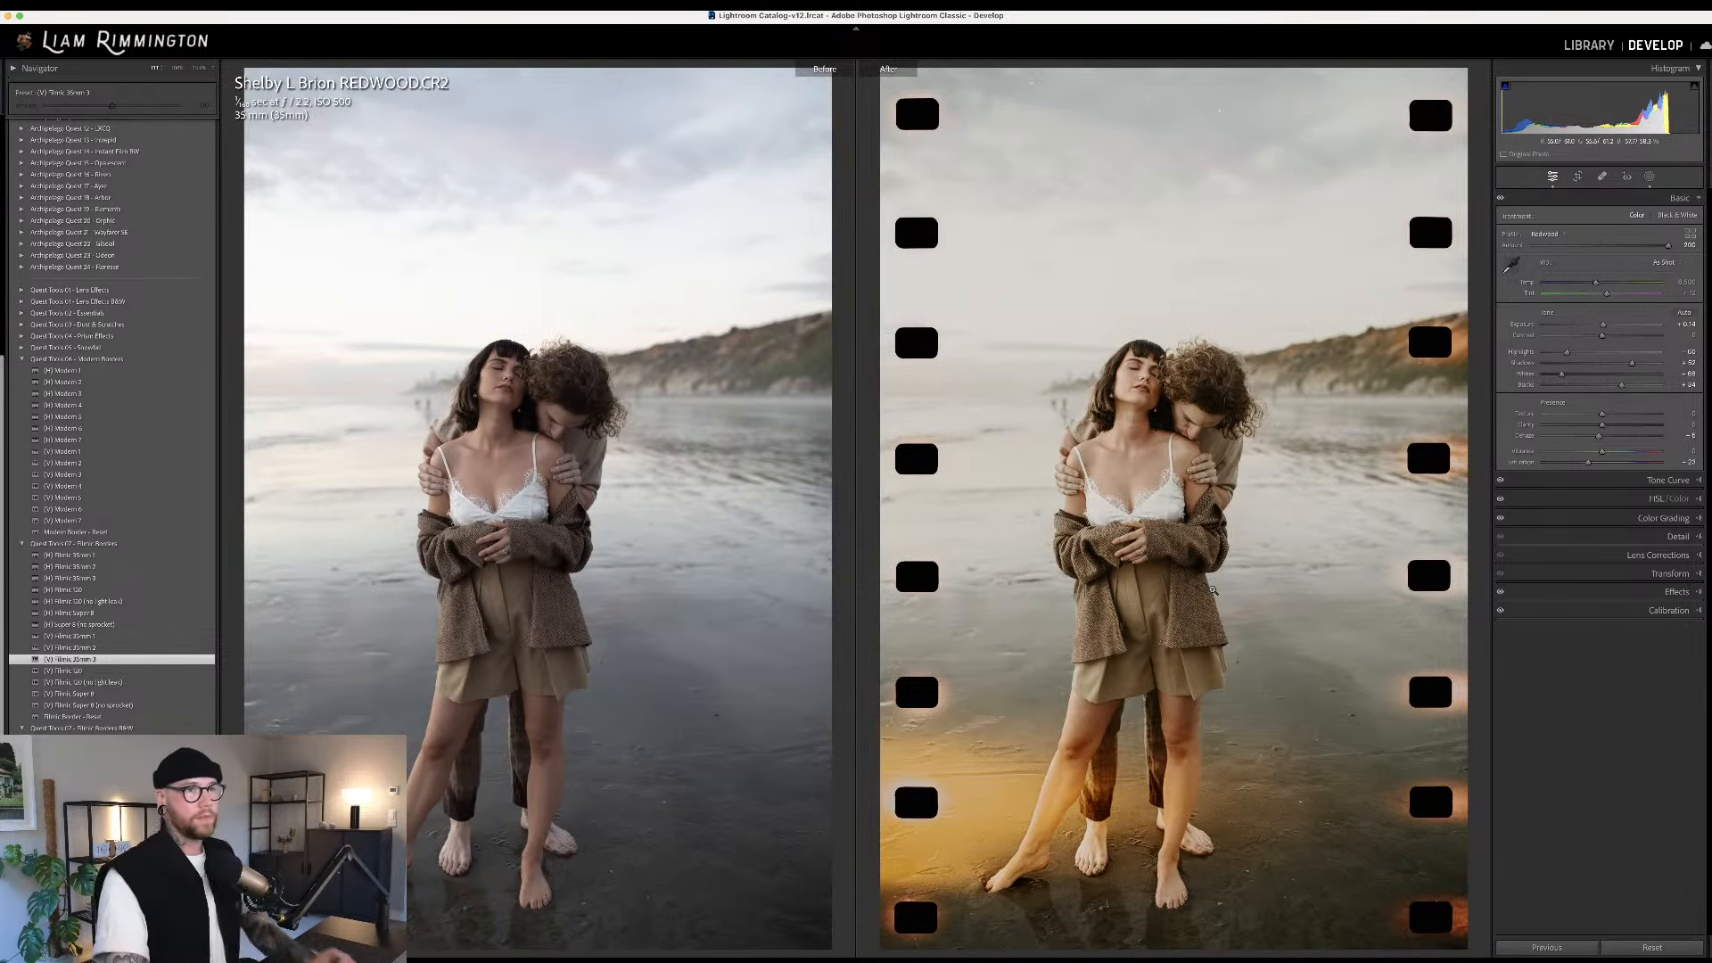
Show the preset's masks and switch the Light Leak mask off and back on to preview its effect
click(1650, 177)
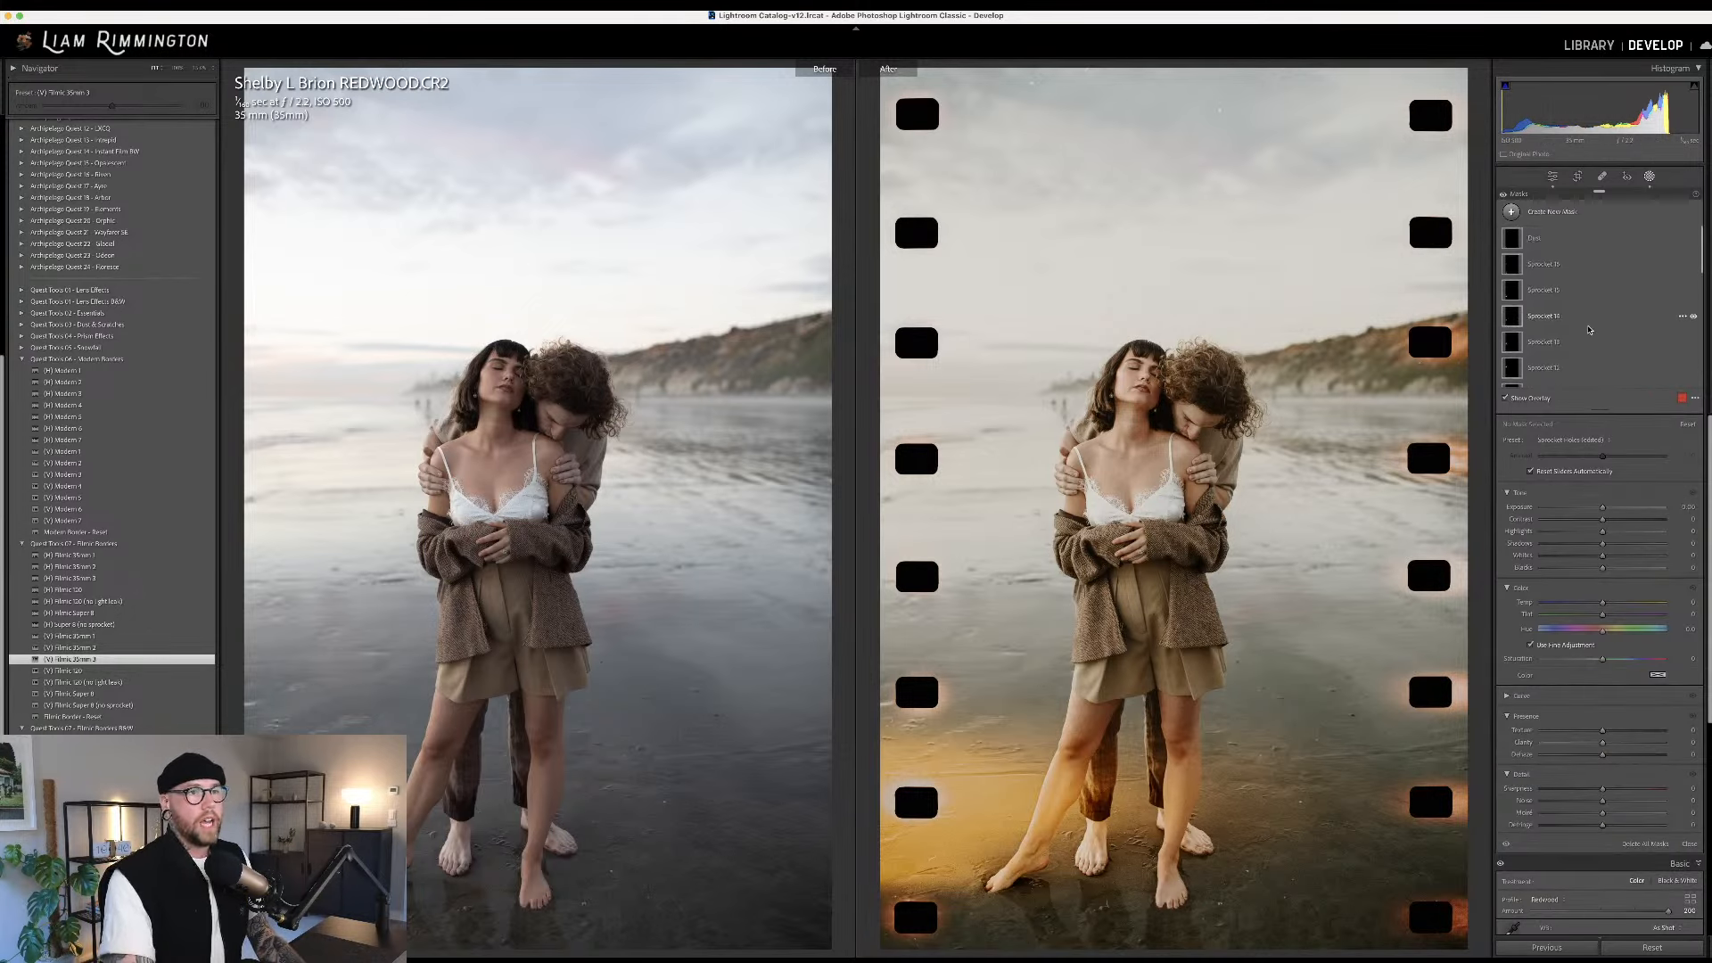
scroll(1589, 330, down, 5)
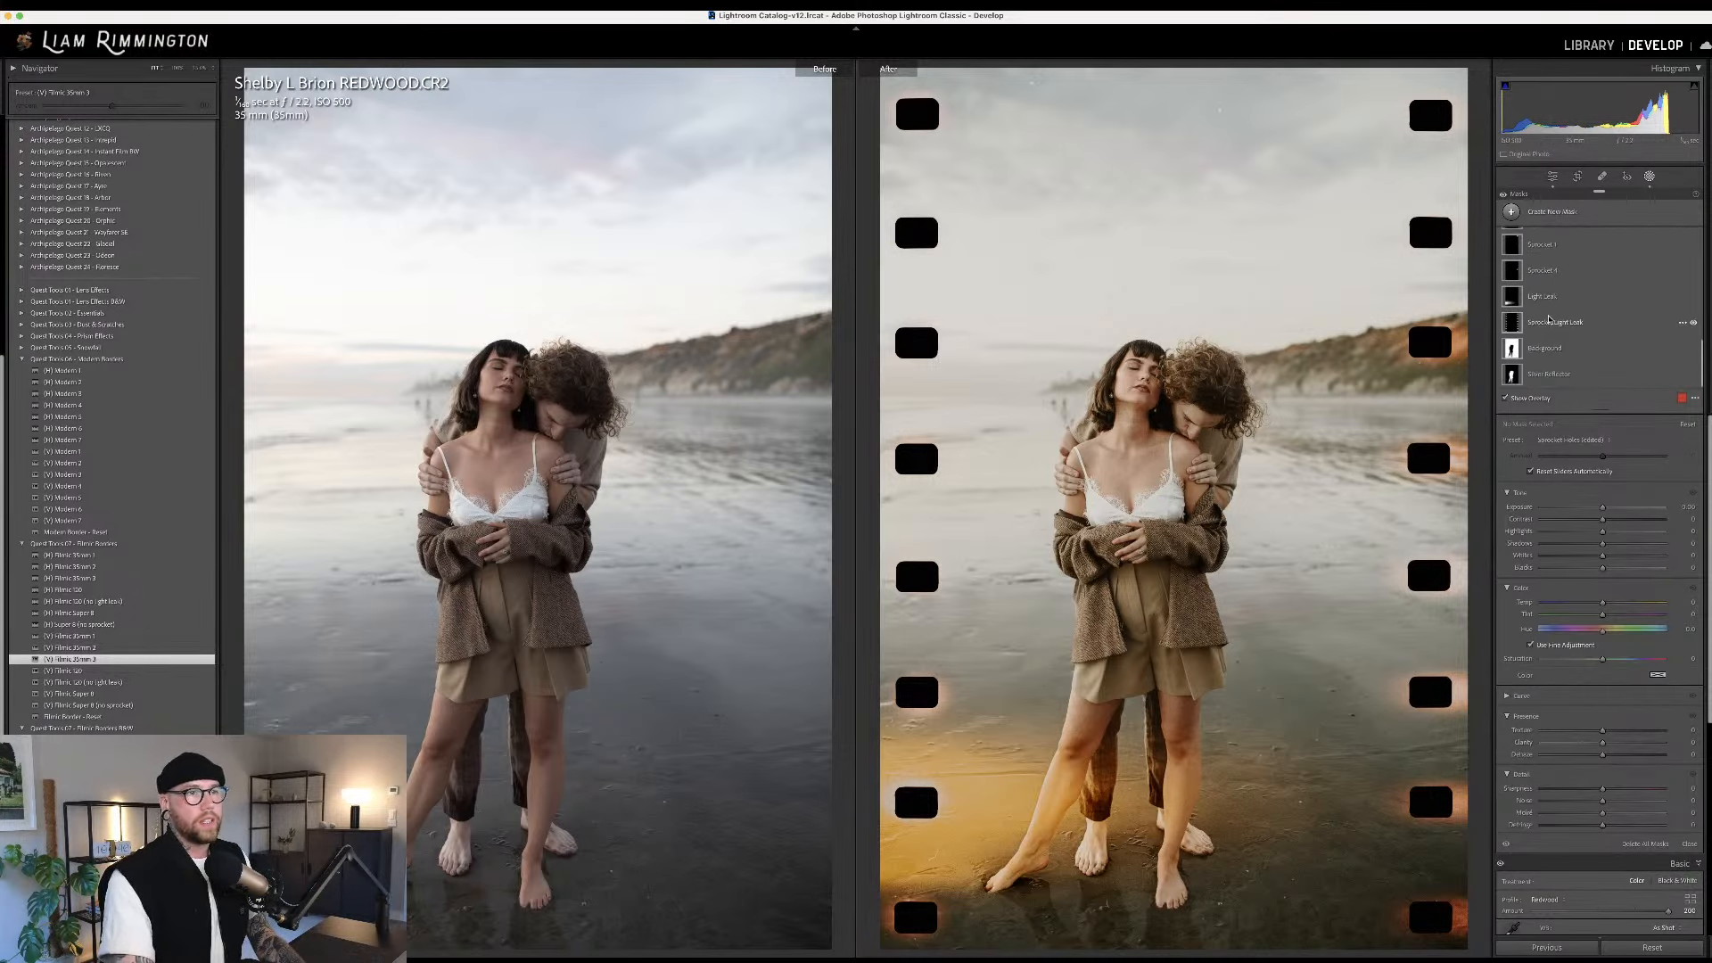
click(1695, 297)
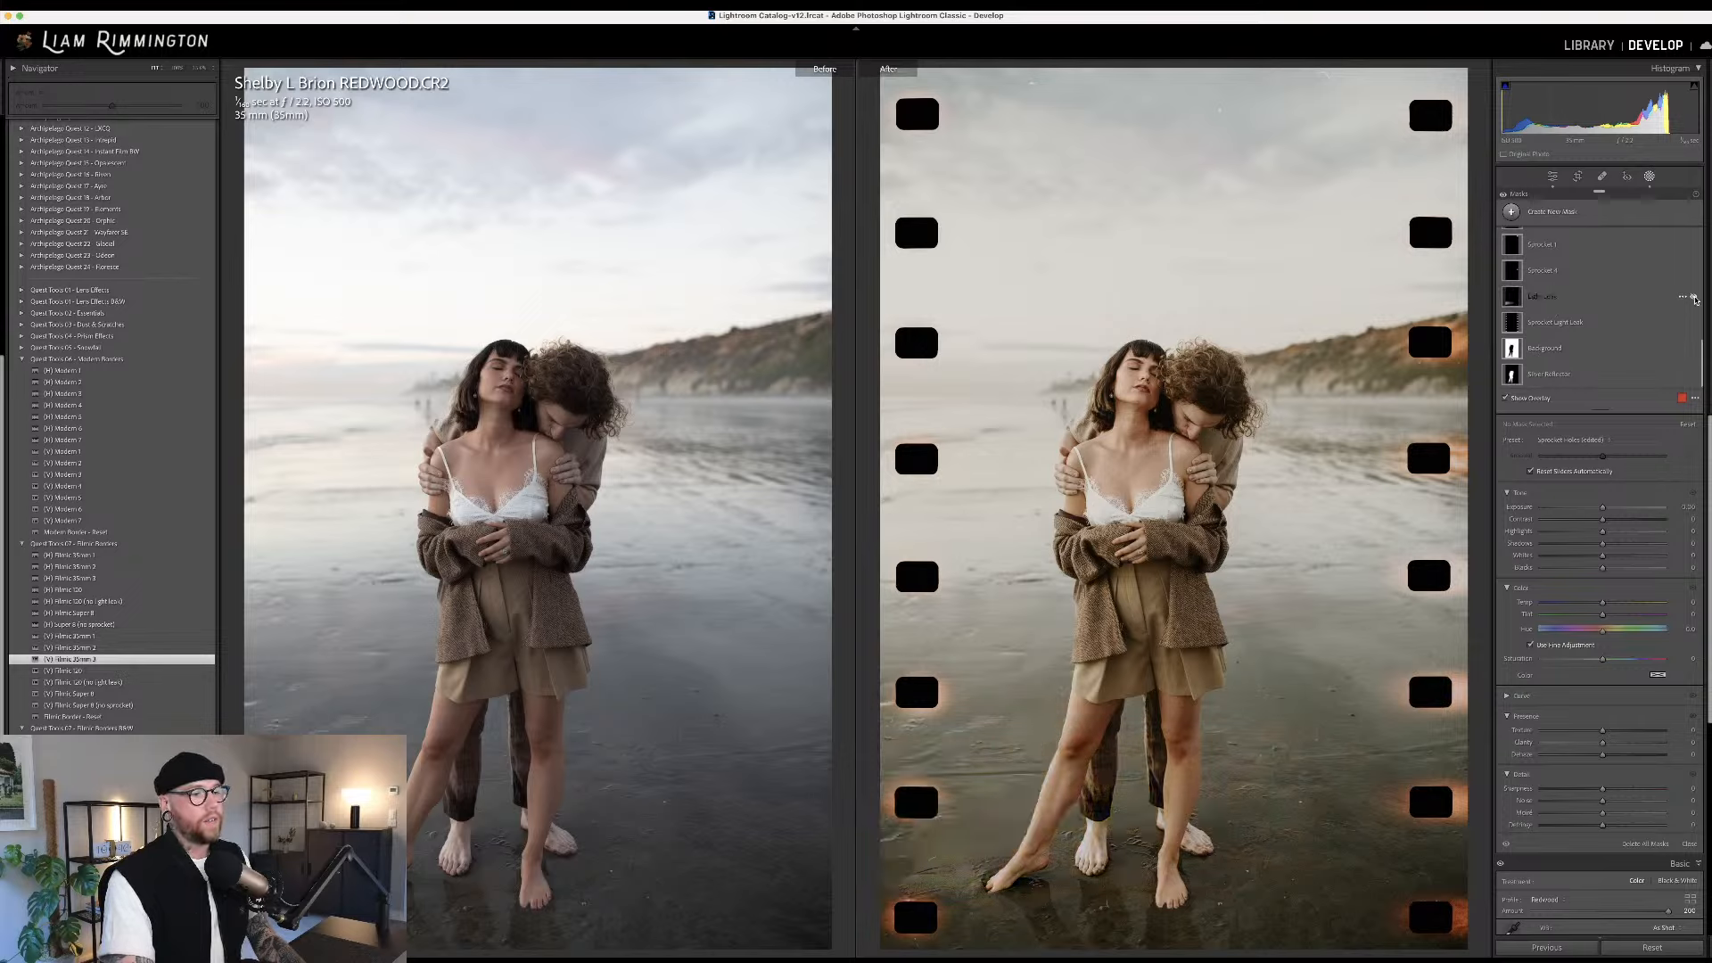
click(1694, 297)
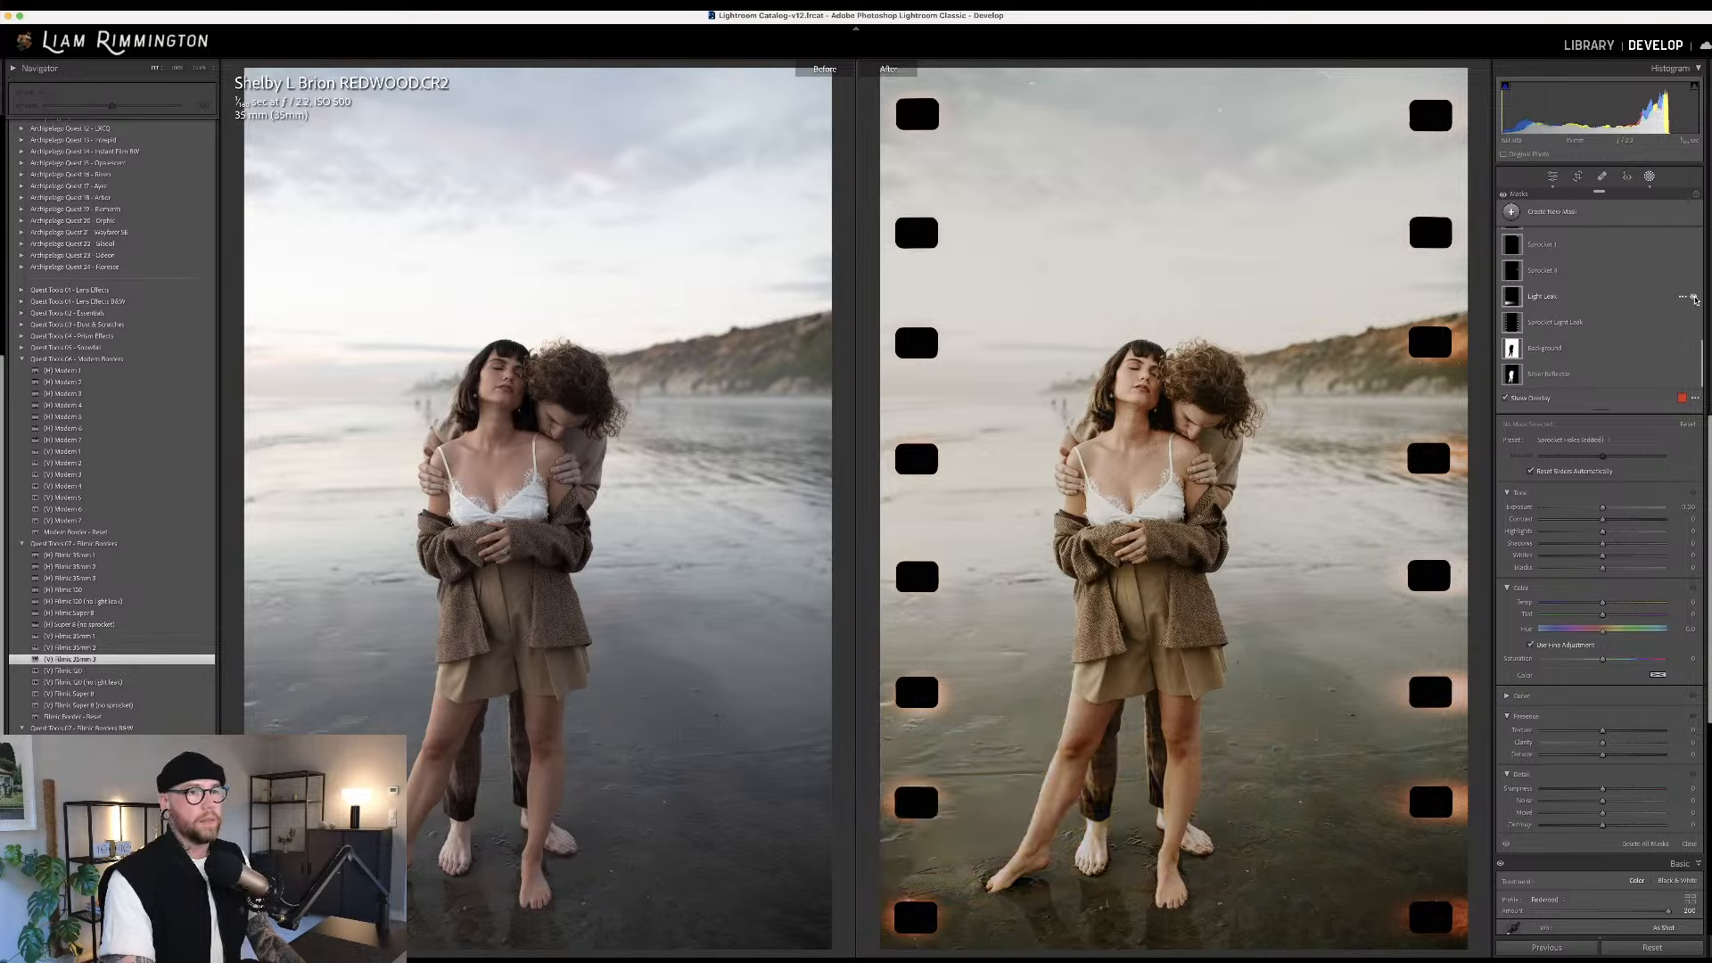
Reduce the Amount of the Light Leak mask to weaken the orange glow, and close the masks
click(1605, 299)
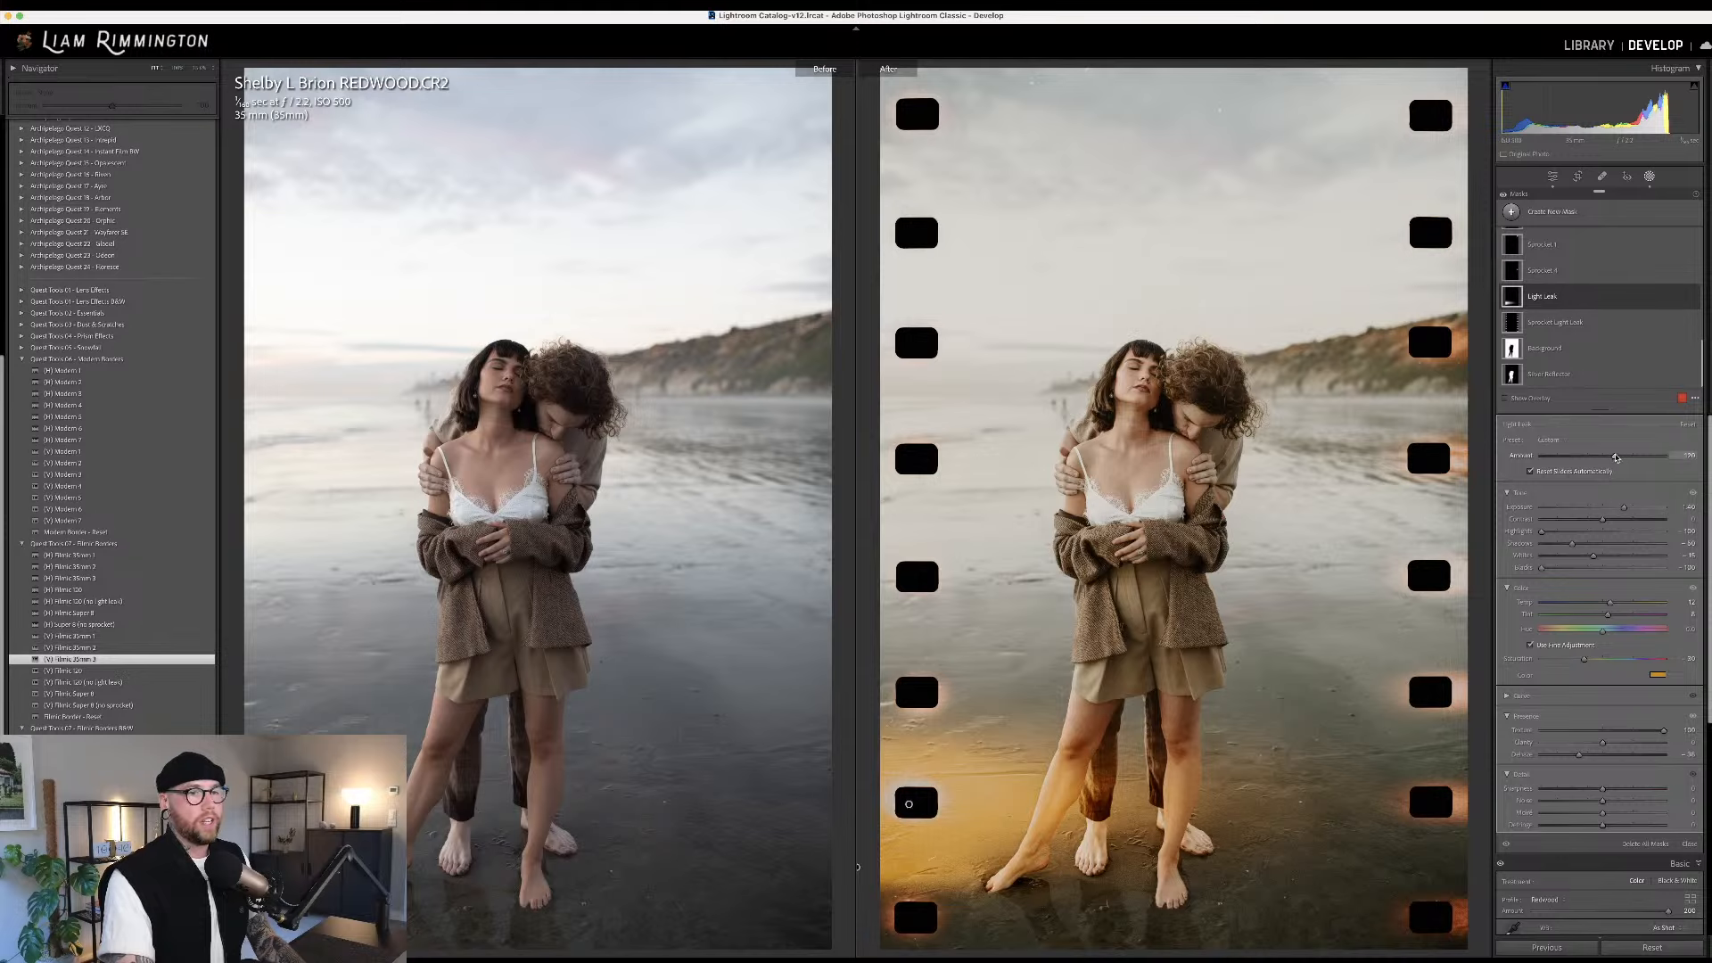
drag(1618, 458, 1570, 465)
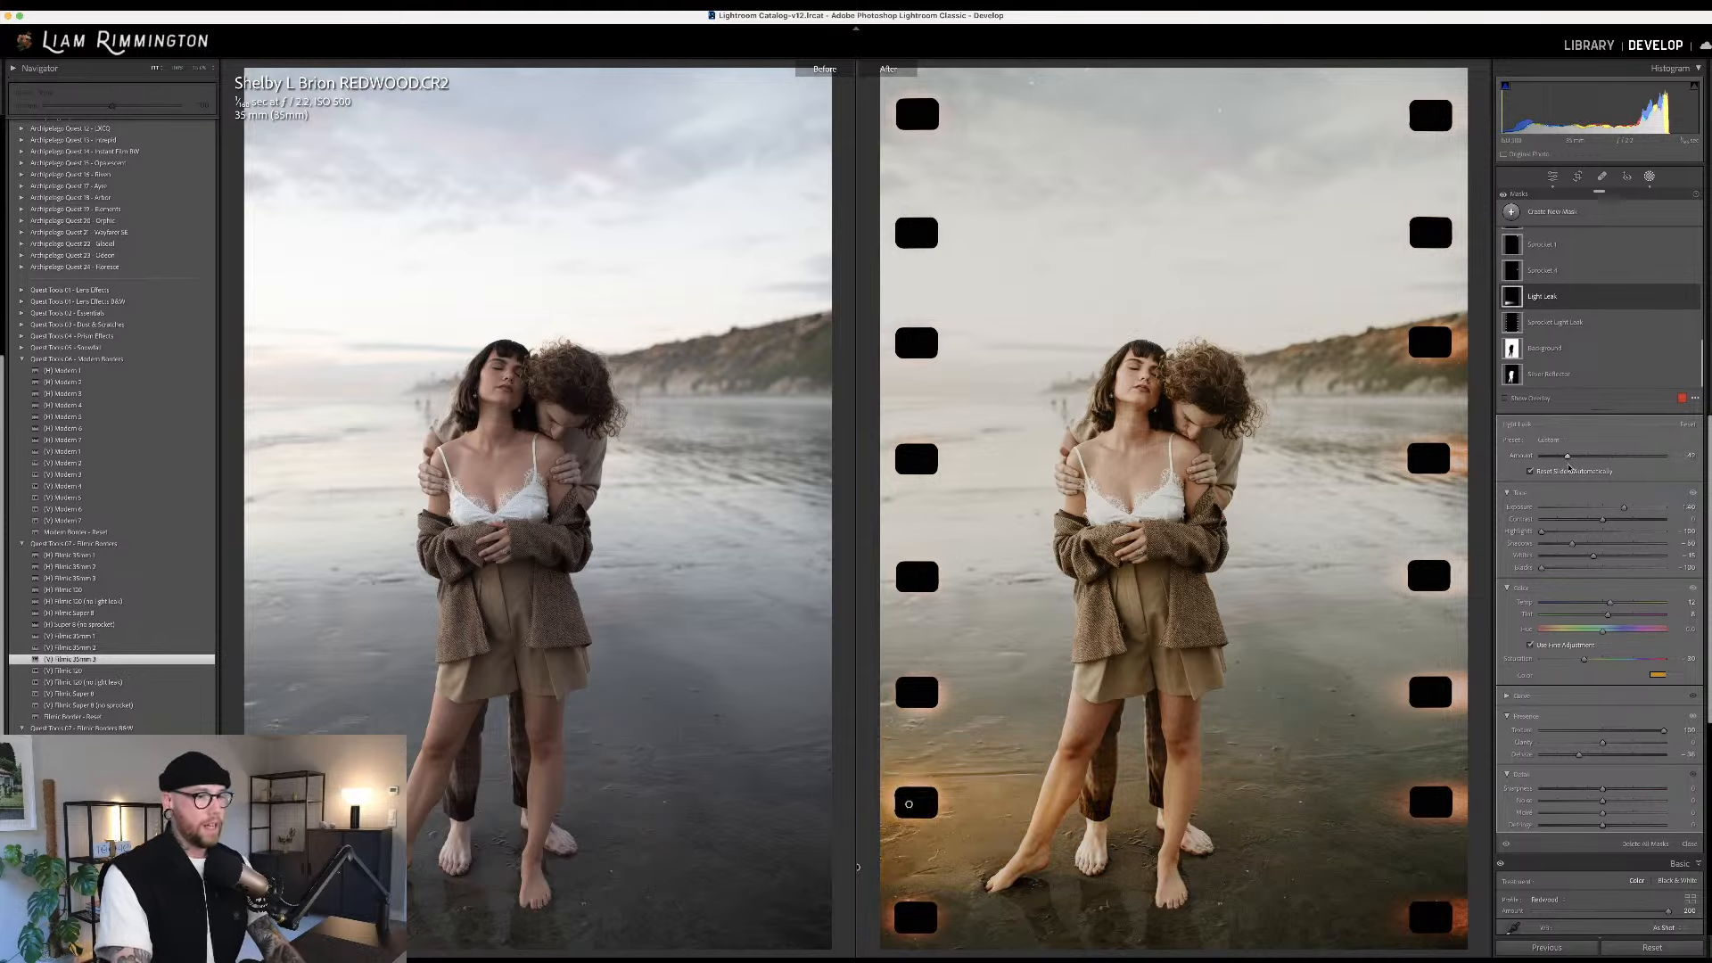
key(shift+w)
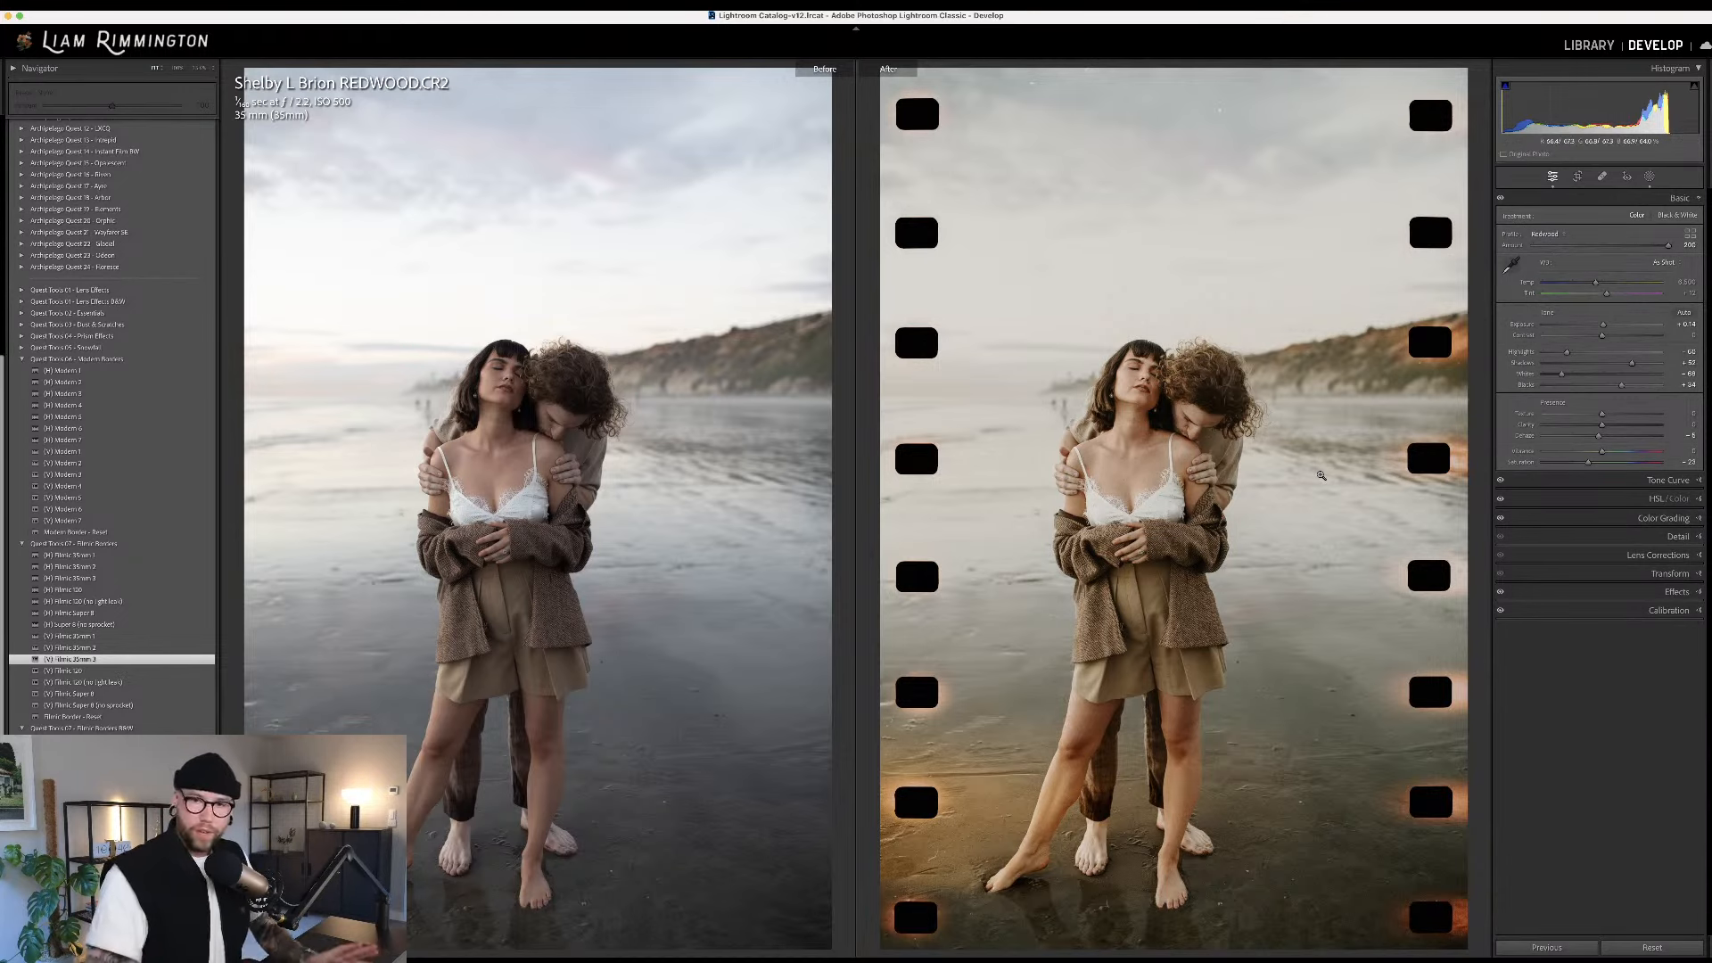
Return to the single view, apply the Filmic Border - Reset preset to remove the film border, and review the resulting mask list
key(y)
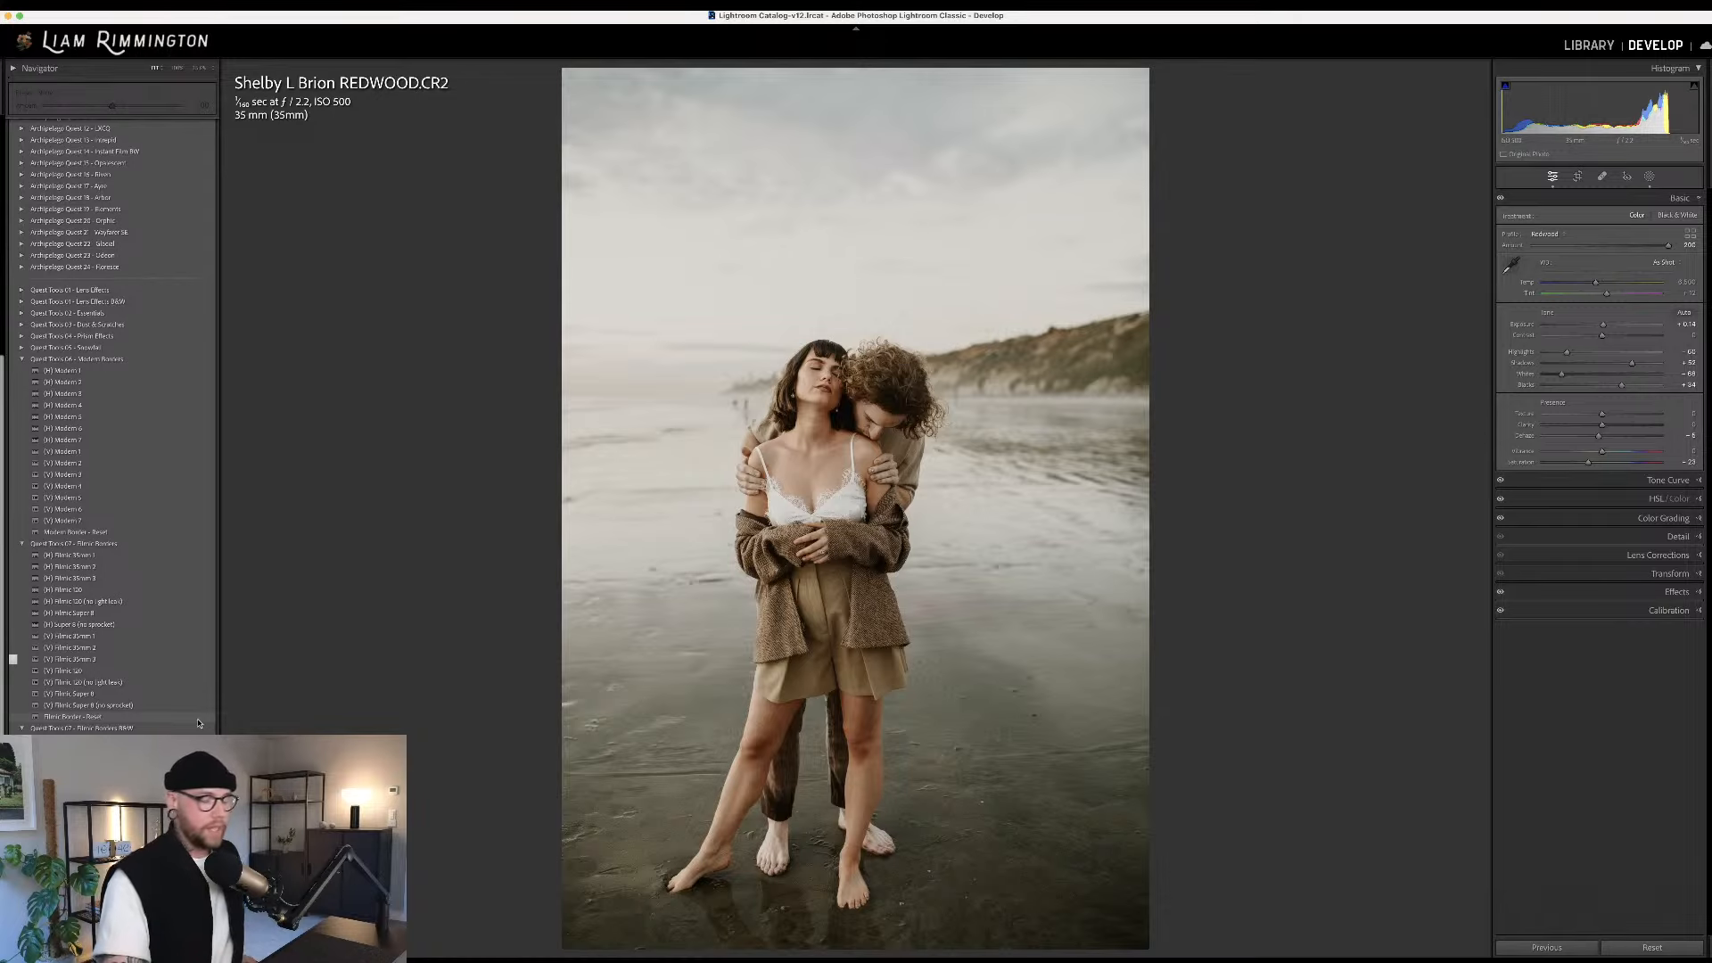
click(199, 719)
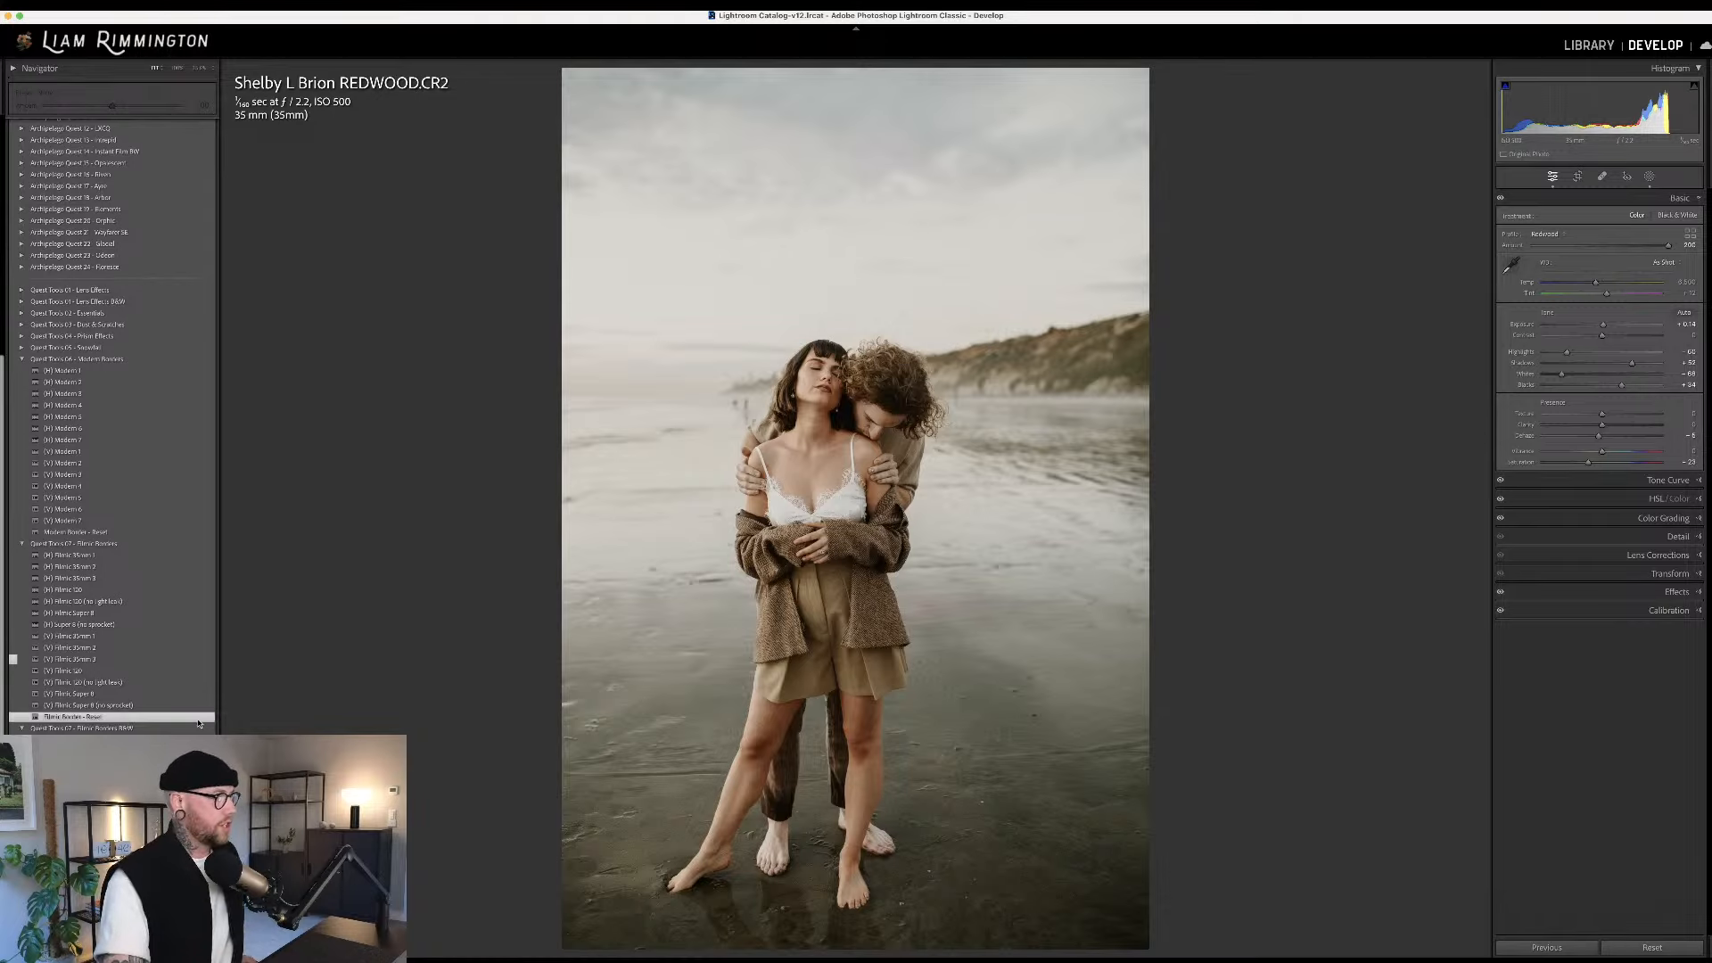
click(1648, 178)
scroll(1580, 298, down, 1)
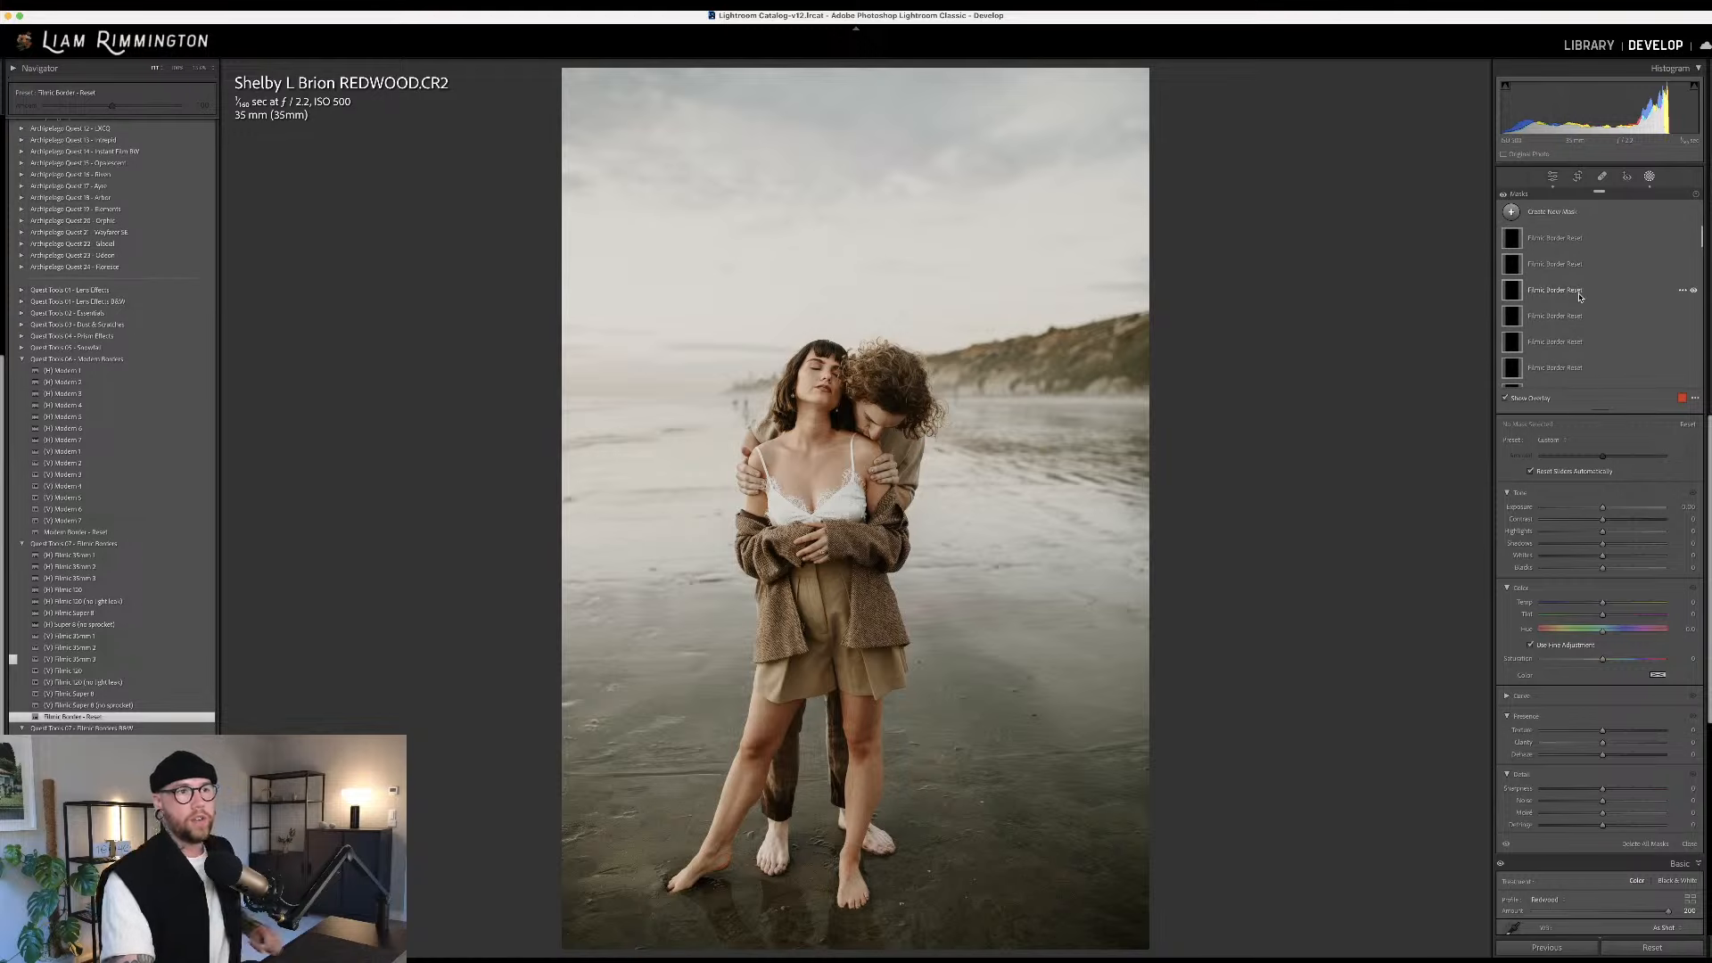
scroll(1592, 304, down, 1)
scroll(1587, 302, down, 1)
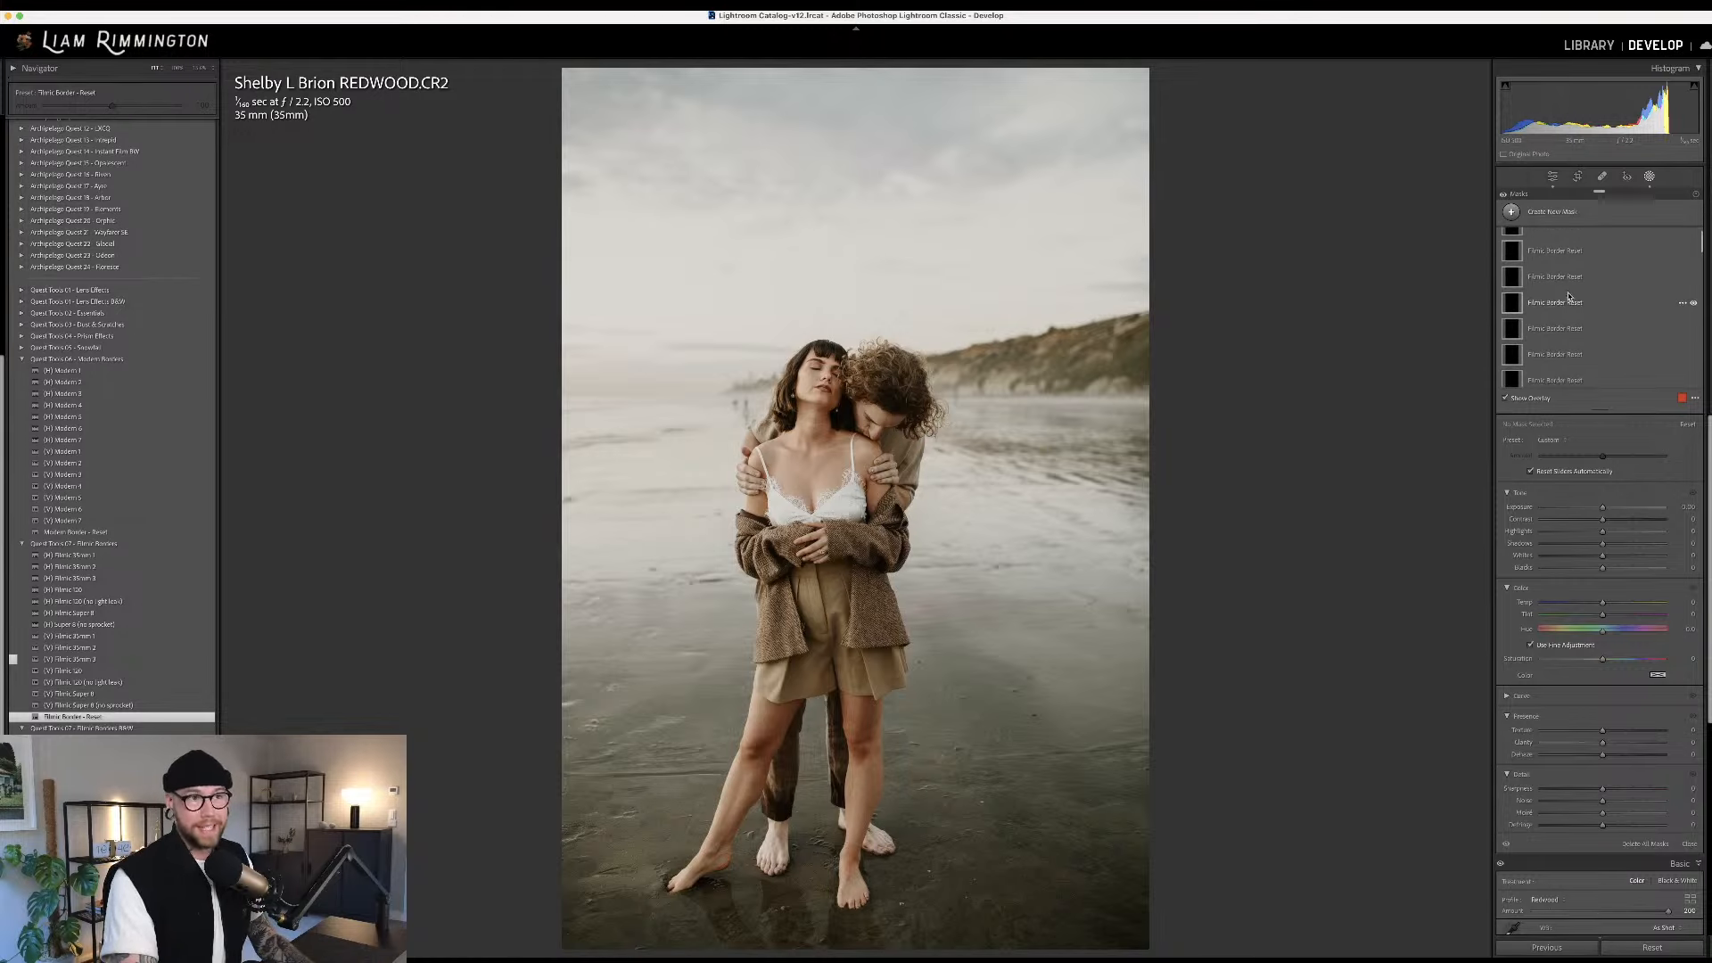
Undo the Filmic Border - Reset preset on the beach couple photo and review its restored masks
scroll(1579, 295, down, 3)
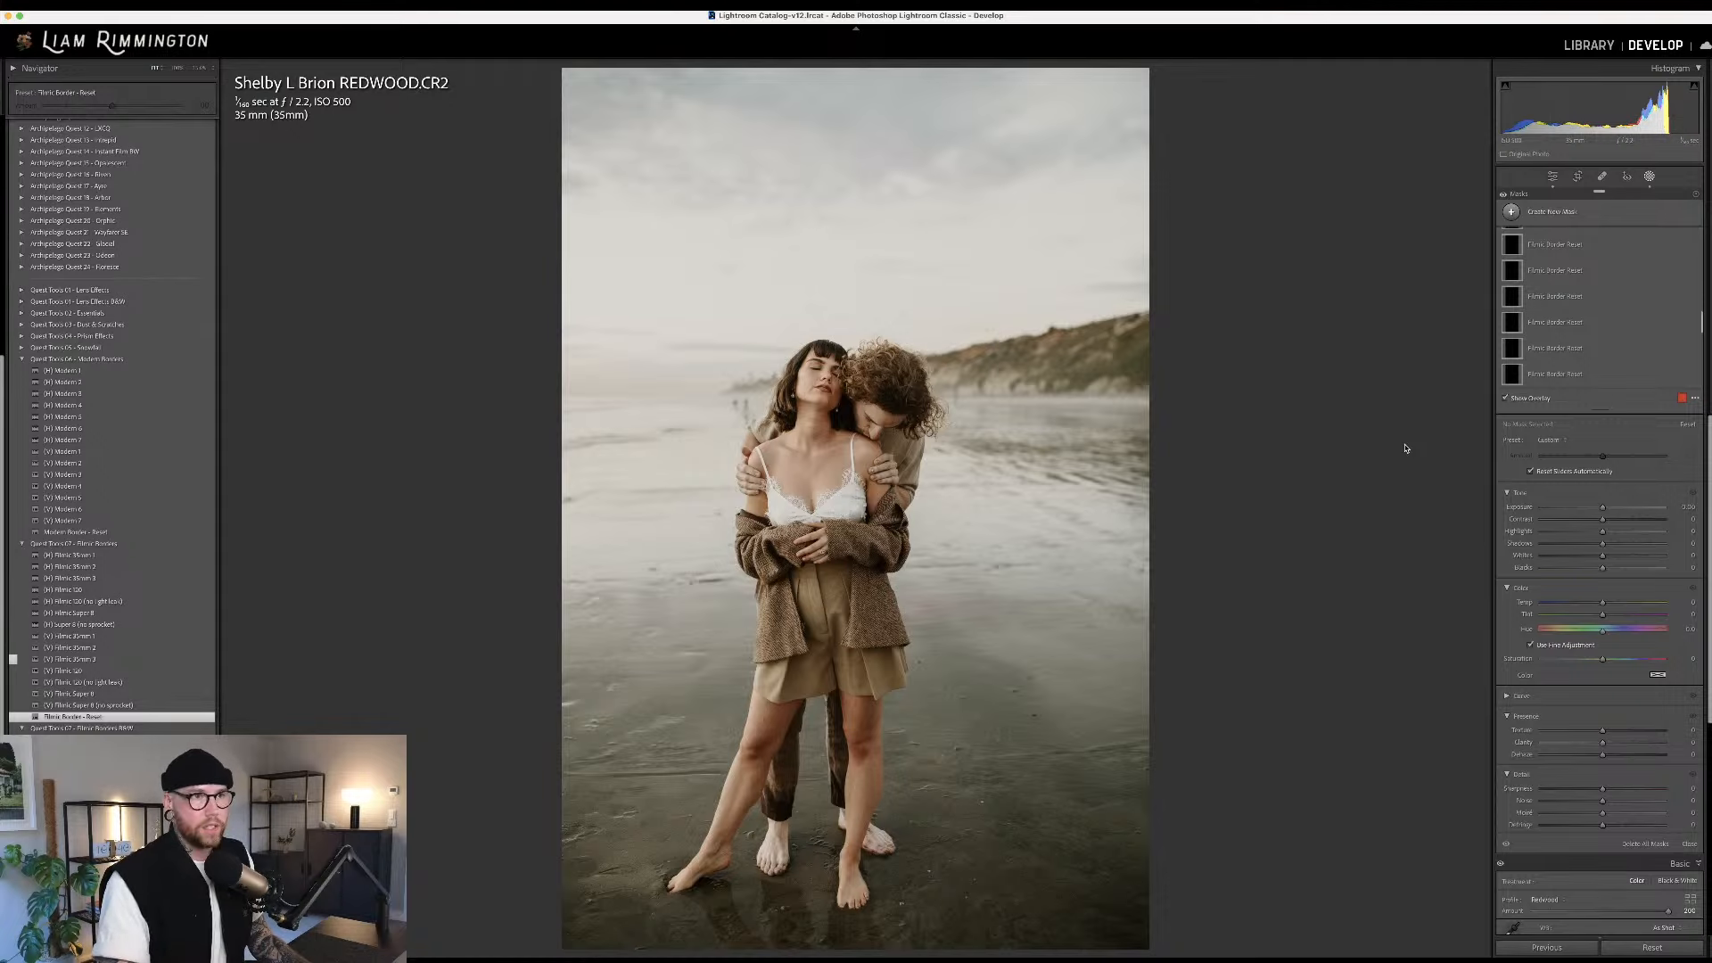
key(super+z)
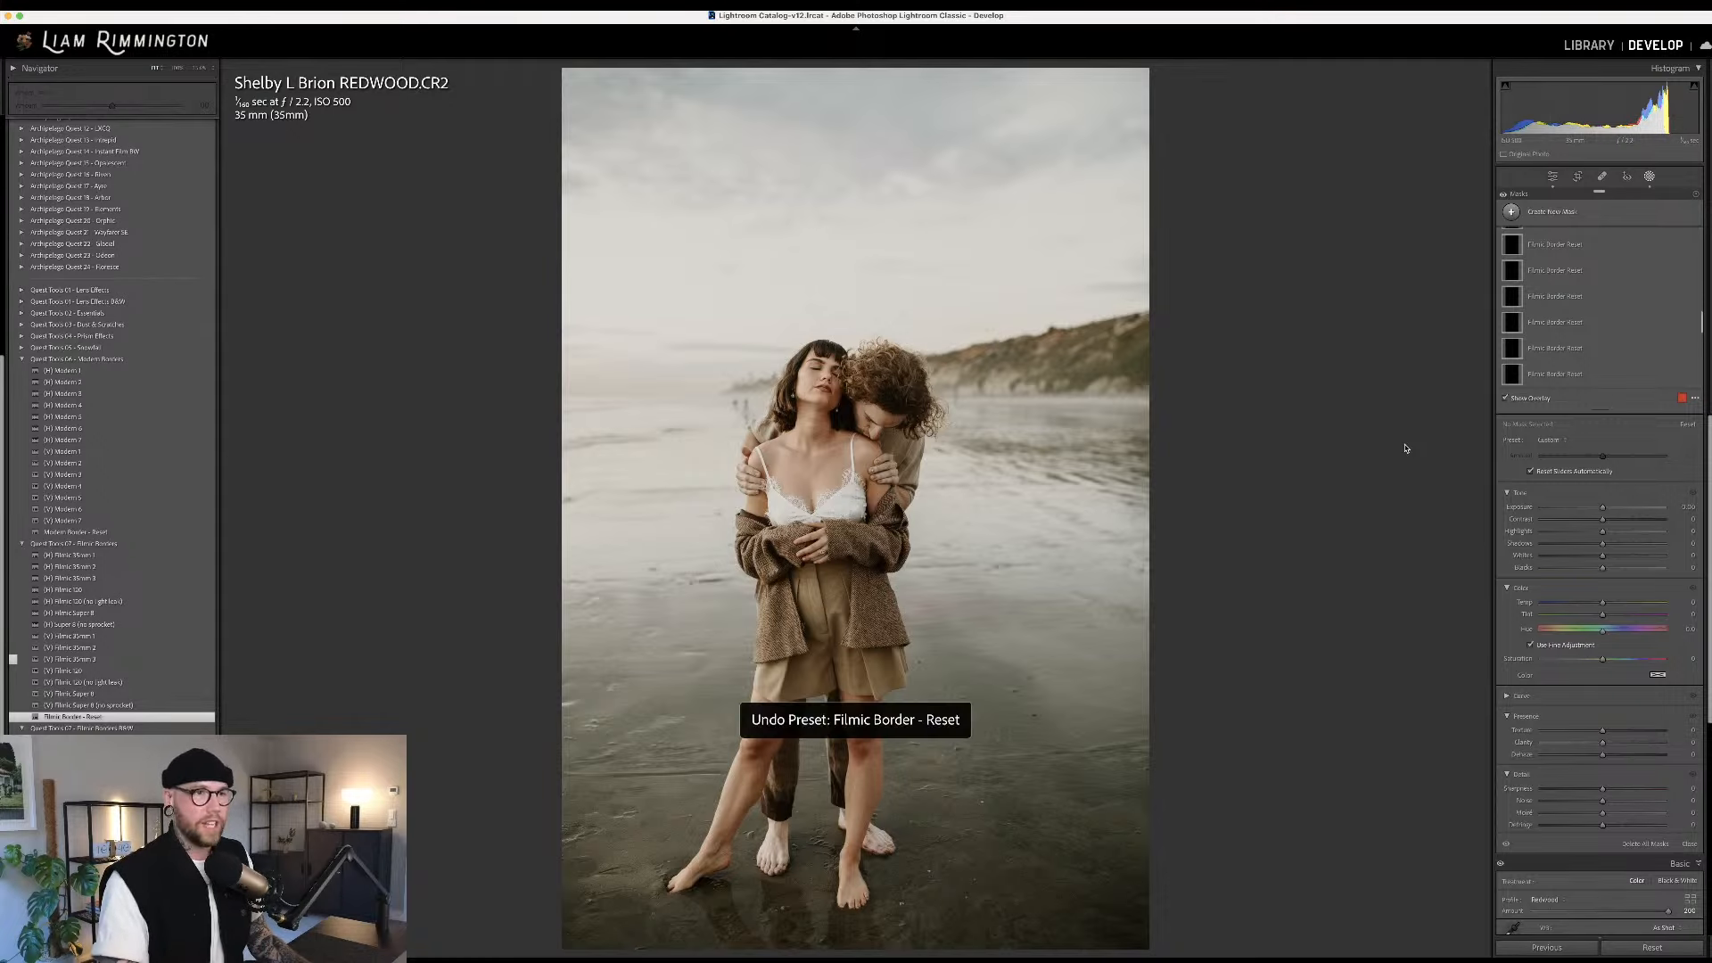
scroll(1608, 335, down, 3)
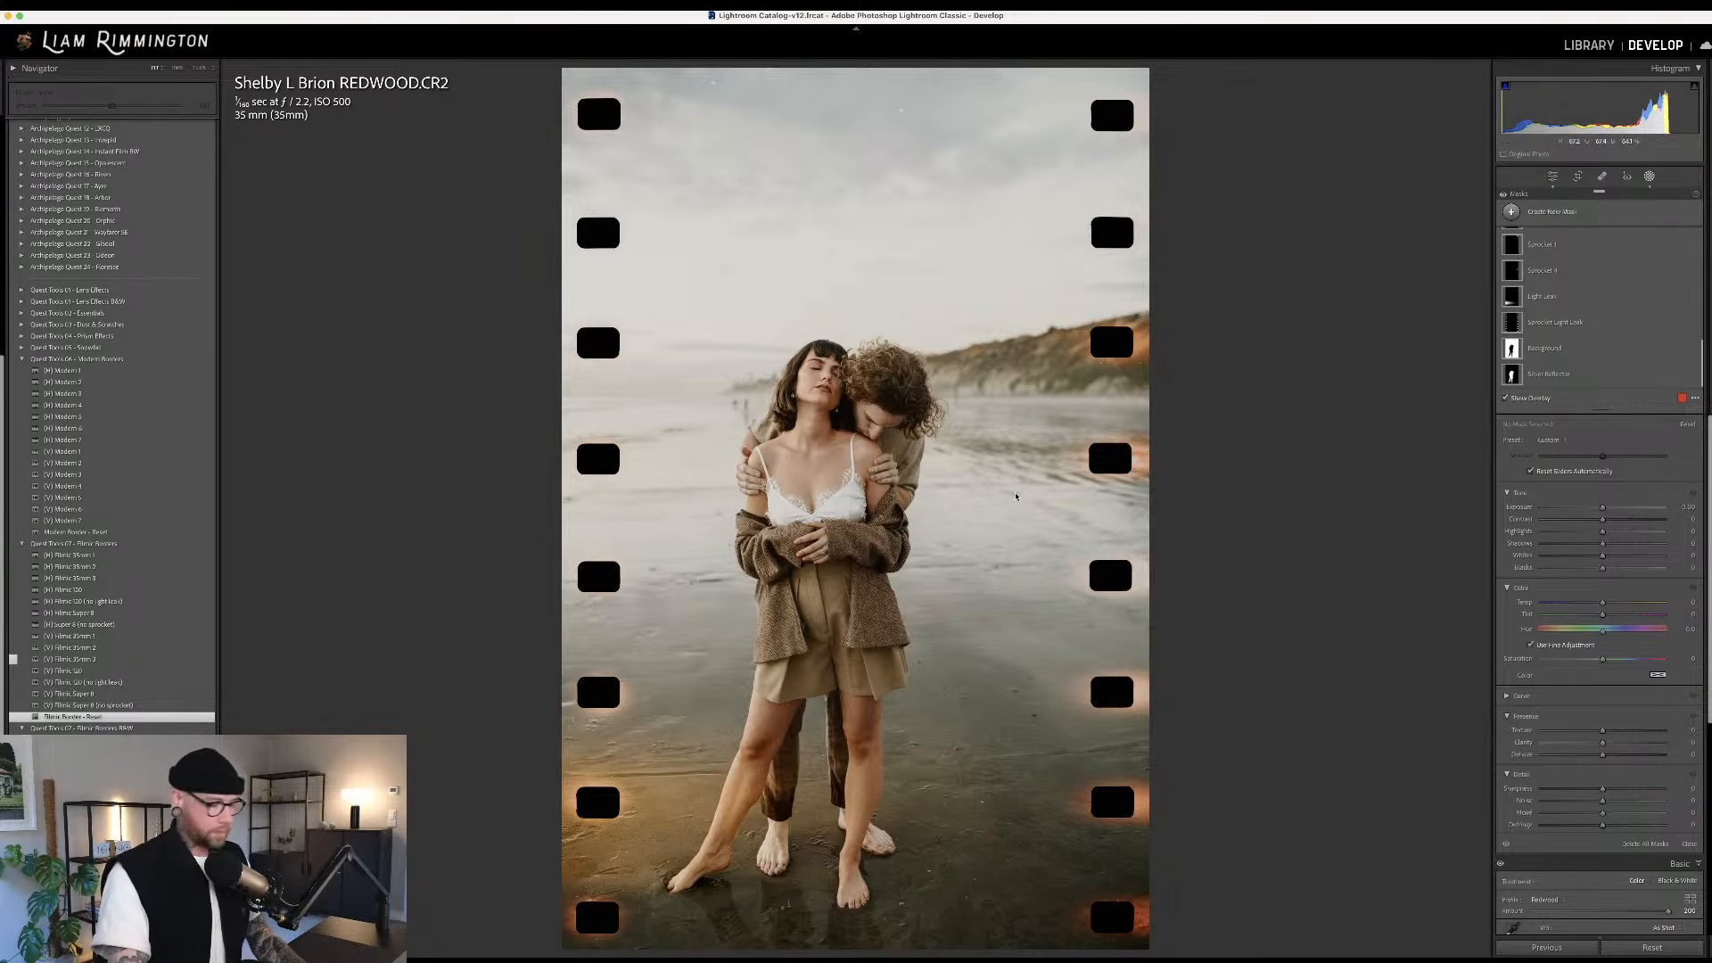
Close the masks on the next photo, the Joshua tree portrait, apply the (V) Filmic 120 preset, and compare it with the original
key(Right)
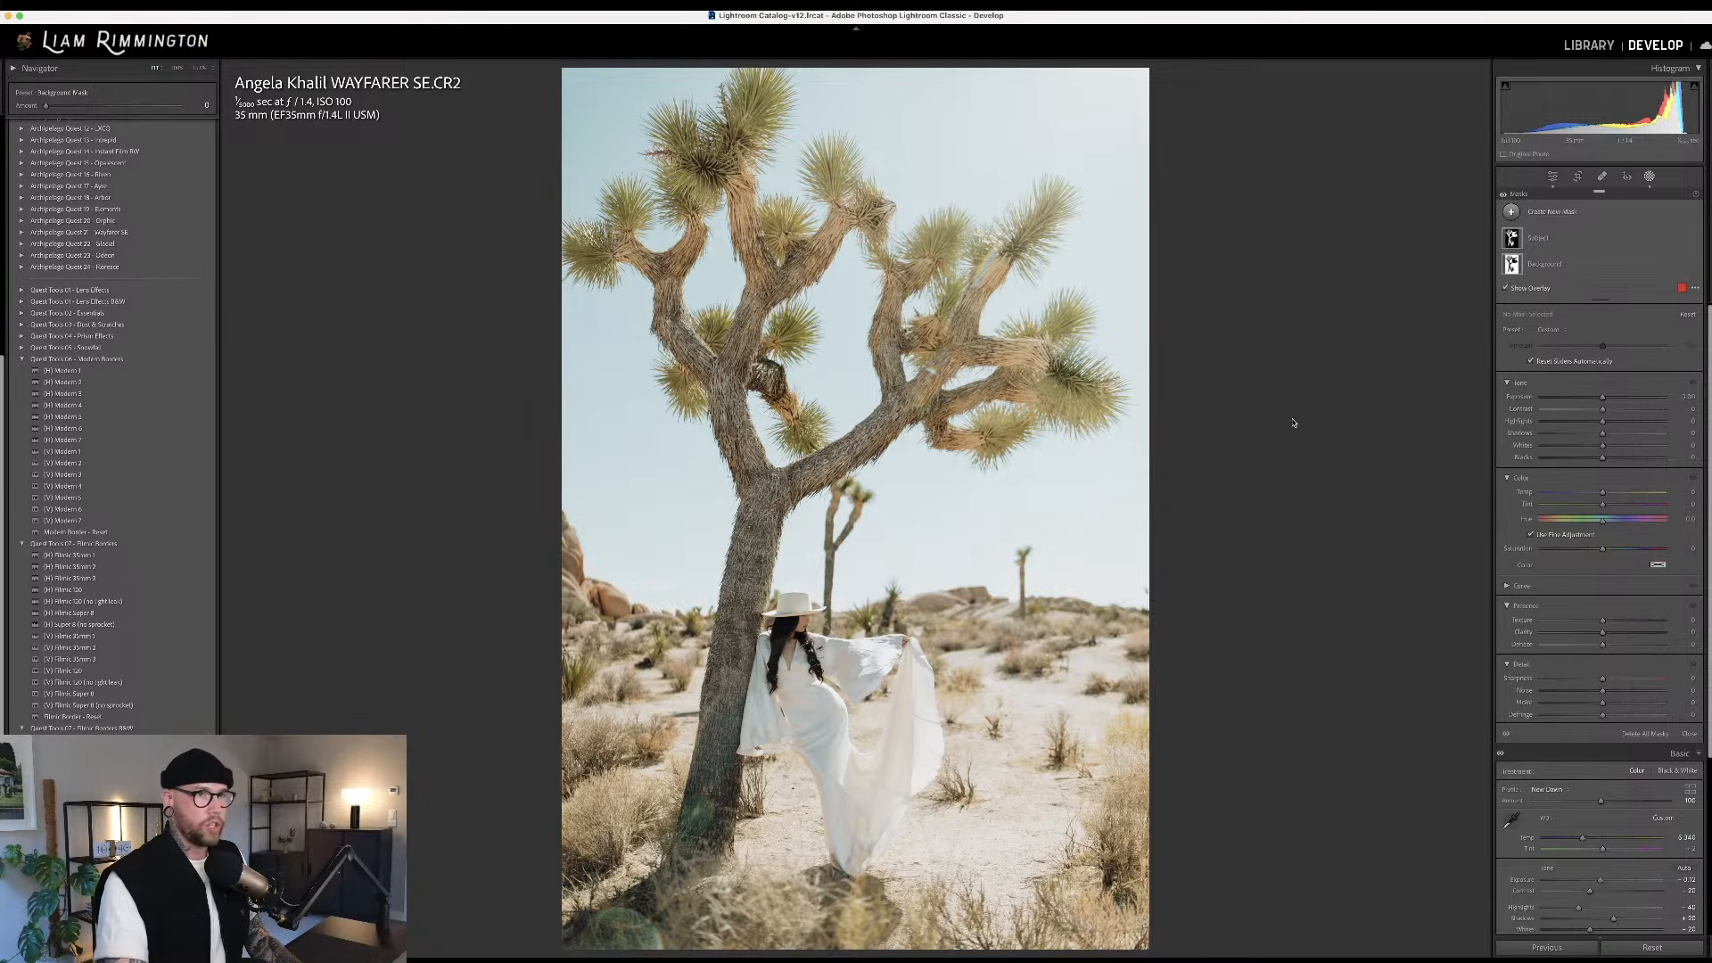
key(shift+w)
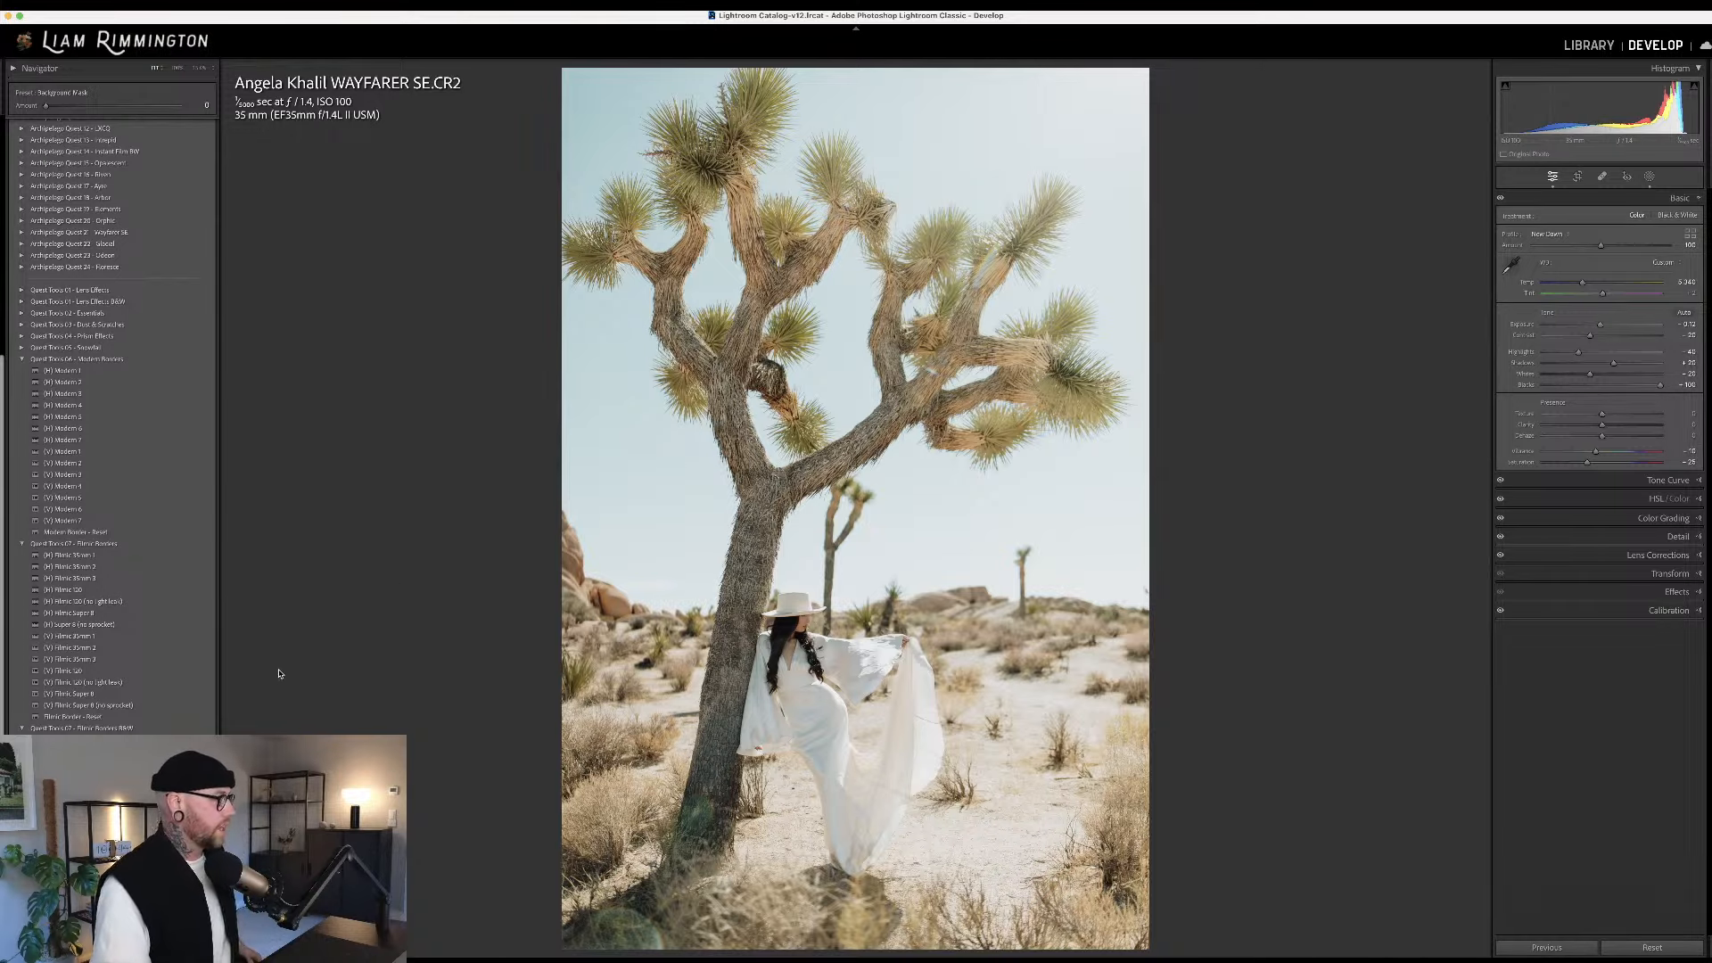
click(189, 671)
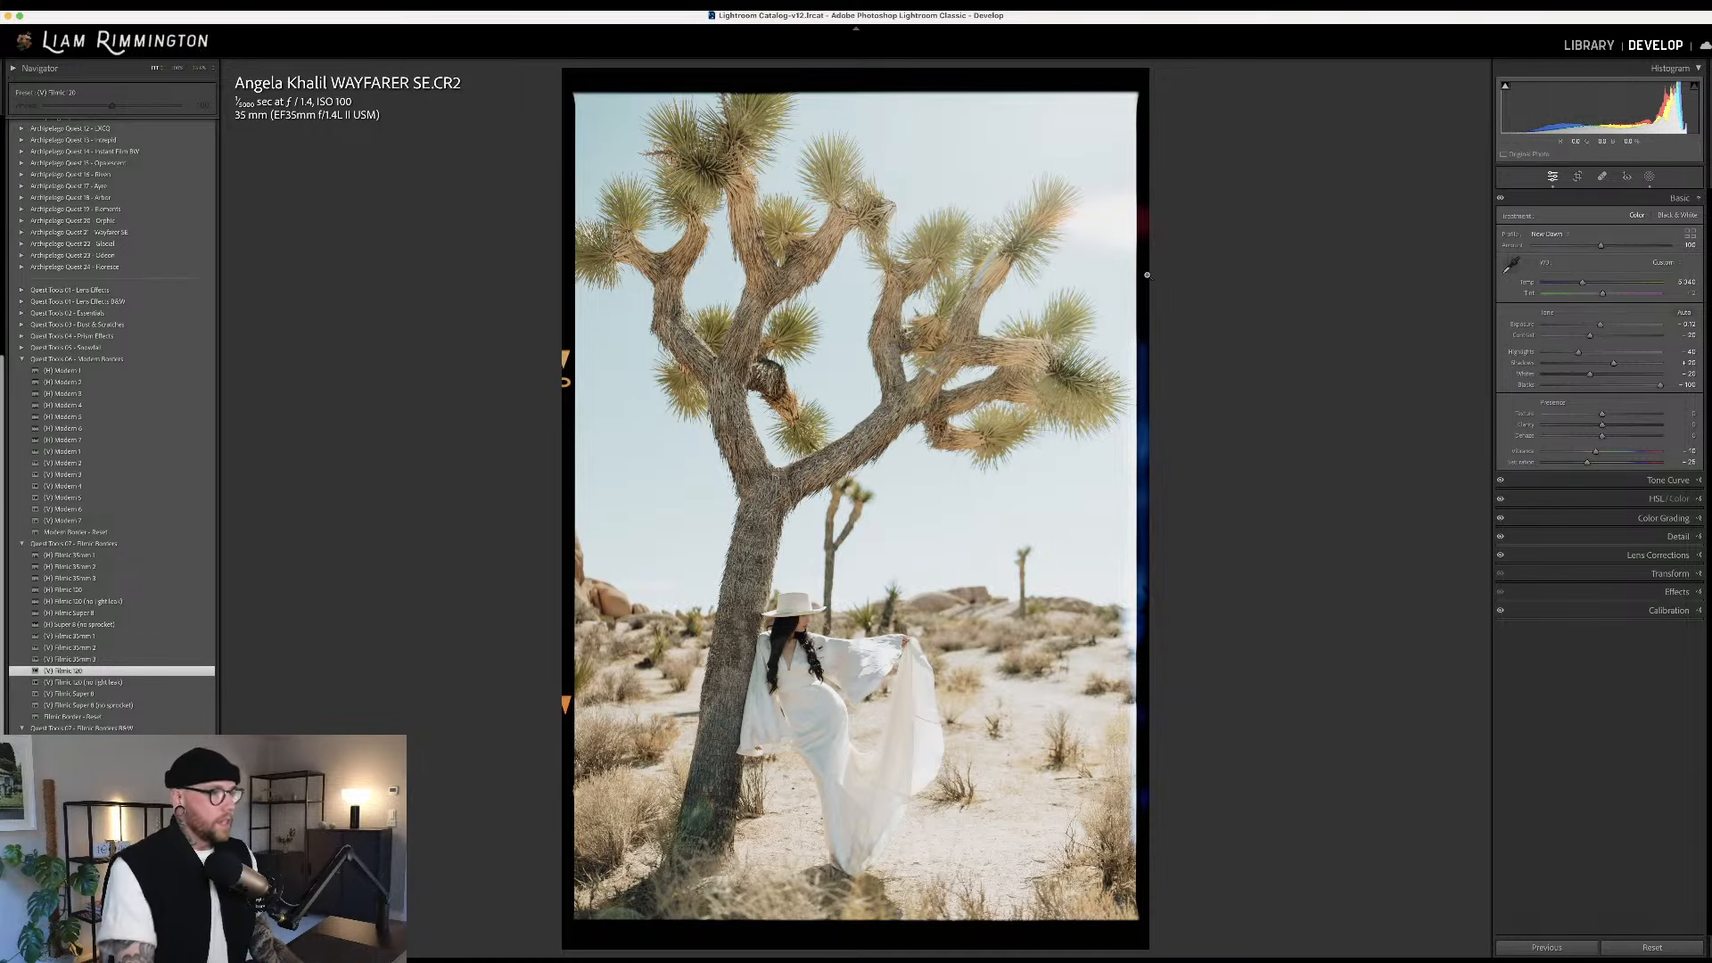
key(backslash)
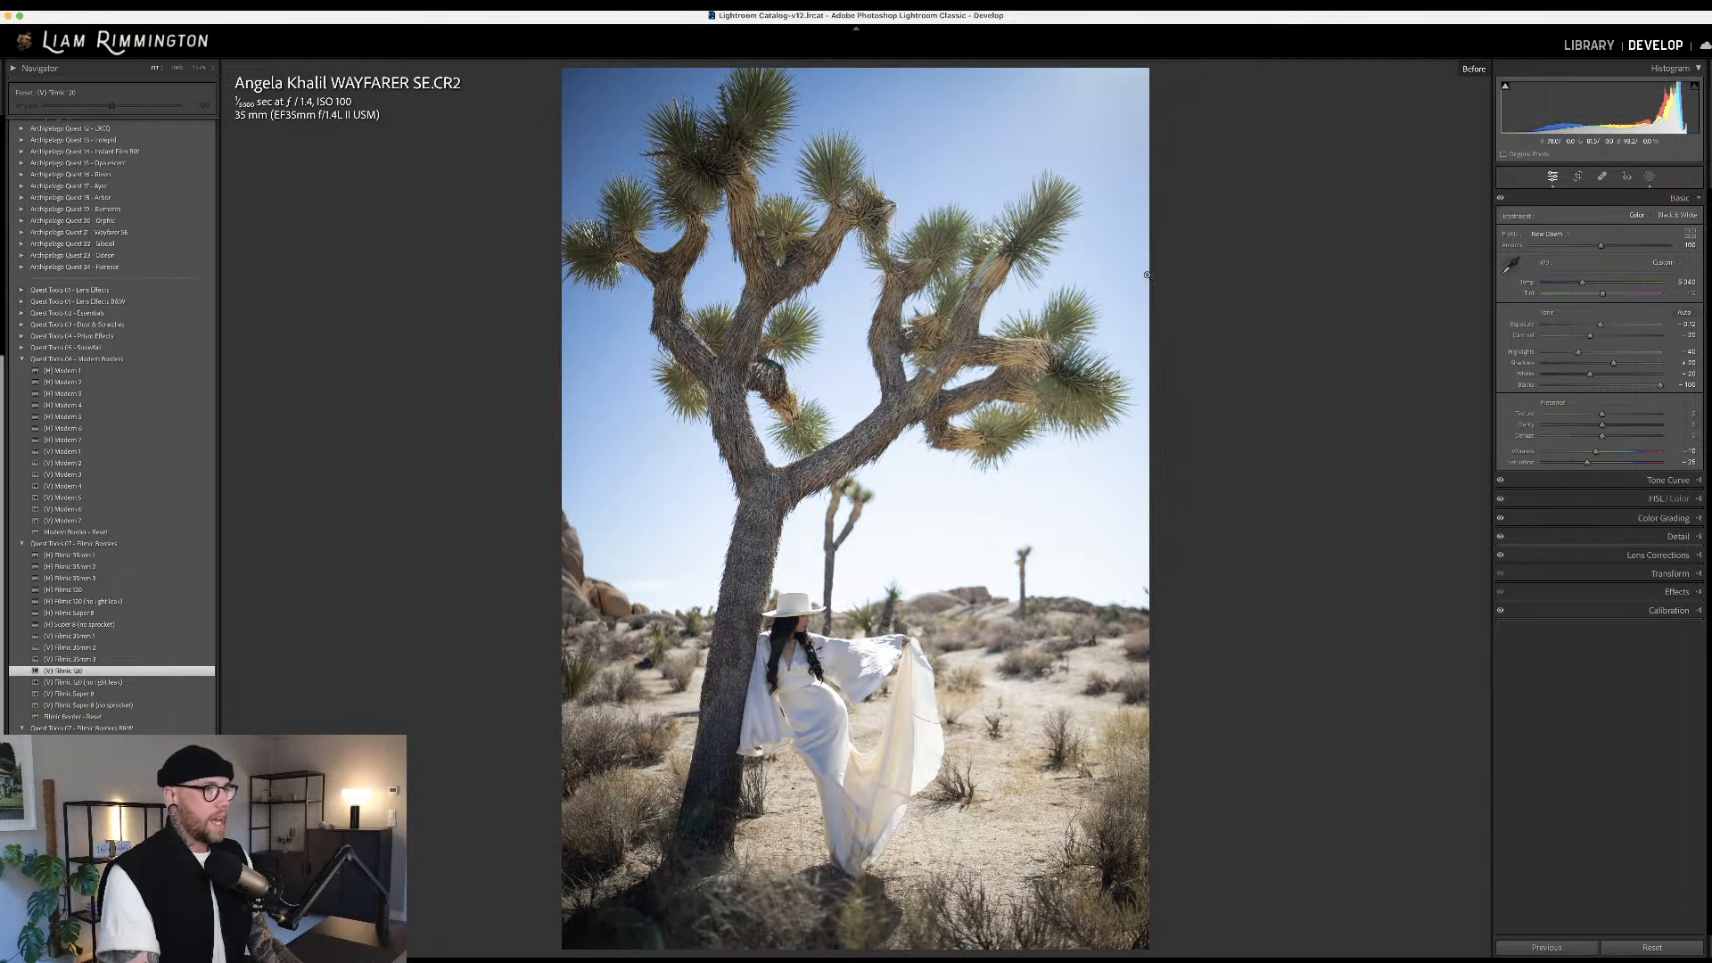
key(backslash)
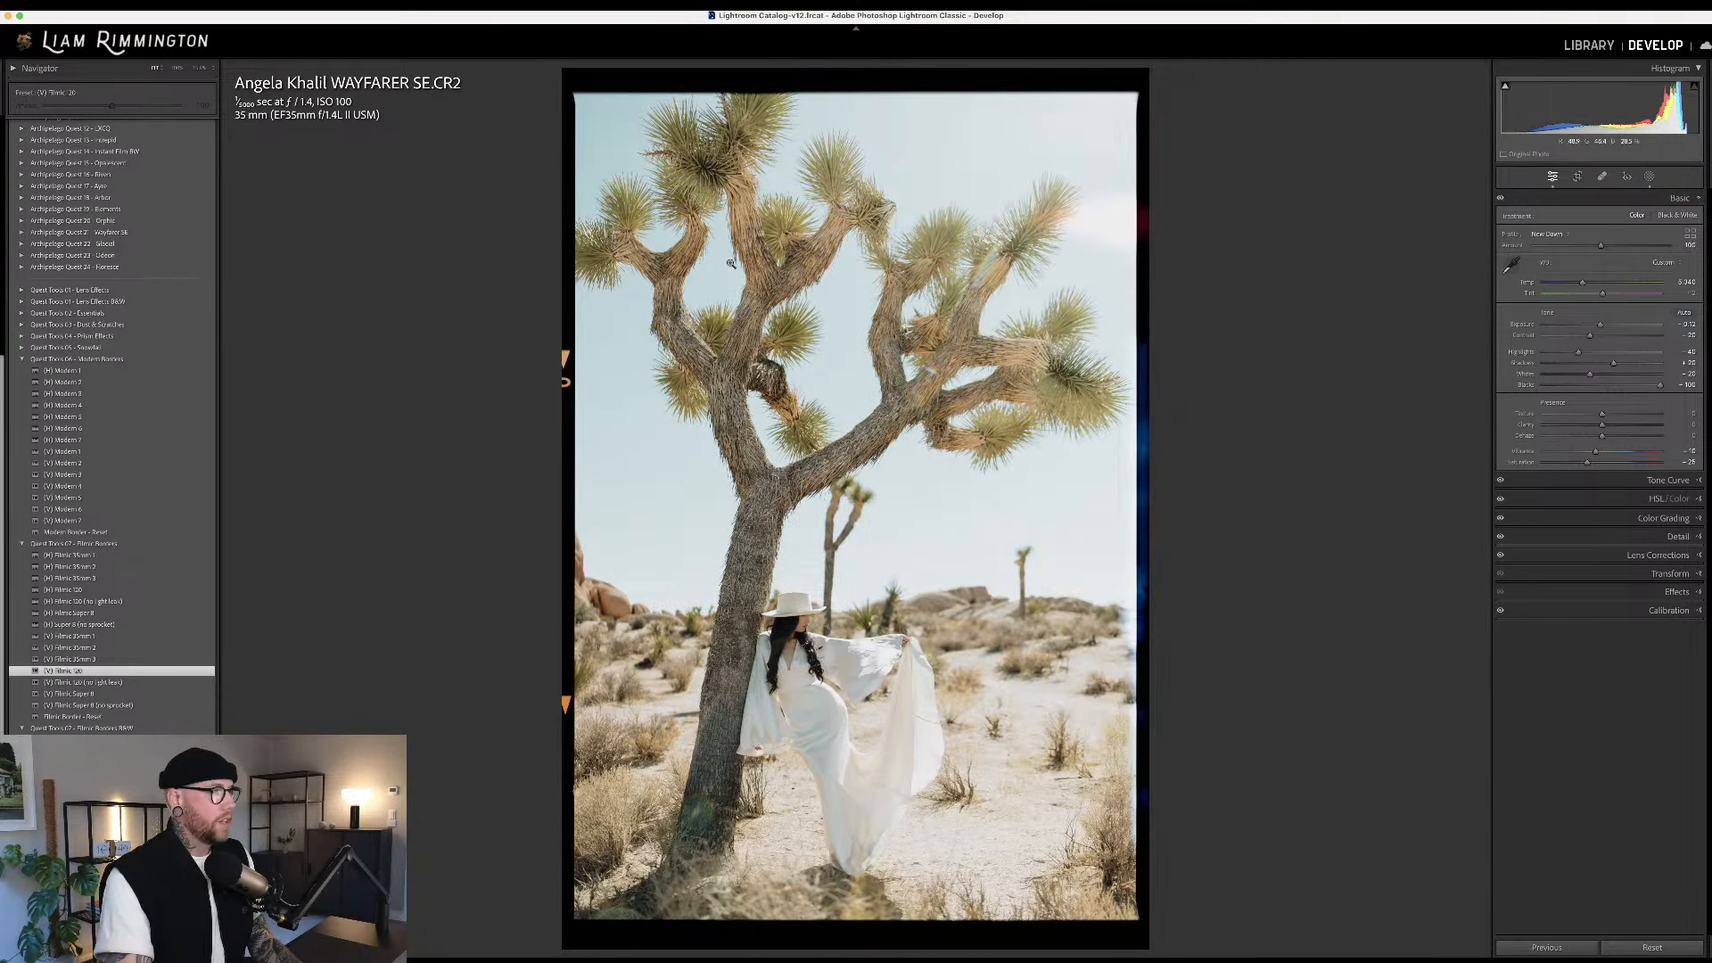
Examine the film border, light leak and scratches up close across the Joshua tree photo, and return to the full view
click(745, 373)
drag(763, 545, 719, 760)
drag(829, 327, 813, 656)
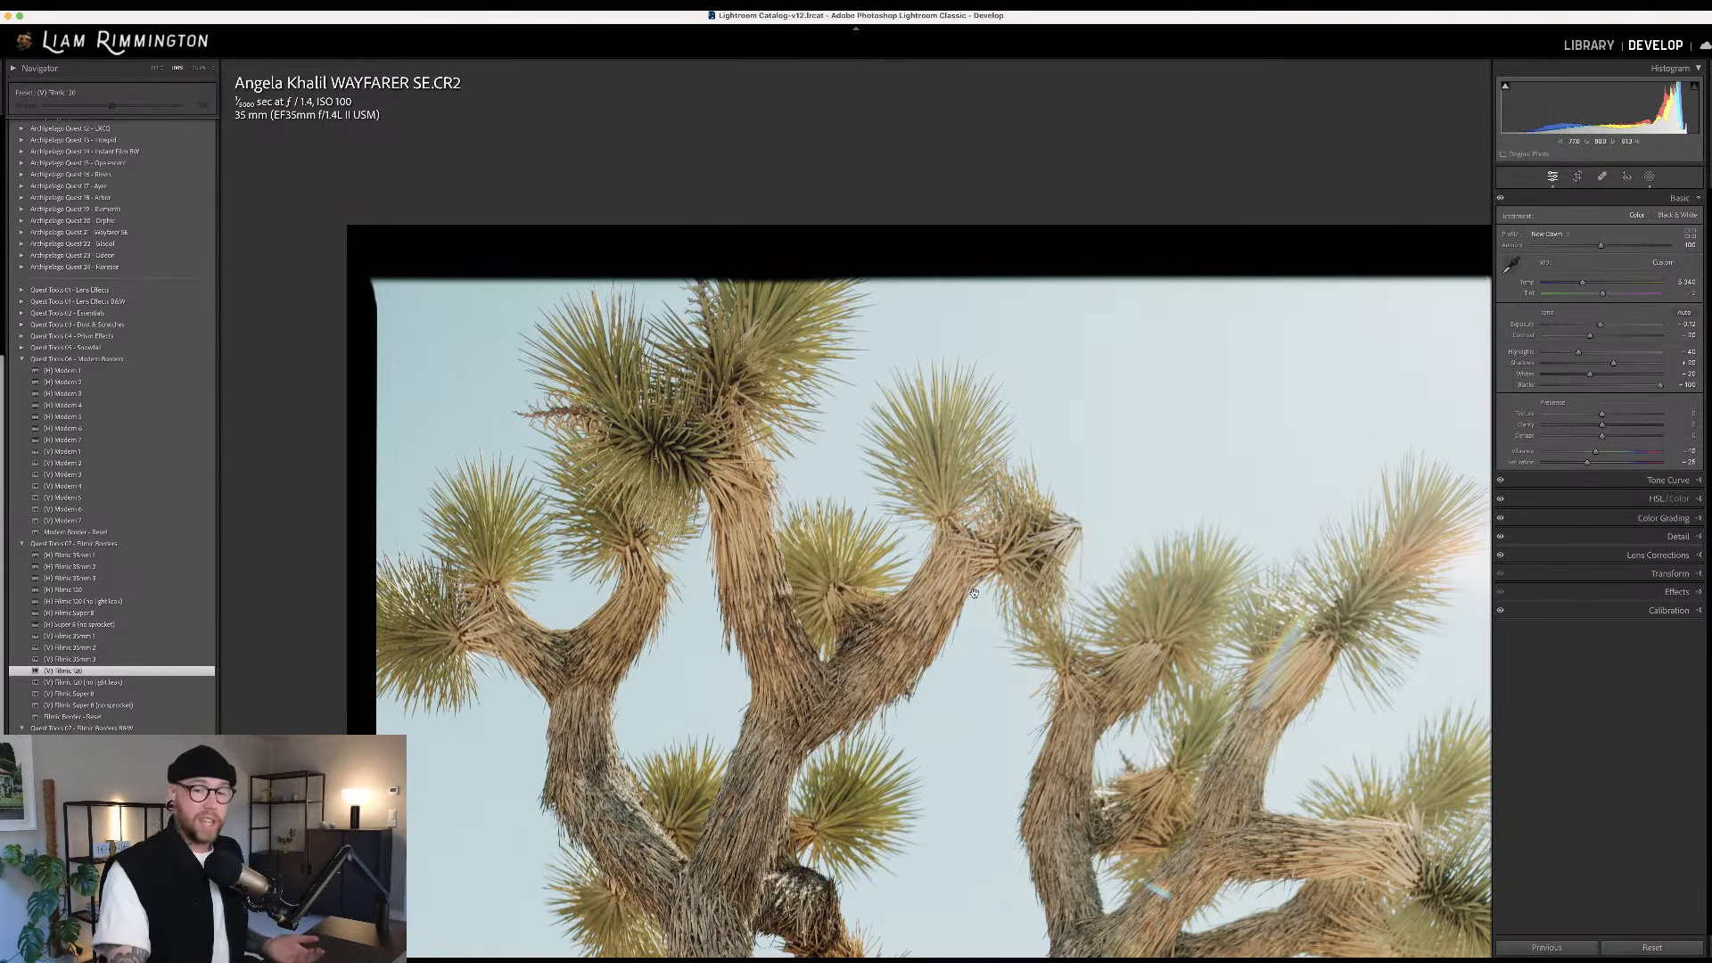
drag(974, 594, 964, 107)
drag(690, 645, 799, 440)
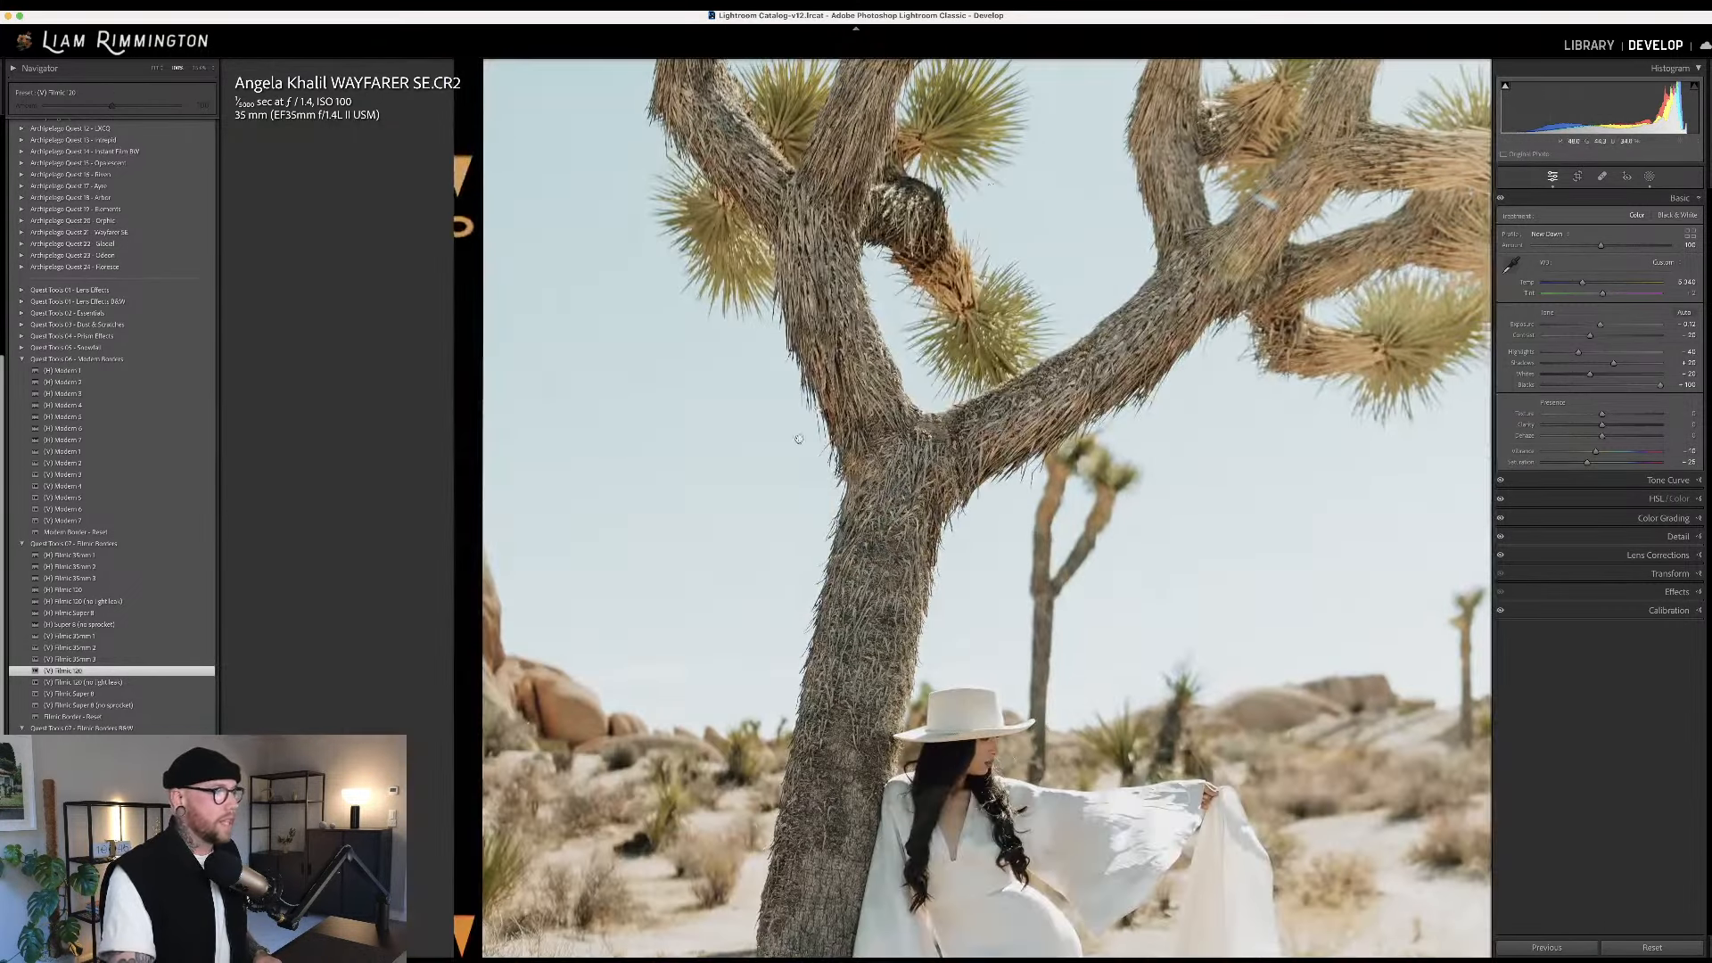
drag(848, 501, 810, 111)
drag(812, 597, 513, 461)
drag(1008, 85, 931, 809)
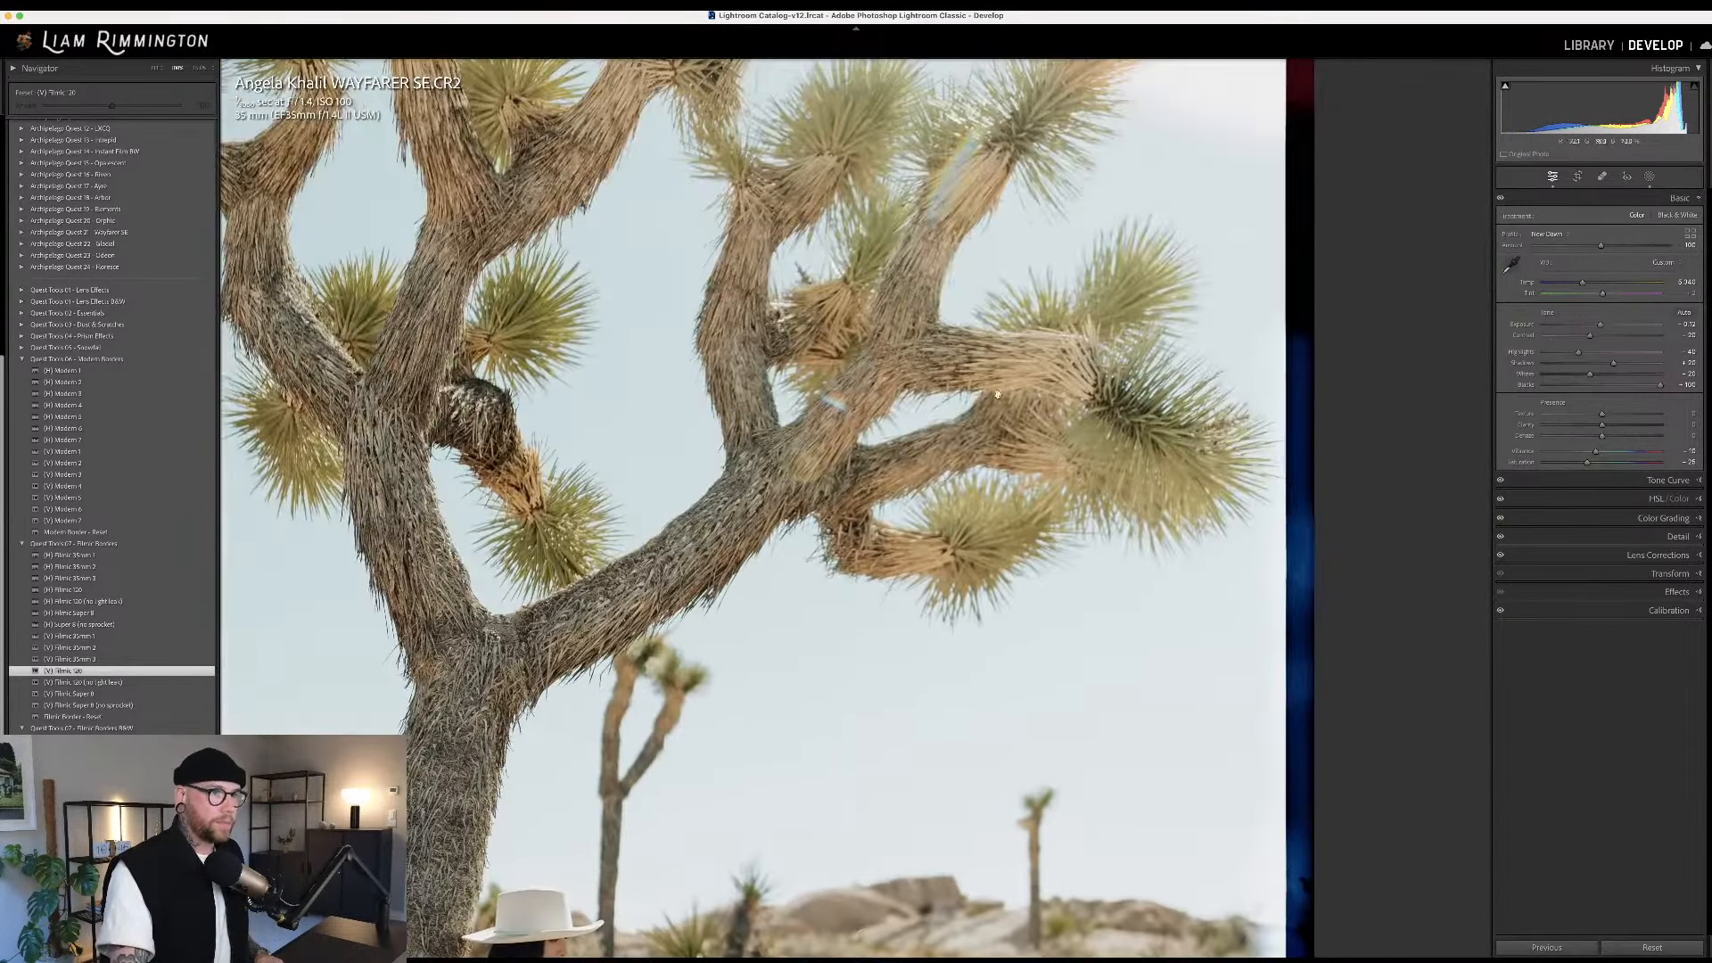
drag(985, 303, 1020, 691)
click(955, 572)
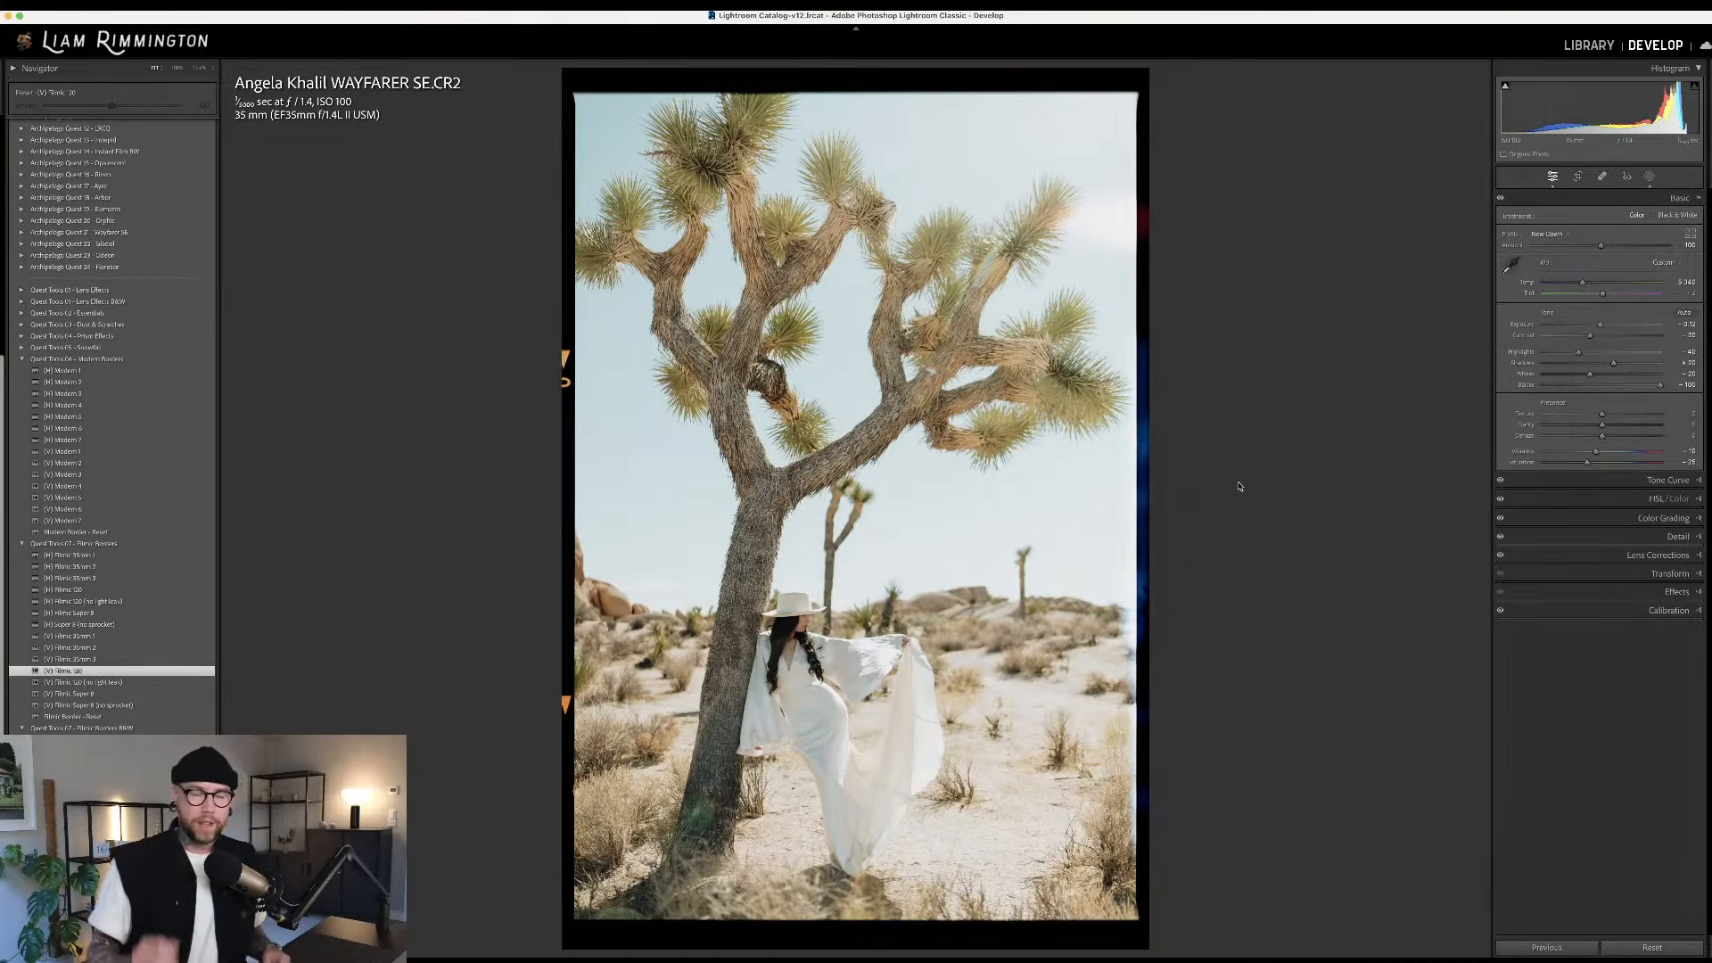
Compare the Joshua tree photo with its original in single and side-by-side views
key(backslash)
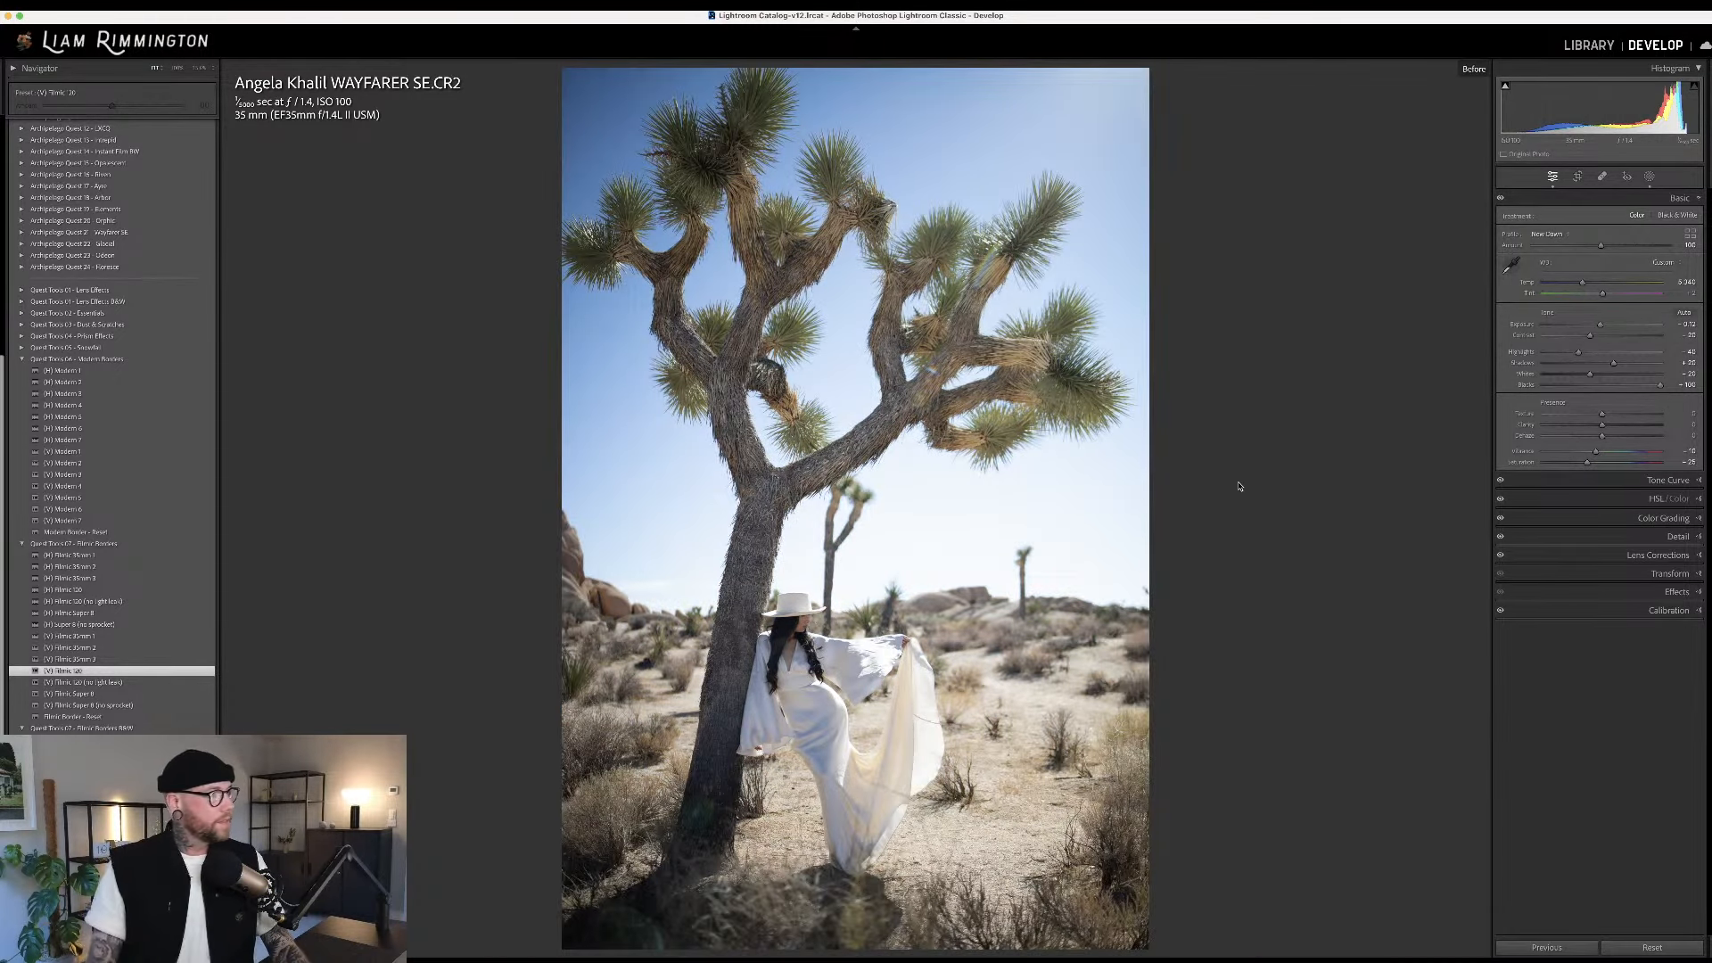
key(backslash)
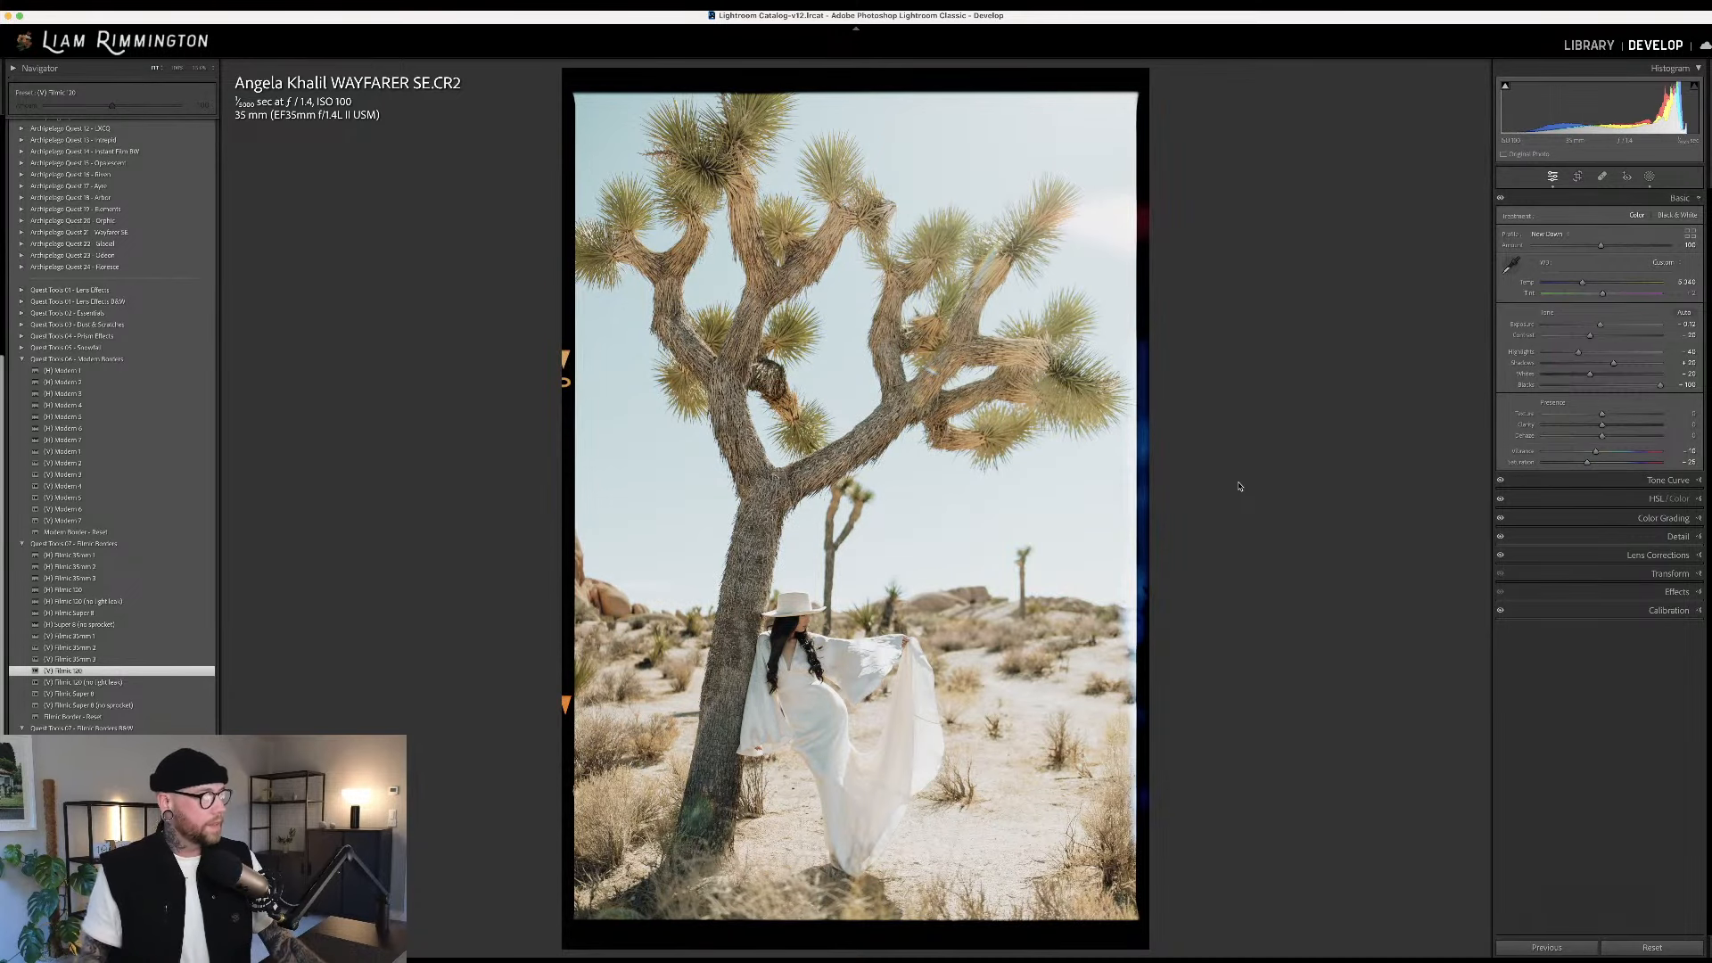
key(y)
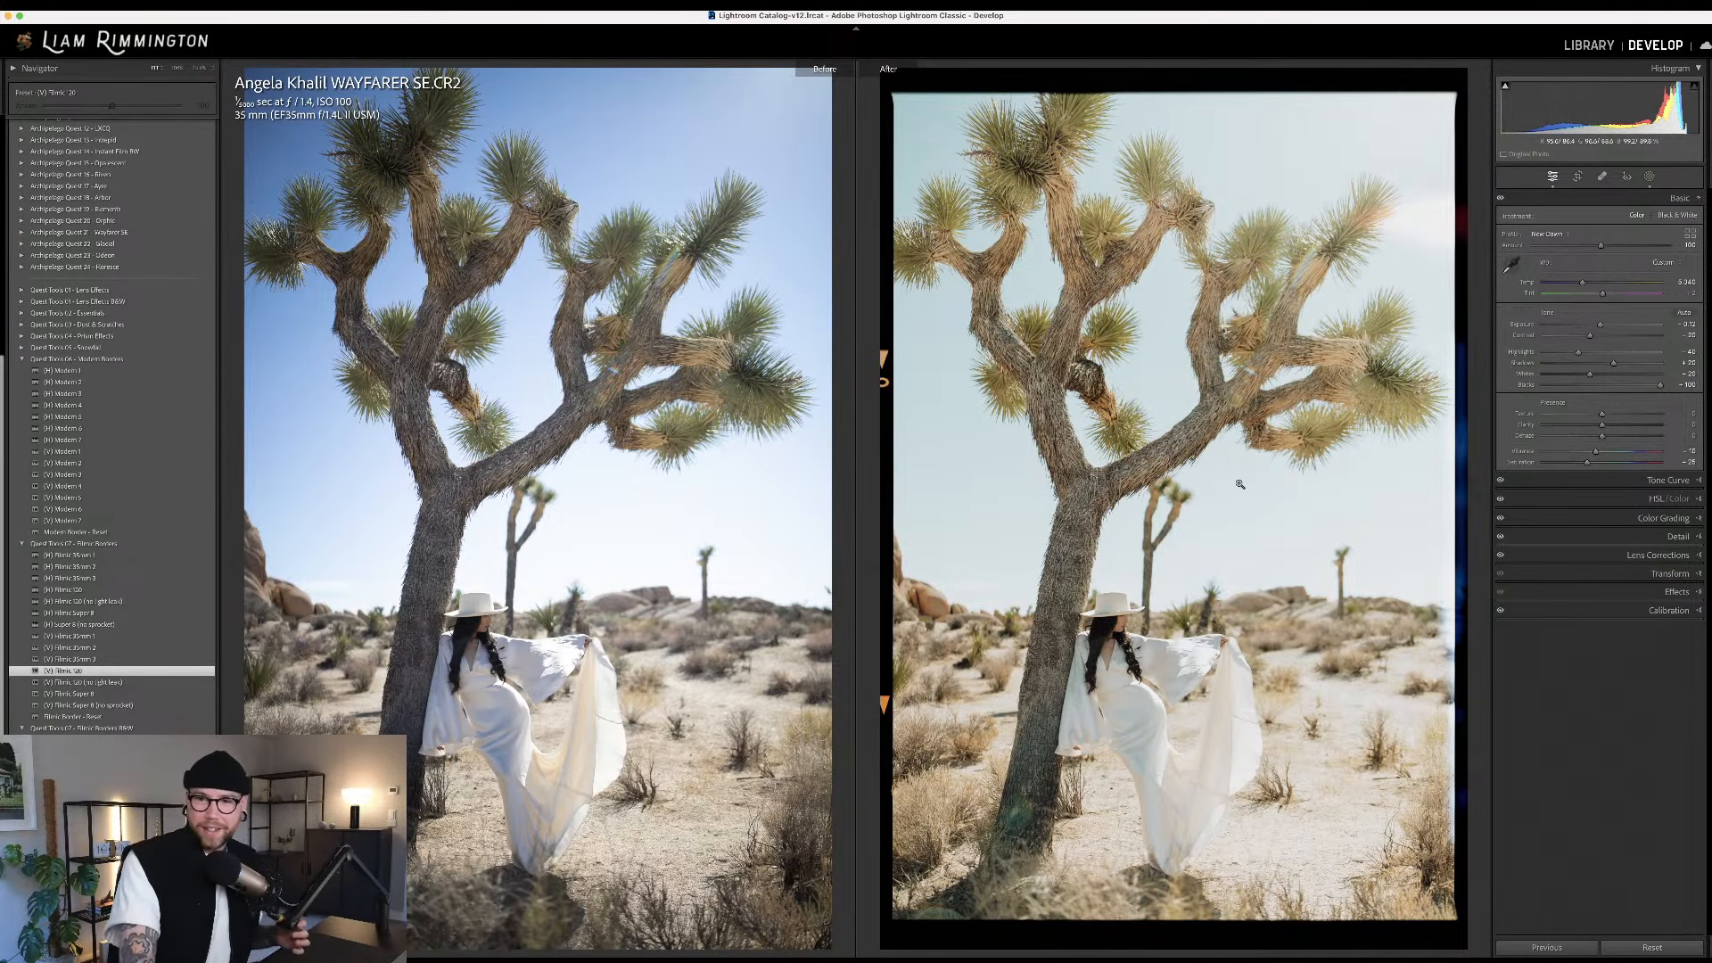
key(y)
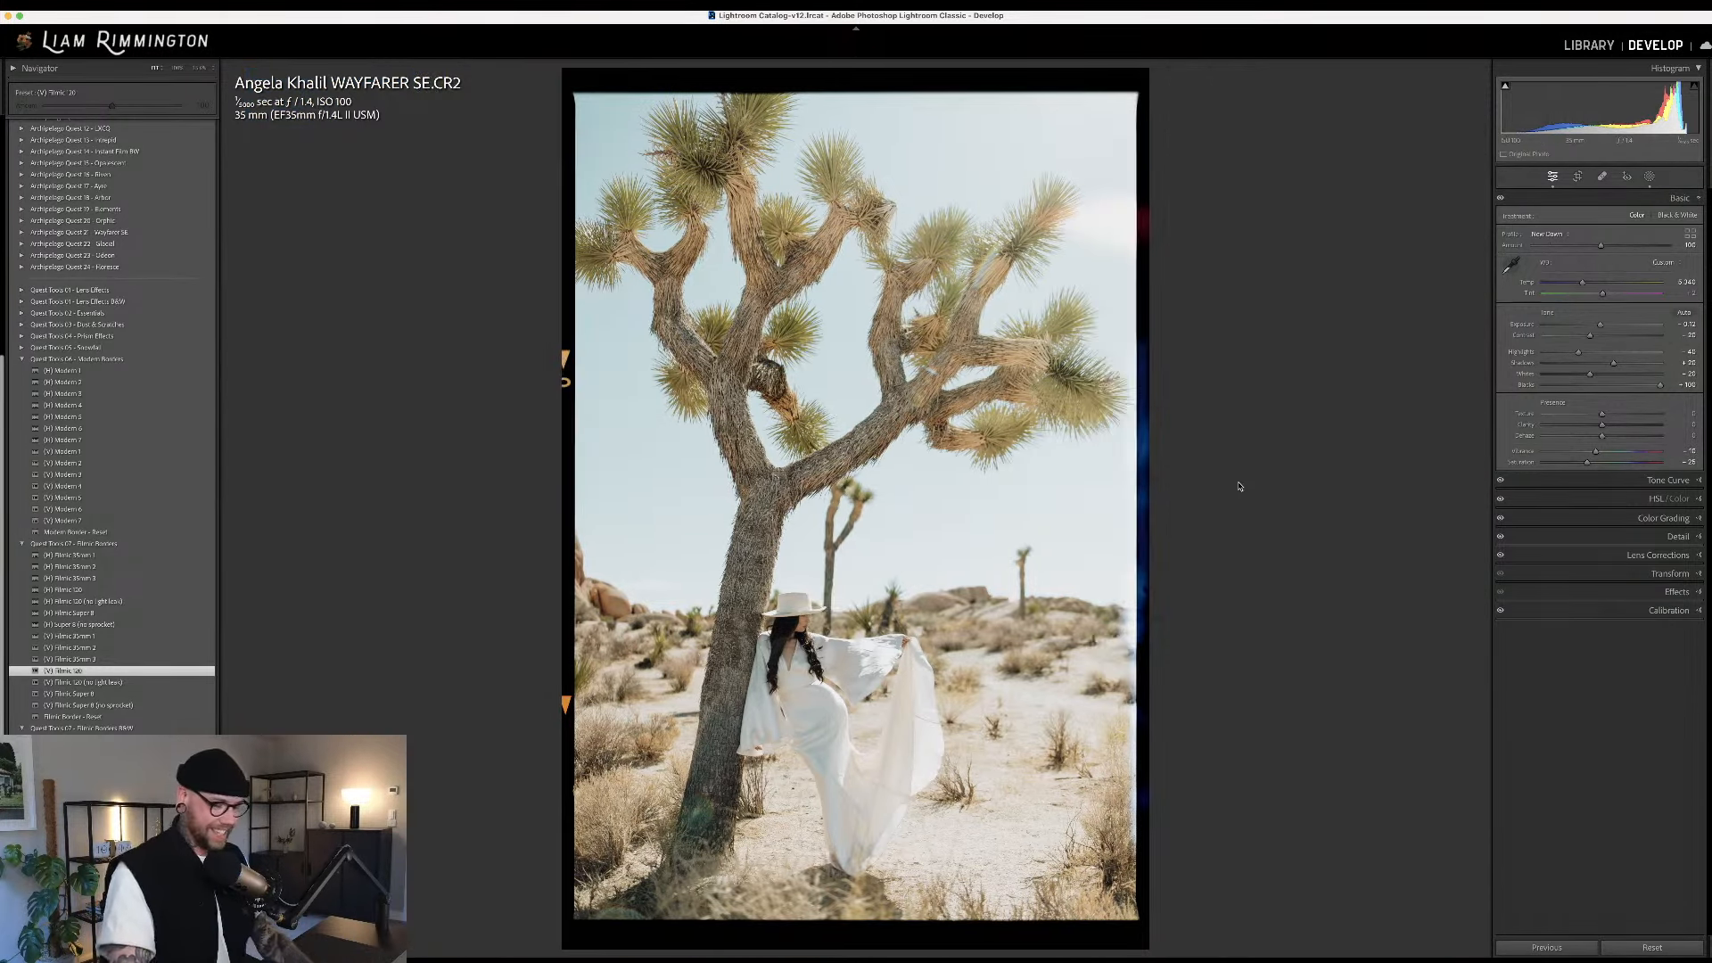
key(backslash)
key(backslash)
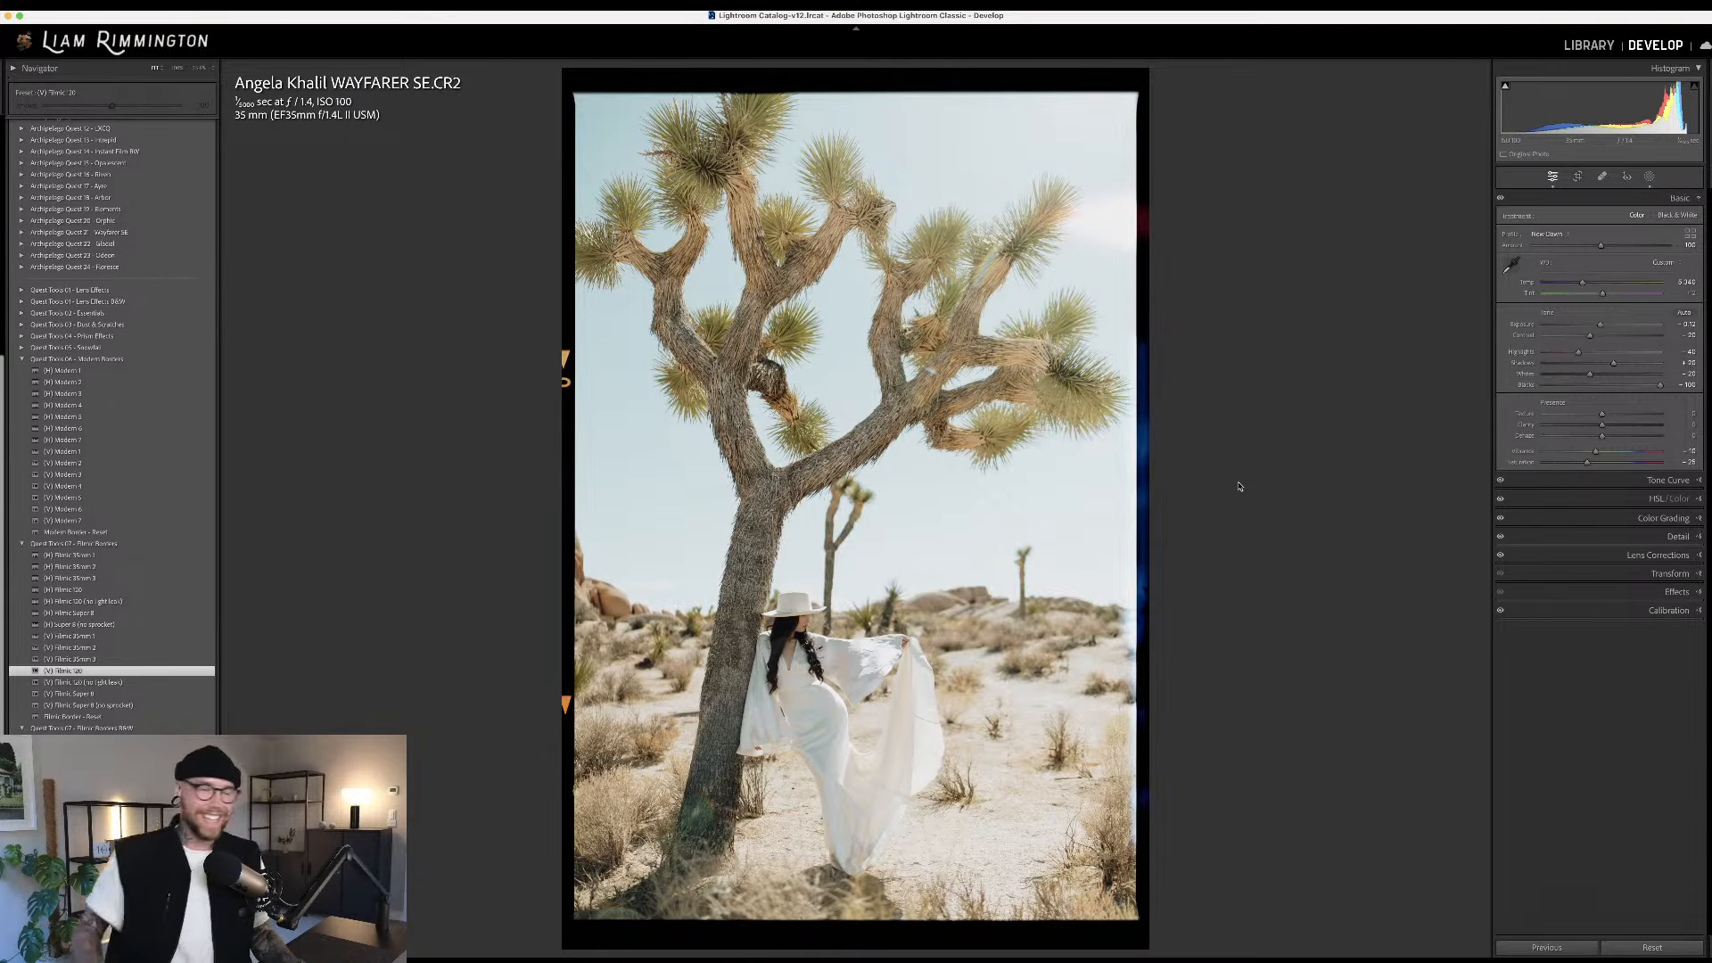
Check the crop of the next photo, the black-and-white lake couple, and apply the (H) Filmic 120 (no light leak) preset
key(Right)
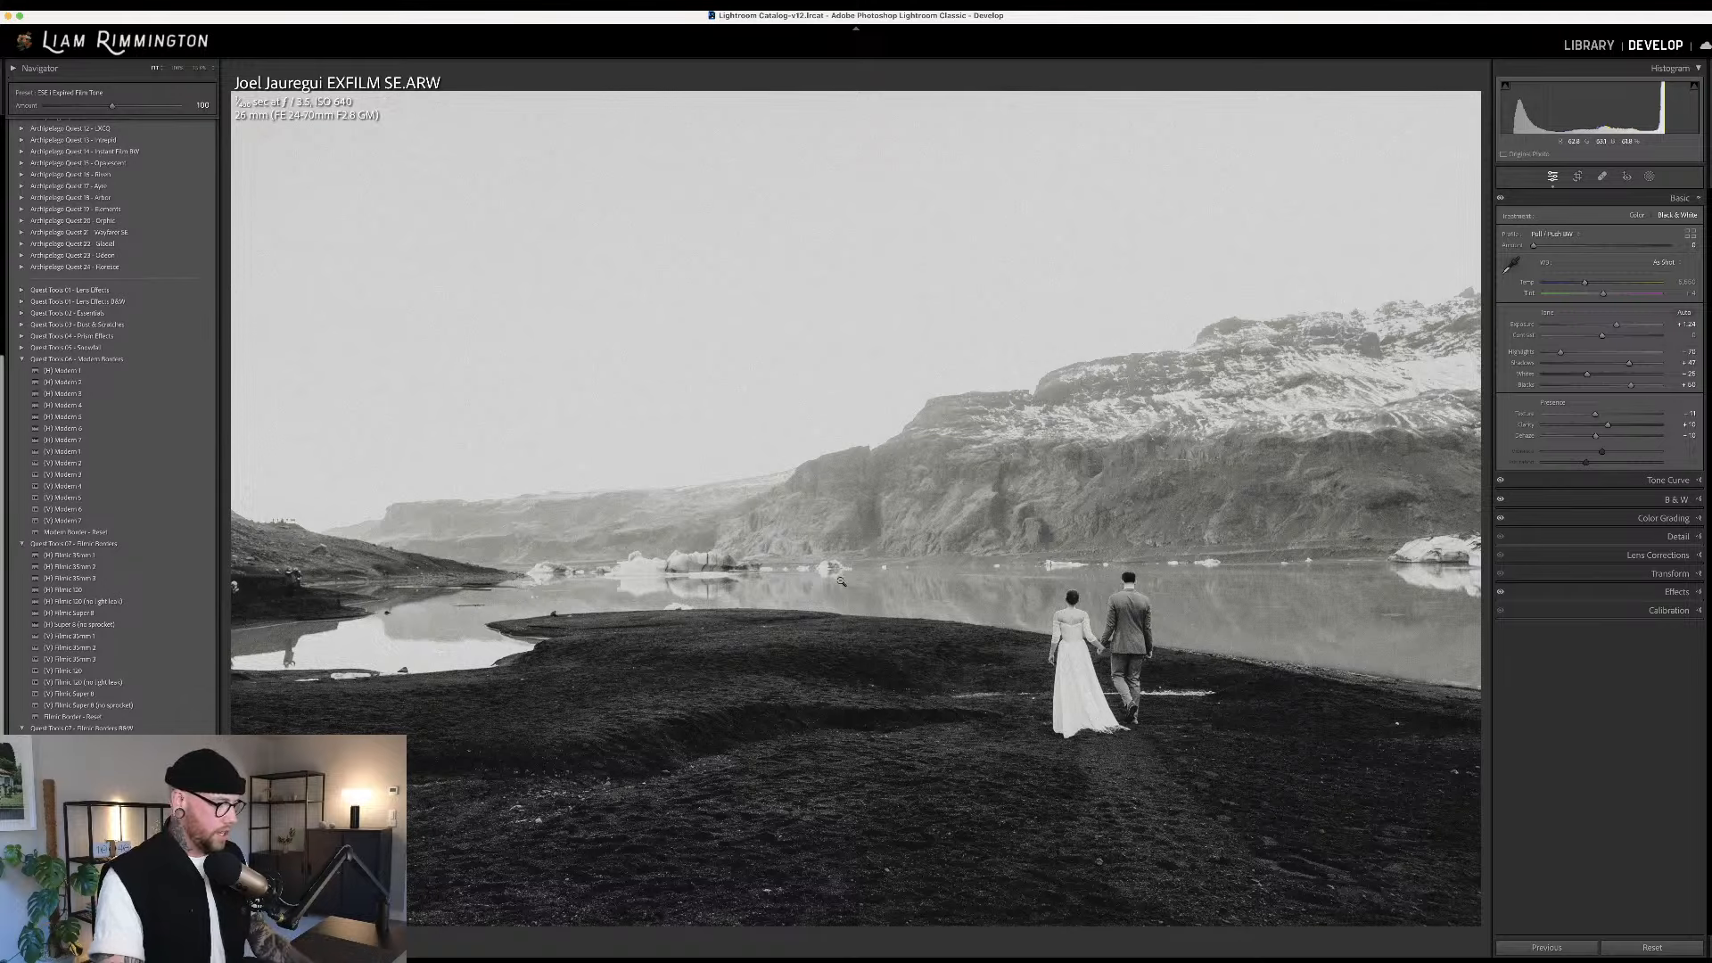
key(r)
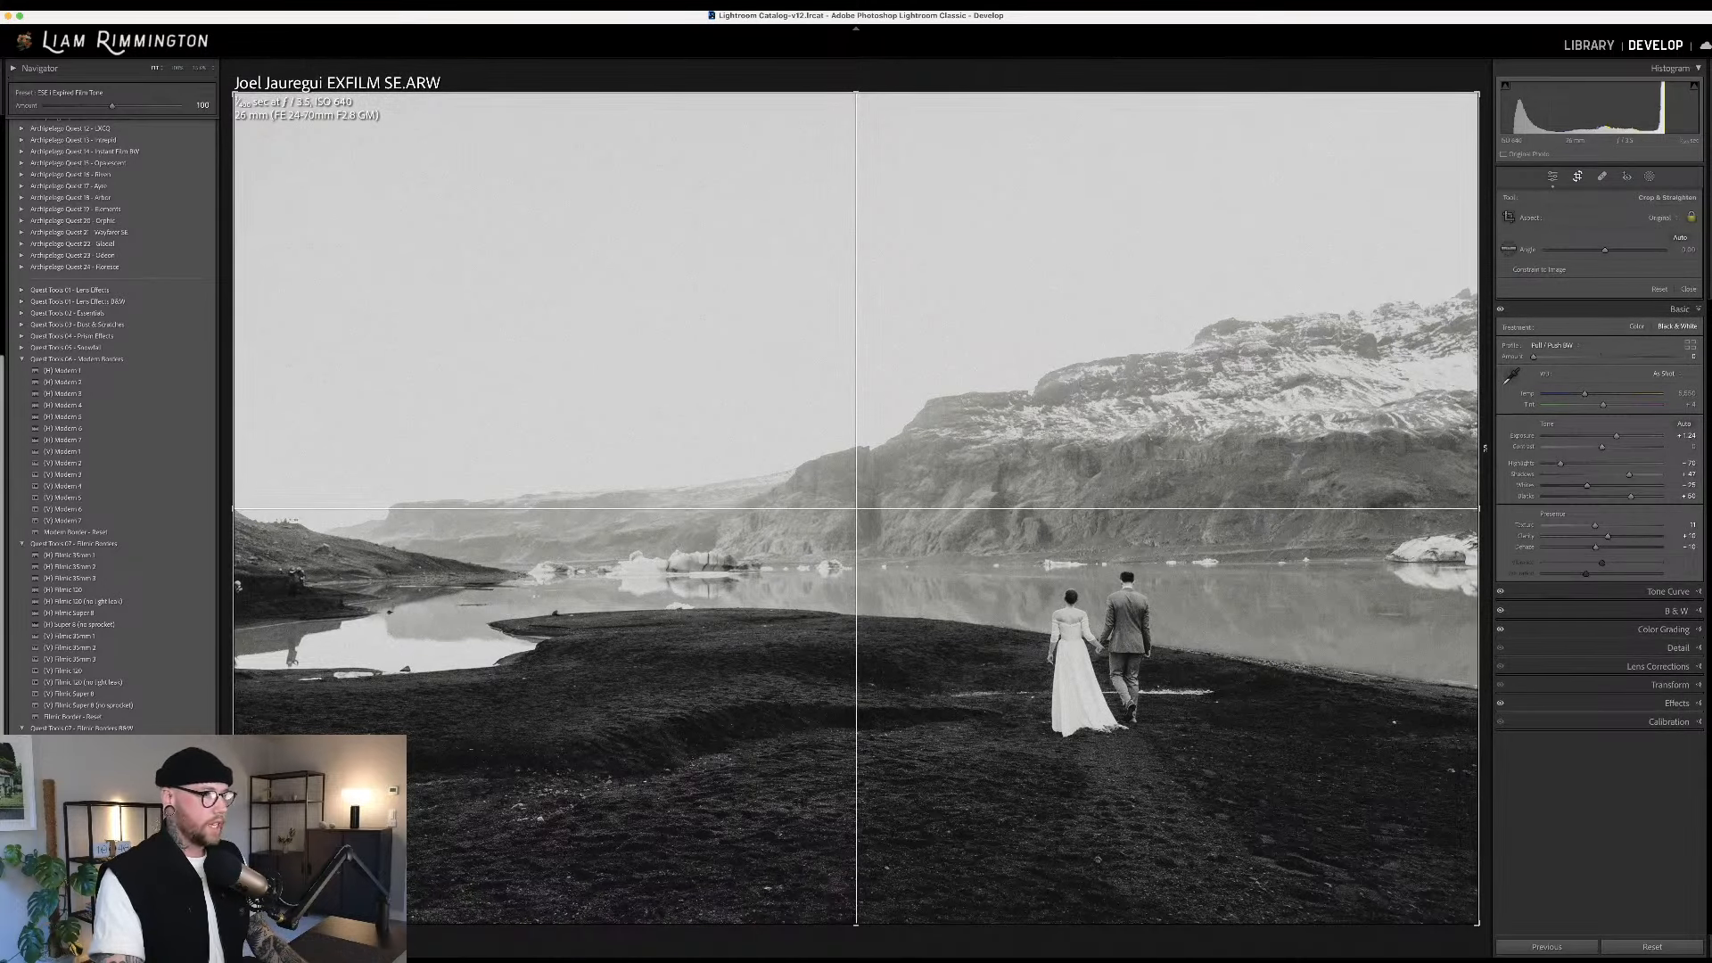
drag(1490, 449, 1488, 462)
key(r)
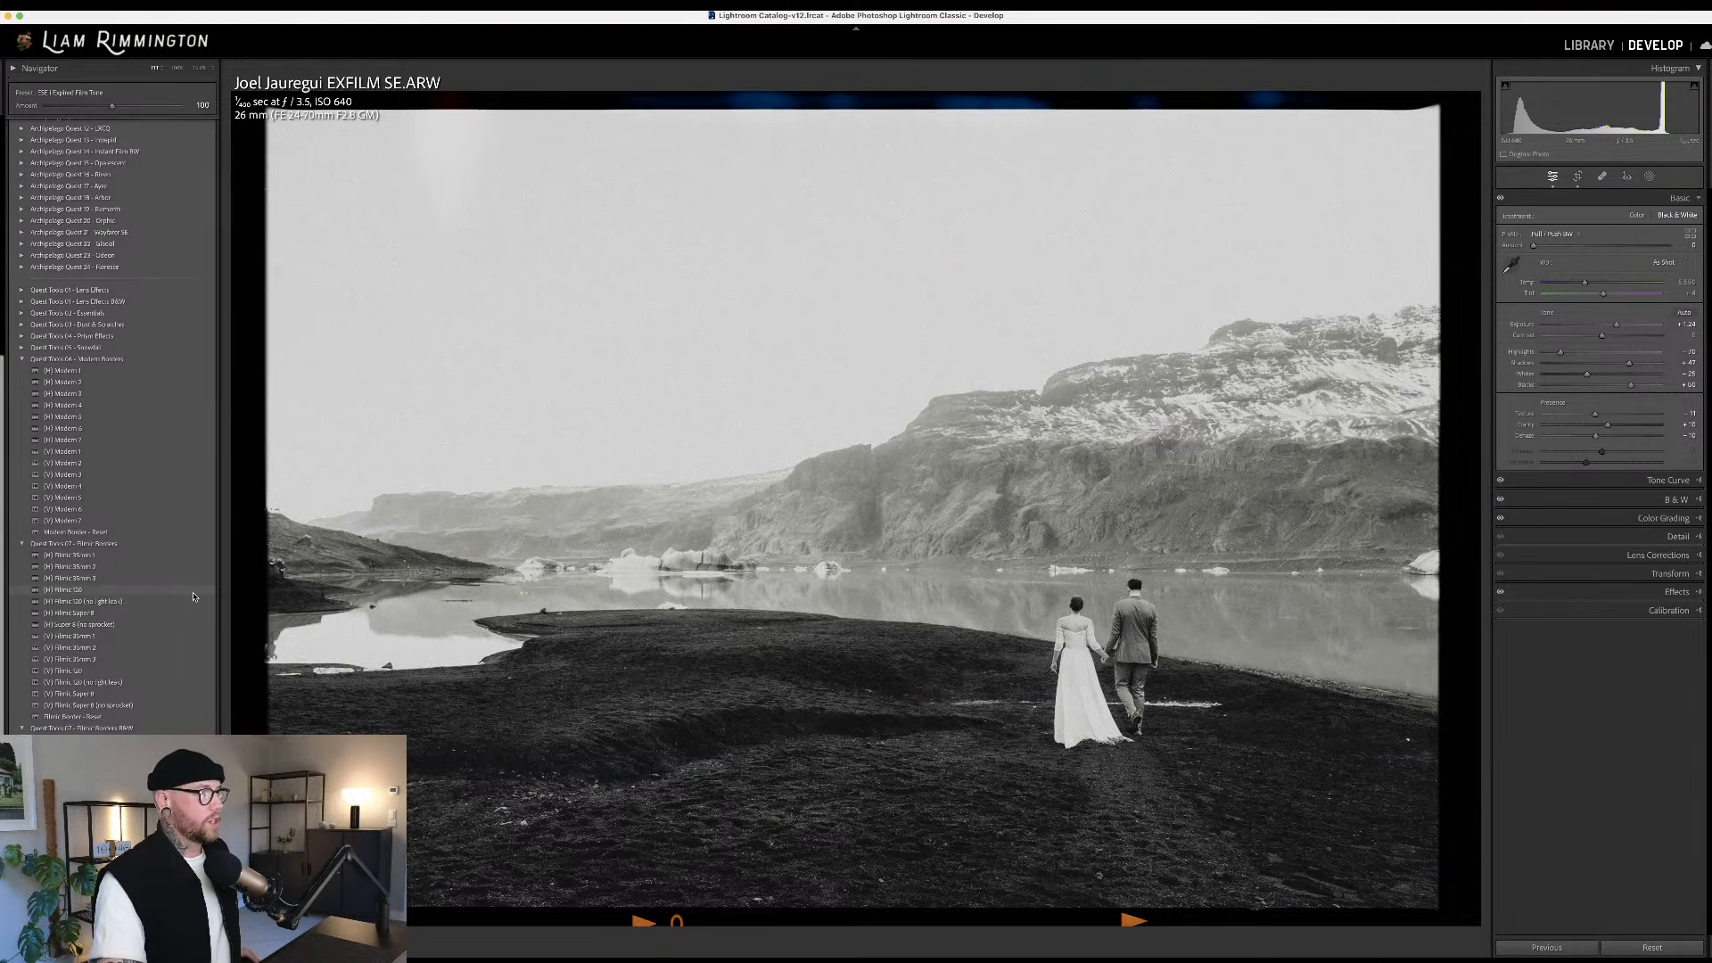
click(194, 599)
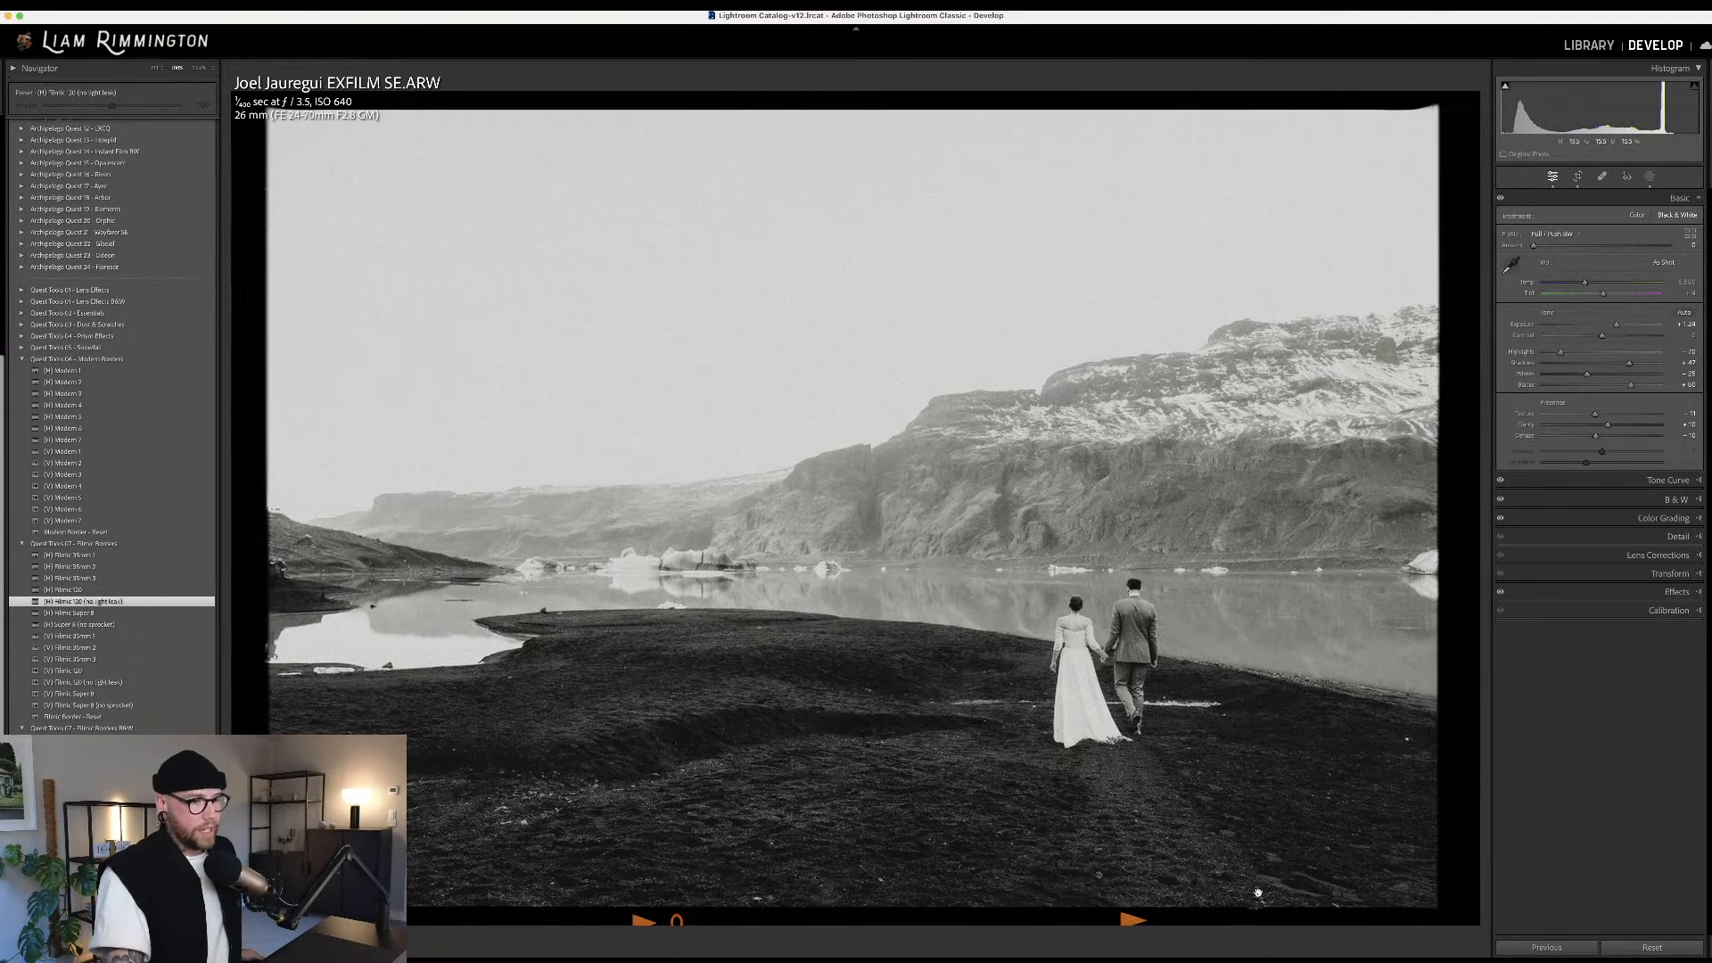
Inspect the lower film border and its orange marking up close on the lake couple photo
click(1230, 886)
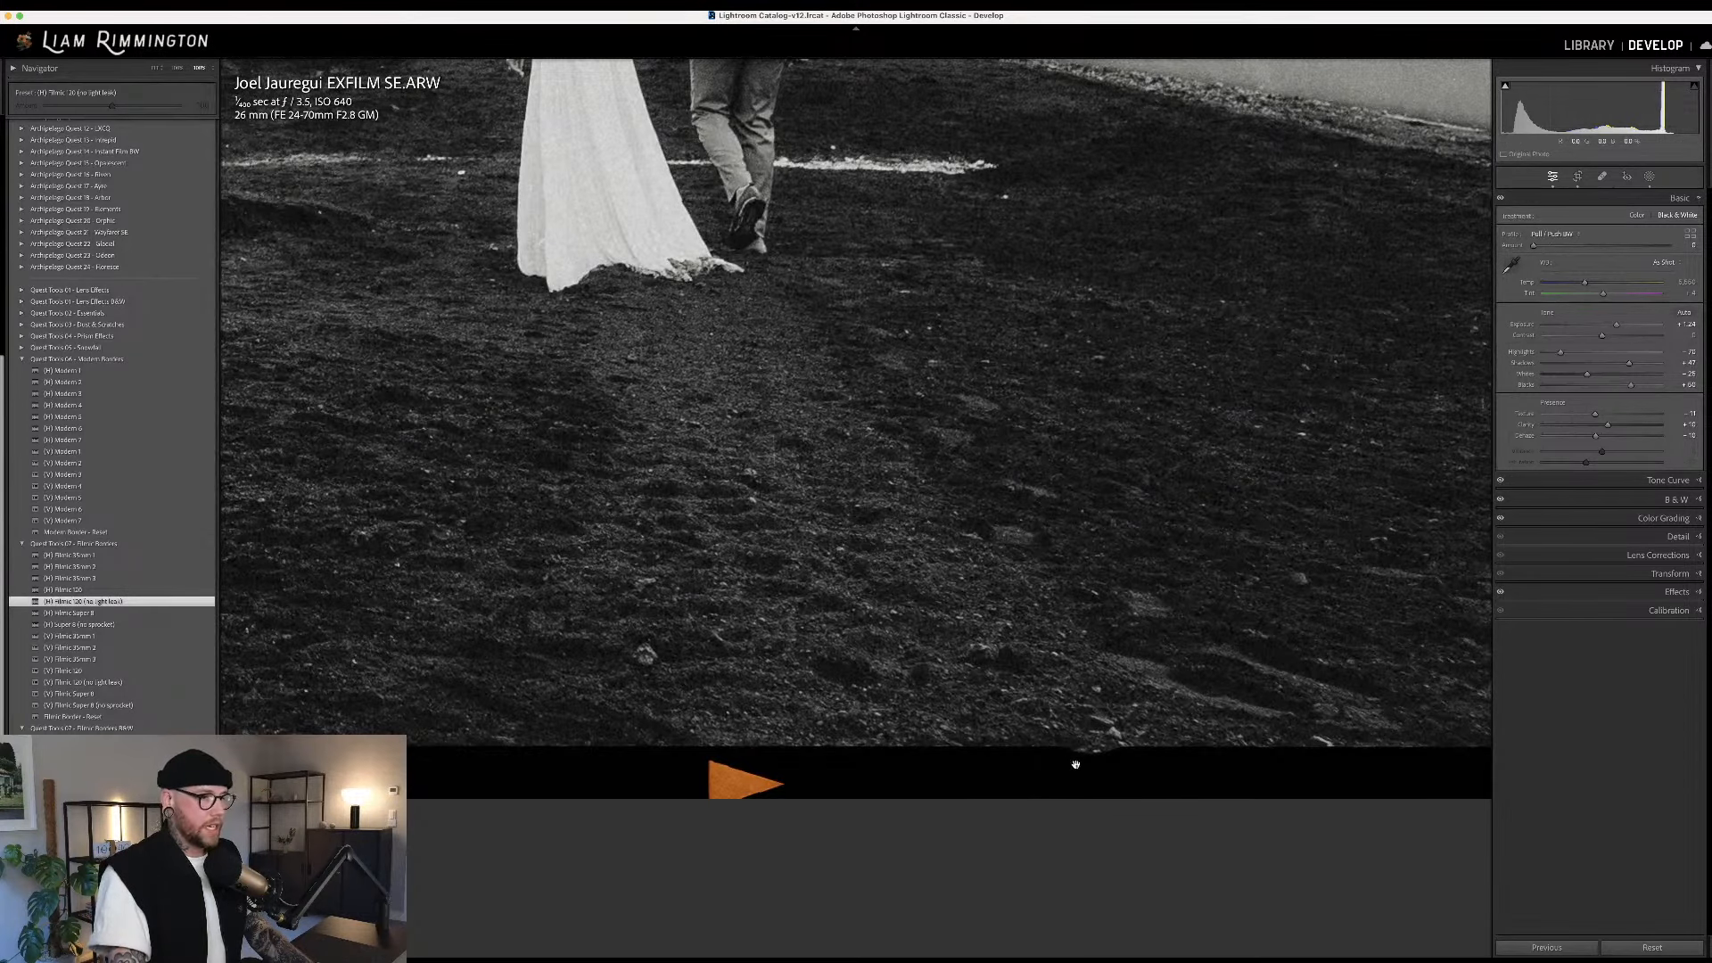
click(1038, 549)
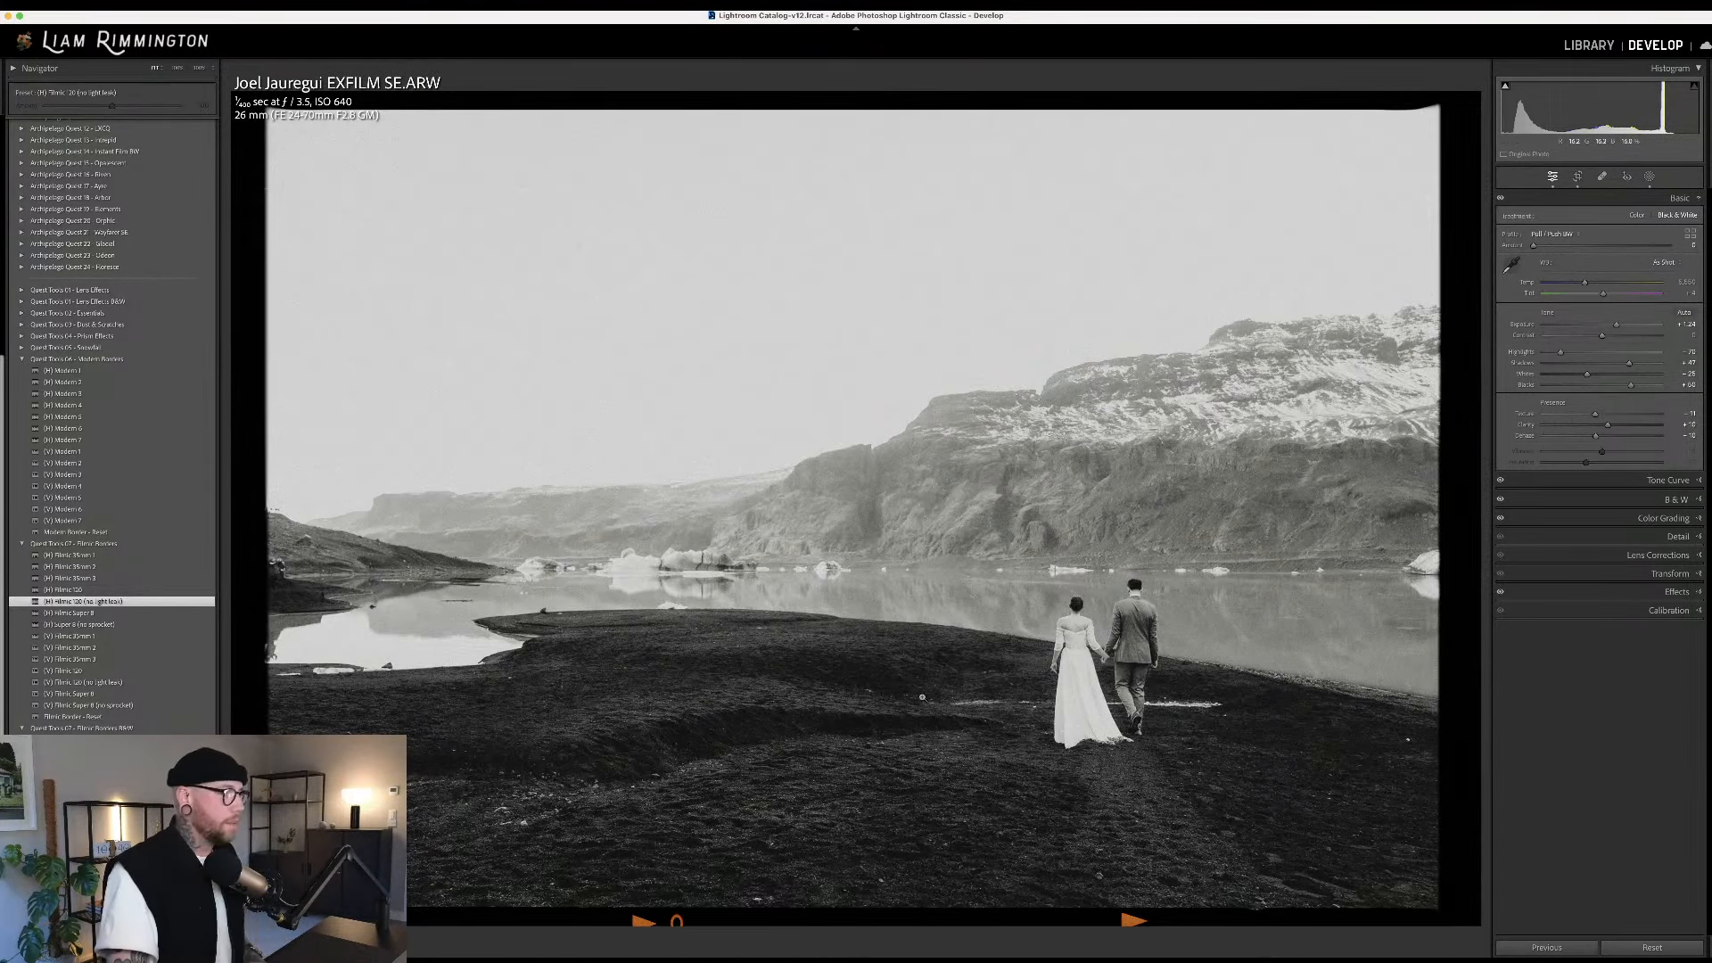
click(1167, 851)
click(841, 574)
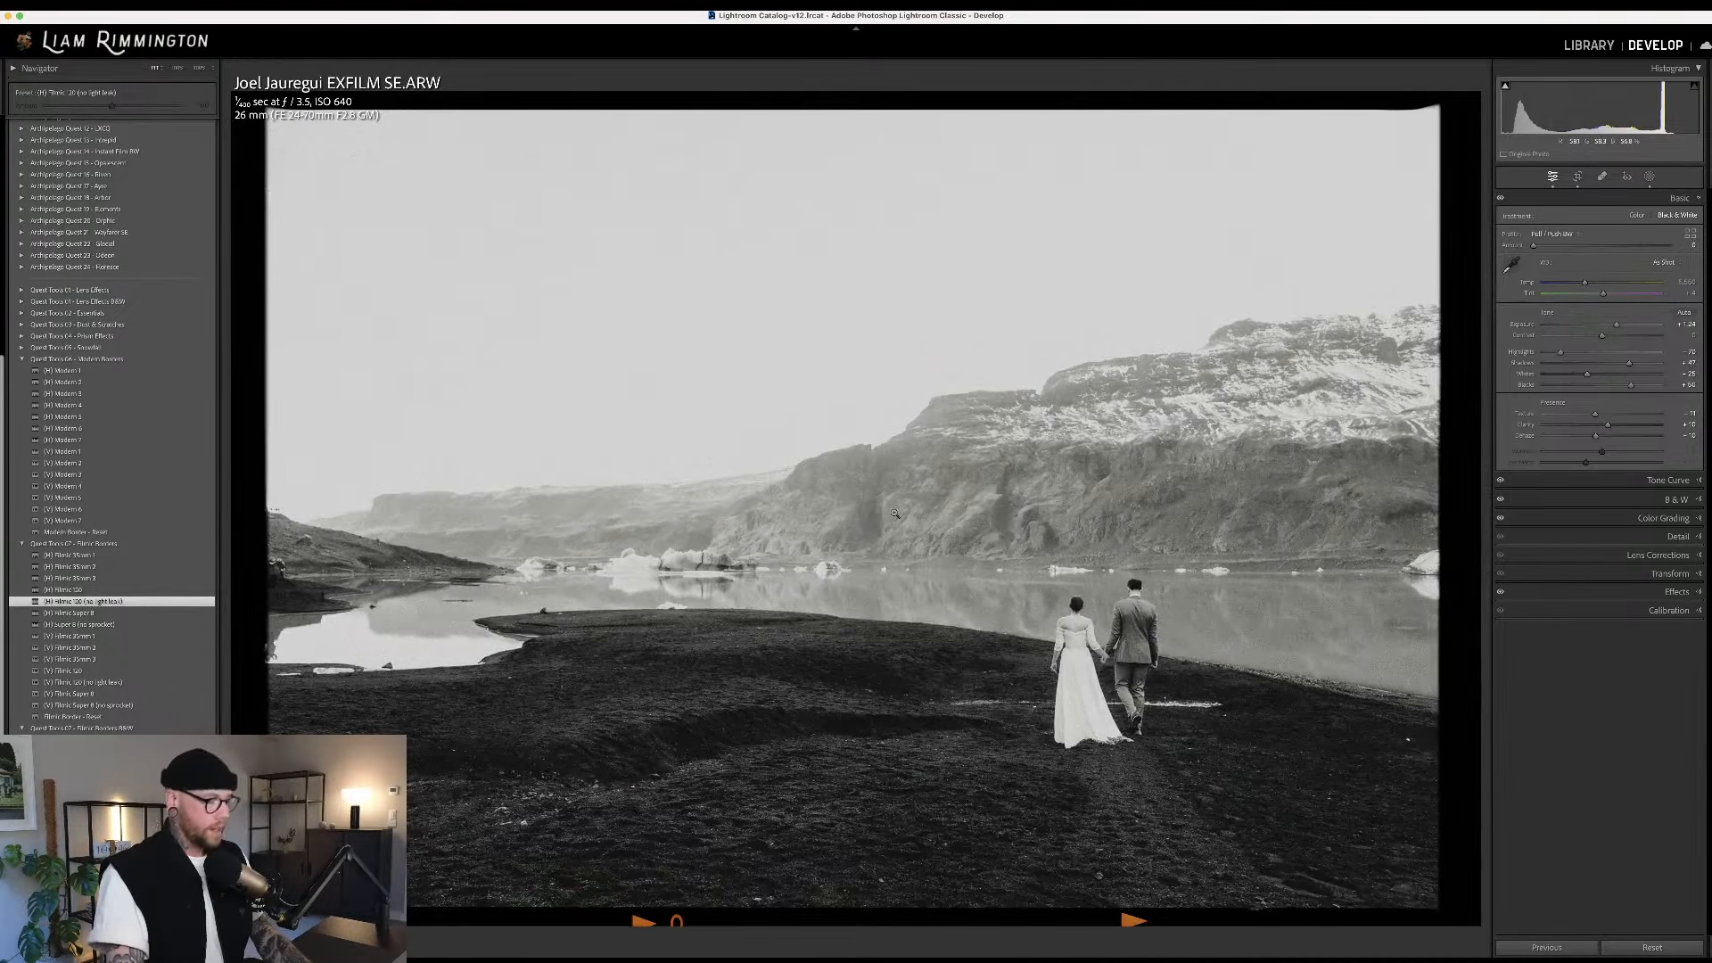
Compare the bordered lake couple photo with its original in single and side-by-side views
key(backslash)
key(backslash)
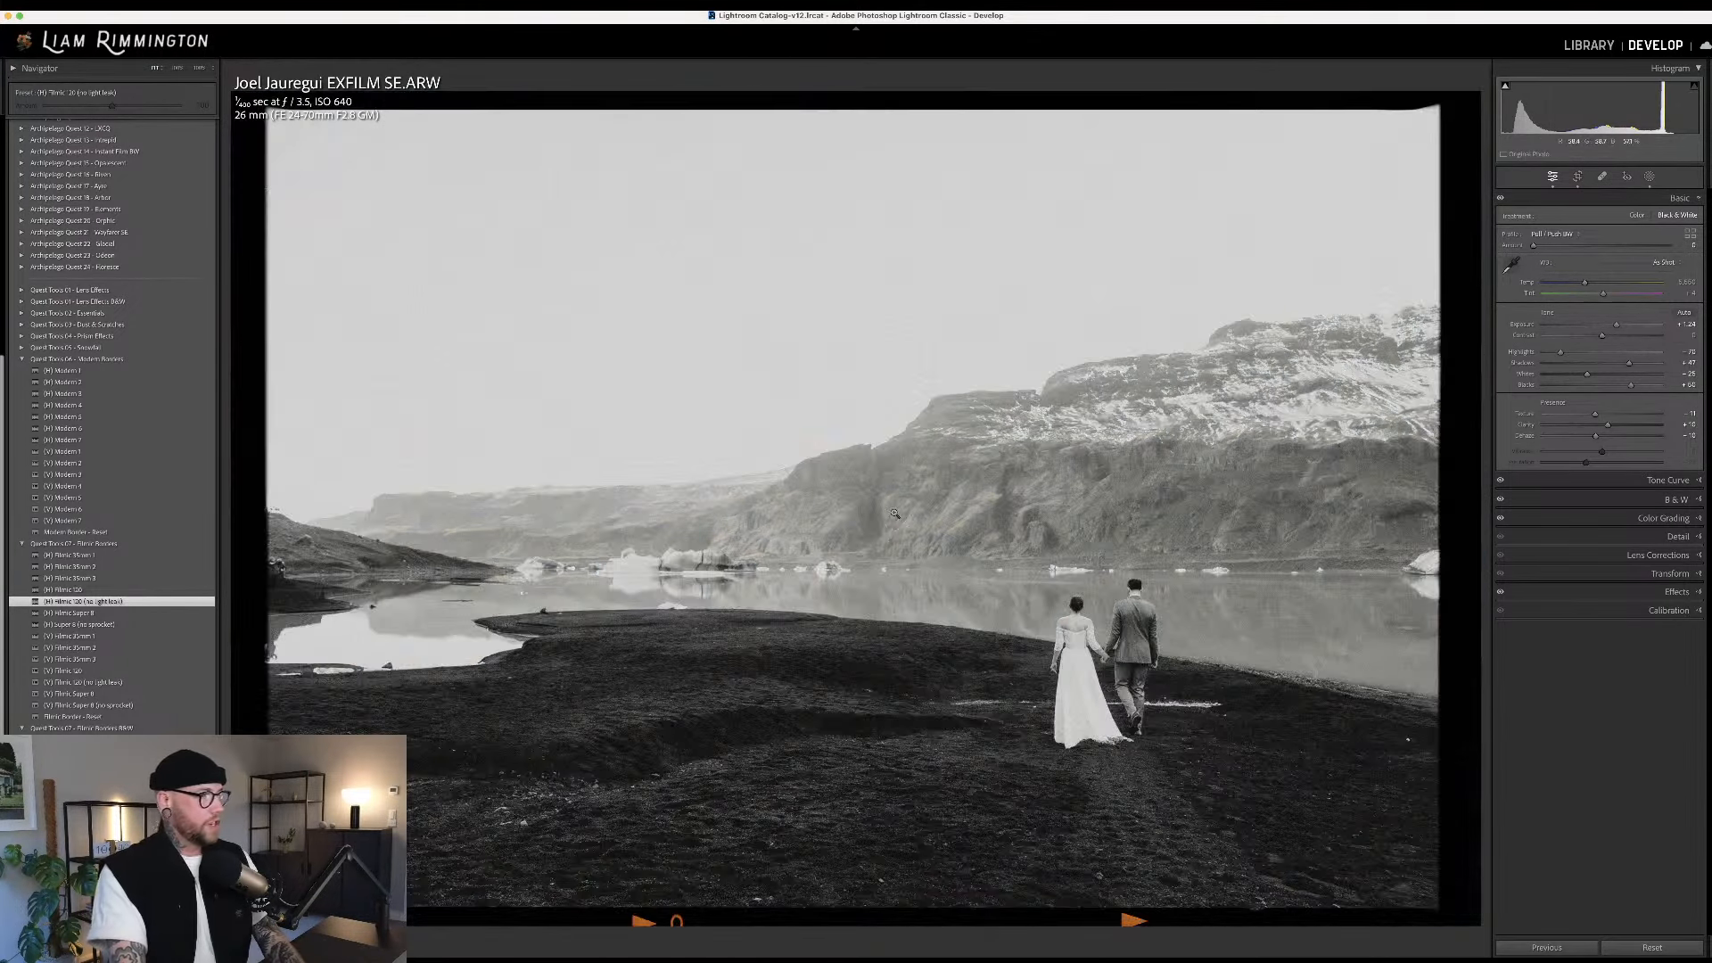
key(y)
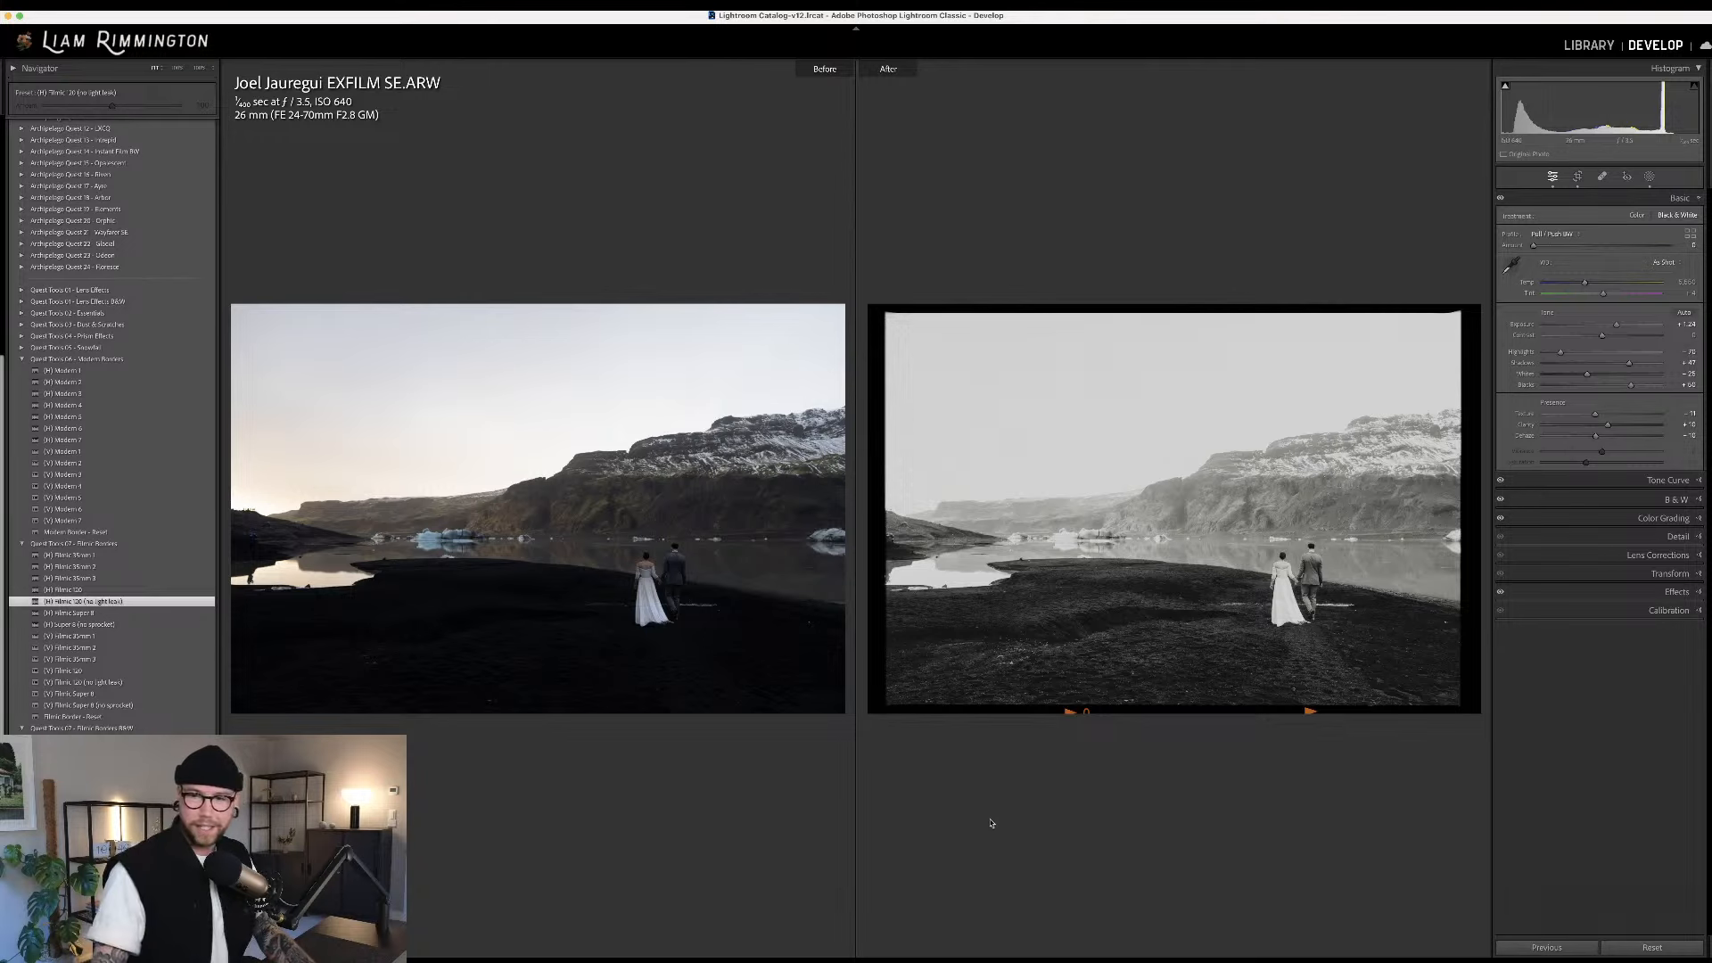
key(y)
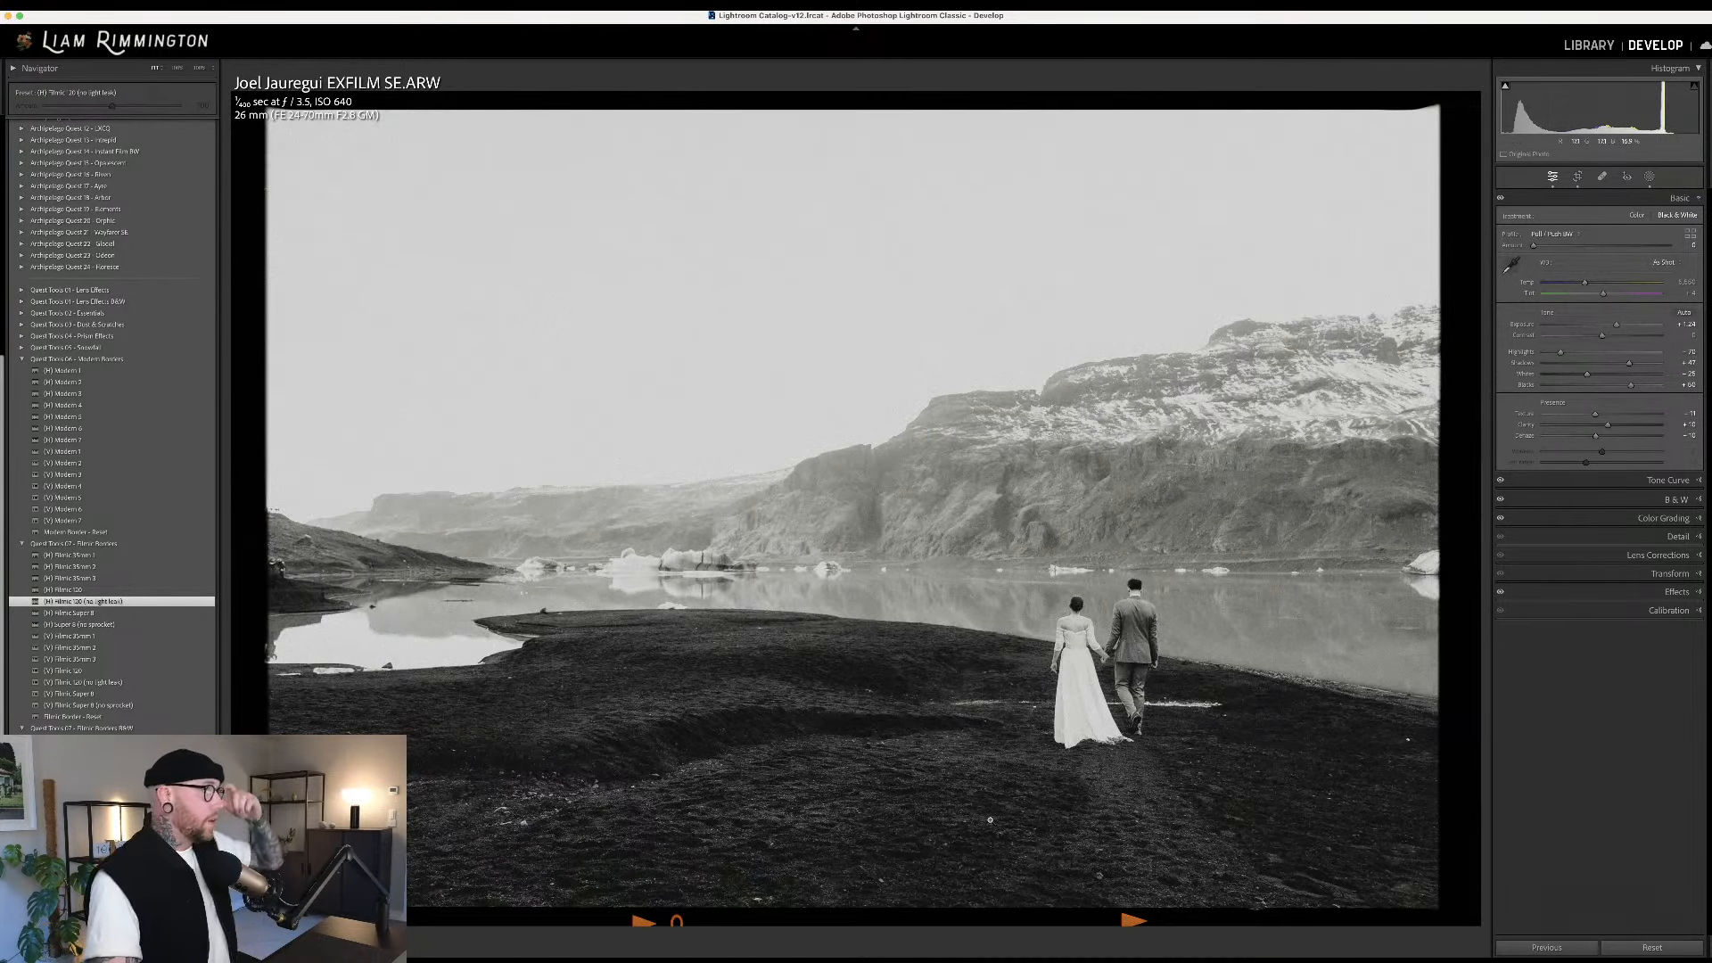
Apply the (H) Filmic Super 8 preset to the next photo, the orchard wedding couple, and compare it with the original
key(Right)
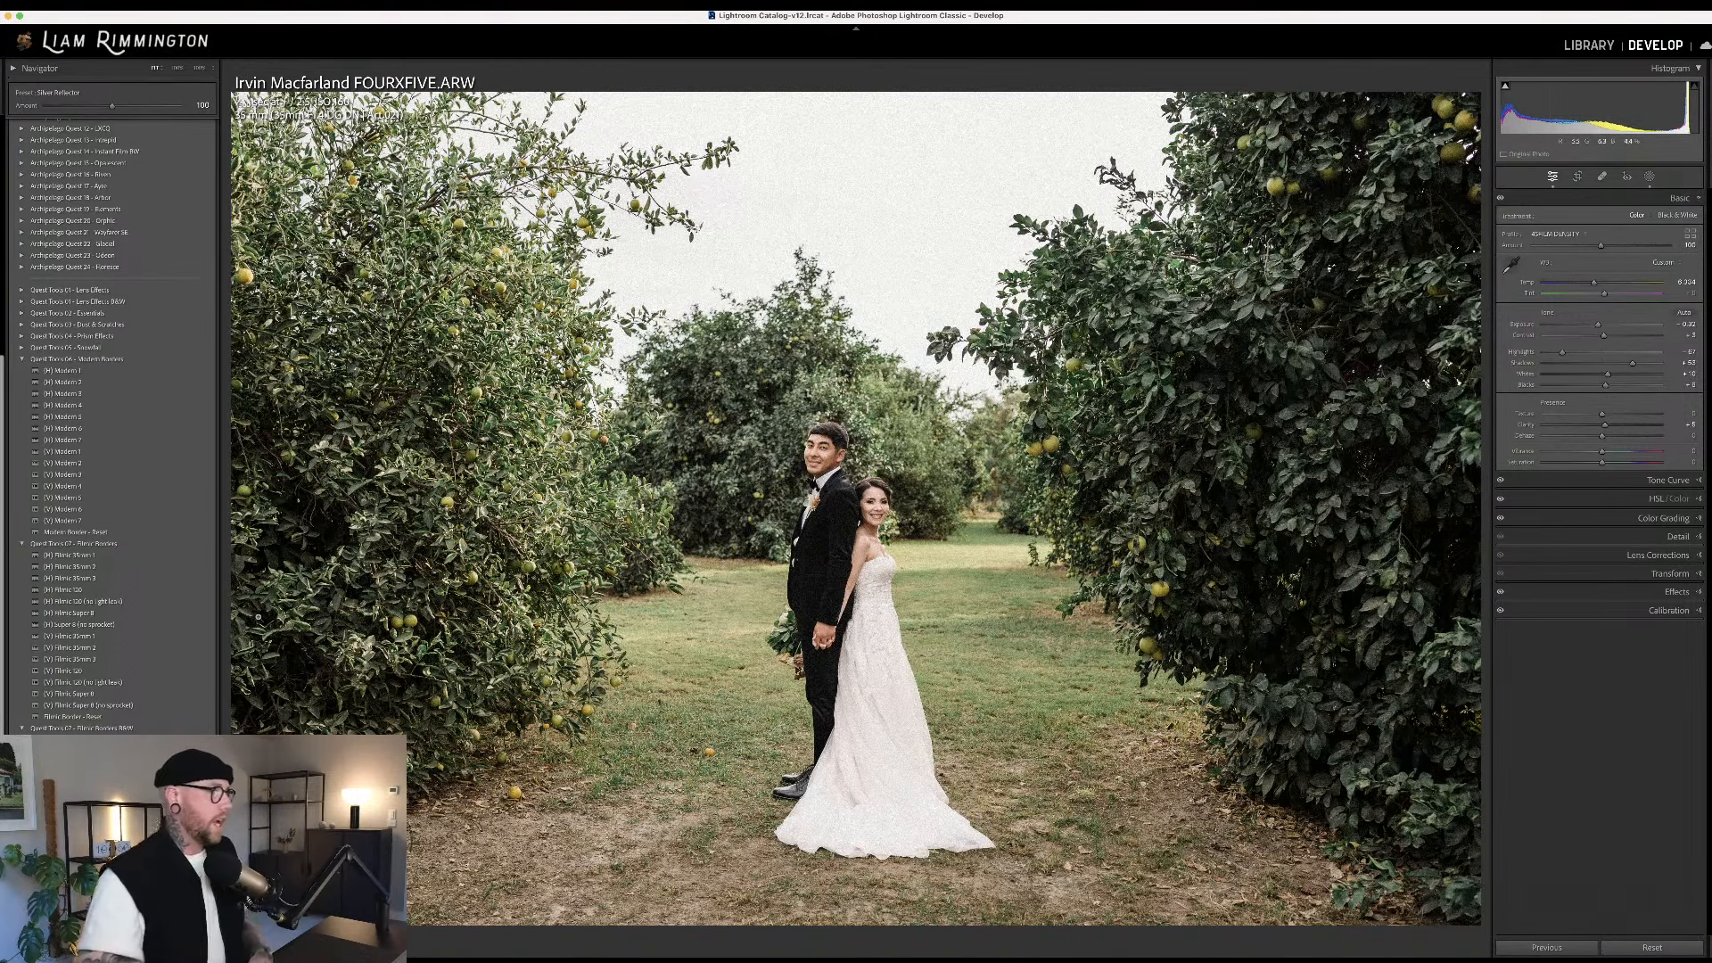
click(165, 613)
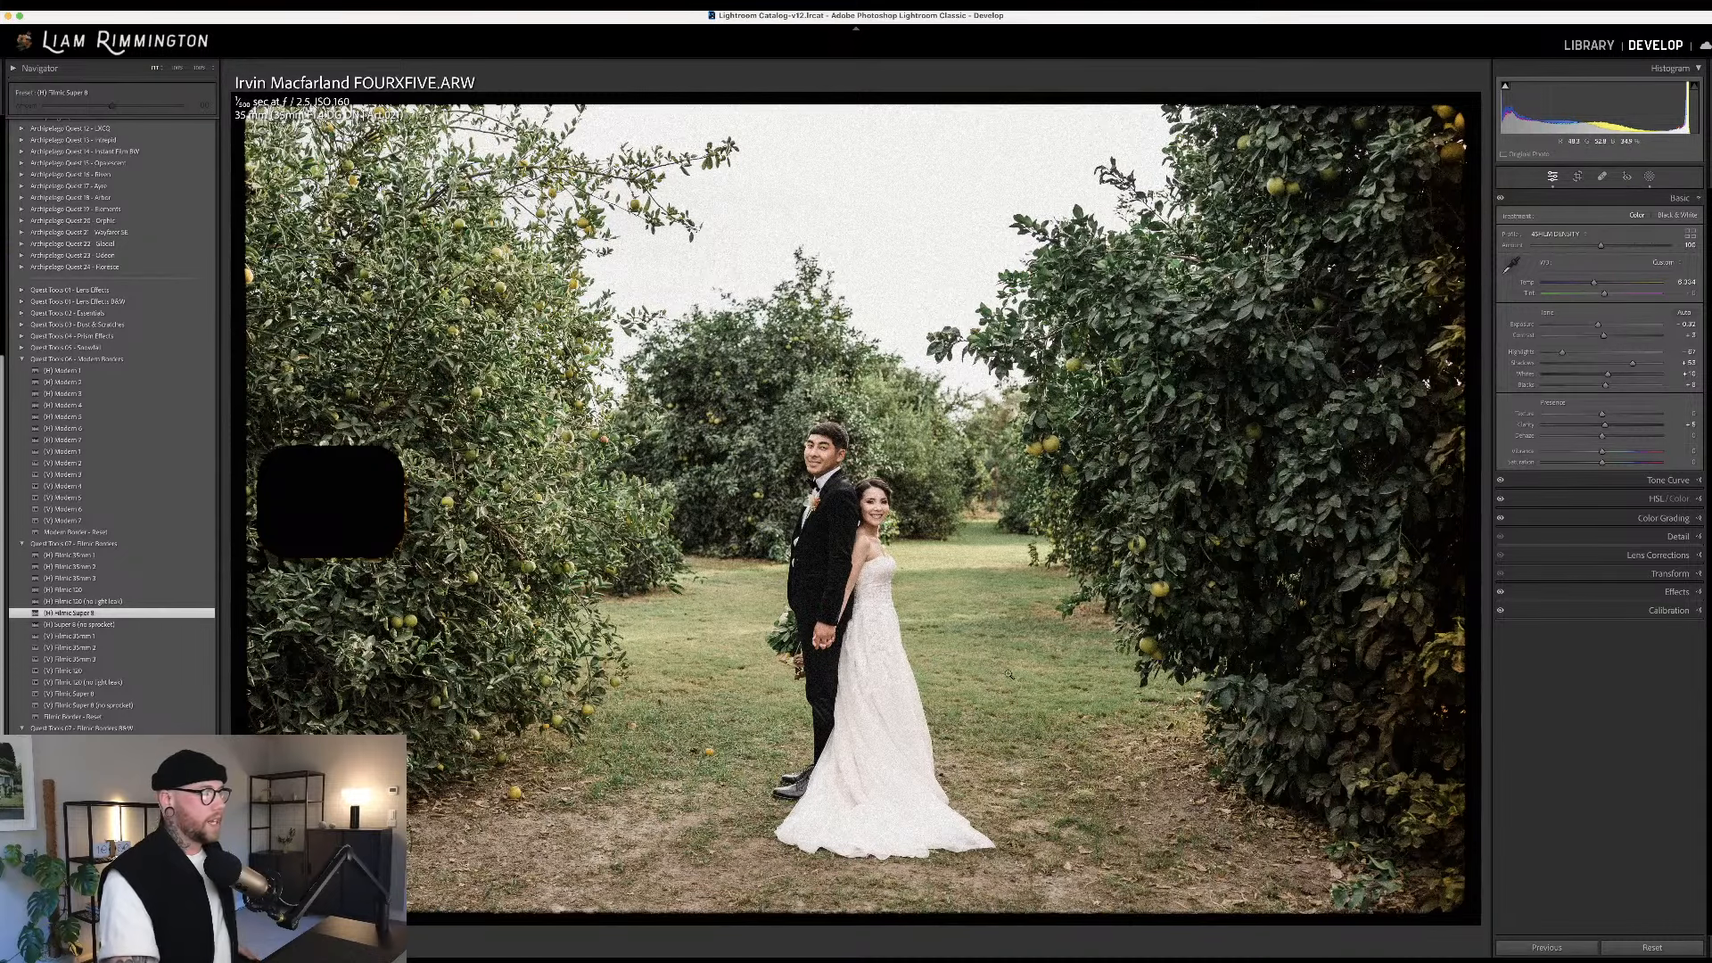
key(backslash)
key(backslash)
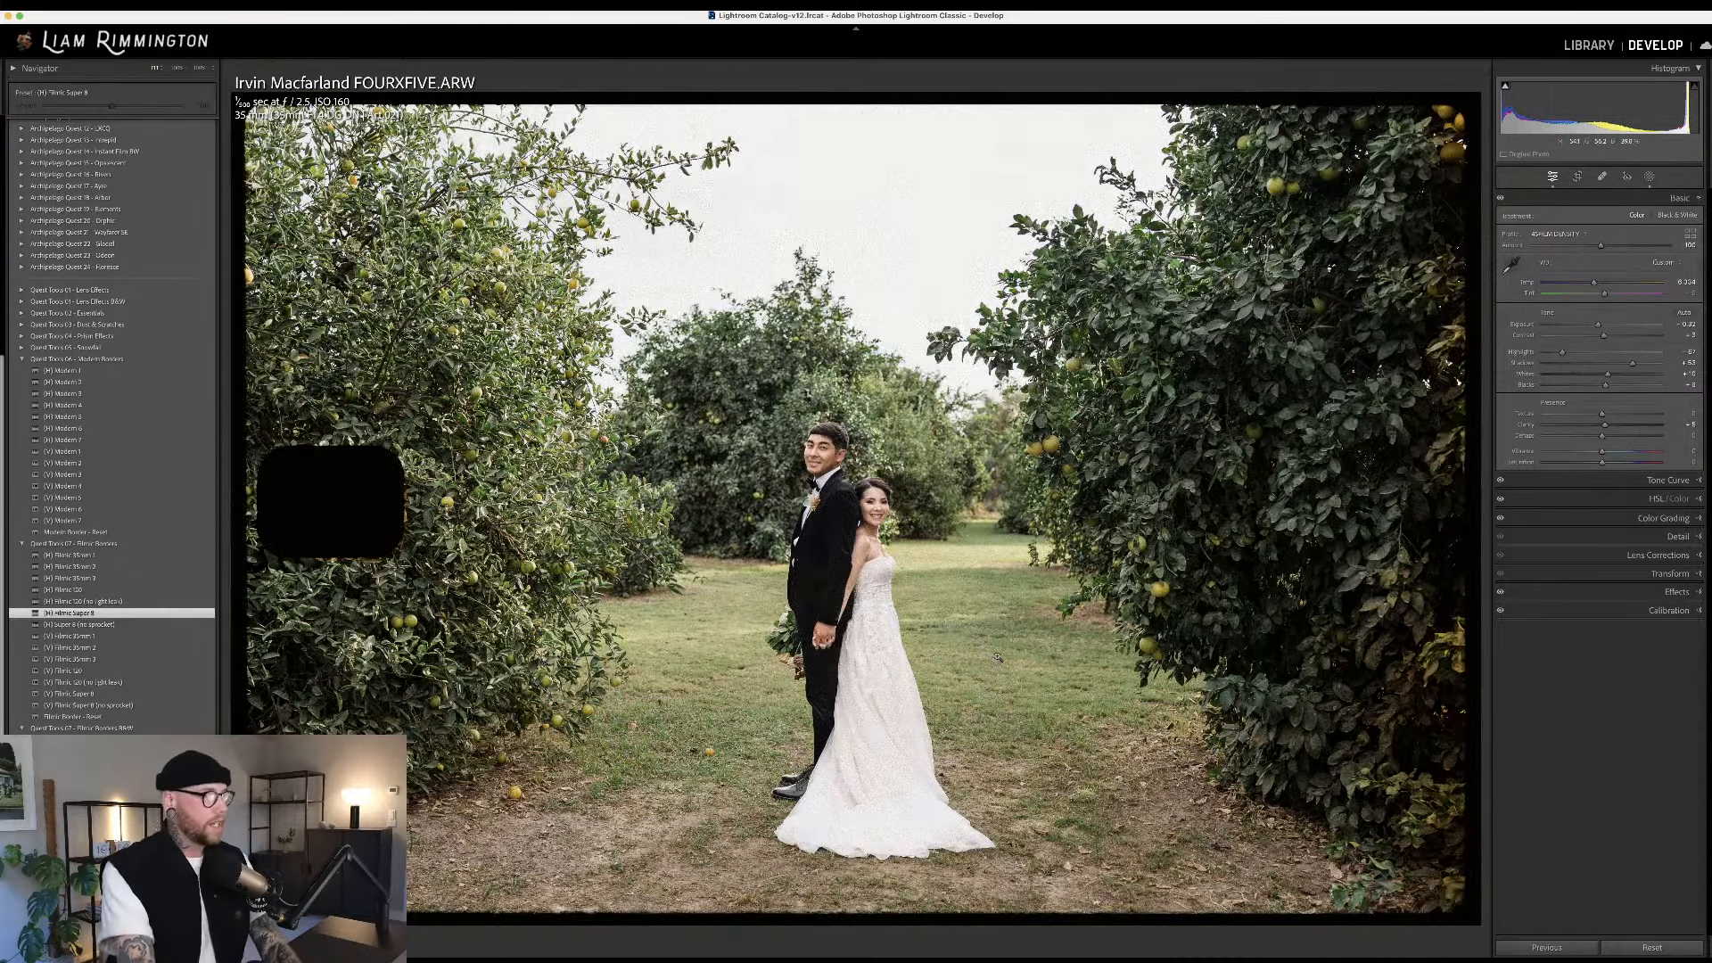
key(backslash)
key(backslash)
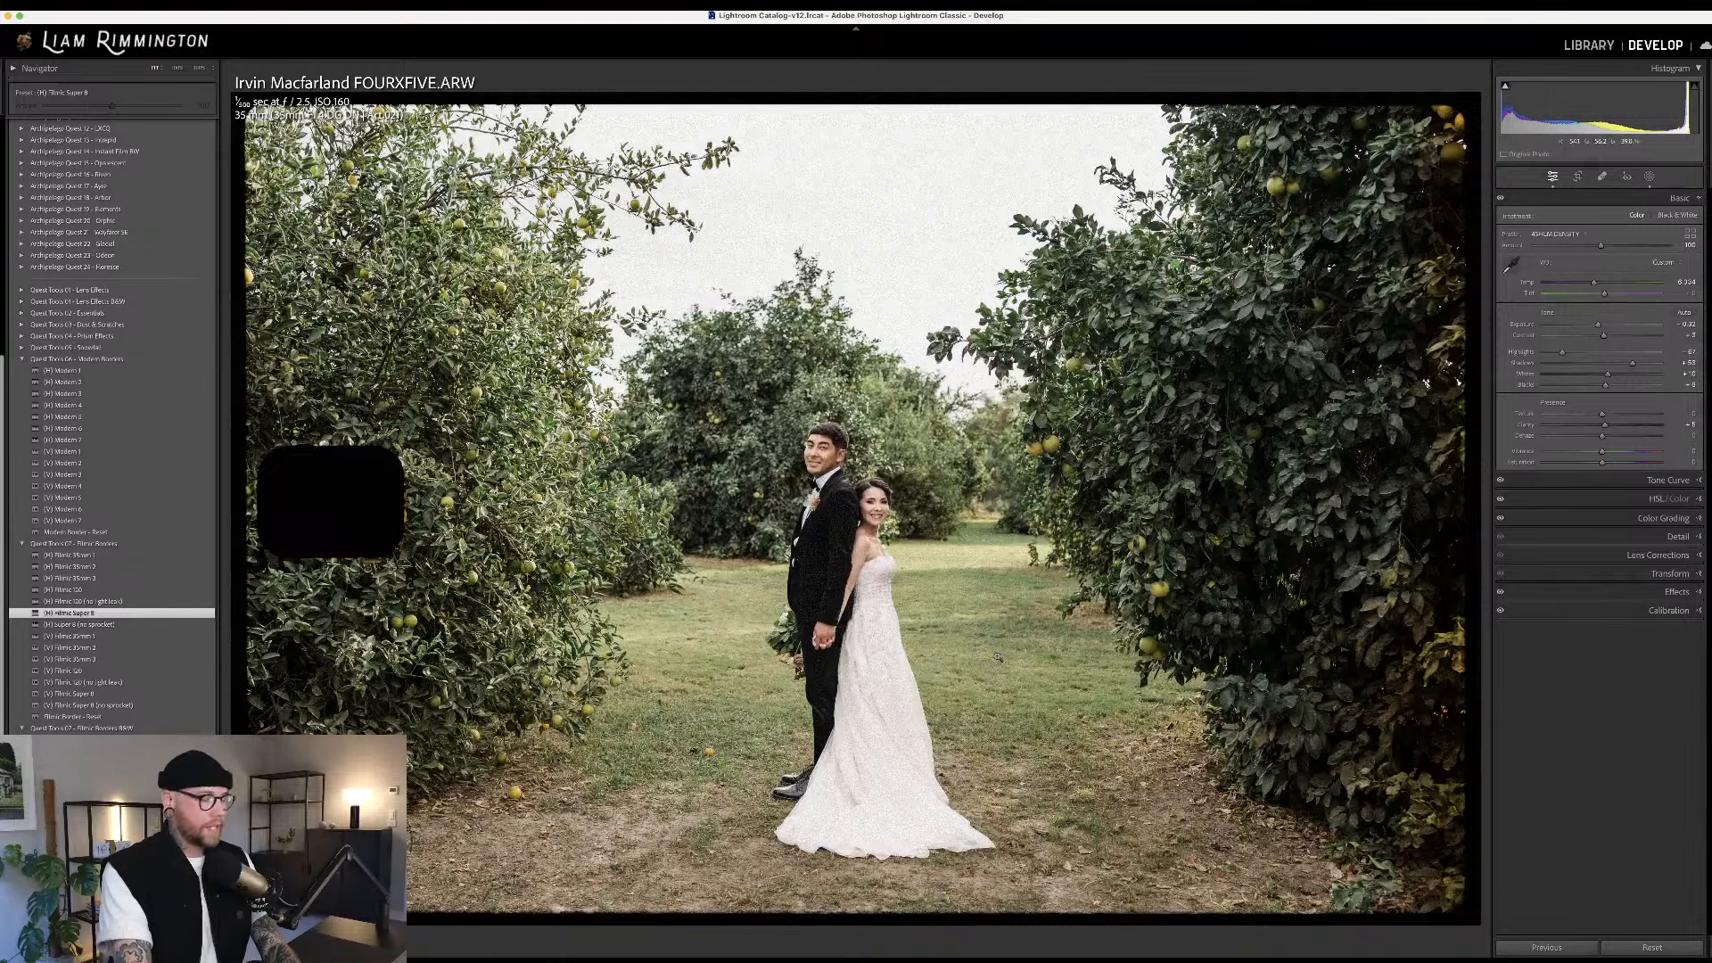
key(backslash)
key(backslash)
View the orchard wedding photo side by side with its original, and repeat the comparison in the single view
key(y)
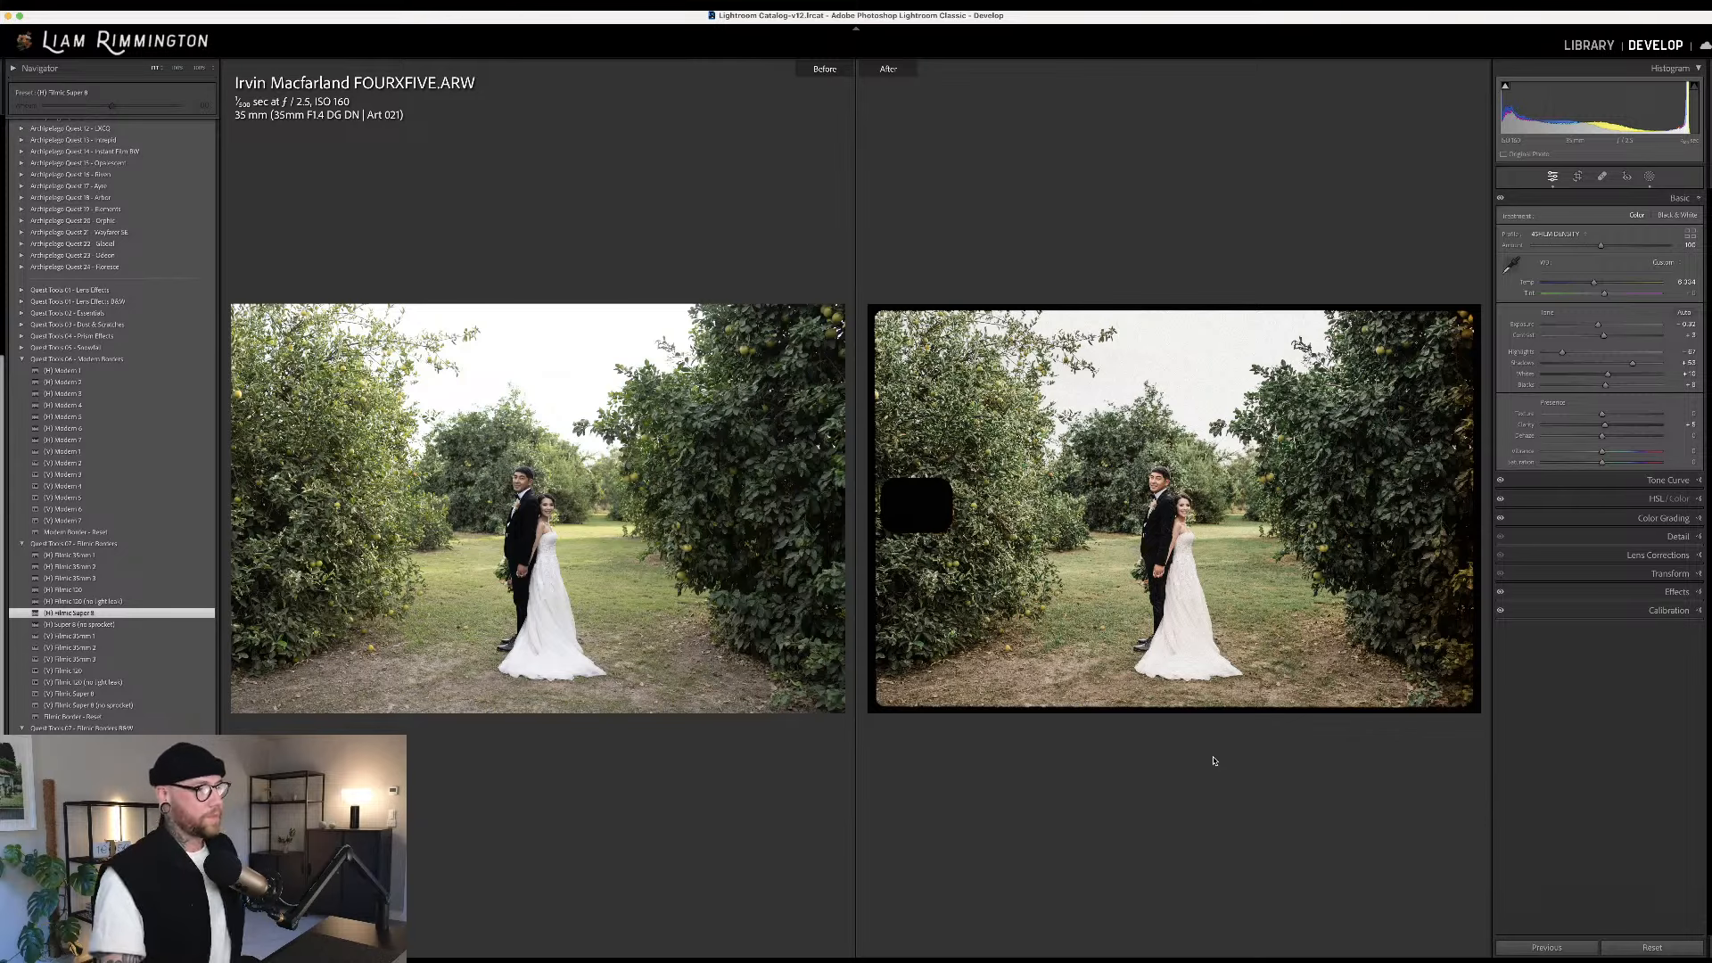
key(y)
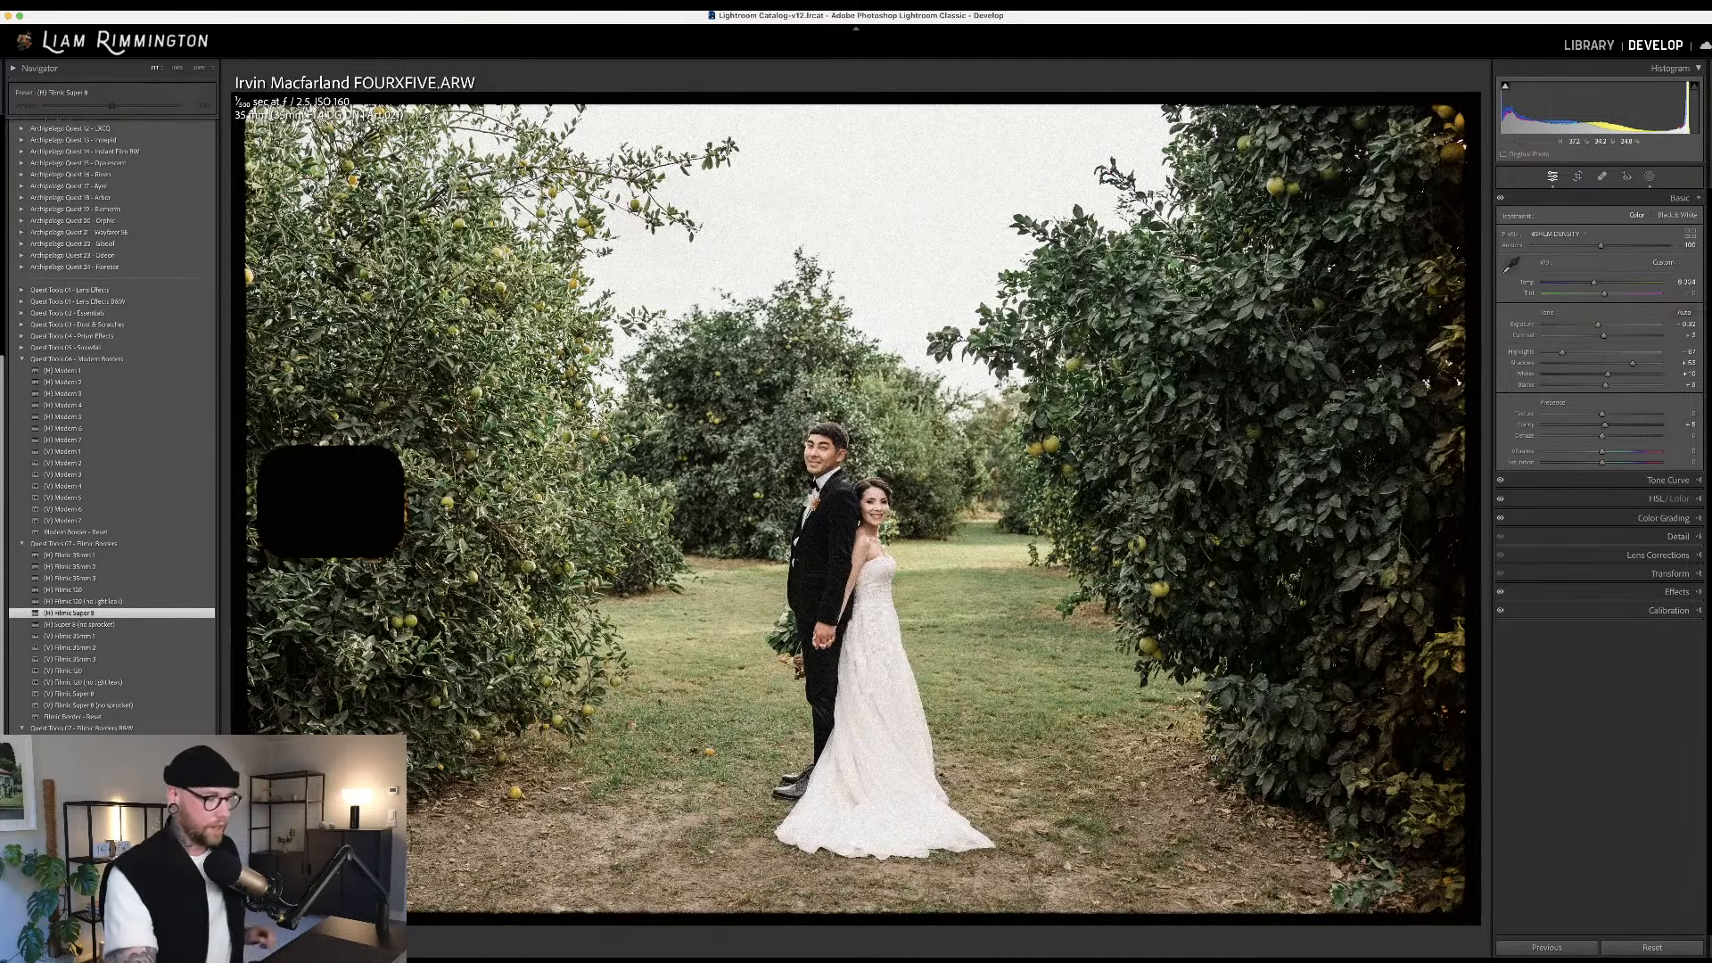
key(backslash)
key(backslash)
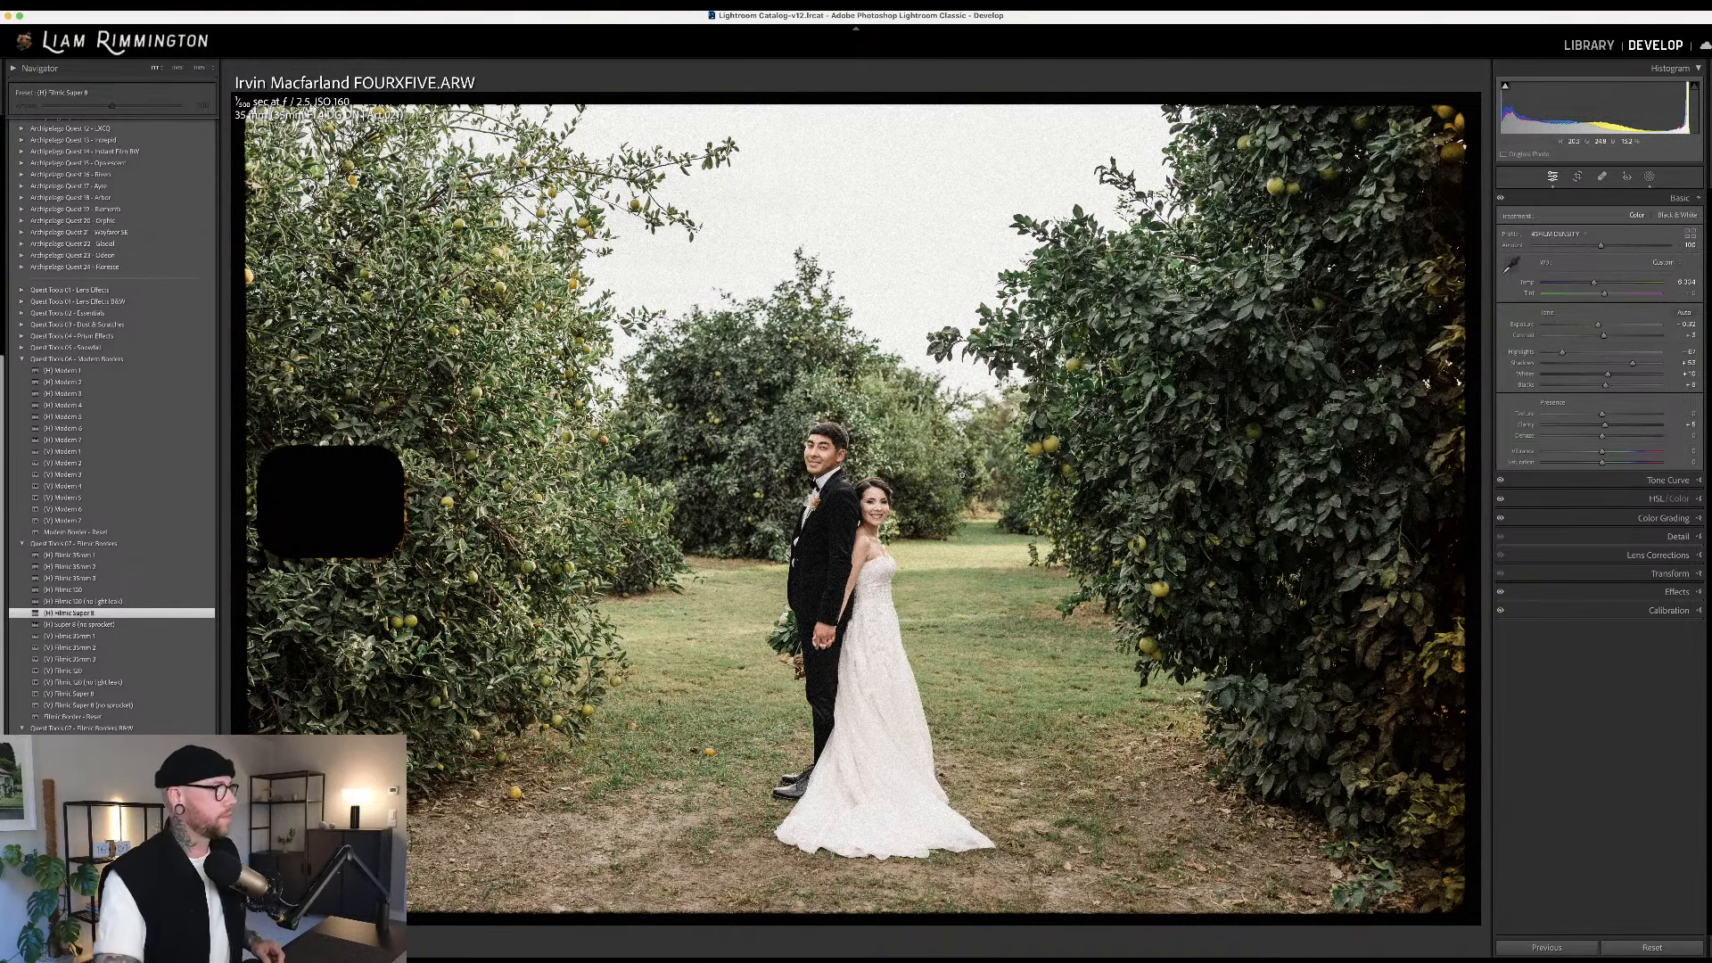
Apply the (H) Super 8 (no sprocket) preset to the next photo, the couple at the round concrete bunker
key(Right)
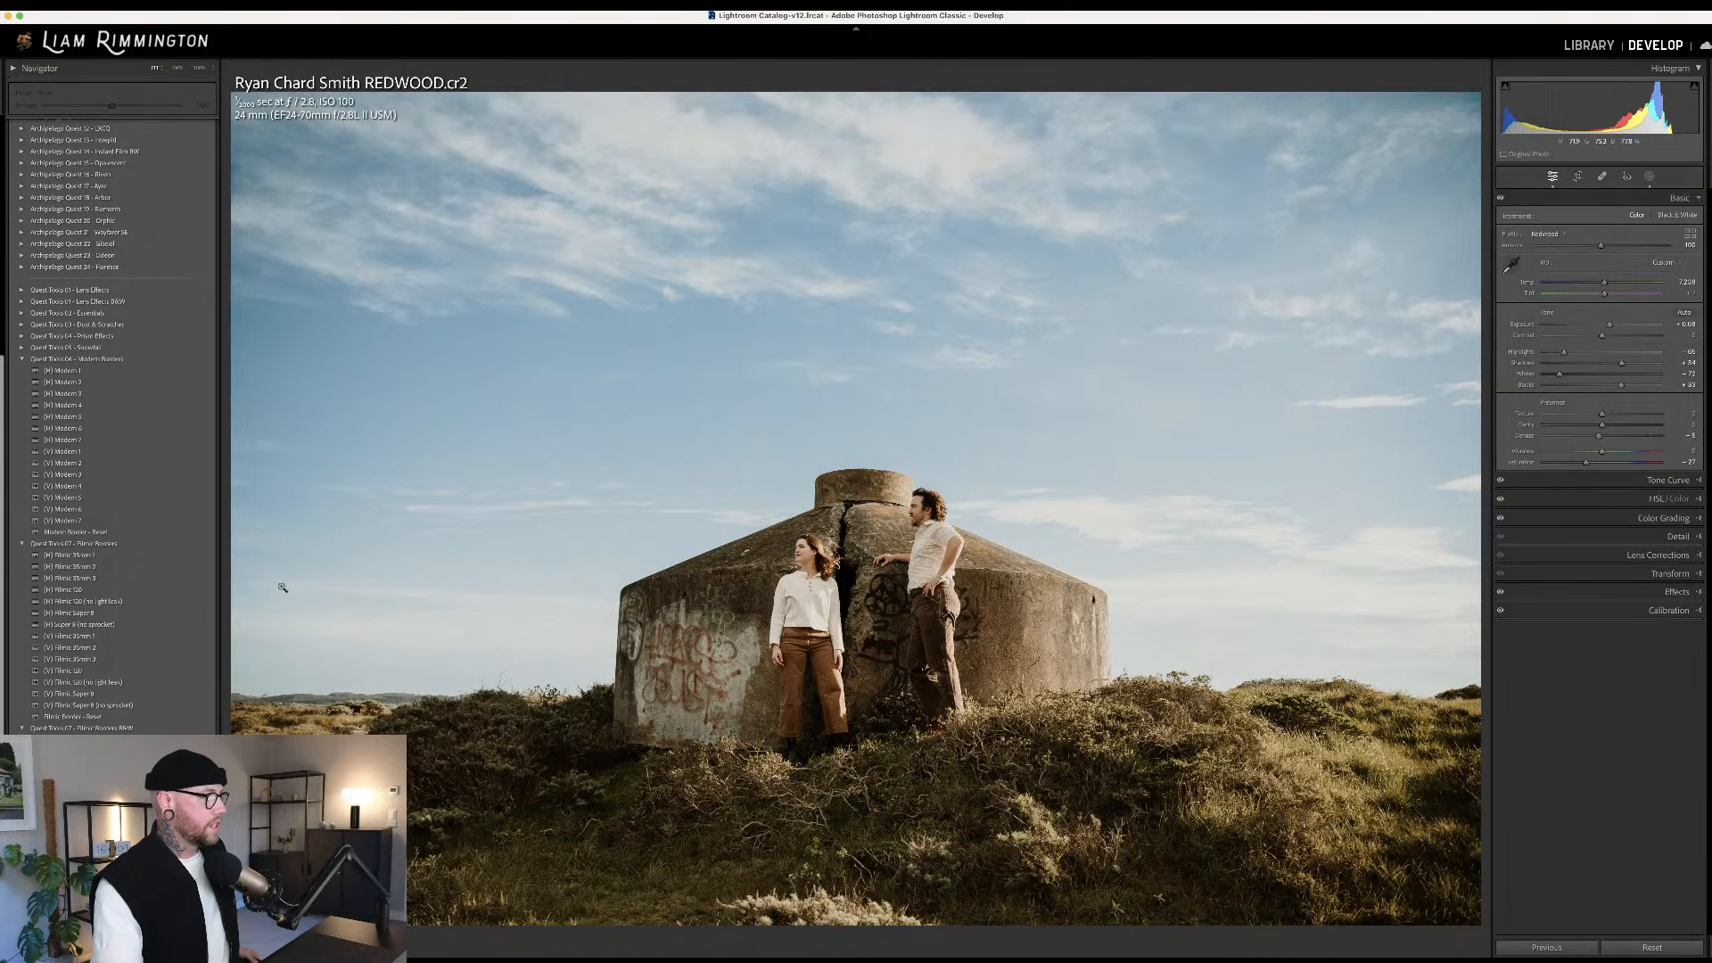
mouse_move(198, 617)
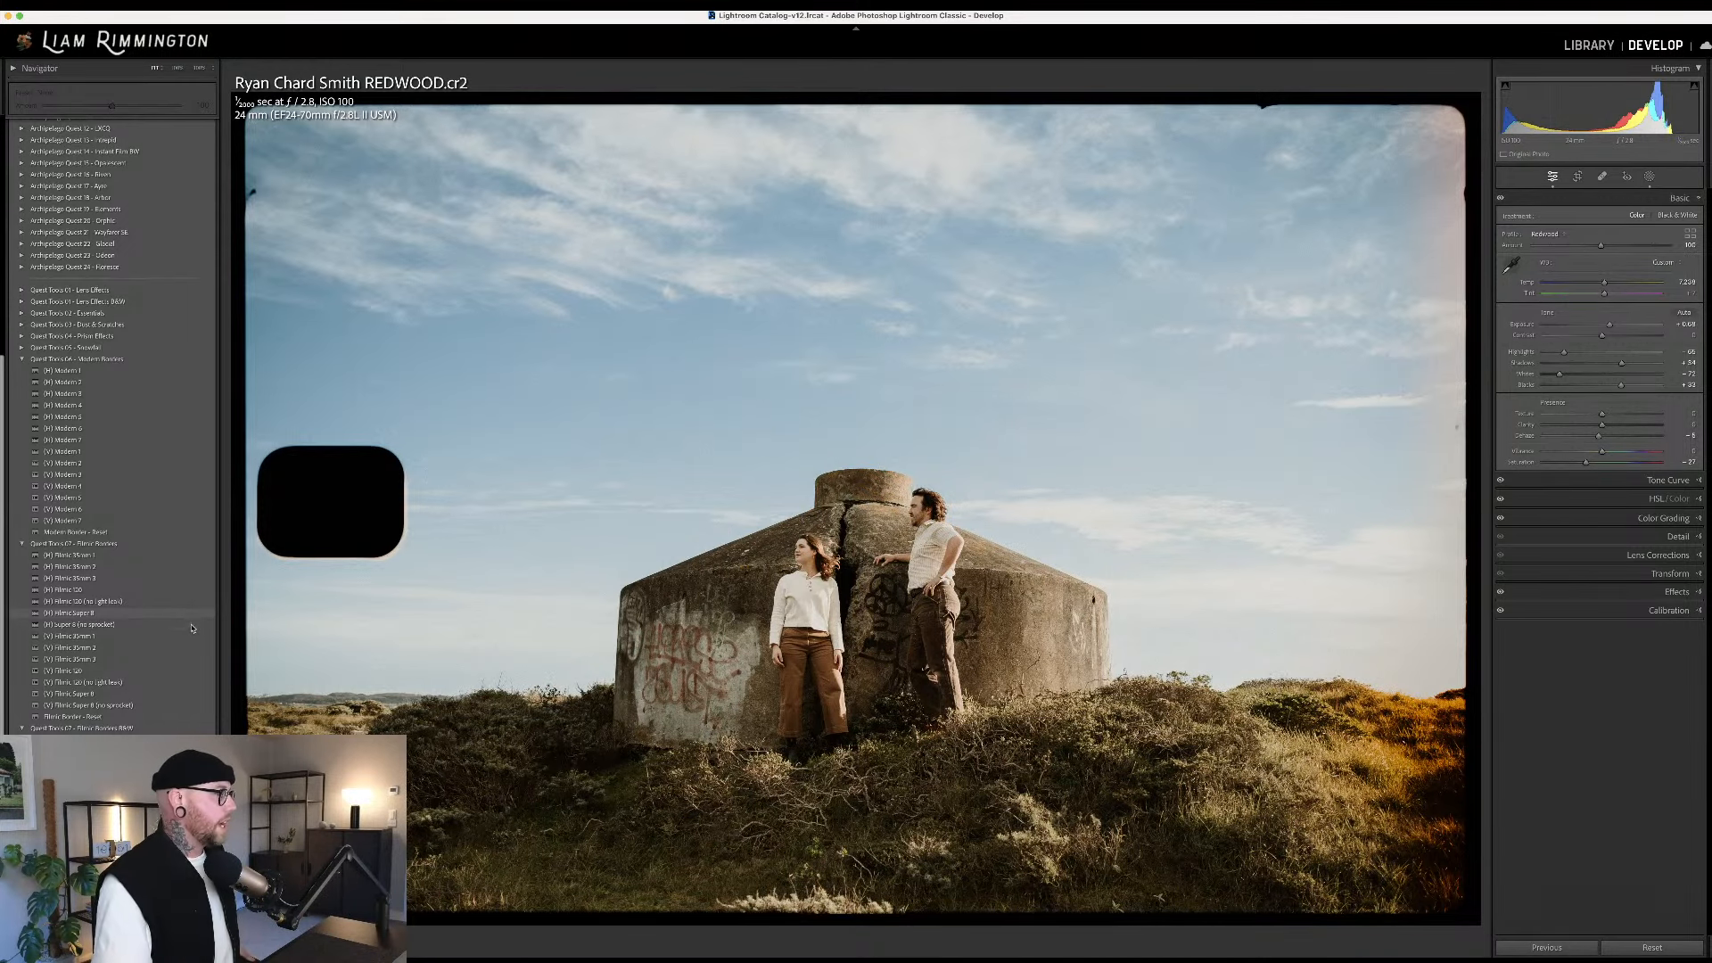
click(192, 625)
Inspect the bunker photo's film border up close along its upper edge and down its right edge
click(375, 151)
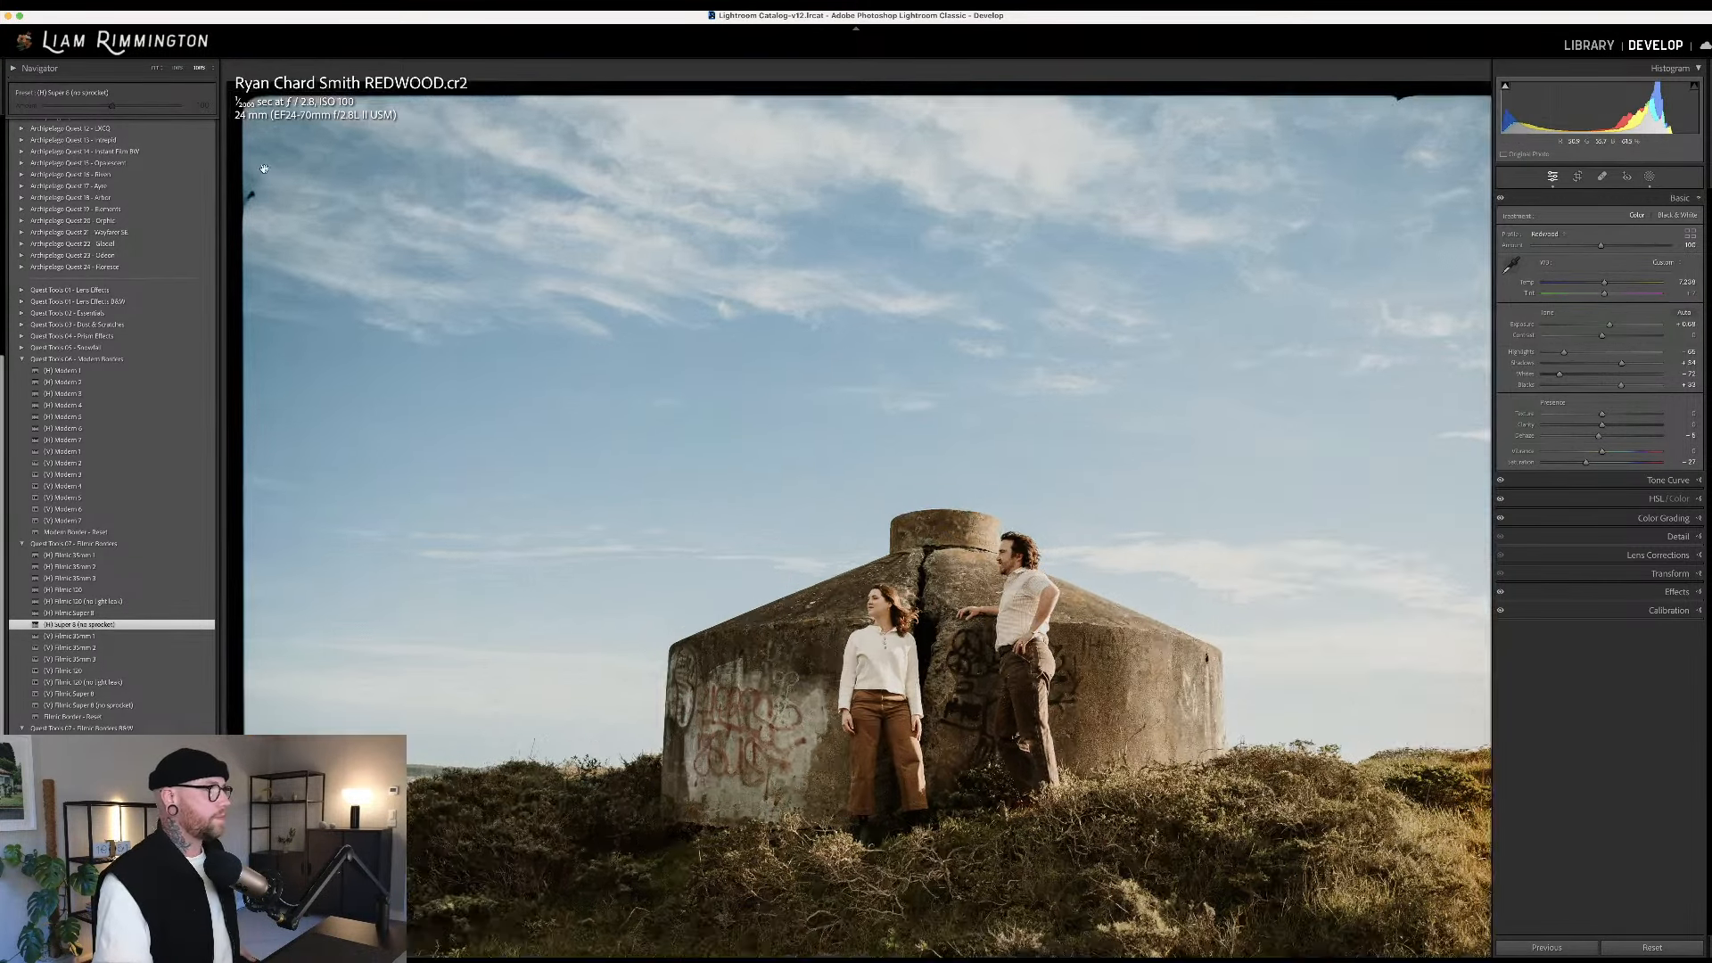
drag(375, 198, 612, 526)
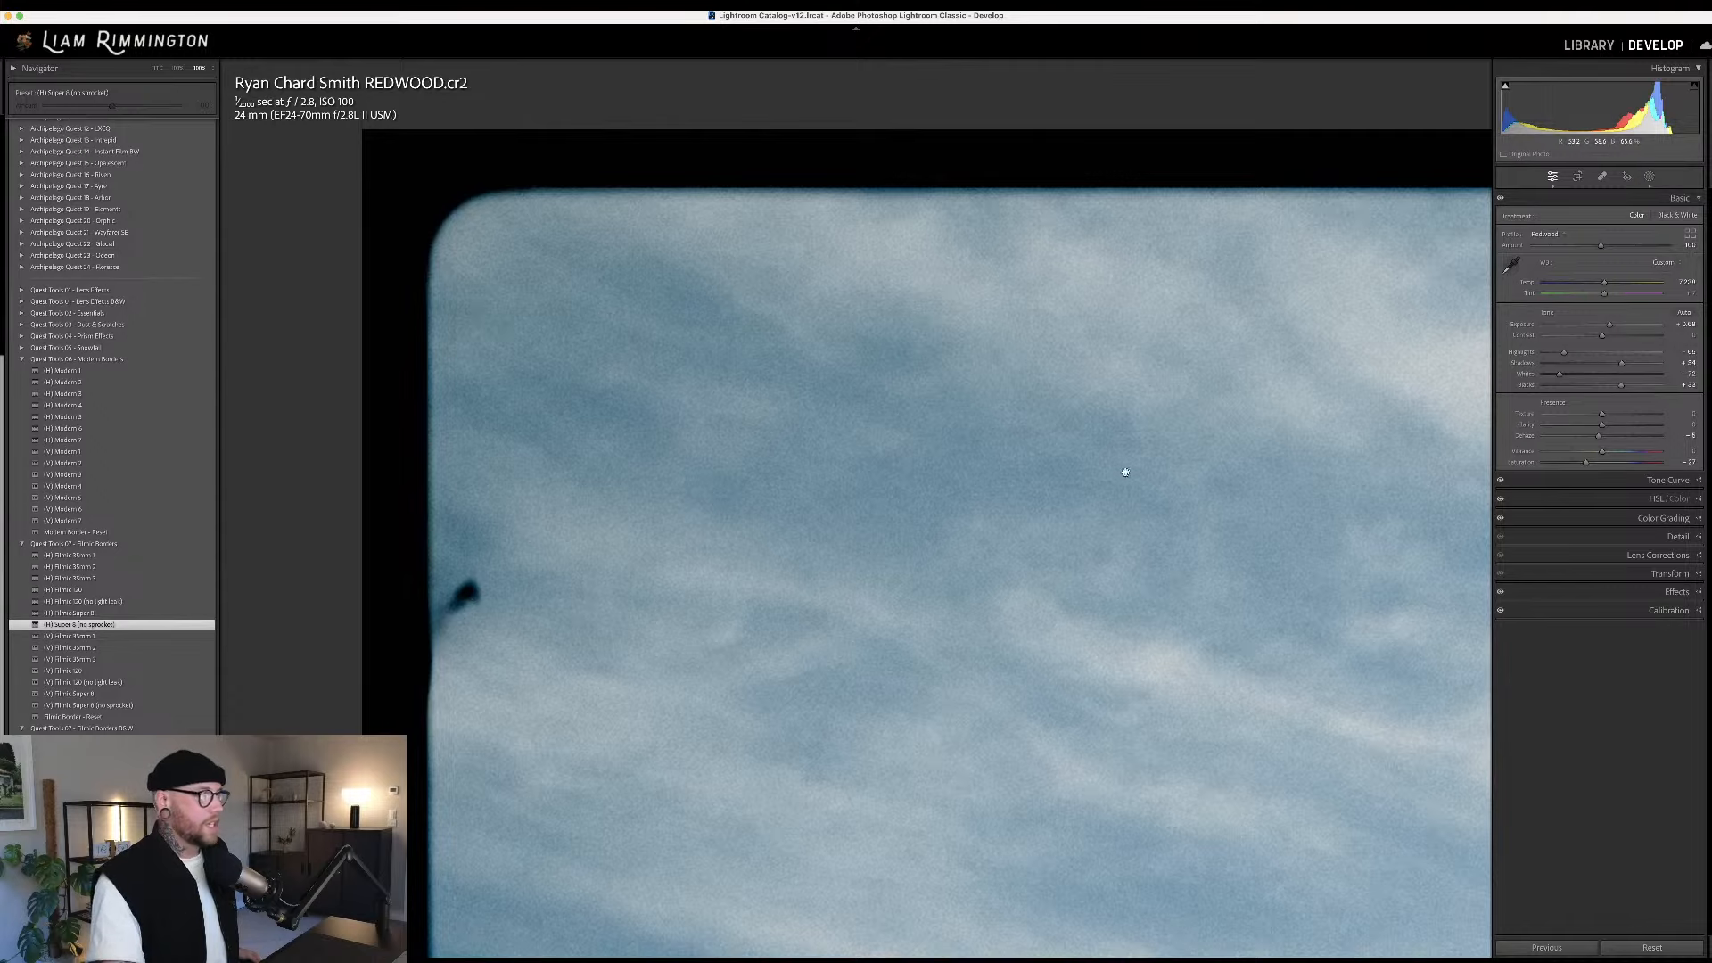
drag(1126, 472, 298, 573)
drag(1115, 421, 532, 397)
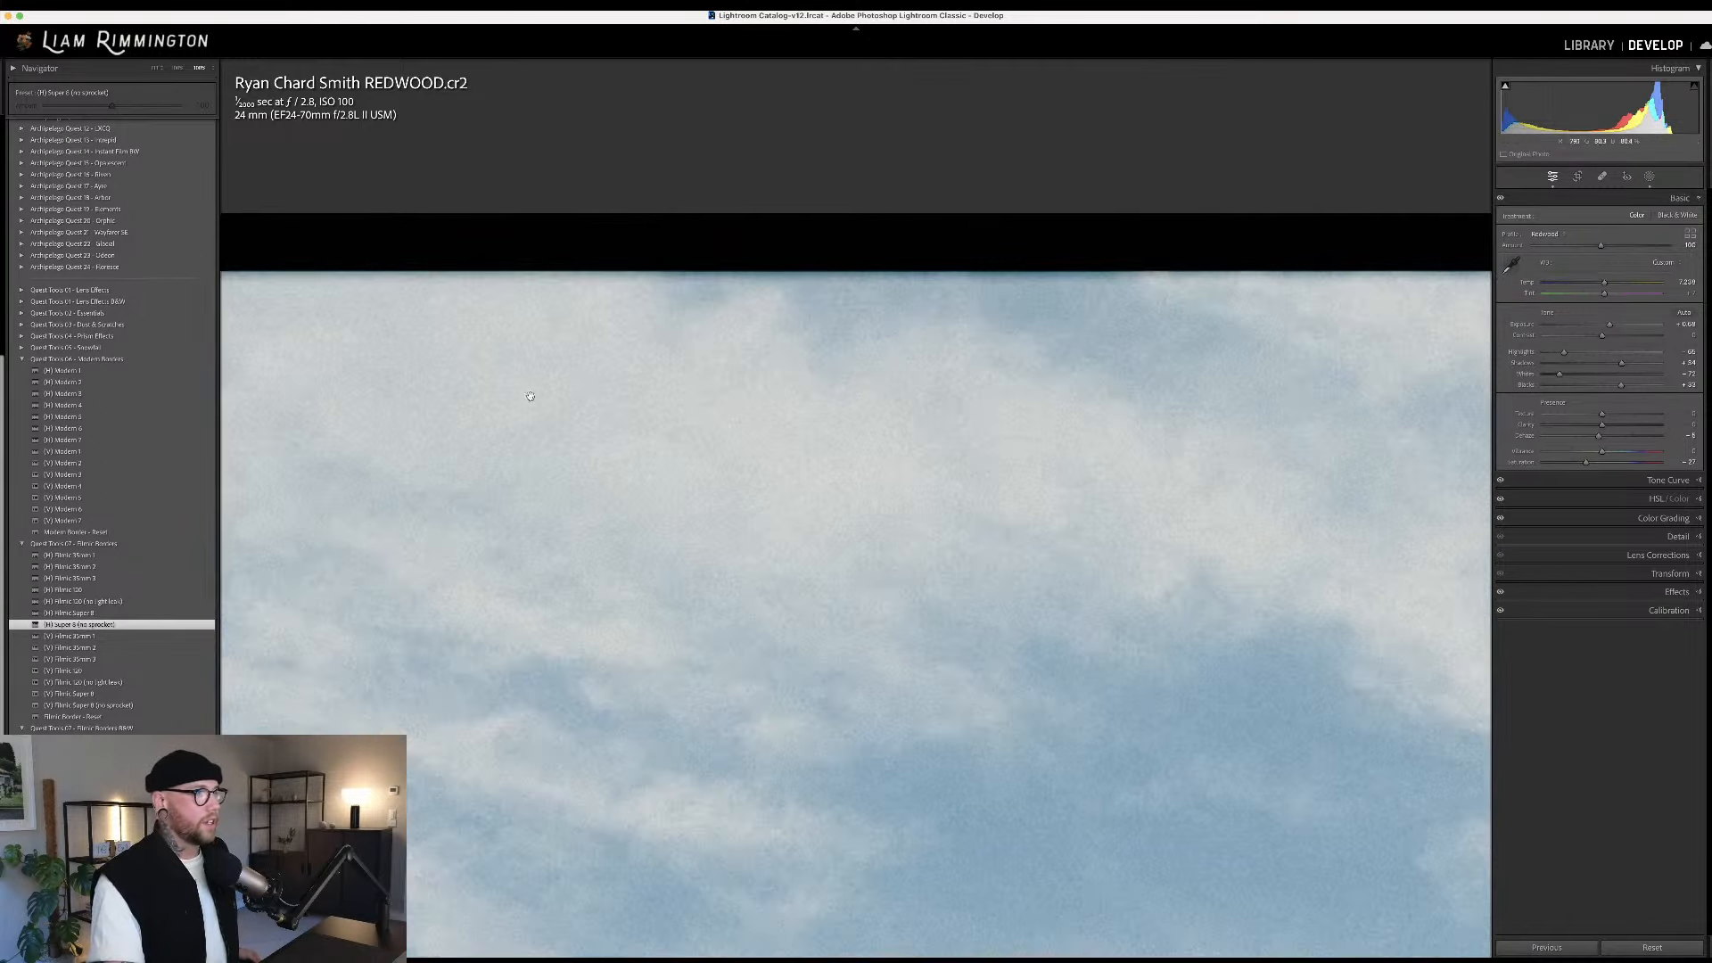
drag(904, 415, 826, 463)
drag(1031, 442, 365, 386)
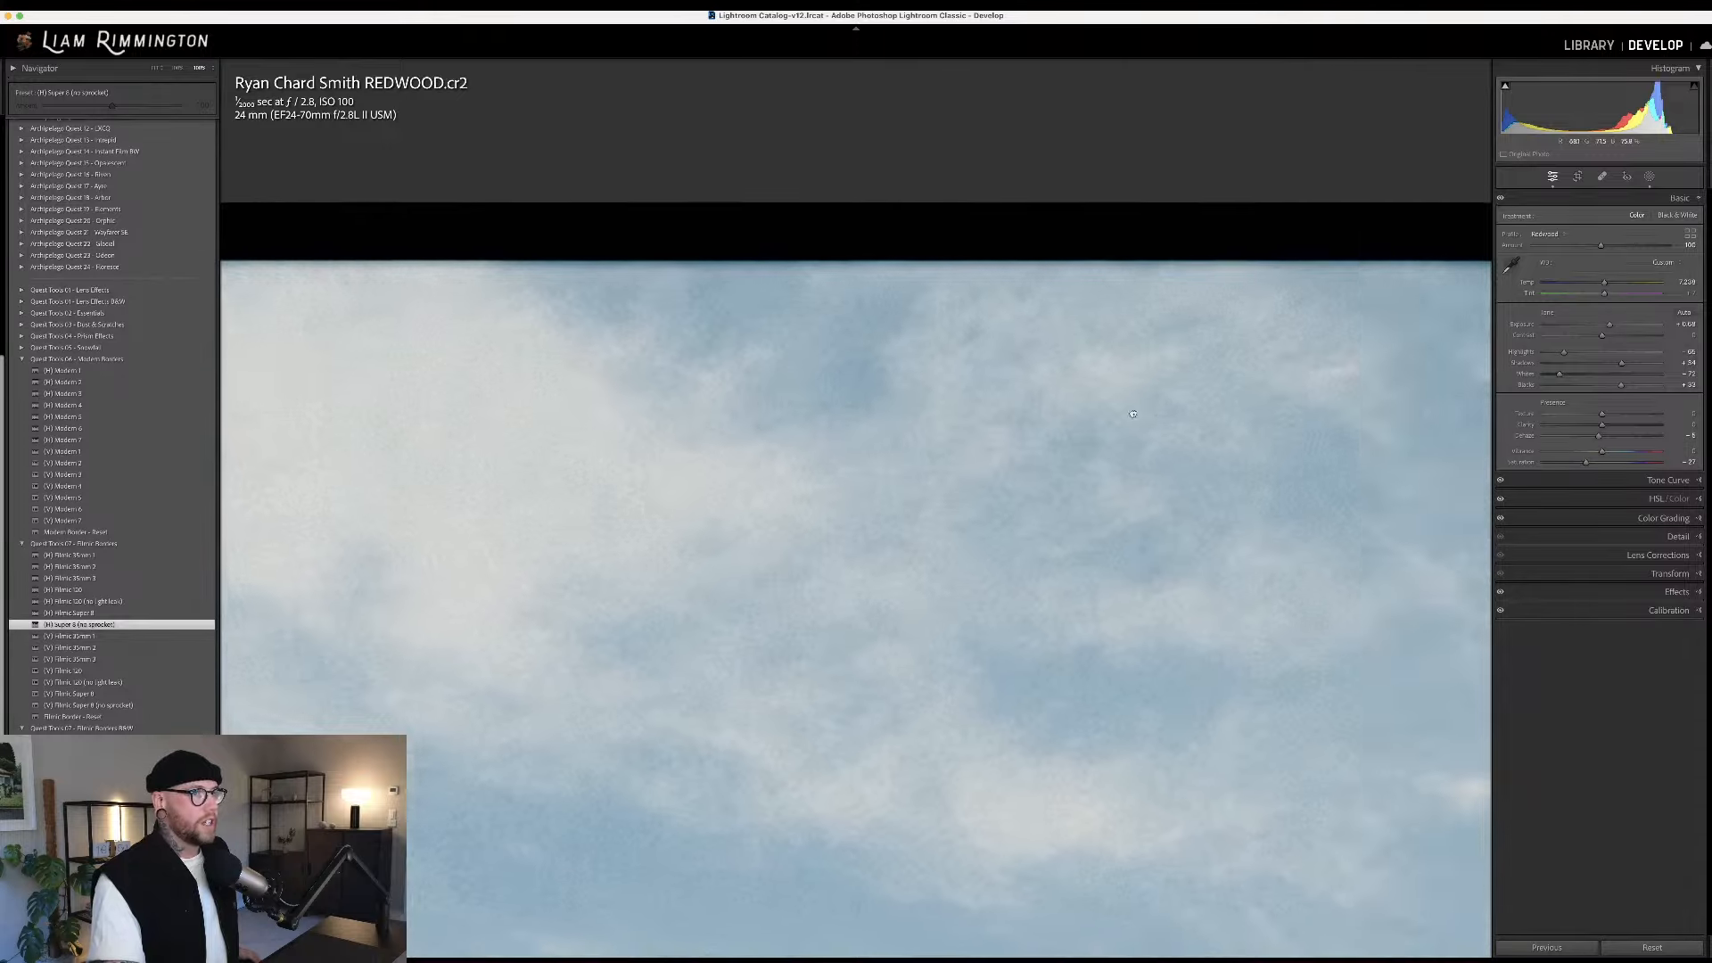
drag(894, 380, 295, 433)
drag(902, 474, 509, 428)
drag(842, 273, 359, 212)
drag(1180, 549, 981, 162)
drag(970, 535, 981, 301)
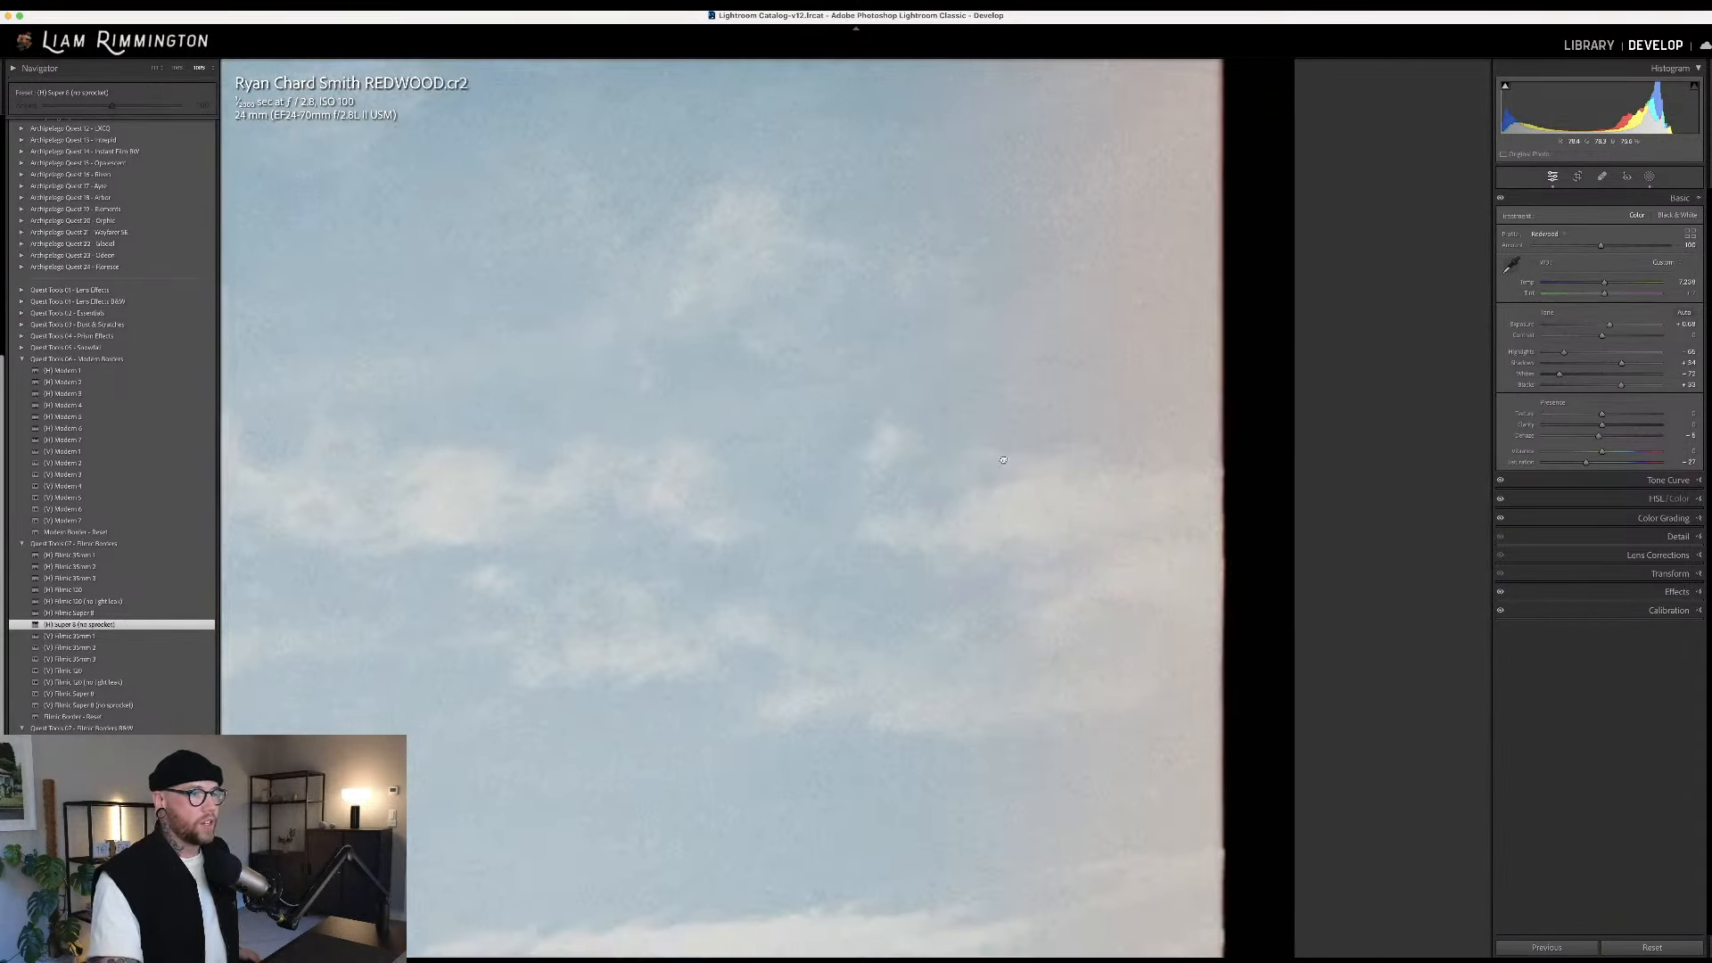
drag(932, 678, 910, 375)
click(910, 375)
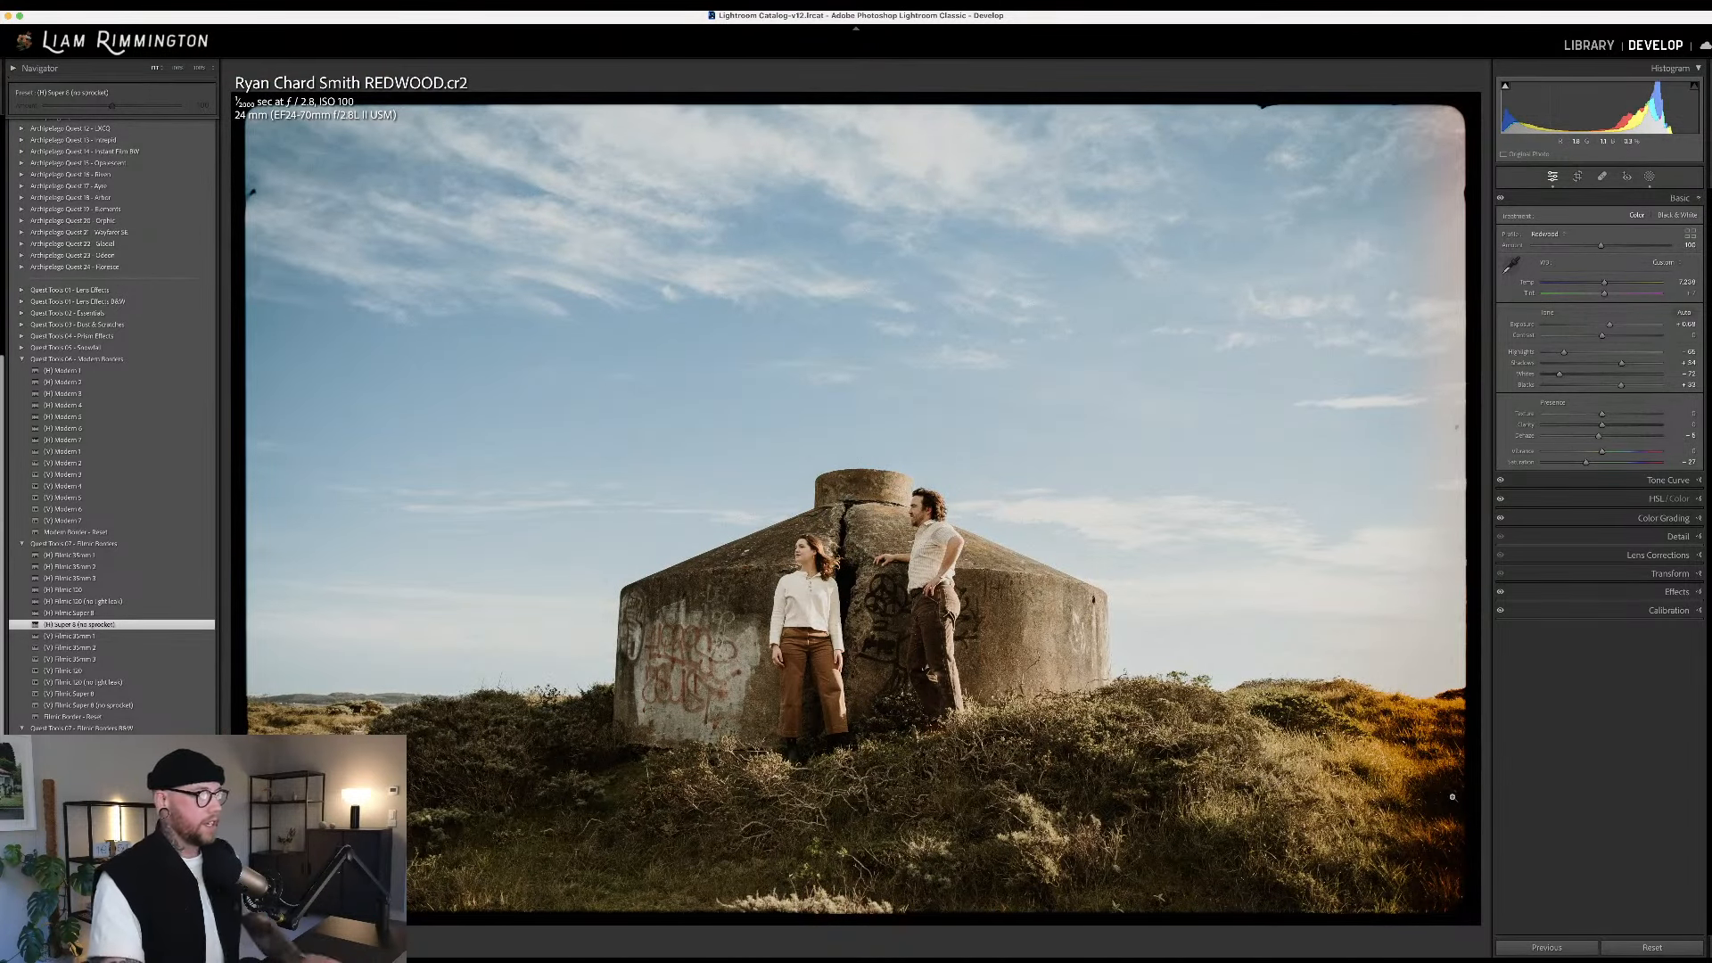
Compare the bordered bunker photo with its original in single and side-by-side views
key(backslash)
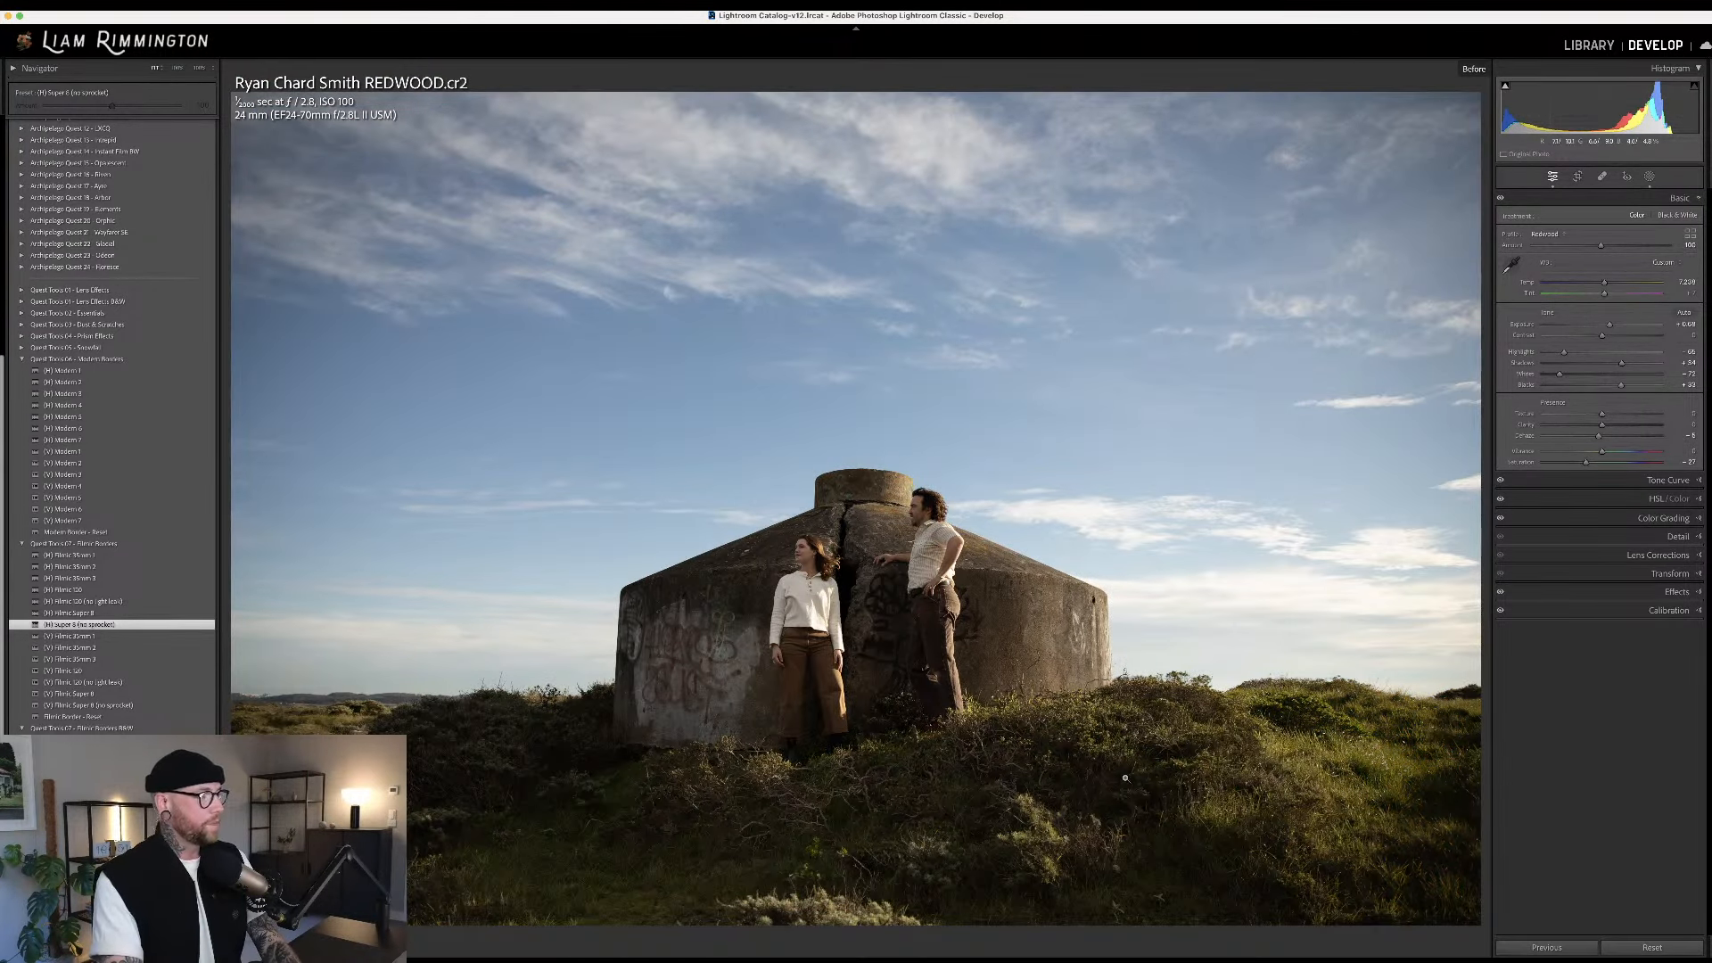
key(backslash)
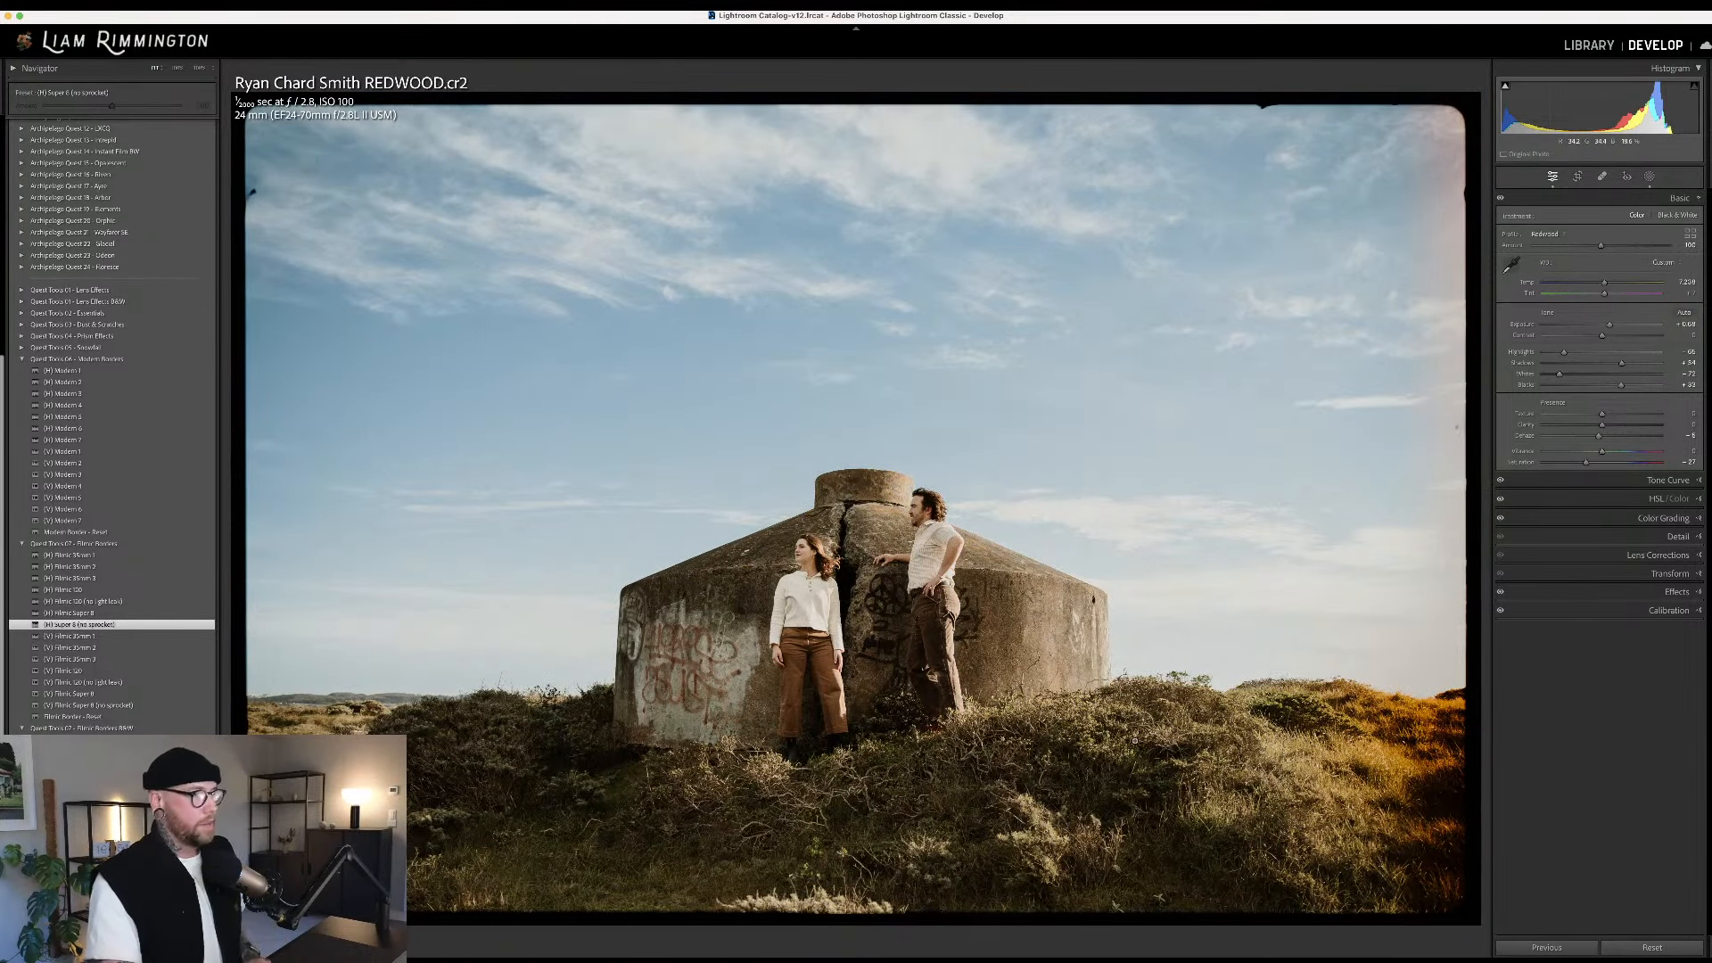
key(y)
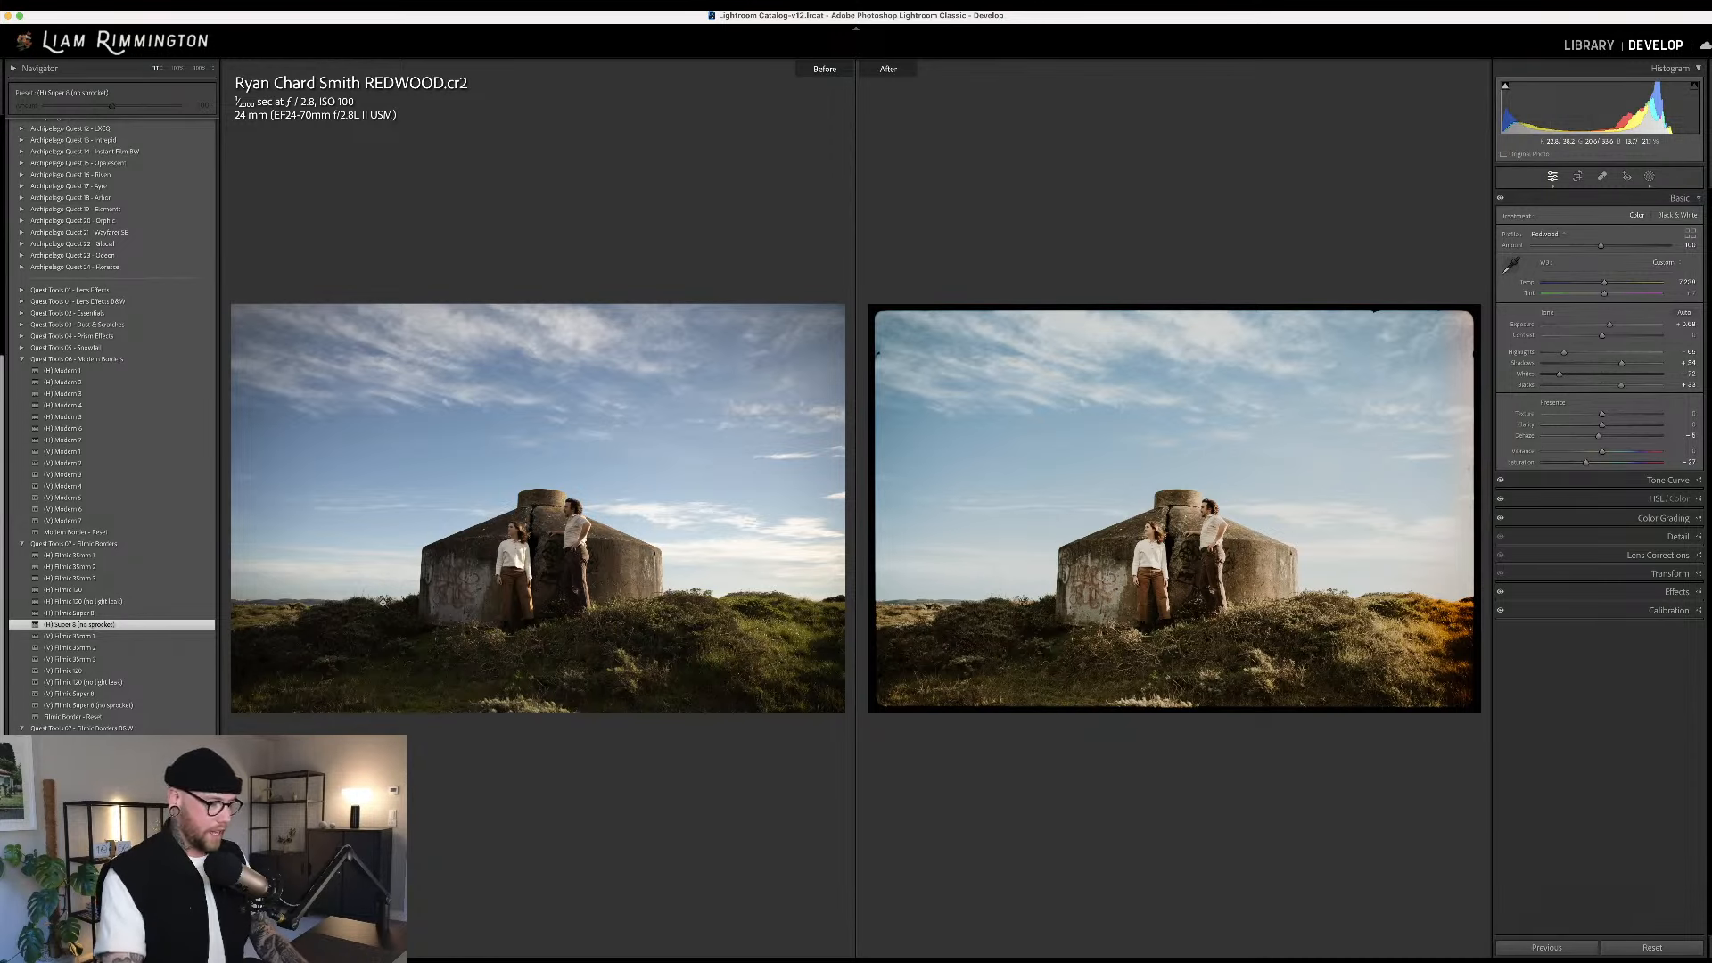
Reopen the black-and-white lake couple photo, turn its orange film-border markings grey, and show all photos in the grid with none selected
key(g)
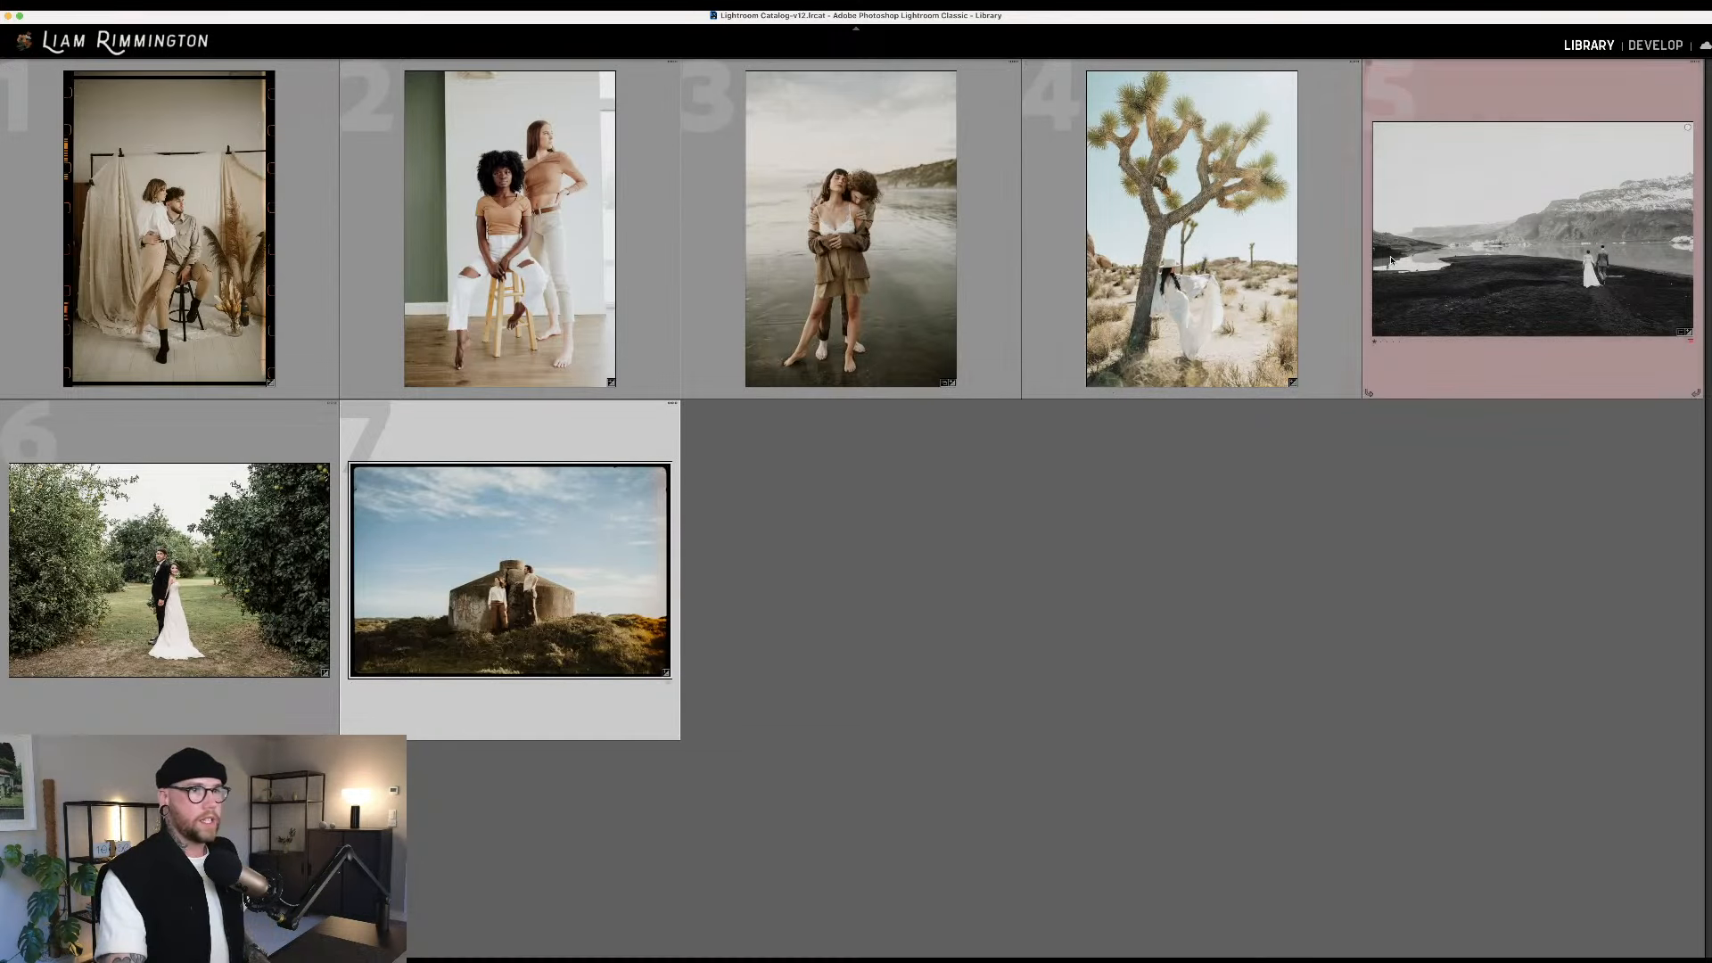
click(1536, 230)
key(d)
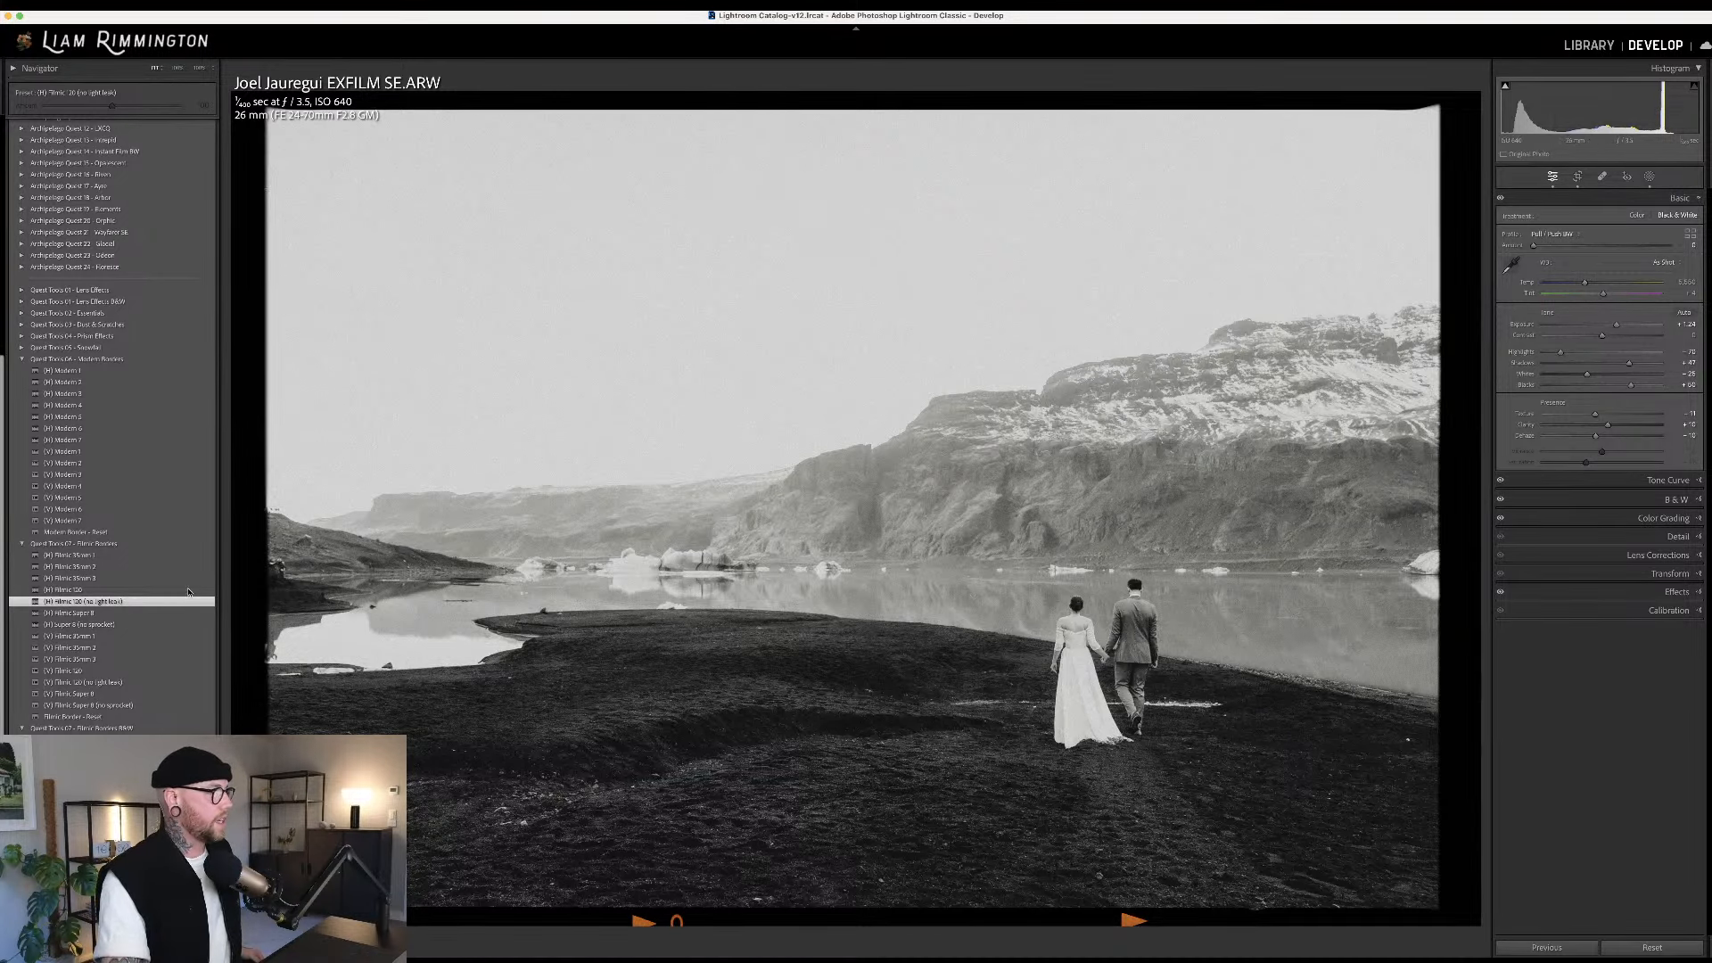
click(187, 590)
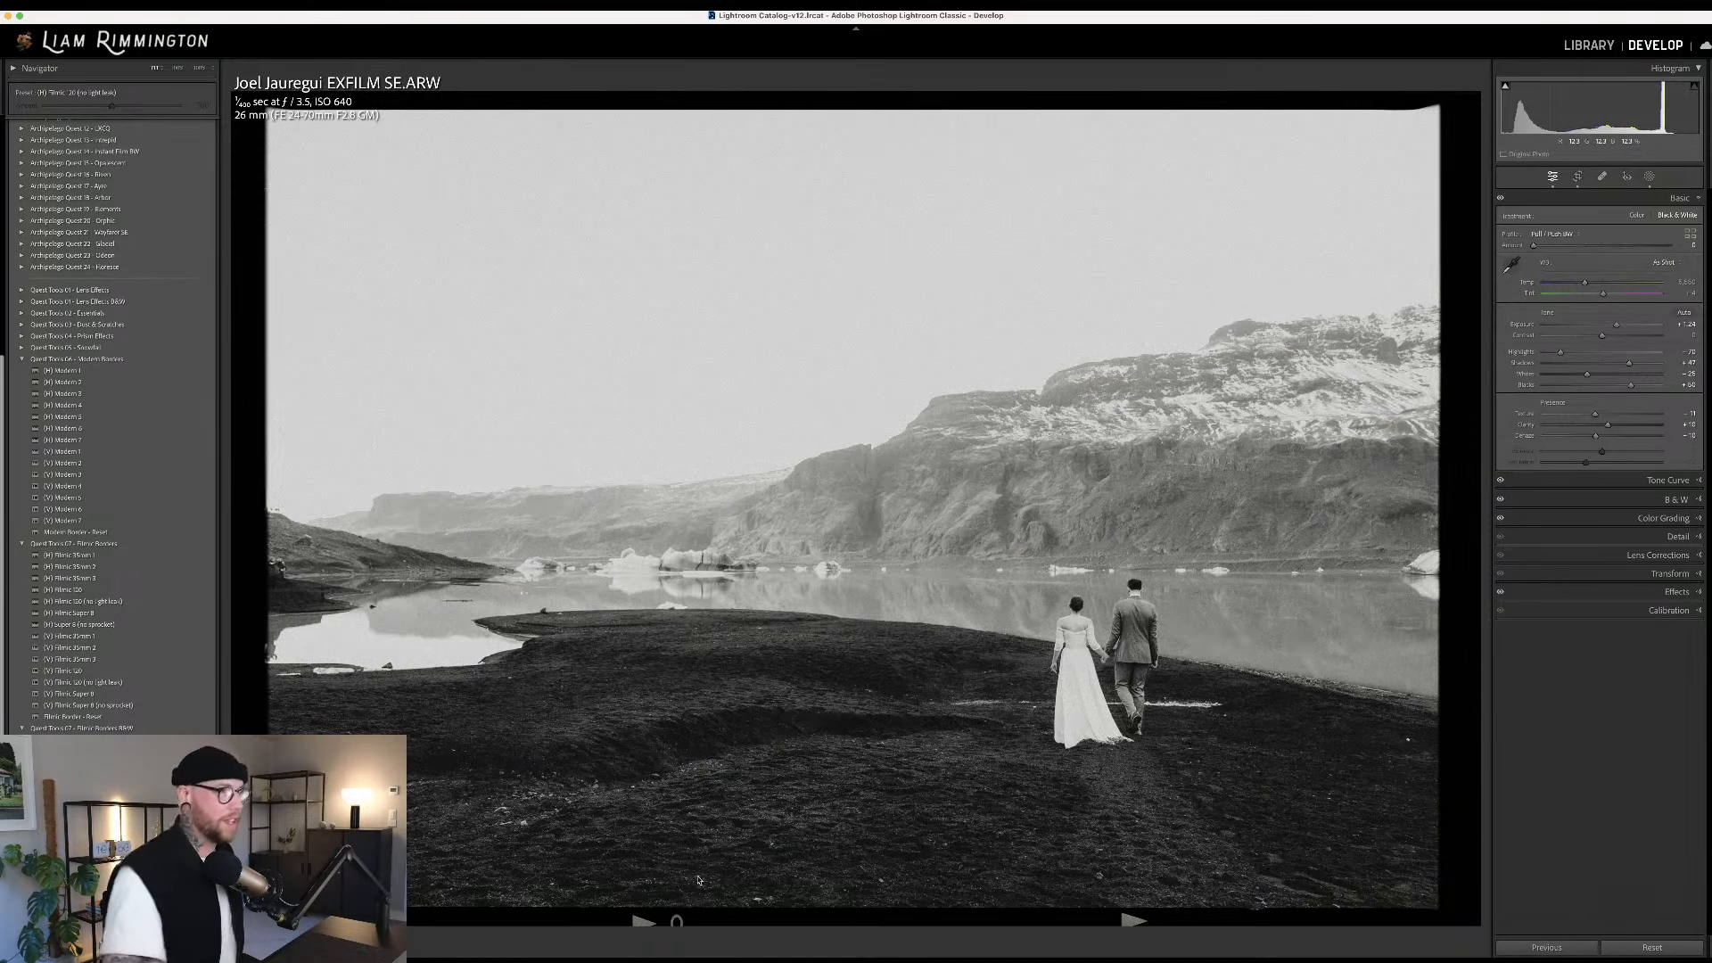
key(g)
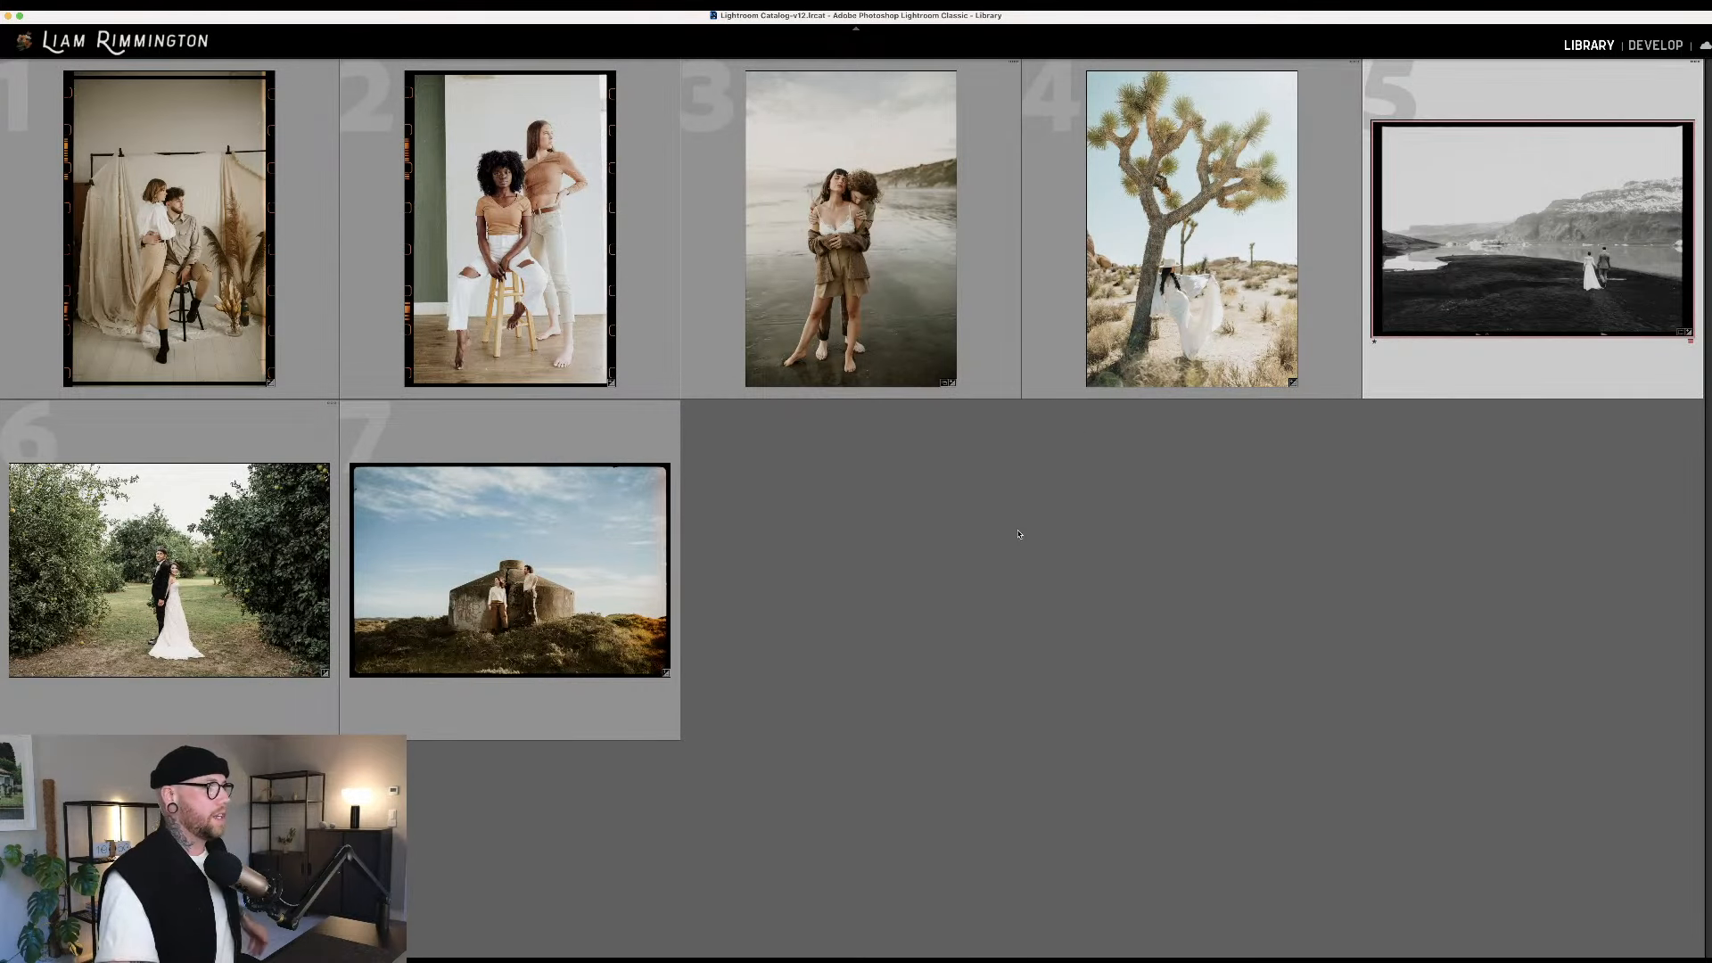
click(1066, 577)
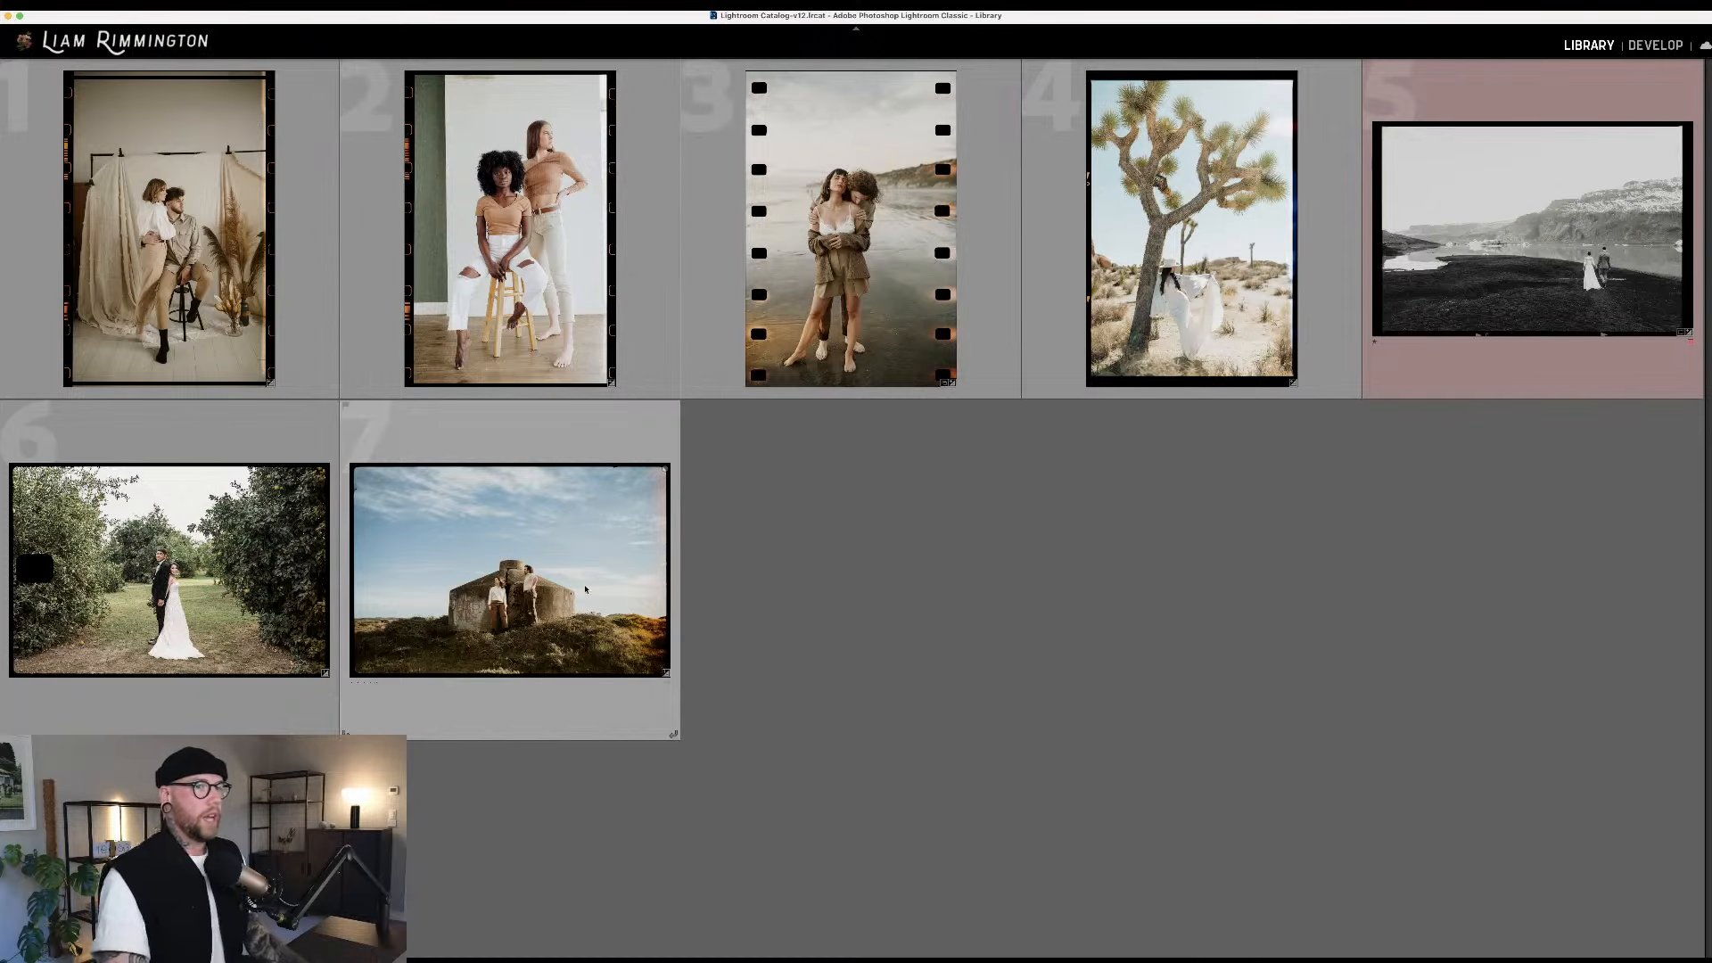
Reset the bunker photo's filmic border, replace it with the (H) Filmic 35mm 3 preset, and return to the photo grid
click(540, 572)
key(d)
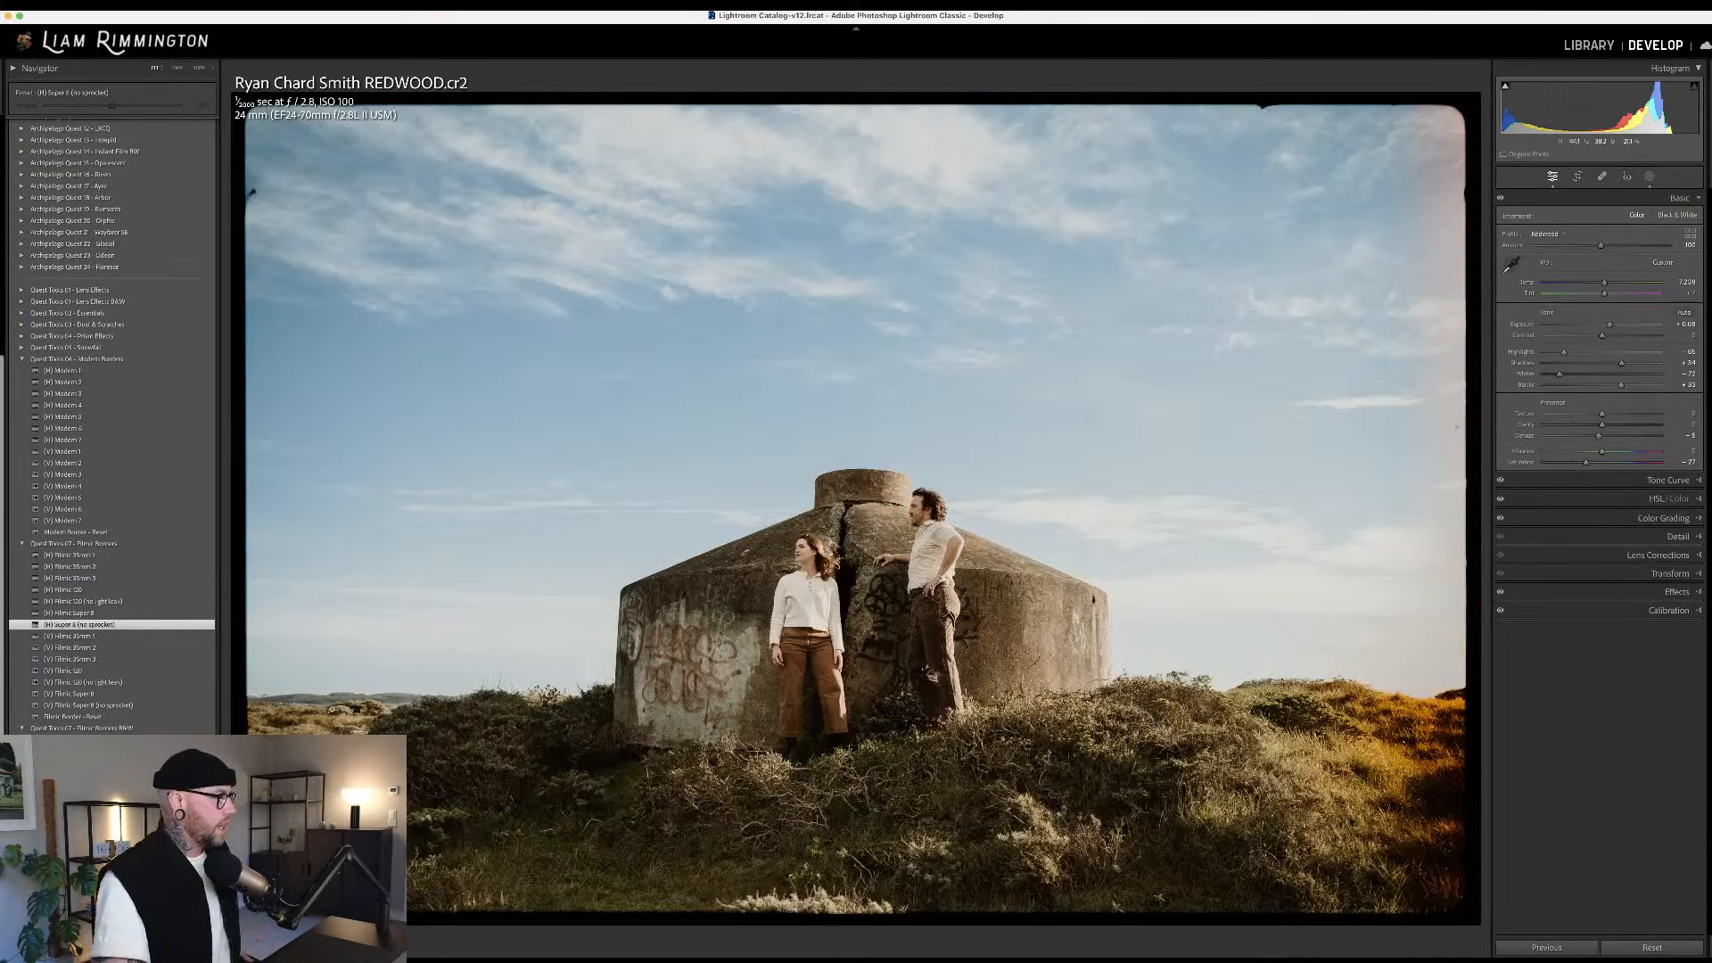
click(71, 717)
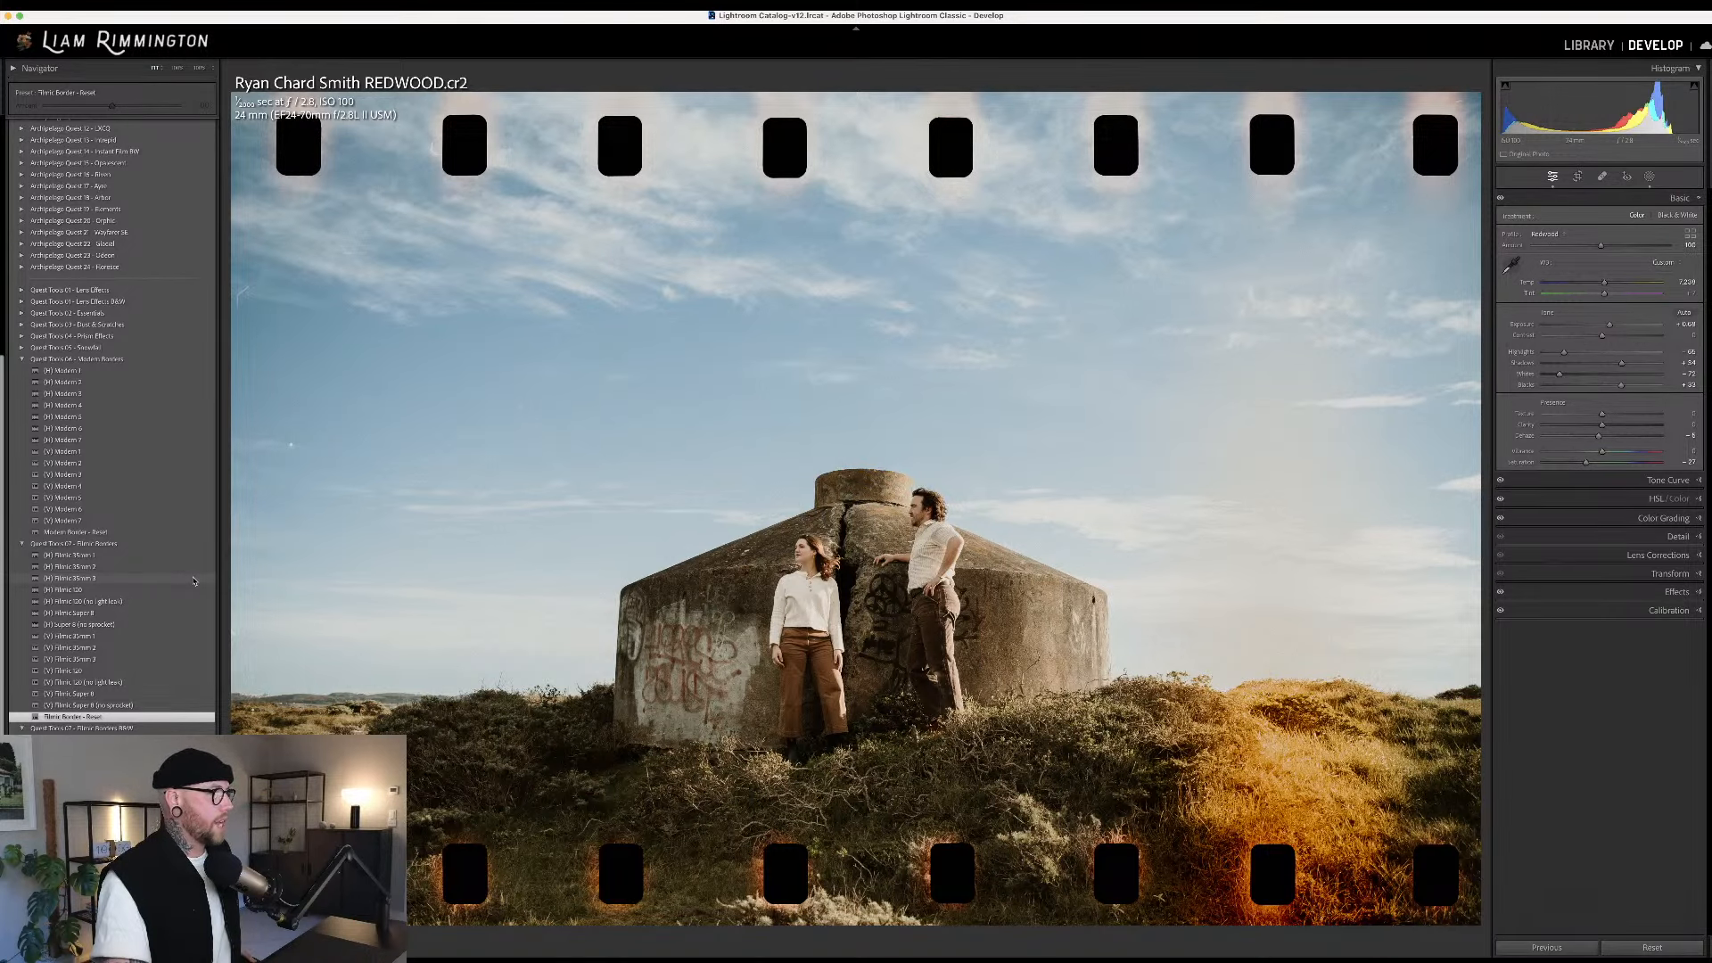
click(194, 579)
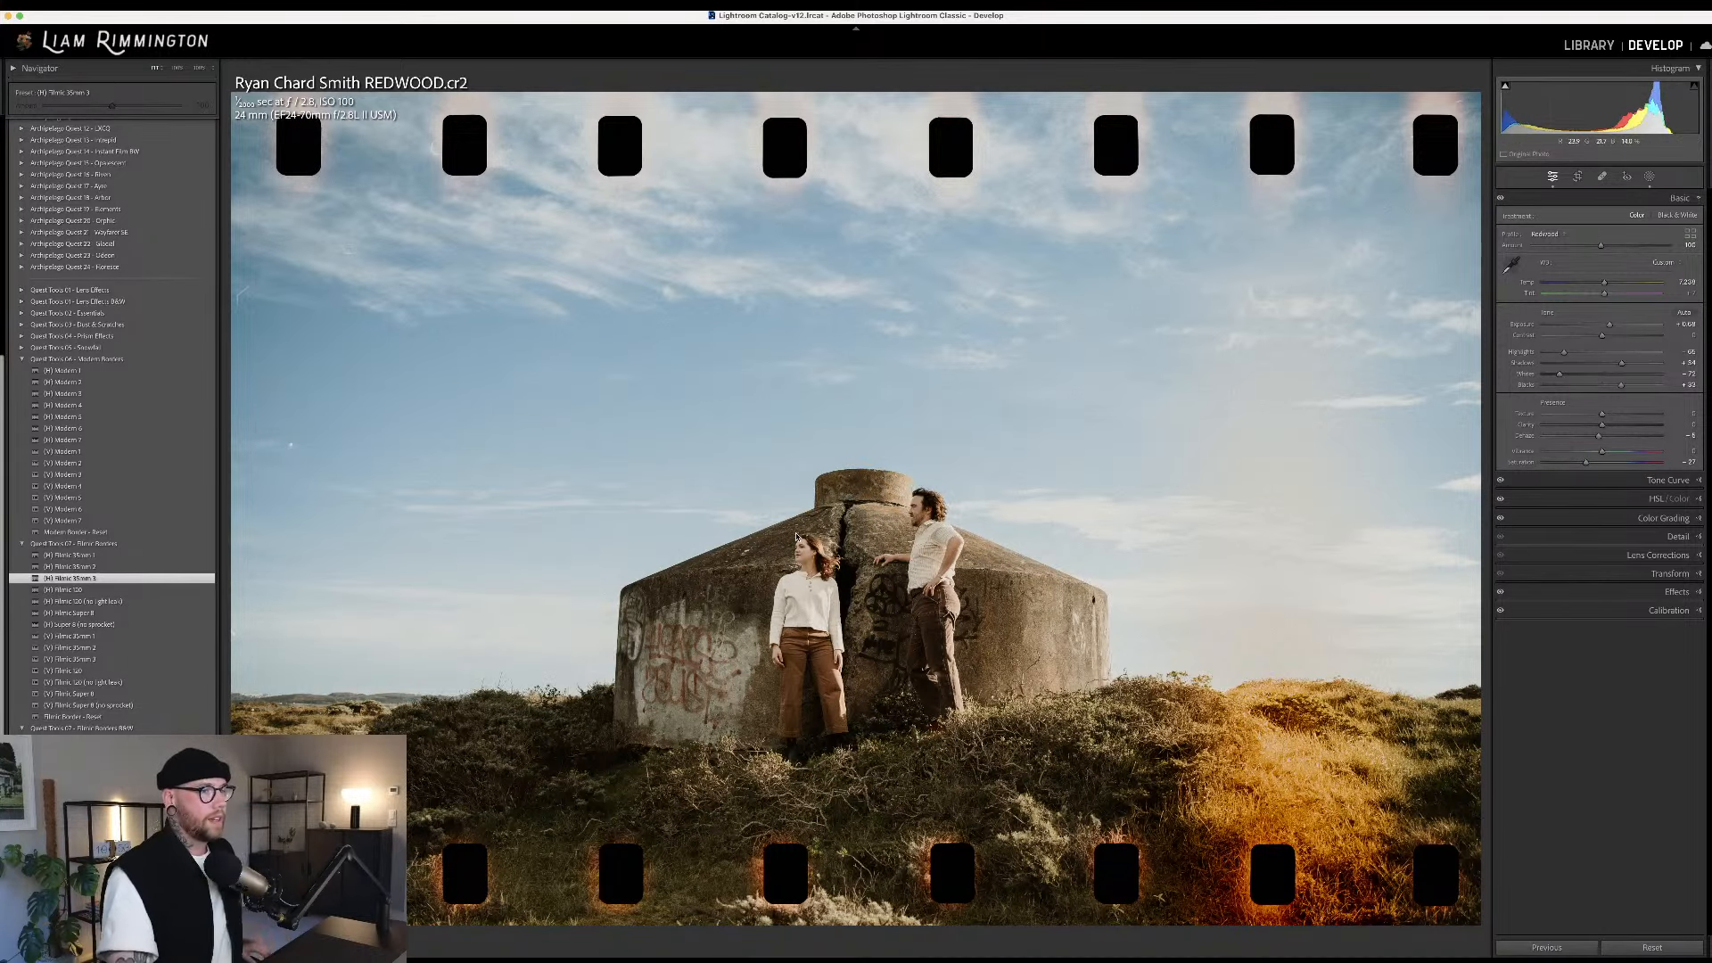
key(g)
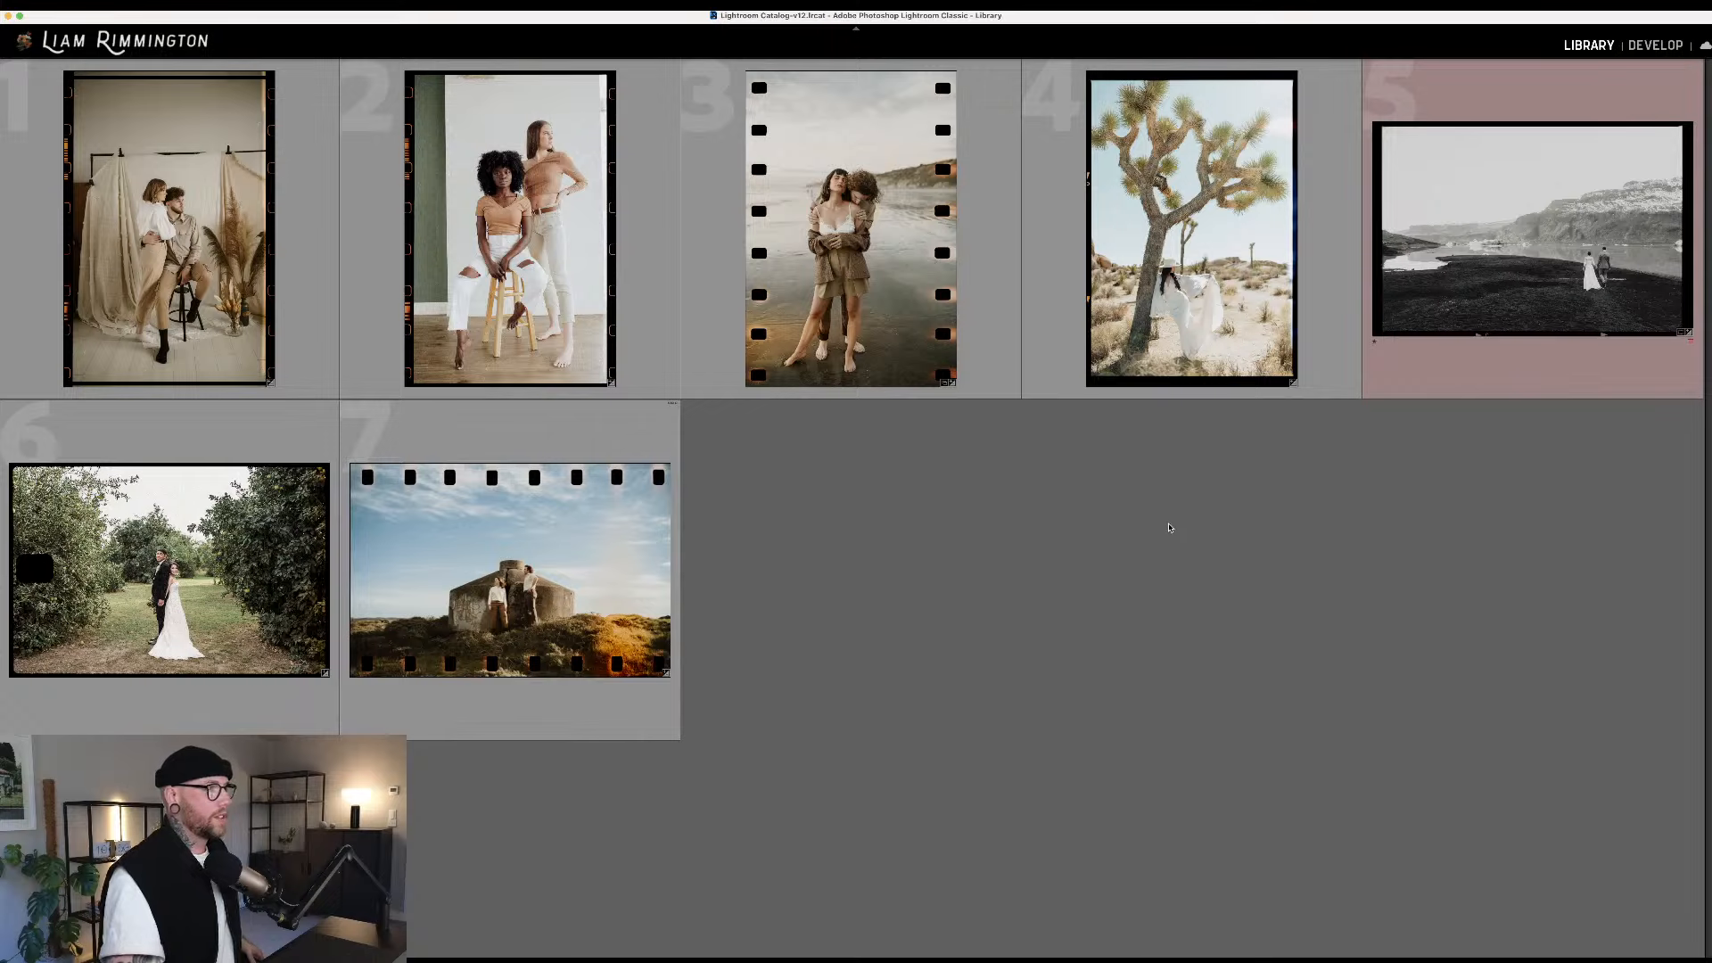